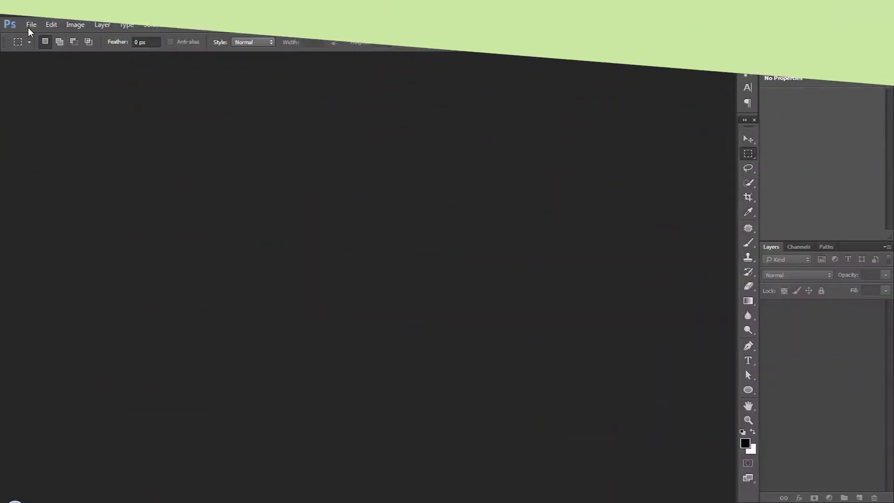
# Create a new blank 1400 × 2000 px document
pyautogui.click(29, 27)
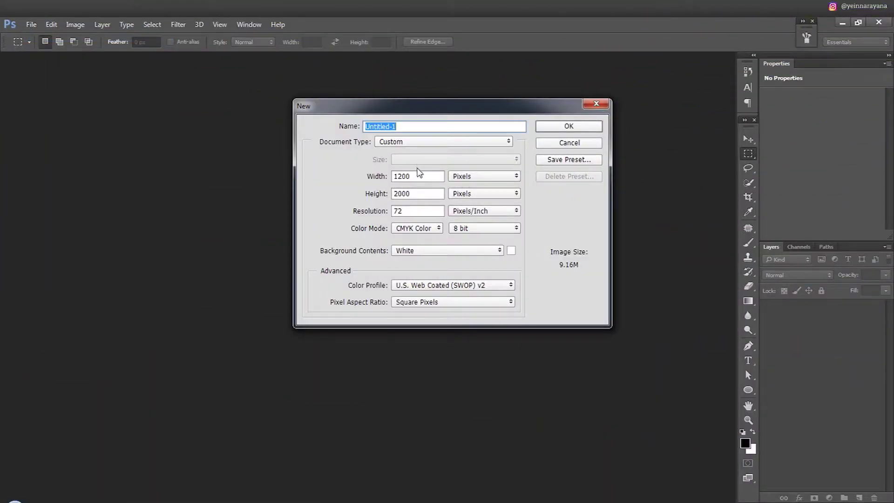
pyautogui.doubleClick(419, 176)
pyautogui.write('140')
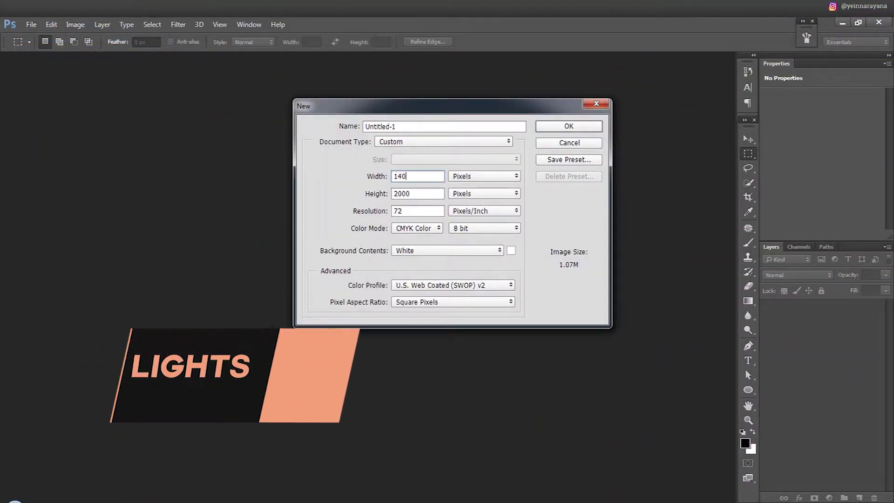
pyautogui.write('0')
pyautogui.press('Tab')
pyautogui.click(544, 129)
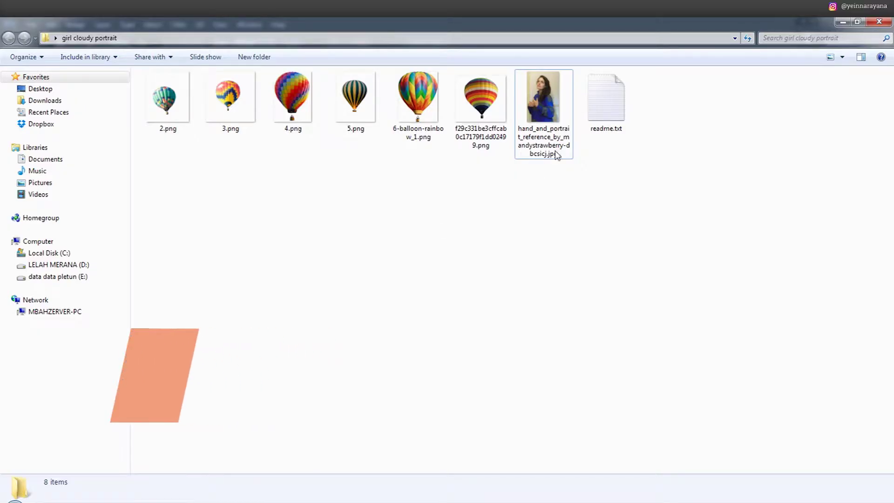
# Open the portrait photo hand_and_portrait_reference_by_mandystrawberry-dbcsicj.jpg in its own tab
pyautogui.moveTo(572, 70); pyautogui.dragTo(359, 323)
pyautogui.click(529, 125)
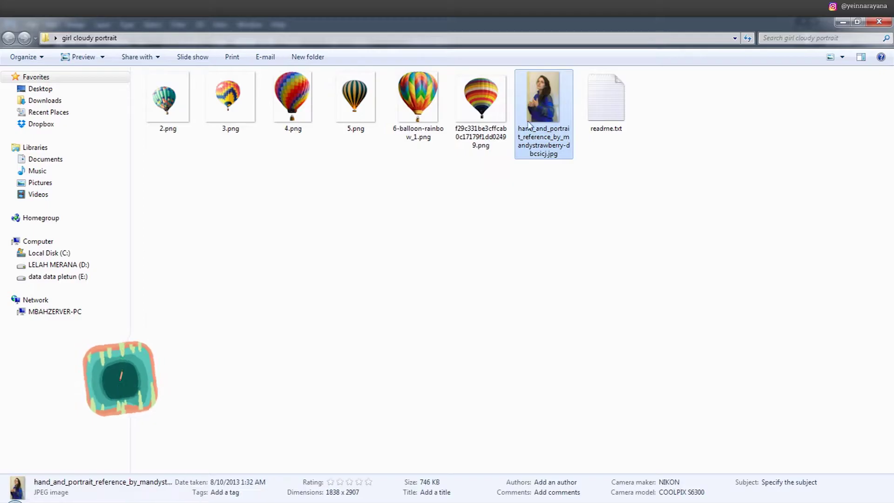
pyautogui.moveTo(529, 124); pyautogui.dragTo(325, 55)
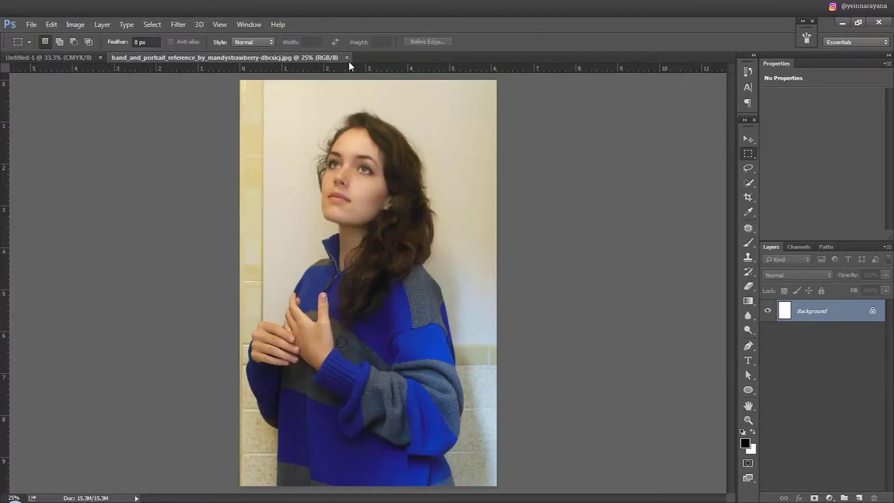
# Select the wall right of the girl with an enlarged Quick Selection brush
pyautogui.click(748, 183)
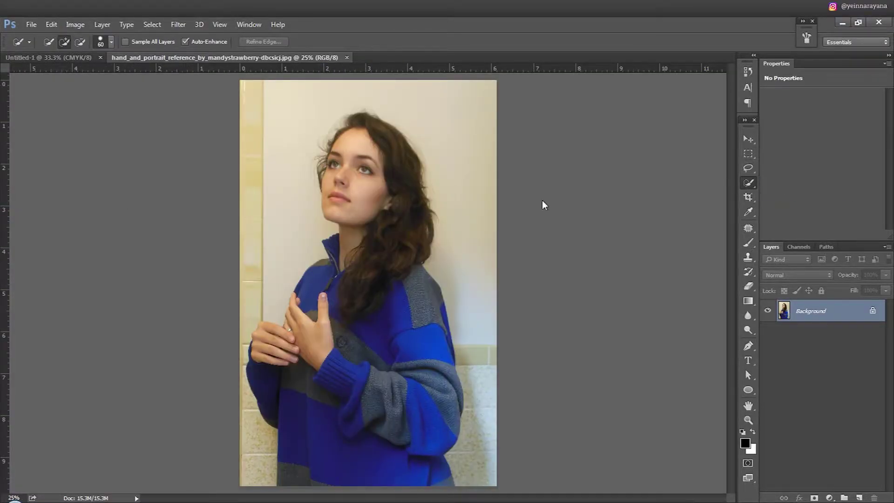
pyautogui.hotkey('ctrl', 'd')
pyautogui.press(']')
pyautogui.press(']')
pyautogui.press(']')
pyautogui.moveTo(453, 155)
pyautogui.mouseDown()
pyautogui.moveTo(393, 90)
pyautogui.moveTo(253, 93)
pyautogui.moveTo(303, 104)
pyautogui.moveTo(303, 202)
pyautogui.moveTo(223, 324)
pyautogui.moveTo(279, 291)
pyautogui.moveTo(245, 314)
pyautogui.moveTo(245, 417)
pyautogui.mouseUp()
# Fix the selection edges around her sweater, zipper and hair with a smaller brush
pyautogui.scroll(5, 252, 372)
pyautogui.press('[')
pyautogui.press('[')
pyautogui.press('[')
pyautogui.scroll(3, 390, 154)
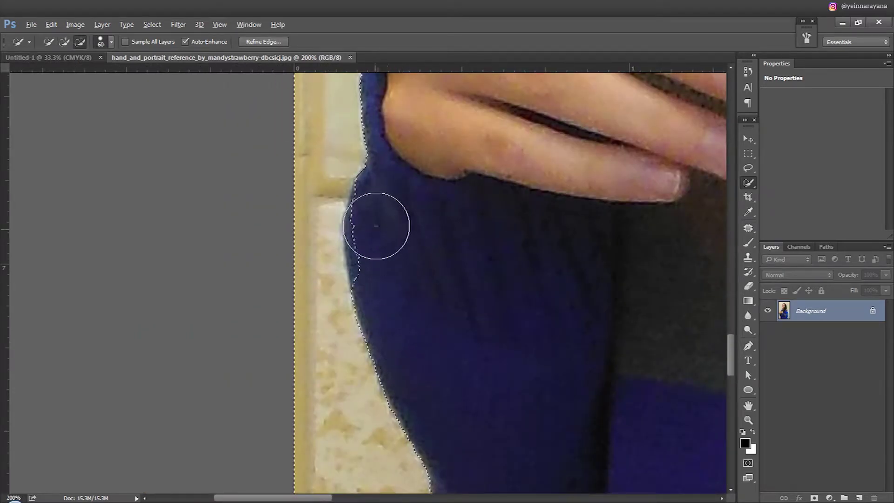
pyautogui.moveTo(549, 130); pyautogui.dragTo(340, 272)
pyautogui.moveTo(405, 136); pyautogui.dragTo(281, 320)
pyautogui.scroll(5, 366, 314)
pyautogui.scroll(5, 329, 289)
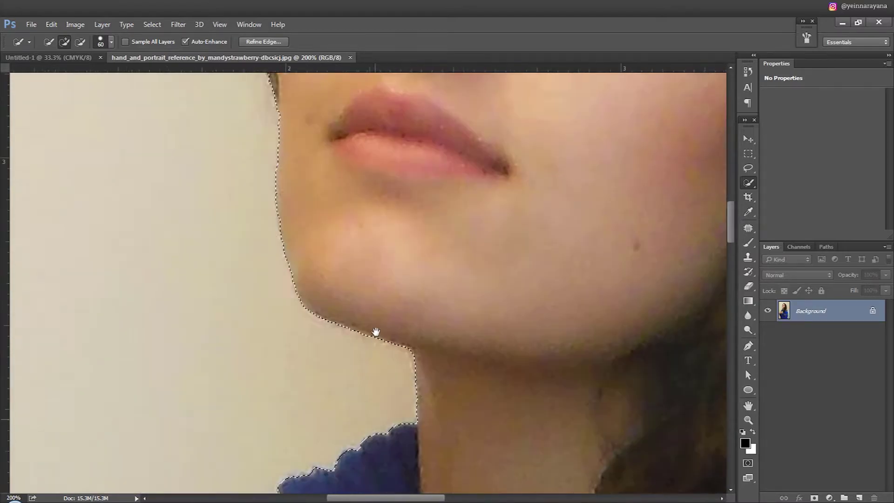
pyautogui.scroll(5, 375, 330)
pyautogui.scroll(5, 387, 315)
pyautogui.hotkey('ctrl', '-')
pyautogui.hotkey('ctrl', '-')
pyautogui.hotkey('ctrl', '-')
pyautogui.click(102, 24)
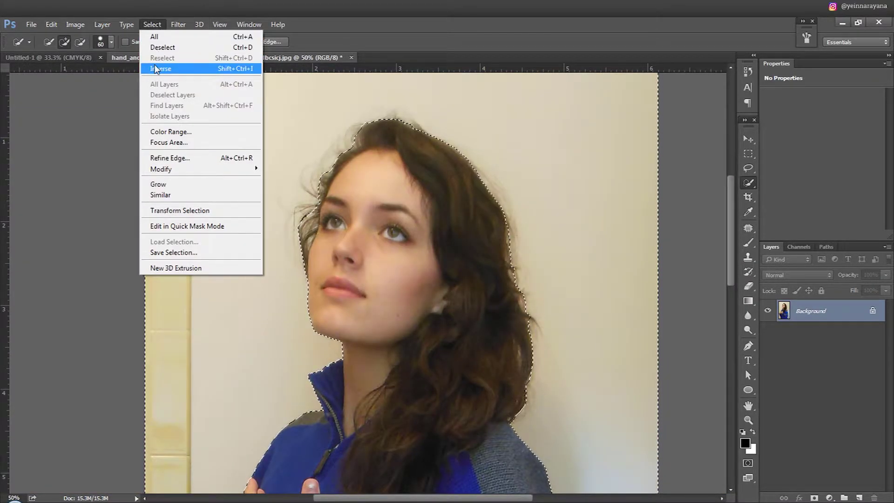
# Invert the selection to the girl and open Refine Edge with Smart Radius on
pyautogui.click(156, 65)
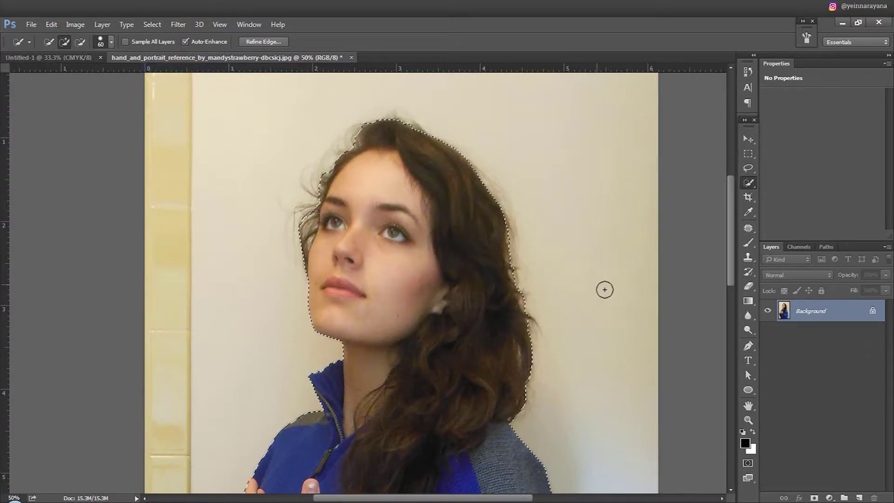
pyautogui.click(254, 42)
pyautogui.click(775, 96)
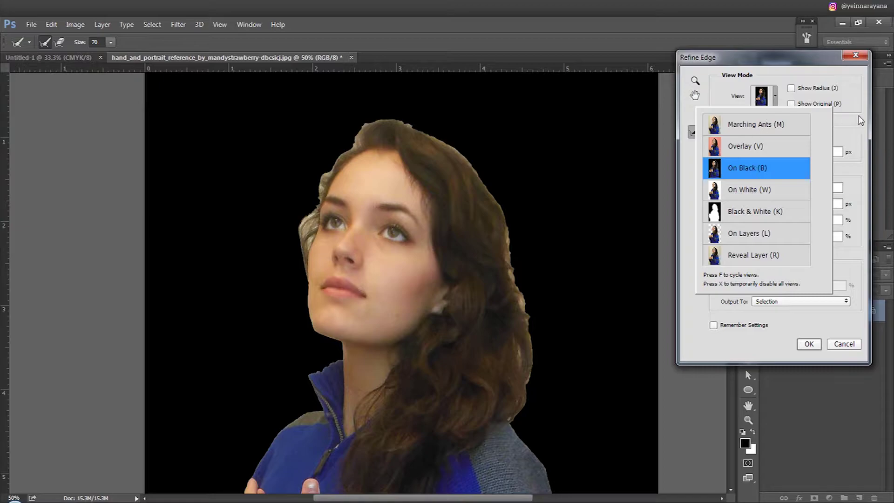
pyautogui.click(860, 120)
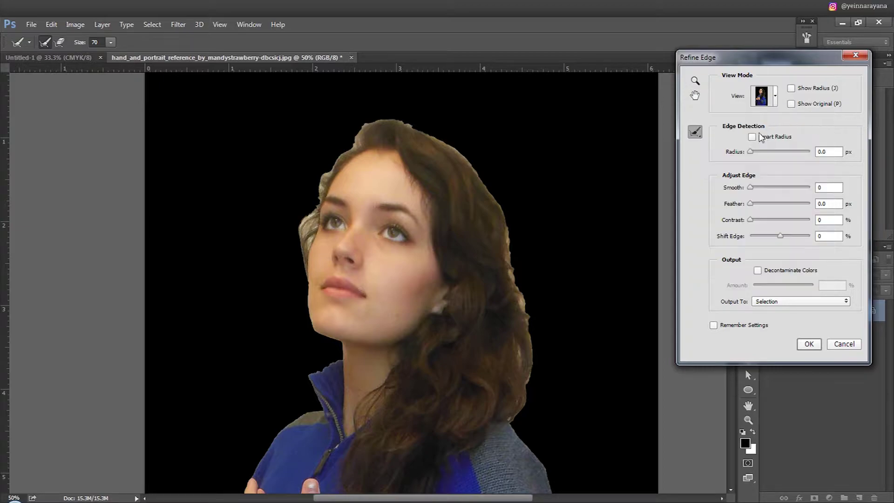
pyautogui.click(776, 96)
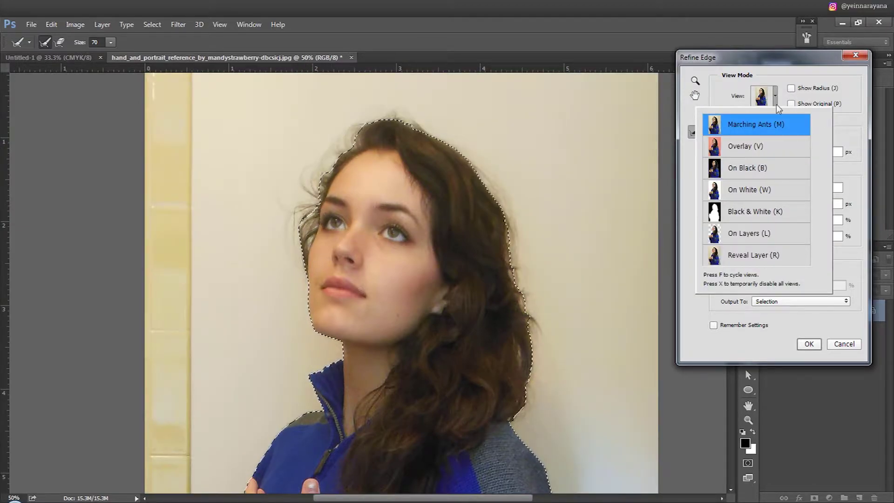
pyautogui.click(755, 125)
pyautogui.click(791, 88)
pyautogui.click(790, 104)
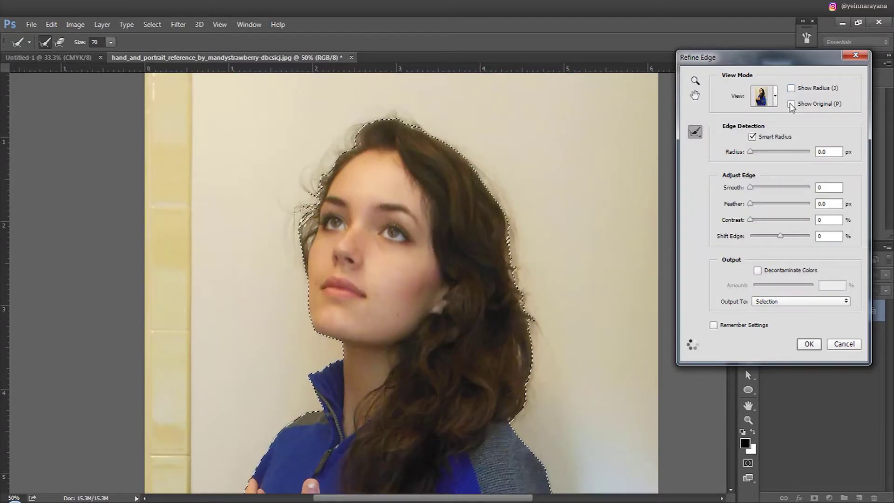
pyautogui.click(763, 96)
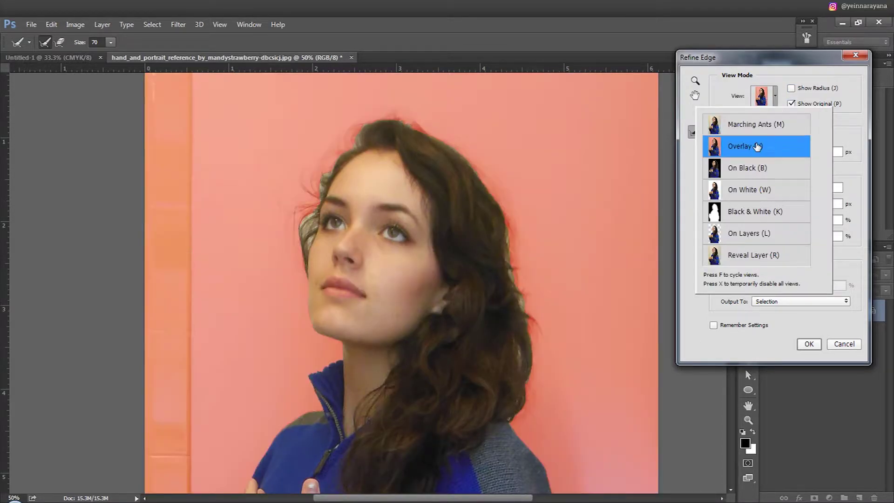
pyautogui.click(754, 153)
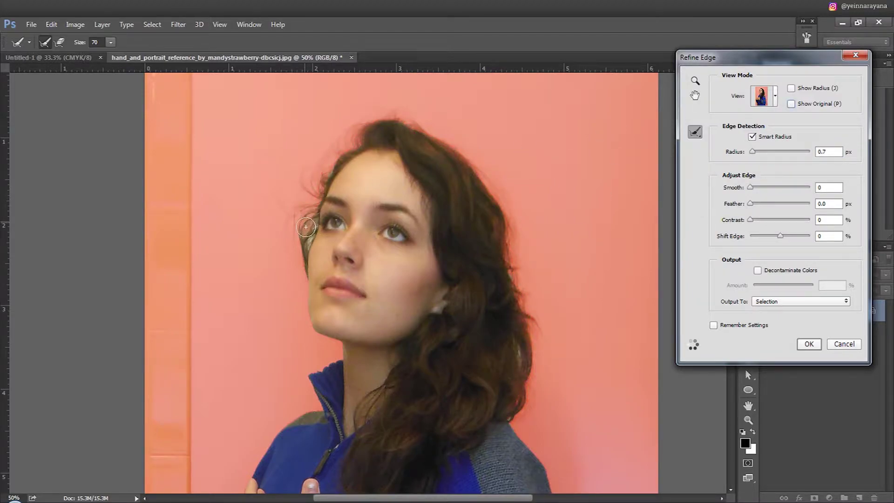
# Brush the wispy hair edges beside her face and over the top and right of her hair
pyautogui.moveTo(307, 219)
pyautogui.mouseDown()
pyautogui.moveTo(306, 186)
pyautogui.moveTo(296, 269)
pyautogui.mouseUp()
pyautogui.moveTo(316, 184)
pyautogui.mouseDown()
pyautogui.moveTo(405, 112)
pyautogui.moveTo(517, 275)
pyautogui.moveTo(514, 417)
pyautogui.mouseUp()
pyautogui.click(775, 98)
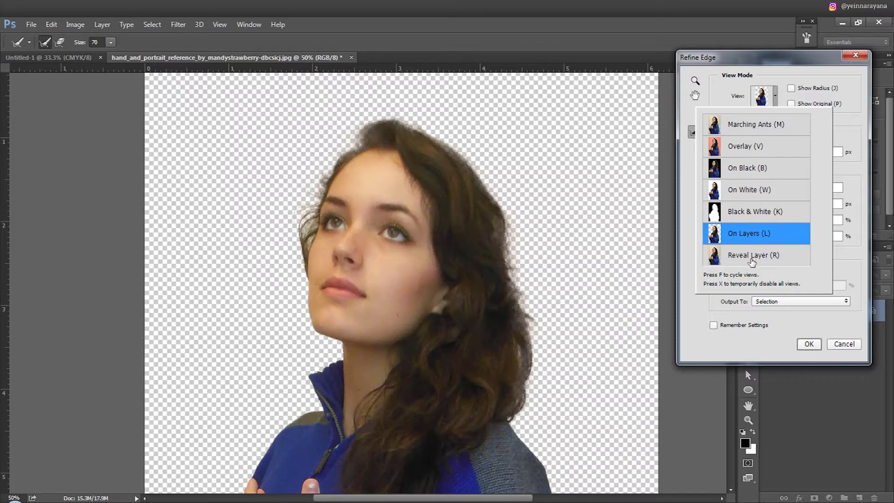
pyautogui.click(744, 125)
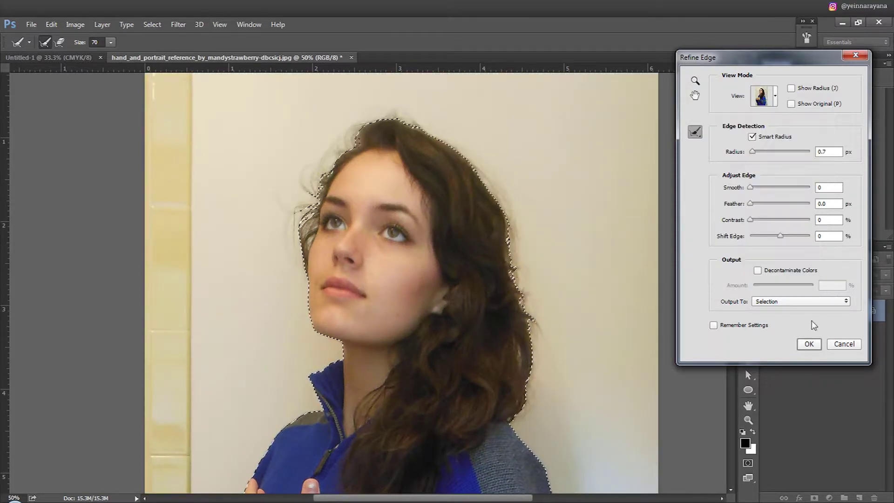
pyautogui.click(763, 95)
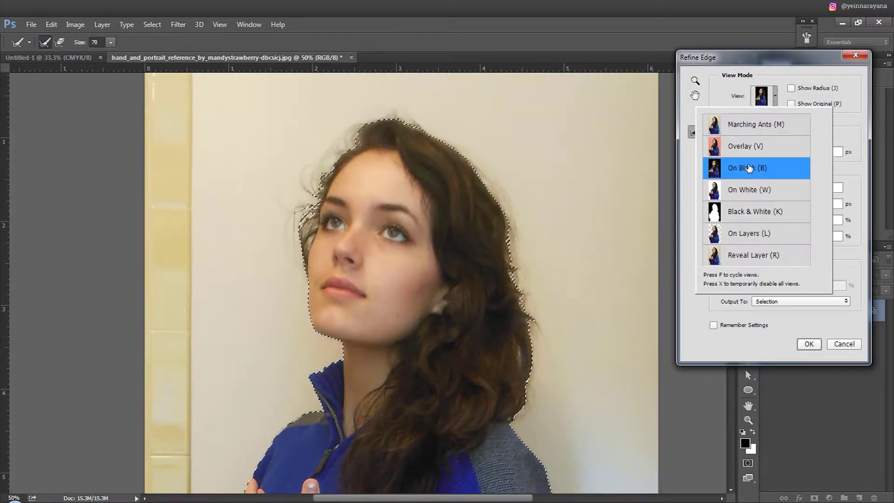
# Apply Refine Edge with Smooth 17, Feather 1.2 px and Contrast 21%, previewed on transparency
pyautogui.click(846, 174)
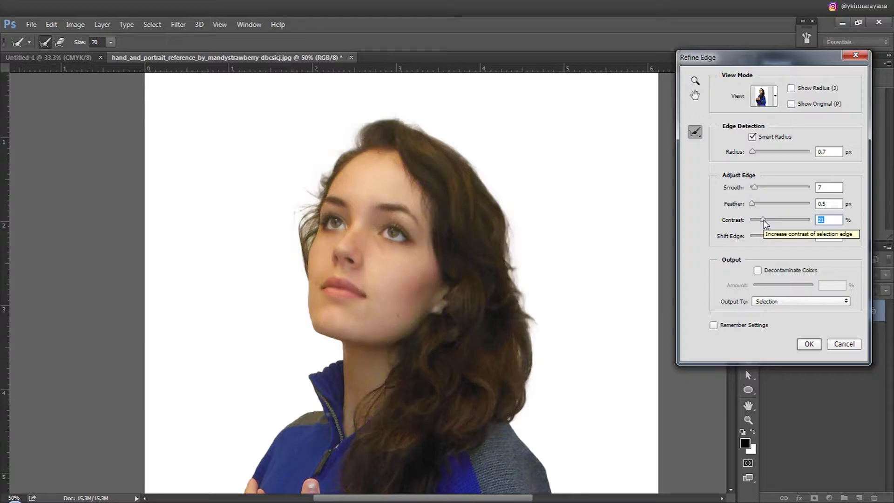
pyautogui.click(772, 100)
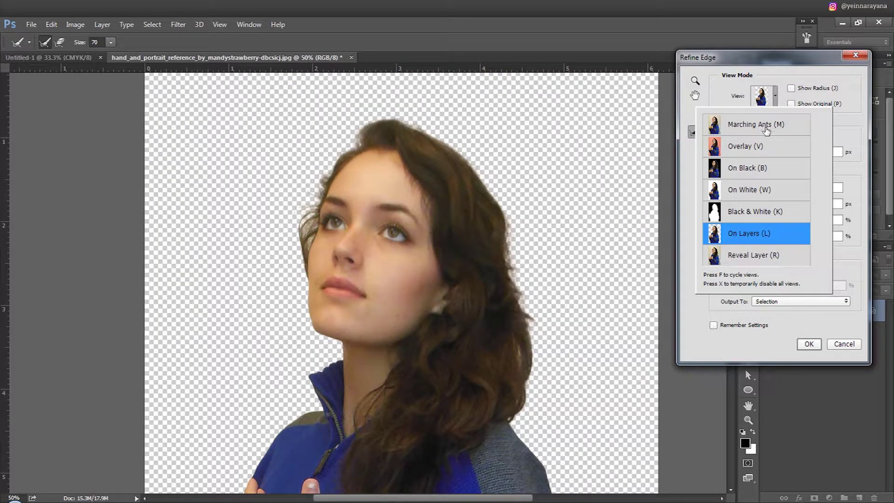
pyautogui.click(766, 130)
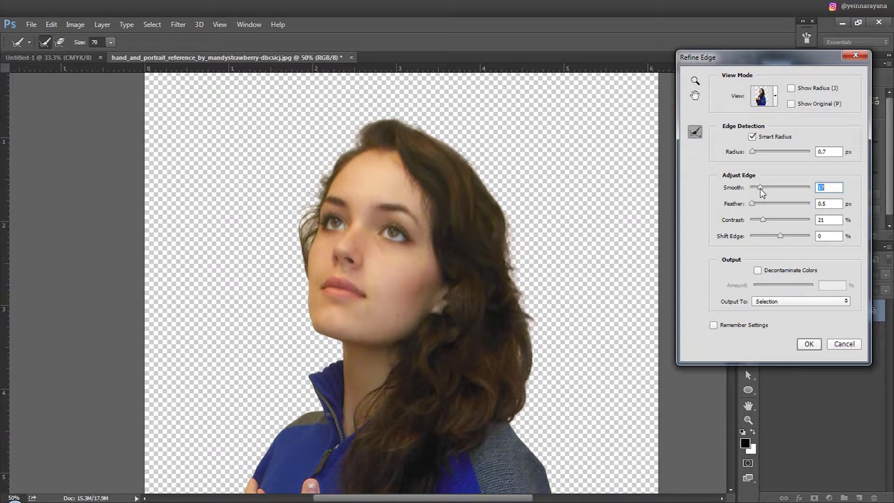
pyautogui.press('Tab')
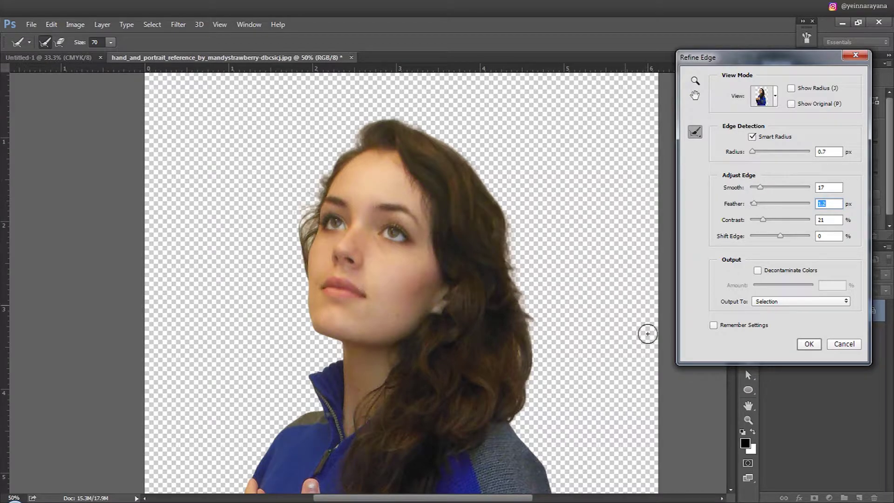
pyautogui.click(808, 344)
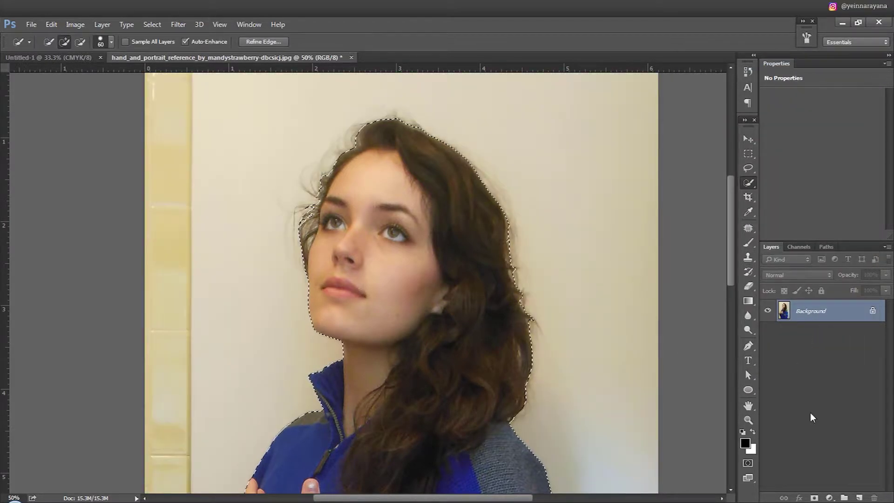
# Copy the girl onto her own layer and drag her into the new document
pyautogui.hotkey('ctrl', 'j')
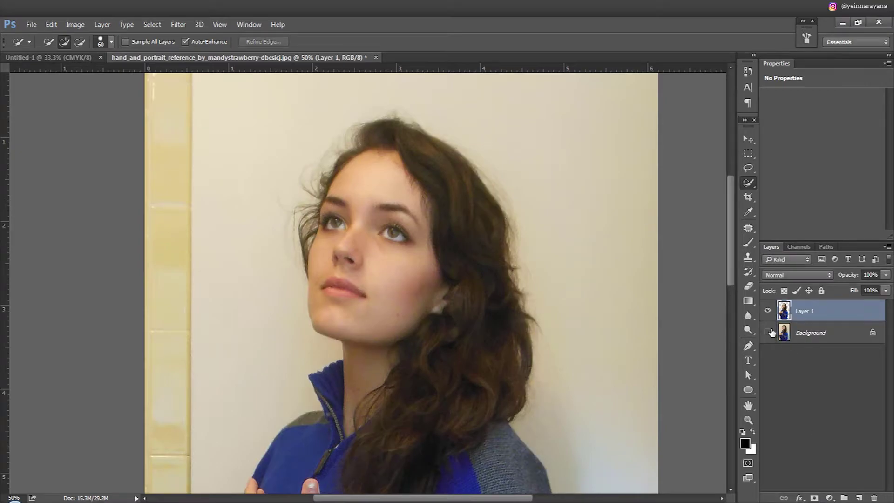
pyautogui.click(768, 332)
pyautogui.click(810, 332)
pyautogui.press('v')
pyautogui.hotkey('ctrl', '-')
pyautogui.hotkey('ctrl', '-')
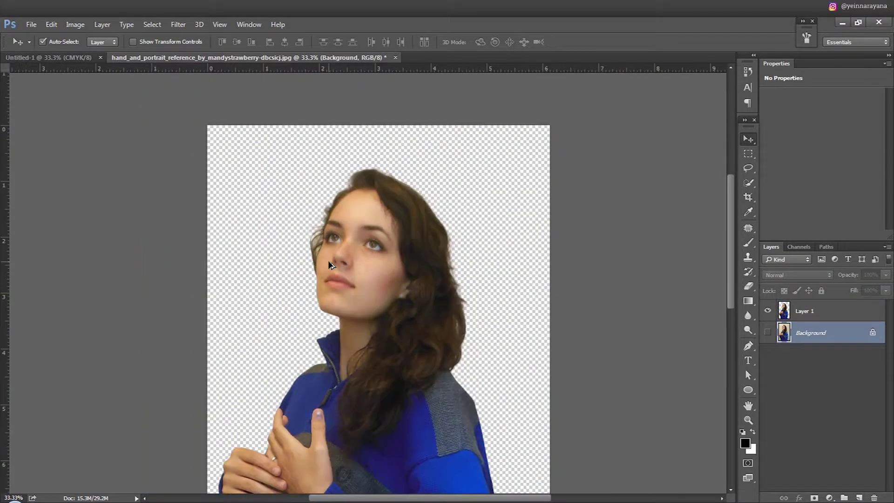
pyautogui.keyDown('ctrl'); pyautogui.click(332, 210); pyautogui.keyUp('ctrl')
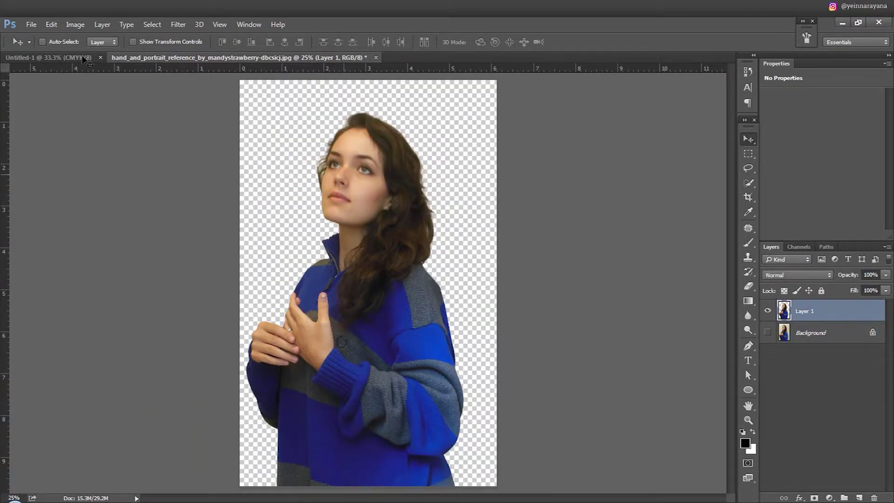
pyautogui.moveTo(84, 59); pyautogui.dragTo(111, 80)
# Convert the new document to RGB colour without flattening the layers
pyautogui.click(75, 25)
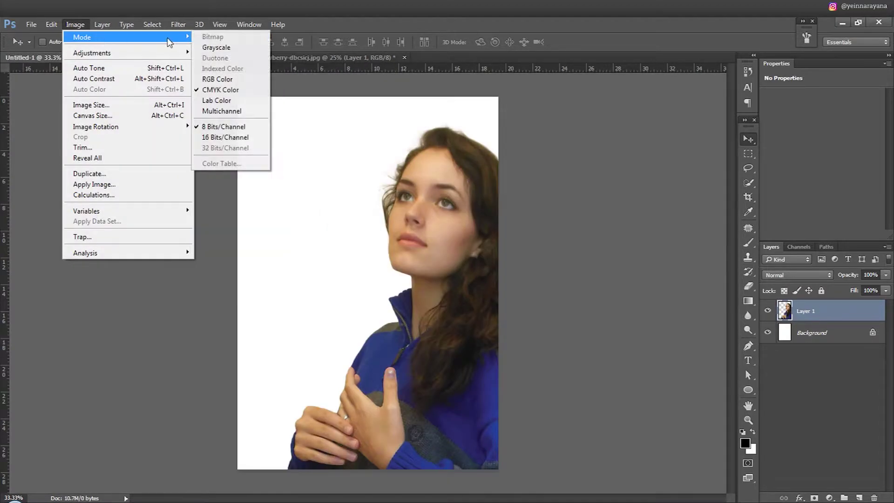
pyautogui.click(217, 79)
pyautogui.click(515, 209)
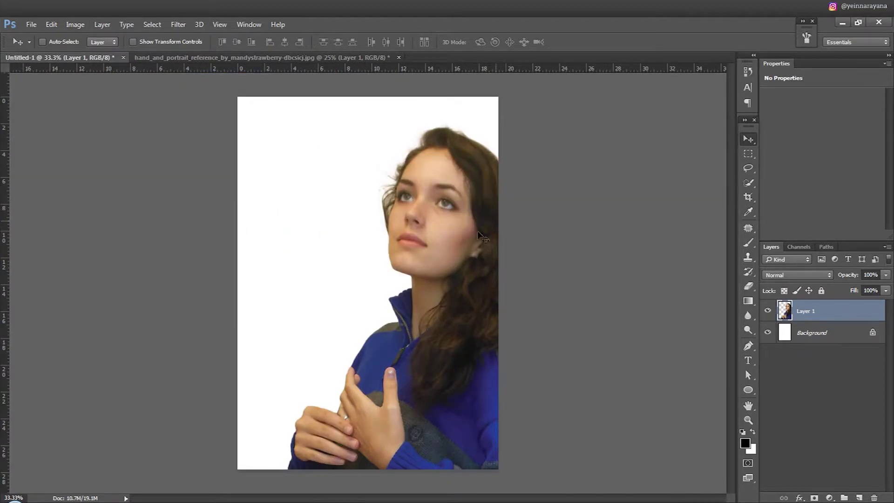
# Scale the girl to about 46.6%, reposition her and rotate her -90° onto her side
pyautogui.moveTo(482, 237); pyautogui.dragTo(417, 219)
pyautogui.hotkey('ctrl', 't')
pyautogui.moveTo(523, 93)
pyautogui.mouseDown()
pyautogui.moveTo(431, 243)
pyautogui.moveTo(444, 224)
pyautogui.mouseUp()
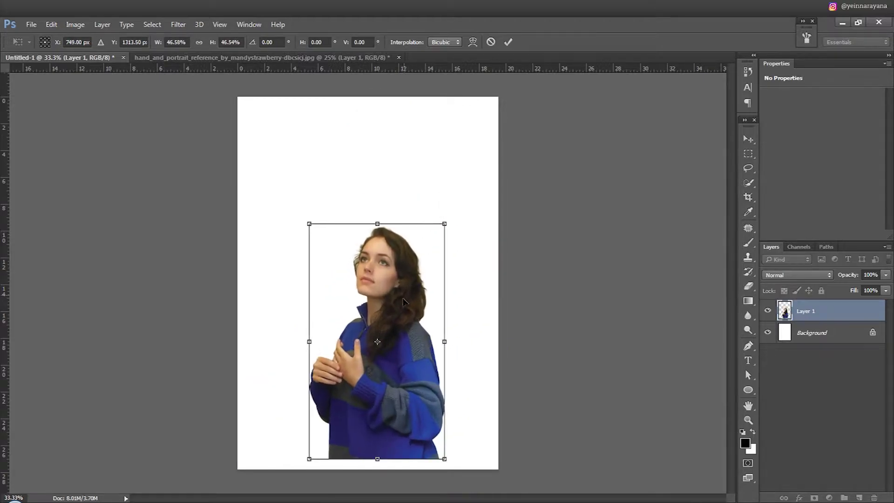
pyautogui.moveTo(403, 301); pyautogui.dragTo(390, 324)
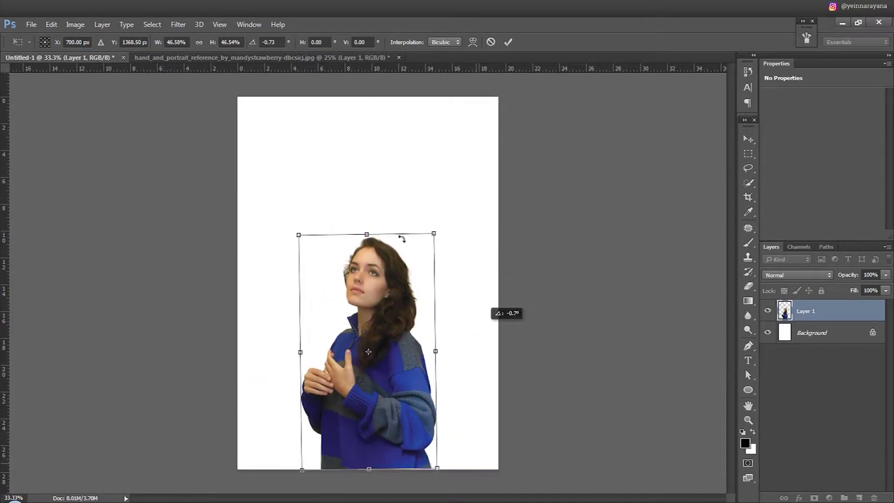
pyautogui.moveTo(438, 231)
pyautogui.mouseDown()
pyautogui.moveTo(460, 251)
pyautogui.moveTo(473, 184)
pyautogui.mouseUp()
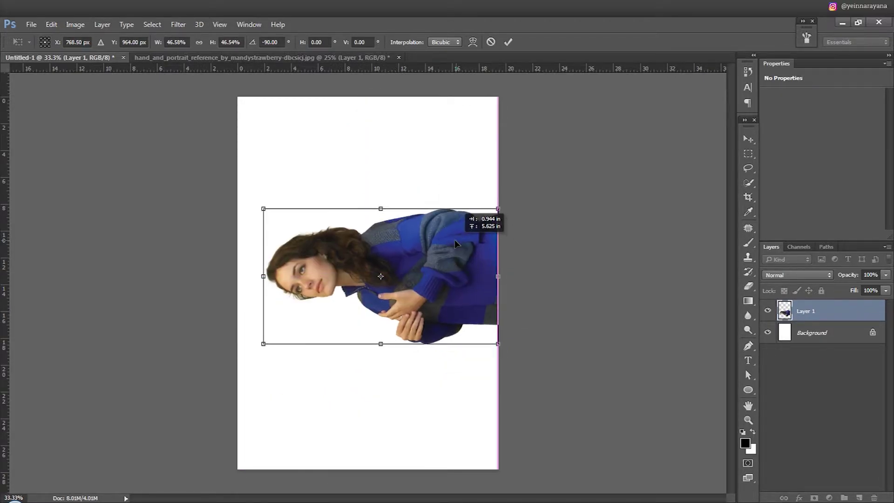
# Commit the figure's rotation and rotate the canvas 90° clockwise
pyautogui.press('Return')
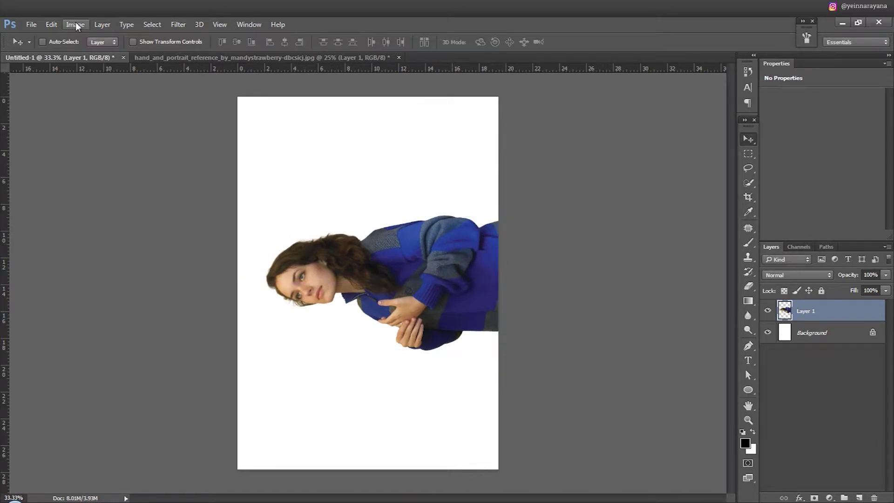
pyautogui.click(75, 24)
pyautogui.click(233, 150)
# Crop beyond the canvas edges to enlarge it, placing the girl lower
pyautogui.press('c')
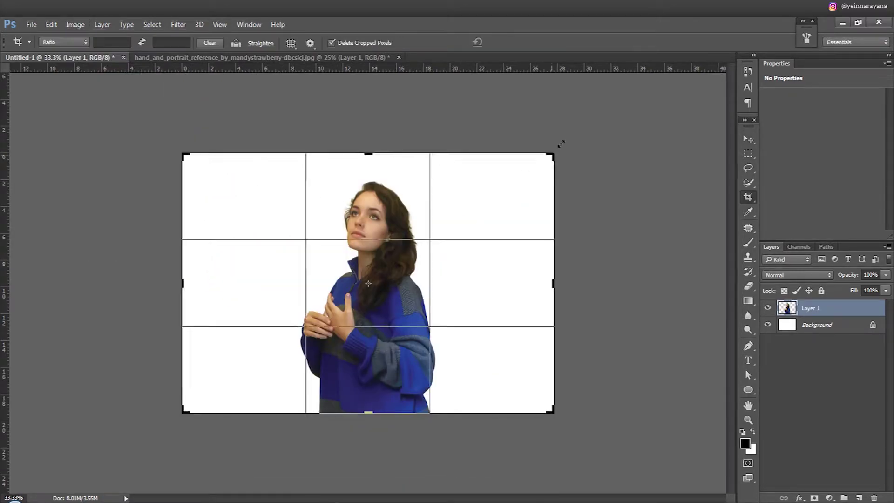
pyautogui.moveTo(554, 153); pyautogui.dragTo(574, 127)
pyautogui.moveTo(492, 243)
pyautogui.mouseDown()
pyautogui.moveTo(456, 285)
pyautogui.moveTo(451, 280)
pyautogui.mouseUp()
pyautogui.press('Return')
pyautogui.press('v')
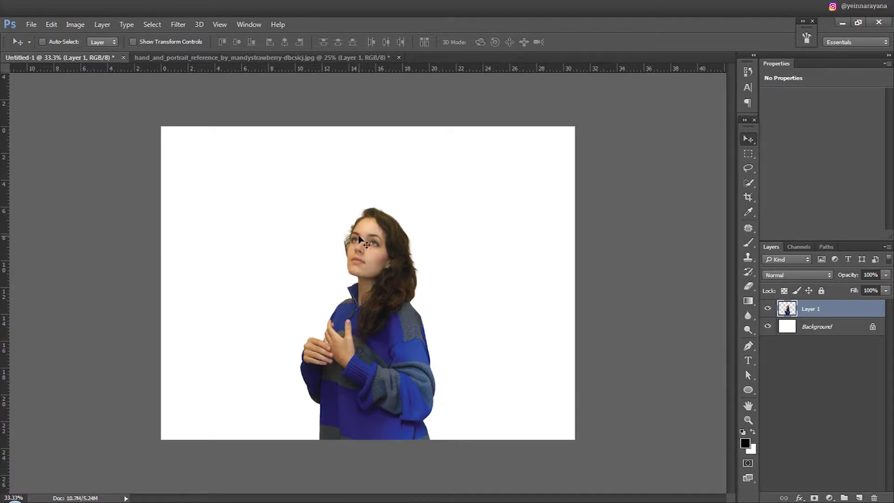
pyautogui.scroll(3, 367, 245)
# Add a new layer and set the brush size to 1 px
pyautogui.hotkey('ctrl', 'shift', 'n')
pyautogui.press('Return')
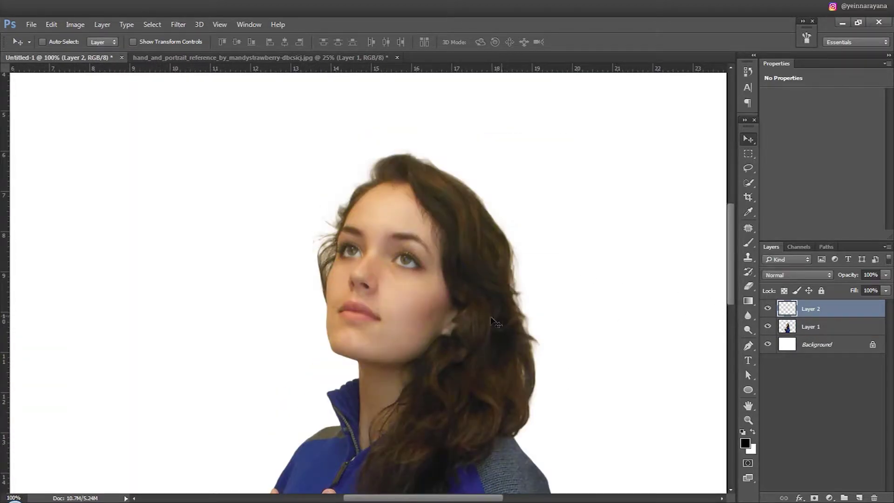
pyautogui.press('b')
pyautogui.rightClick(279, 296)
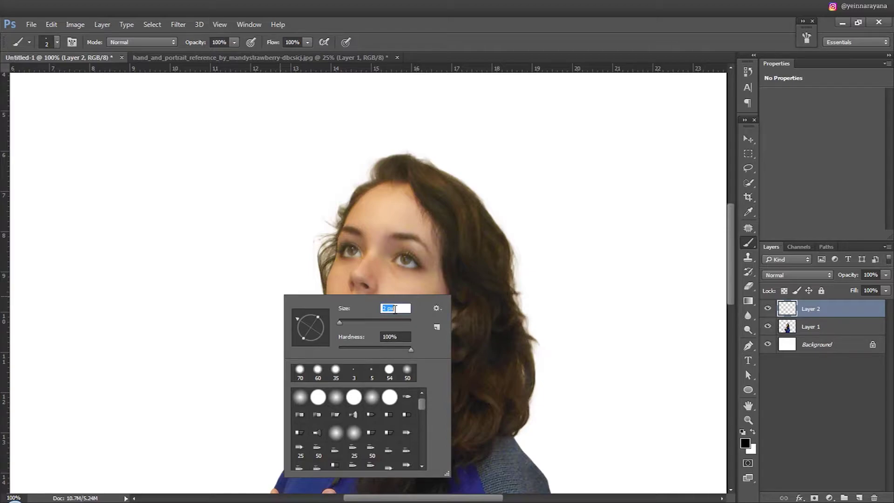
pyautogui.write('1')
pyautogui.press('Return')
# Set the Pen to Path mode and draw a curved strand path beside the hair
pyautogui.press('p')
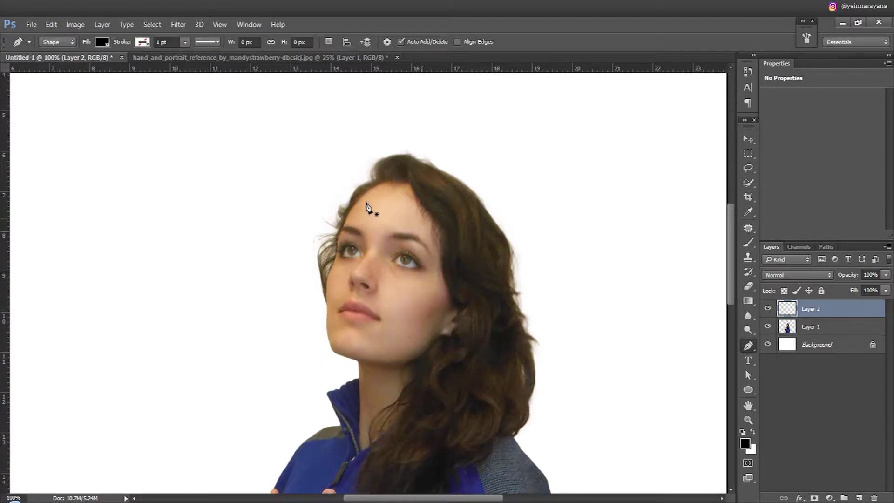
pyautogui.click(54, 60)
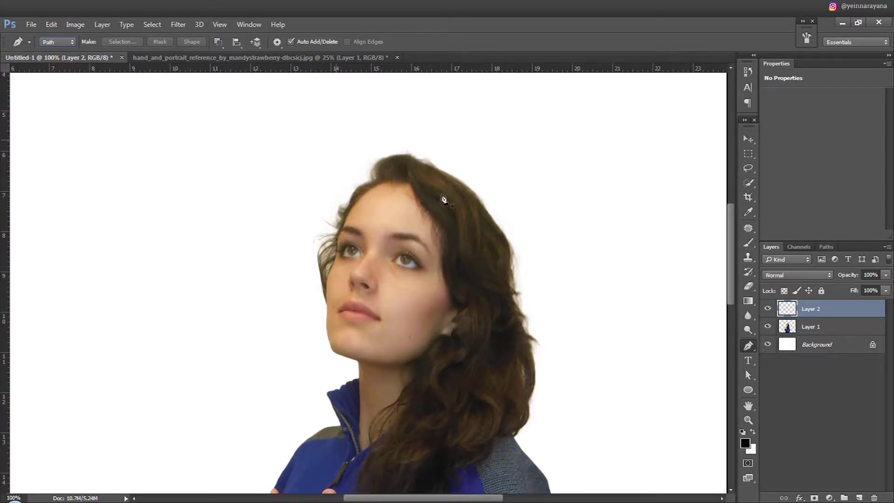
pyautogui.click(324, 247)
pyautogui.click(679, 208)
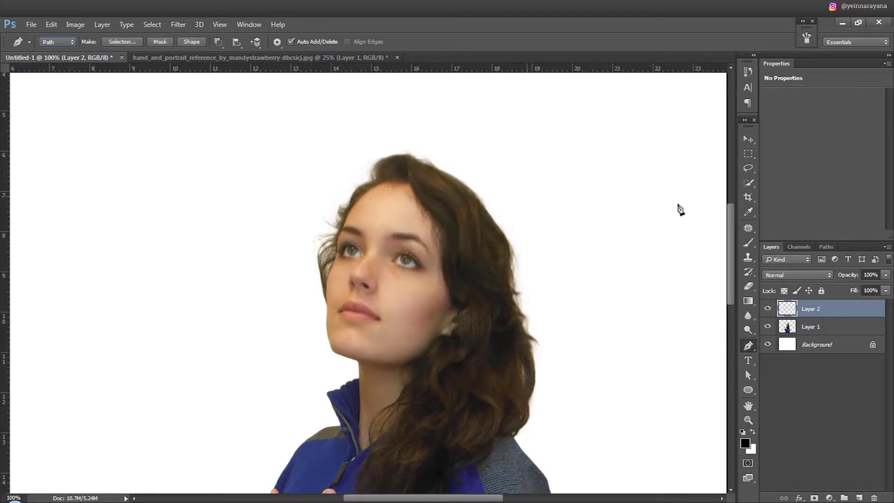
pyautogui.click(747, 139)
pyautogui.scroll(2, 331, 264)
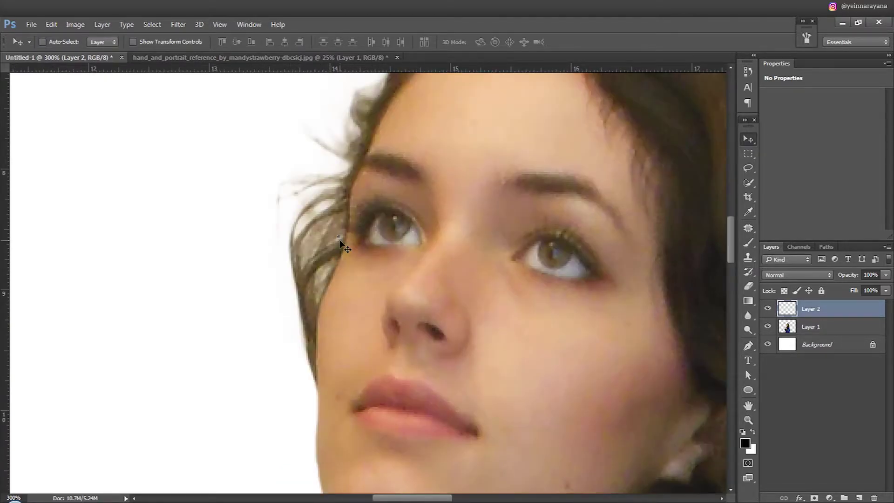
pyautogui.press('a')
pyautogui.press('p')
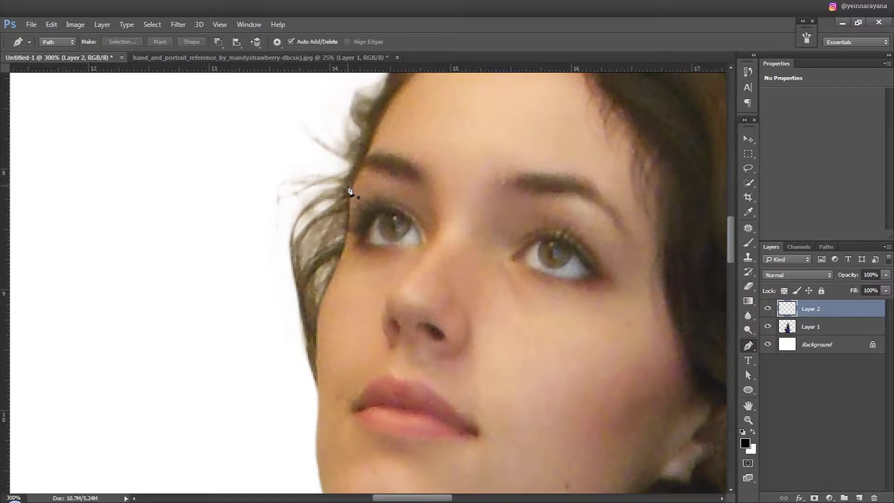
pyautogui.click(347, 189)
pyautogui.moveTo(301, 355); pyautogui.dragTo(296, 356)
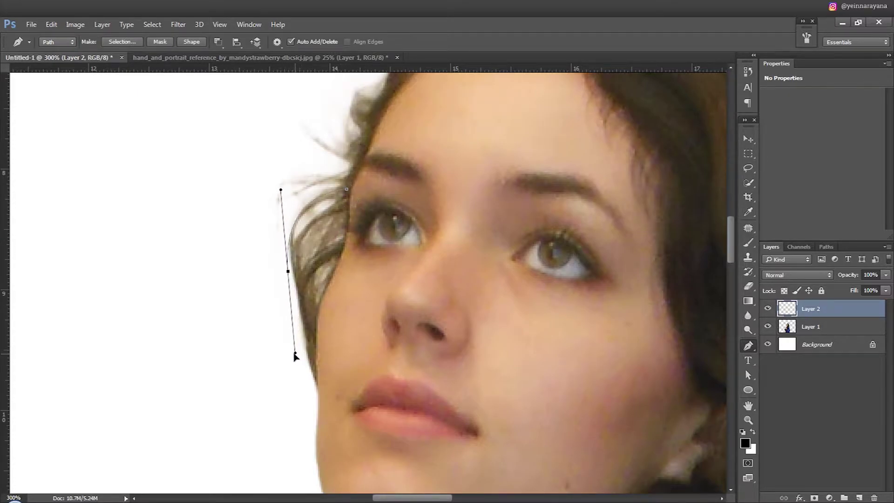
# Sample brown from the hair and stroke the path with the brush into a strand
pyautogui.press('b')
pyautogui.keyDown('alt'); pyautogui.click(320, 235); pyautogui.keyUp('alt')
pyautogui.press('p')
pyautogui.rightClick(322, 235)
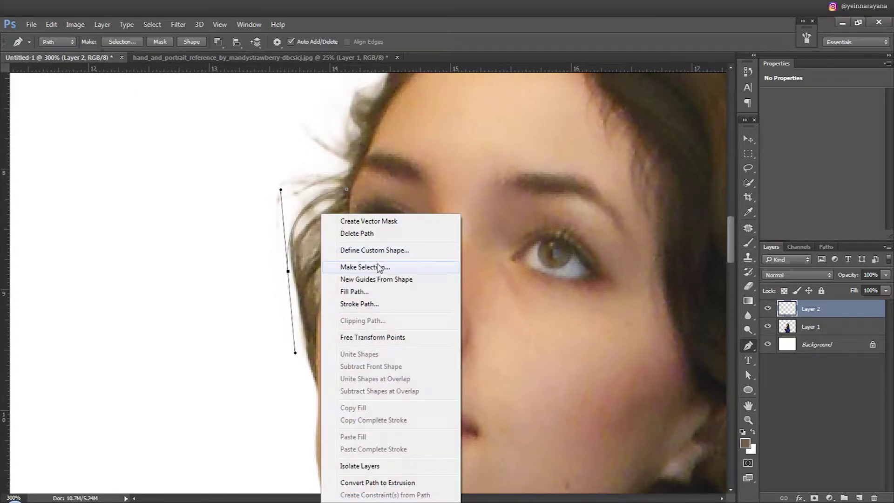
pyautogui.click(368, 304)
pyautogui.click(518, 235)
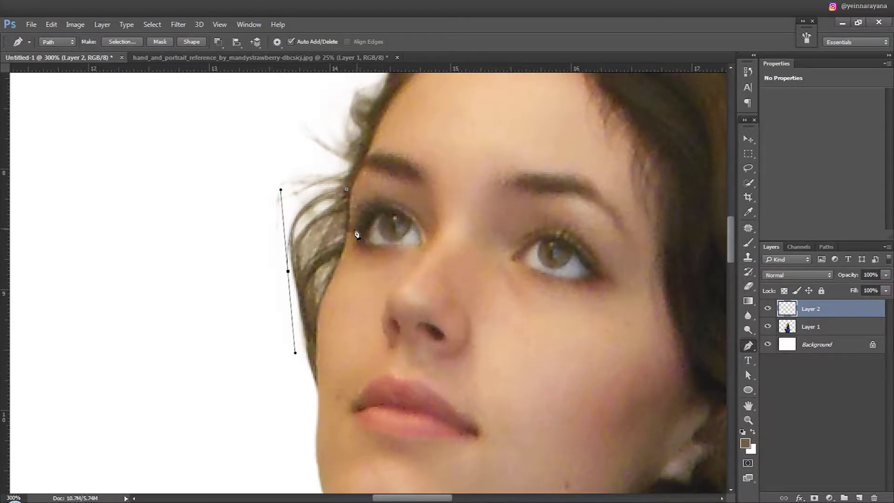
pyautogui.press('Return')
# Draw and stroke two more hair strands curving out from the hairline
pyautogui.click(347, 203)
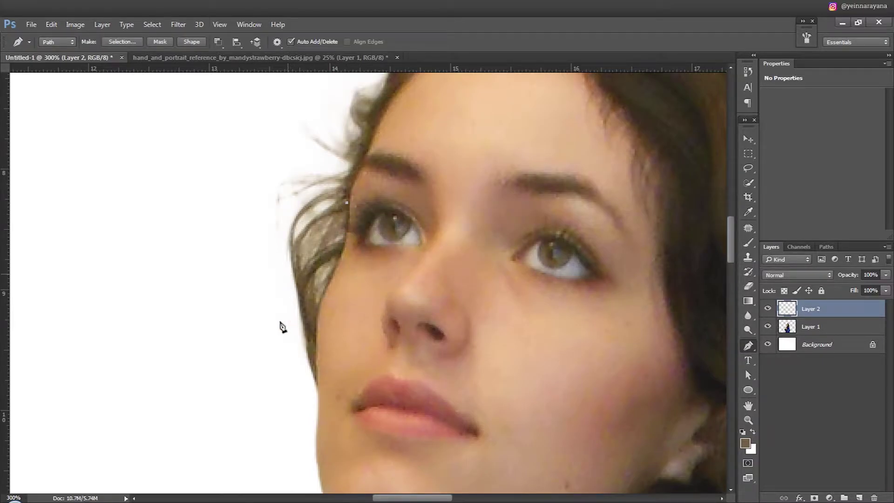
pyautogui.rightClick(298, 289)
pyautogui.click(354, 304)
pyautogui.press('Return')
pyautogui.press('Return')
pyautogui.click(351, 182)
pyautogui.moveTo(264, 208); pyautogui.dragTo(230, 253)
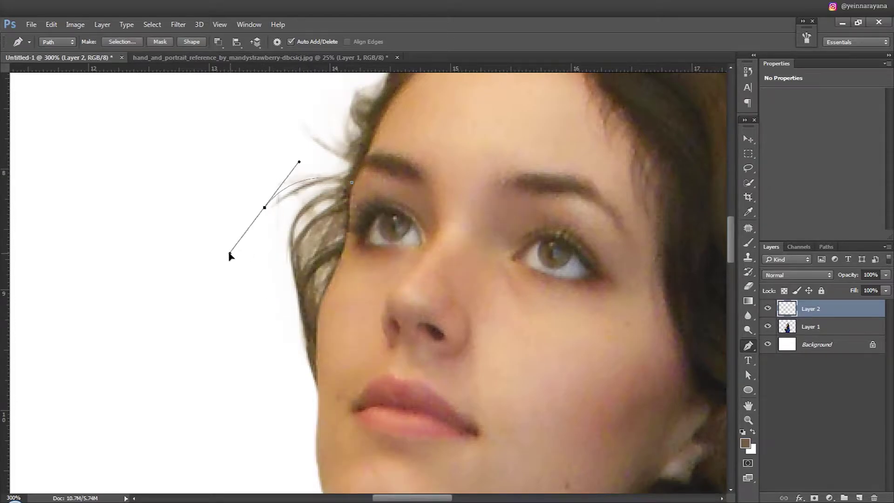
pyautogui.rightClick(266, 160)
pyautogui.click(352, 193)
pyautogui.press('Return')
pyautogui.press('Return')
# Add and stroke further strand paths near the forehead
pyautogui.click(360, 152)
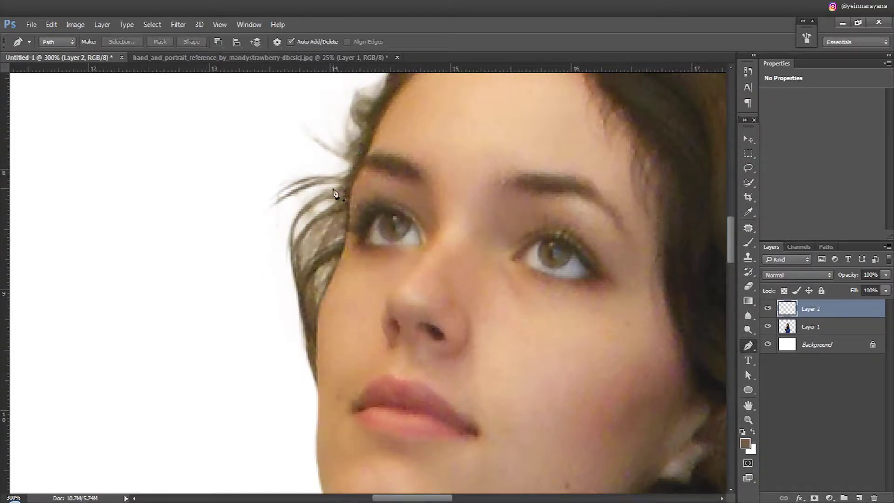
pyautogui.moveTo(290, 193); pyautogui.dragTo(284, 205)
pyautogui.click(296, 325)
pyautogui.rightClick(313, 214)
pyautogui.click(352, 304)
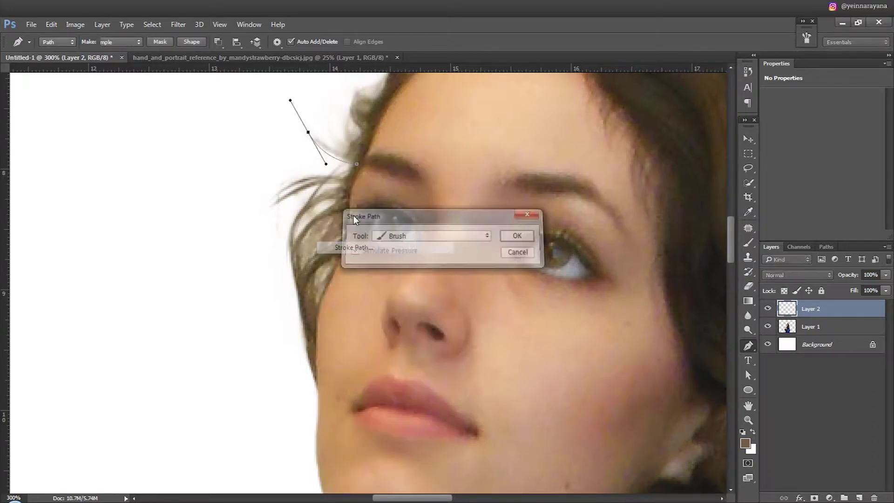
pyautogui.press('Return')
pyautogui.rightClick(331, 157)
pyautogui.click(369, 246)
pyautogui.press('Return')
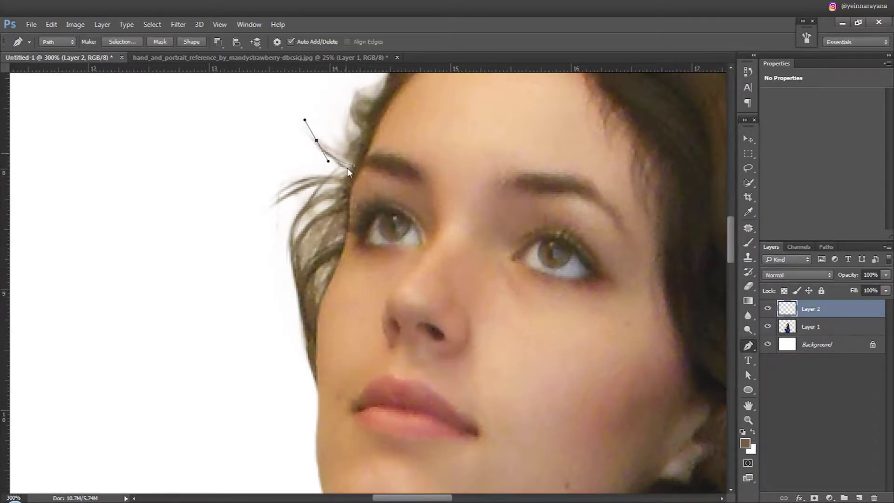
# Sample dark brown and stroke a long three-anchor strand down the hair
pyautogui.press('b')
pyautogui.keyDown('alt'); pyautogui.click(340, 258); pyautogui.keyUp('alt')
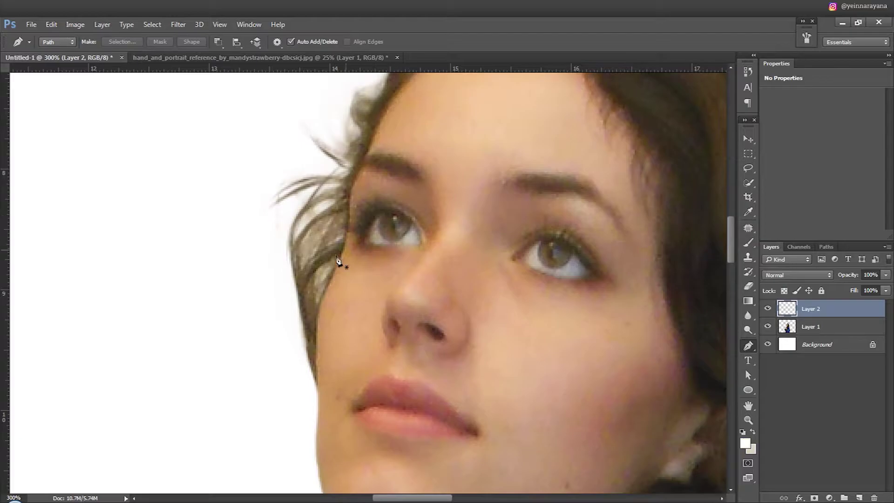
pyautogui.press('p')
pyautogui.click(291, 190)
pyautogui.click(291, 274)
pyautogui.click(292, 357)
pyautogui.rightClick(311, 279)
pyautogui.click(349, 303)
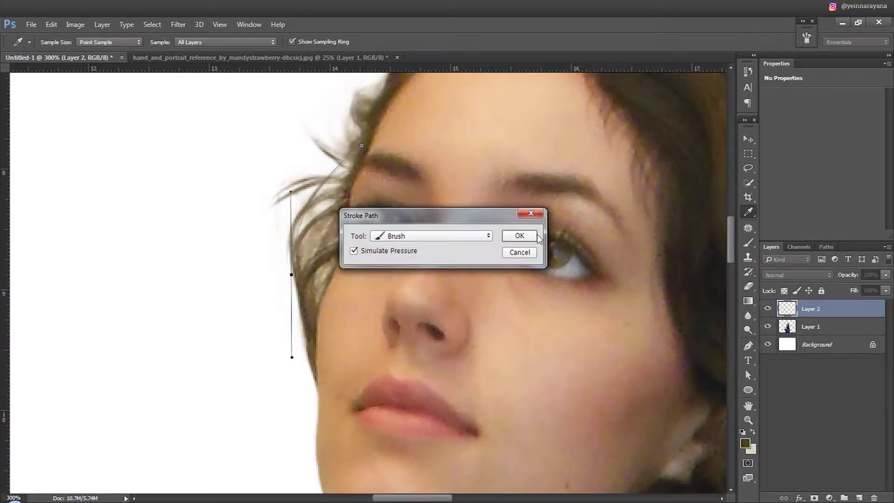
pyautogui.press('Return')
pyautogui.press('Return')
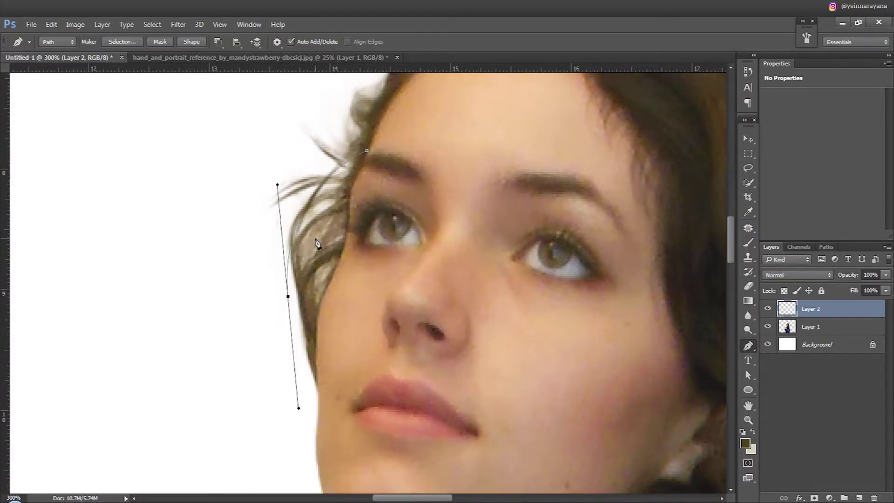
# Swap colours and draw another long three-anchor strand path
pyautogui.press('x')
pyautogui.click(295, 178)
pyautogui.click(292, 301)
pyautogui.click(291, 426)
pyautogui.rightClick(313, 212)
pyautogui.click(343, 289)
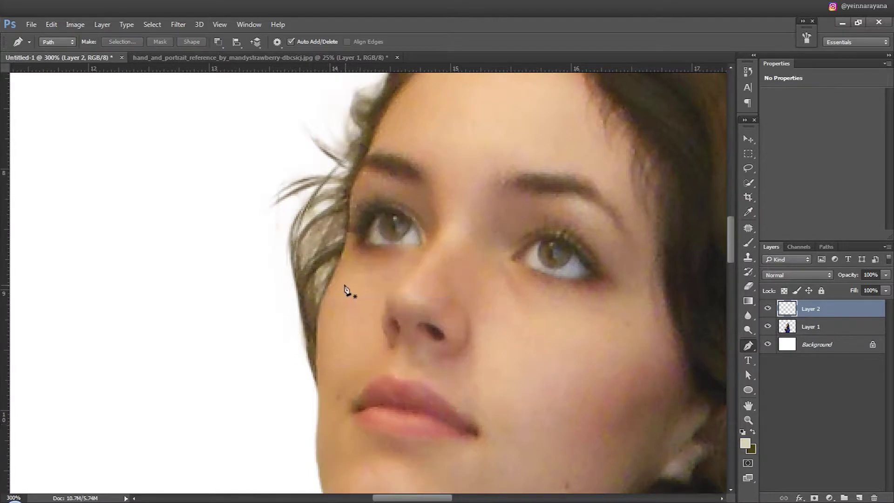
pyautogui.scroll(3, 343, 289)
# Reshape a short strand path at the hairline and stroke it into hair
pyautogui.click(341, 252)
pyautogui.rightClick(347, 214)
pyautogui.press('Escape')
pyautogui.rightClick(359, 213)
pyautogui.press('Escape')
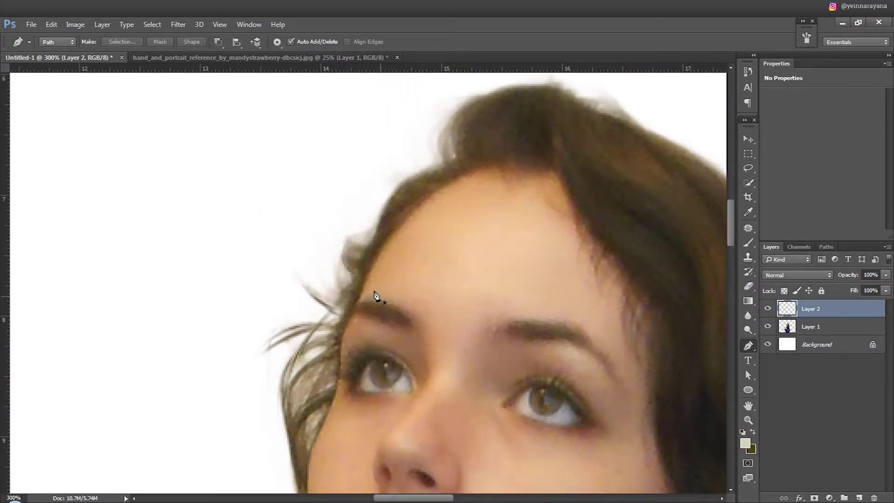
pyautogui.rightClick(371, 214)
pyautogui.press('Escape')
pyautogui.moveTo(355, 193); pyautogui.dragTo(373, 211)
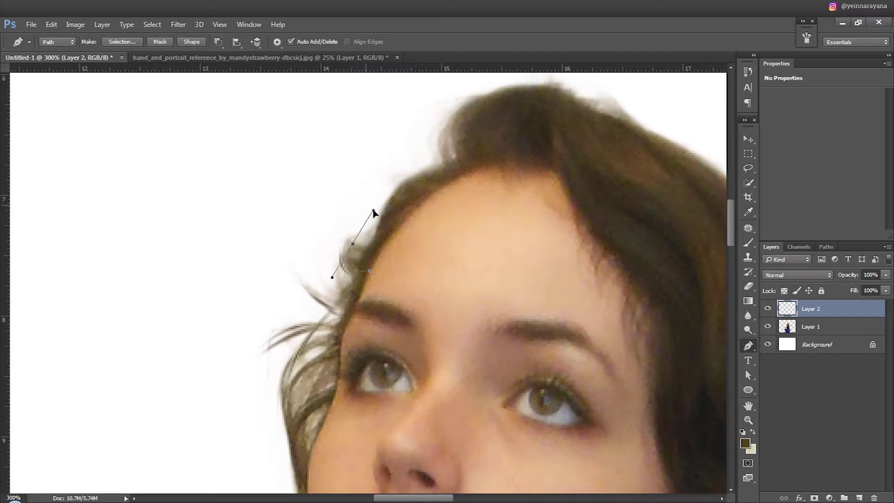
pyautogui.rightClick(377, 209)
pyautogui.click(410, 309)
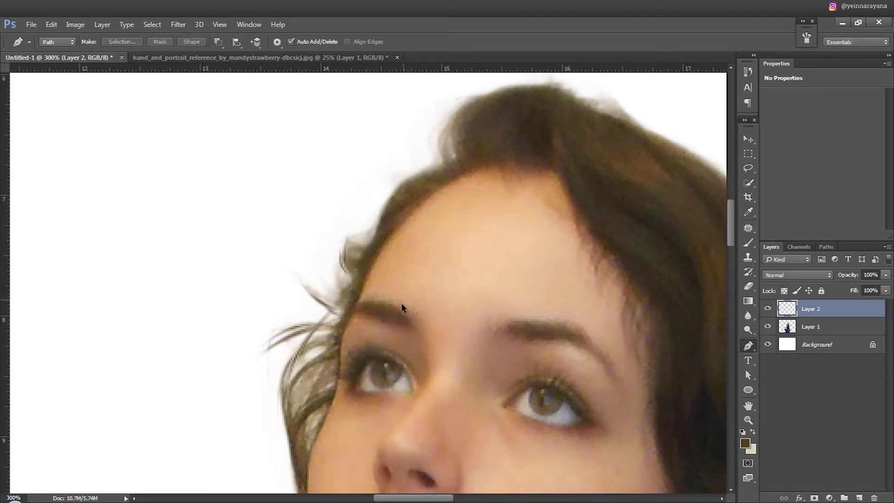
pyautogui.hotkey('ctrl', '-')
pyautogui.hotkey('ctrl', '-')
pyautogui.hotkey('ctrl', '-')
pyautogui.hotkey('ctrl', '-')
pyautogui.hotkey('ctrl', '-')
# Lower the painted hair strands layer (Layer 2) to 62% opacity
pyautogui.hotkey('ctrl', '+')
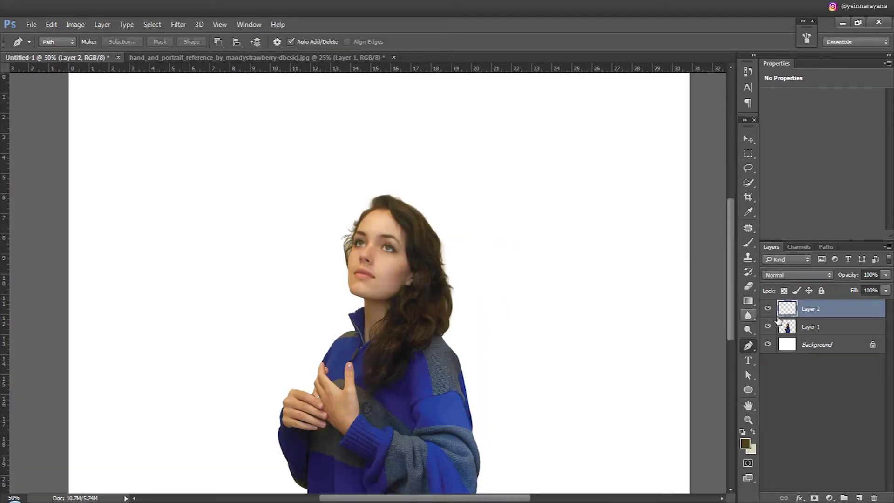
pyautogui.moveTo(848, 277); pyautogui.dragTo(842, 276)
pyautogui.press('v')
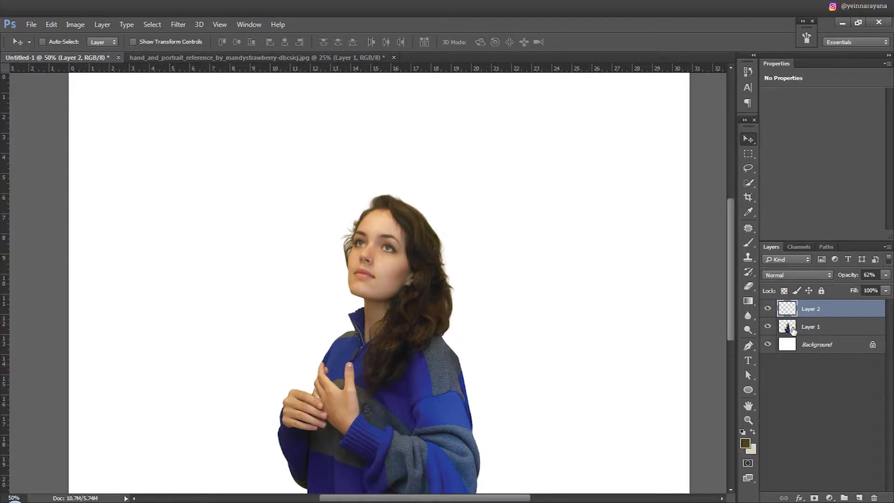
# Switch to the Smudge tool at size 35 and 32% strength
pyautogui.scroll(5, 354, 240)
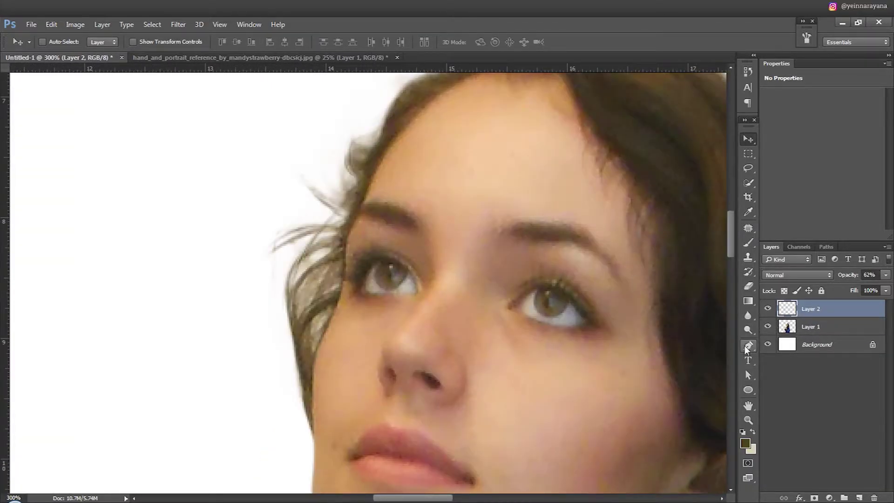
pyautogui.click(749, 327)
pyautogui.click(747, 316)
pyautogui.click(787, 338)
pyautogui.scroll(2, 295, 241)
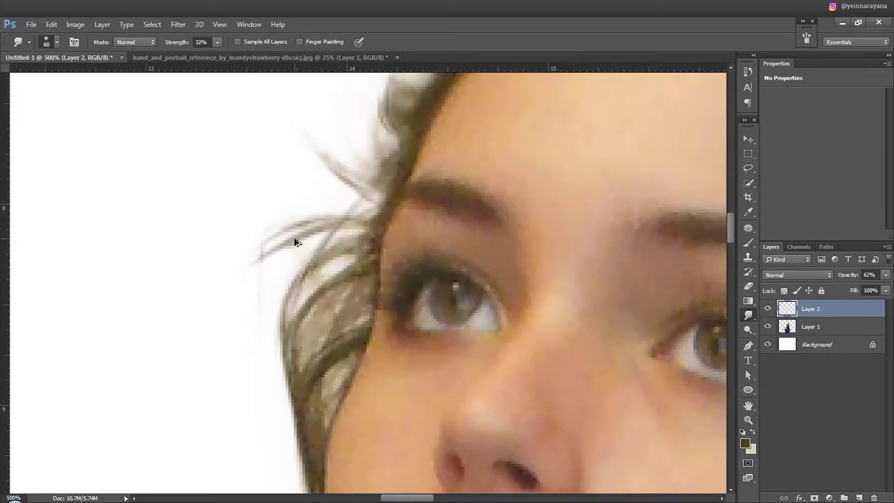
pyautogui.press('[')
# Smudge the hair edge and strands above the left eyebrow into soft streaks, then fit the view
pyautogui.moveTo(260, 279); pyautogui.dragTo(278, 349)
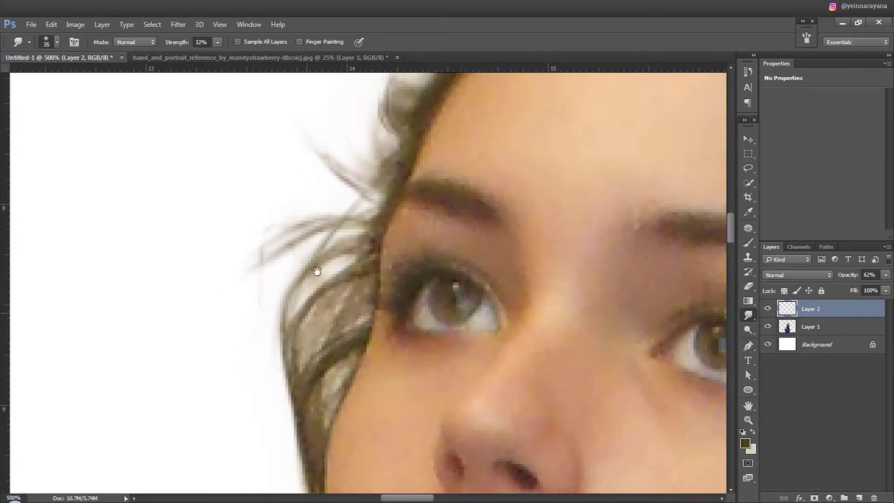
pyautogui.moveTo(317, 270); pyautogui.dragTo(308, 360)
pyautogui.moveTo(340, 303); pyautogui.dragTo(399, 205)
pyautogui.moveTo(410, 154); pyautogui.dragTo(389, 216)
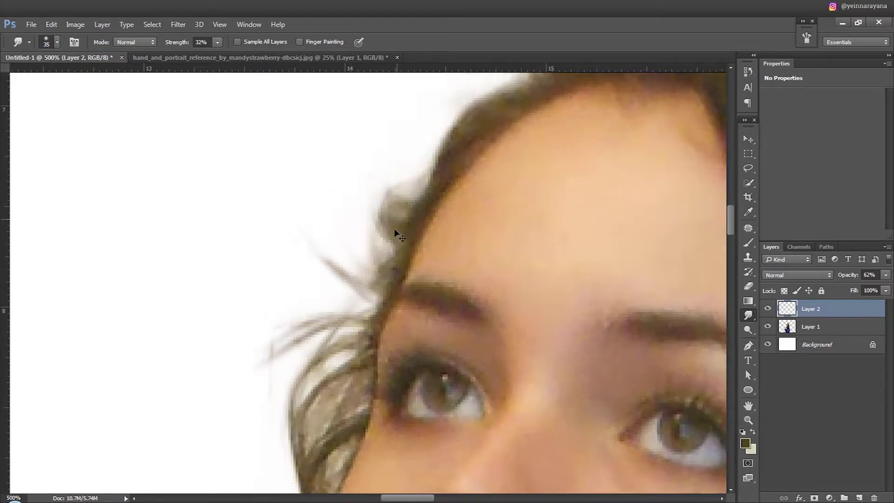
pyautogui.scroll(-2, 395, 232)
pyautogui.scroll(-1, 375, 269)
pyautogui.hotkey('ctrl', '0')
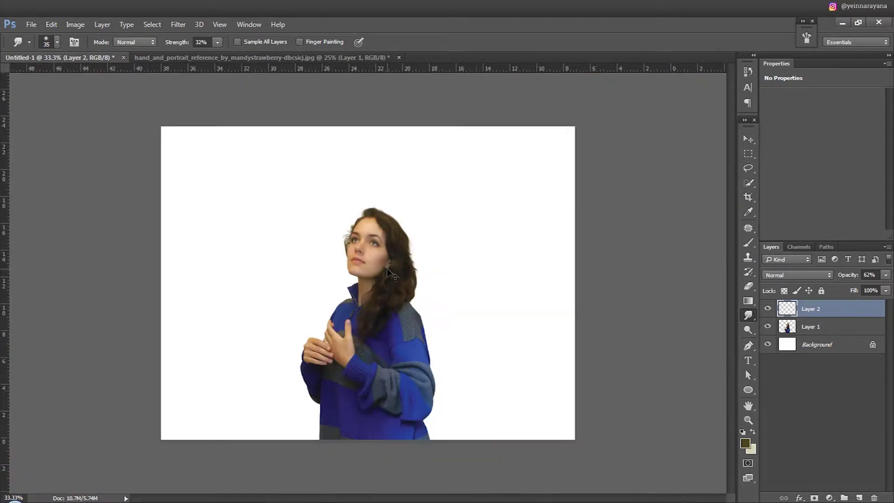
pyautogui.press('v')
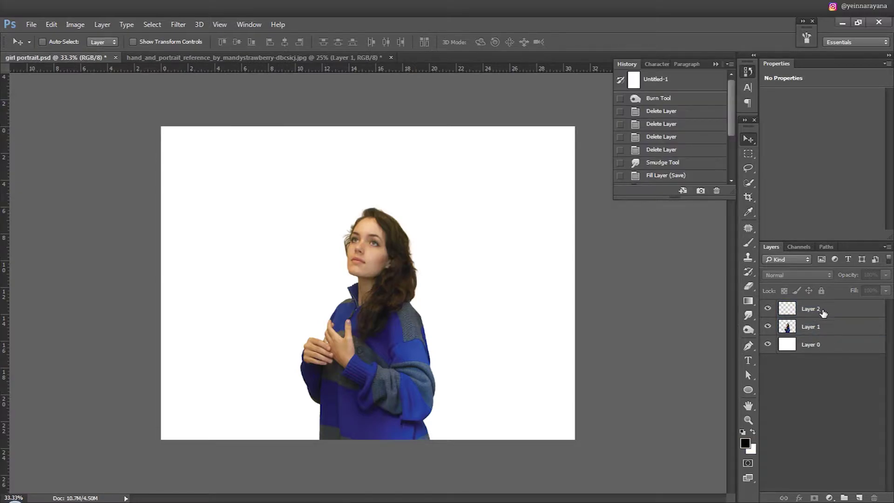
# Convert Layer 1 and Layer 2 into a single smart object
pyautogui.keyDown('shift'); pyautogui.click(822, 309); pyautogui.keyUp('shift')
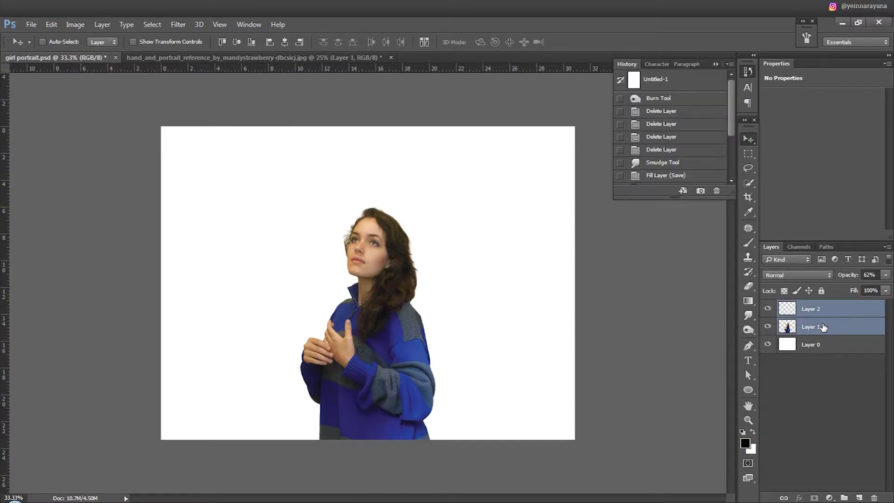
pyautogui.rightClick(823, 309)
pyautogui.click(641, 206)
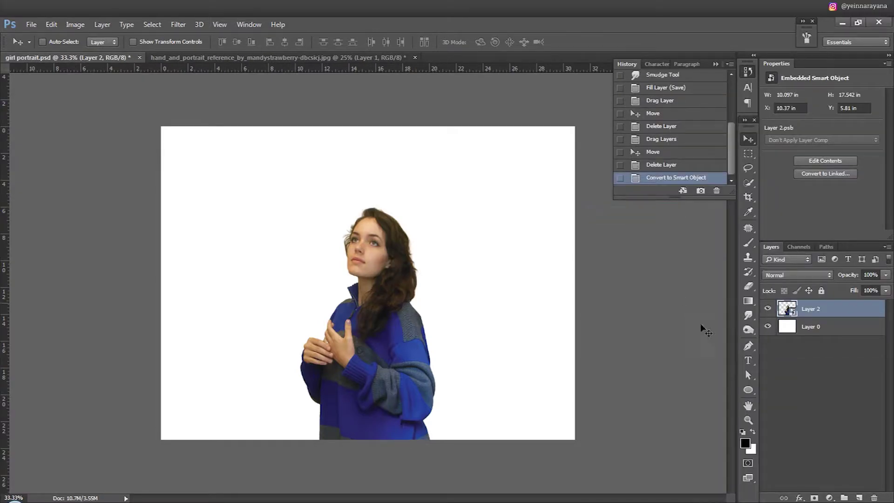
pyautogui.keyDown('ctrl'); pyautogui.click(360, 254); pyautogui.keyUp('ctrl')
# Darken the white background Layer 0 to light grey by lowering Hue/Saturation Lightness
pyautogui.click(810, 326)
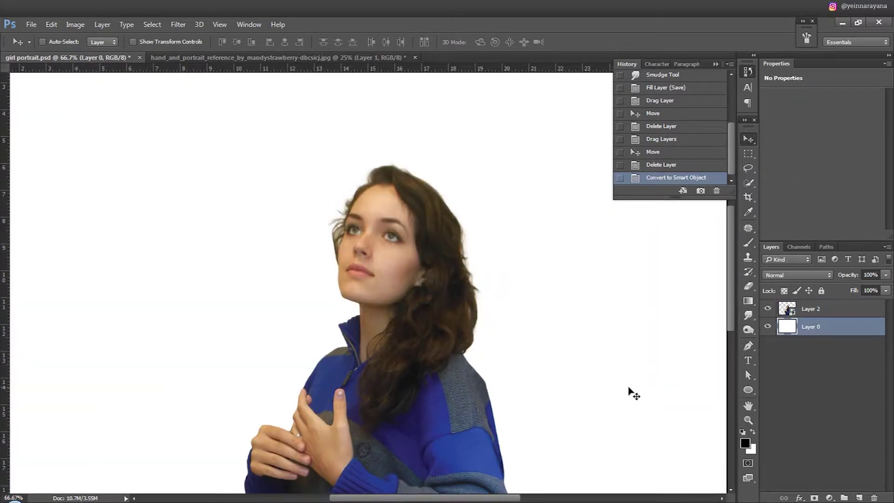
pyautogui.hotkey('ctrl', 'u')
pyautogui.moveTo(711, 179); pyautogui.dragTo(694, 180)
pyautogui.press('Return')
pyautogui.press('v')
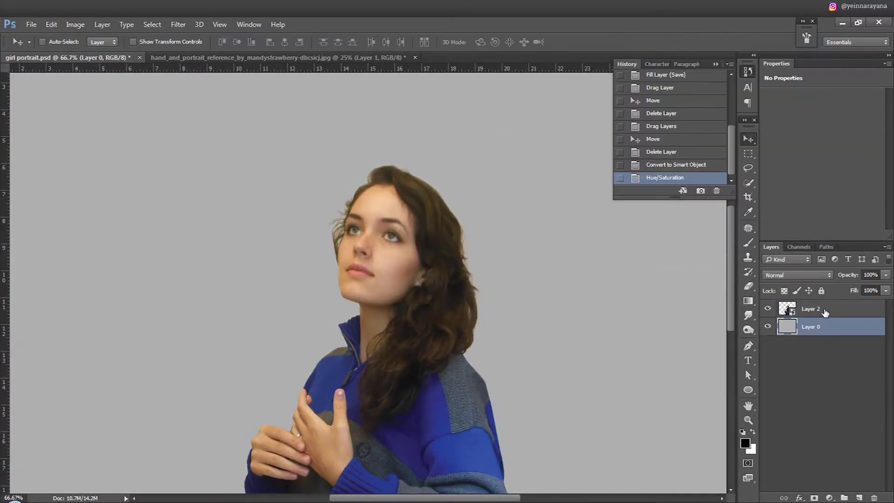
pyautogui.click(844, 307)
# Add a Hue/Saturation layer clipped to the girl with Saturation −58
pyautogui.click(831, 499)
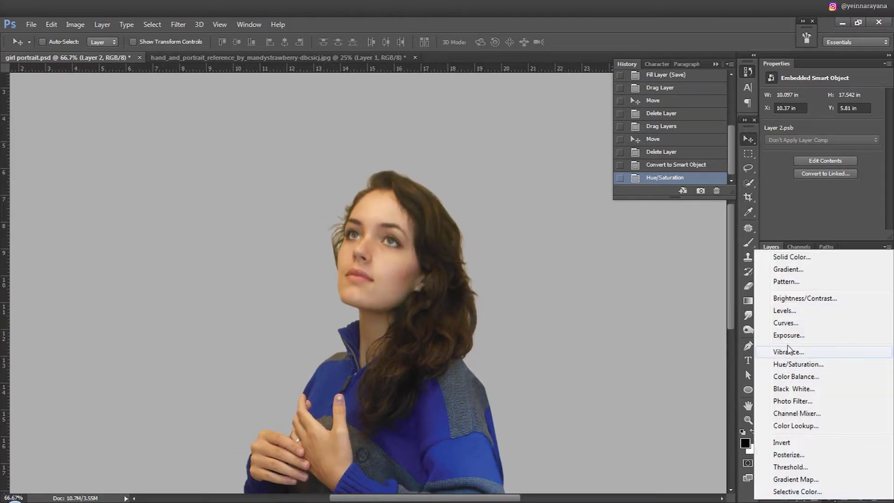
pyautogui.click(791, 363)
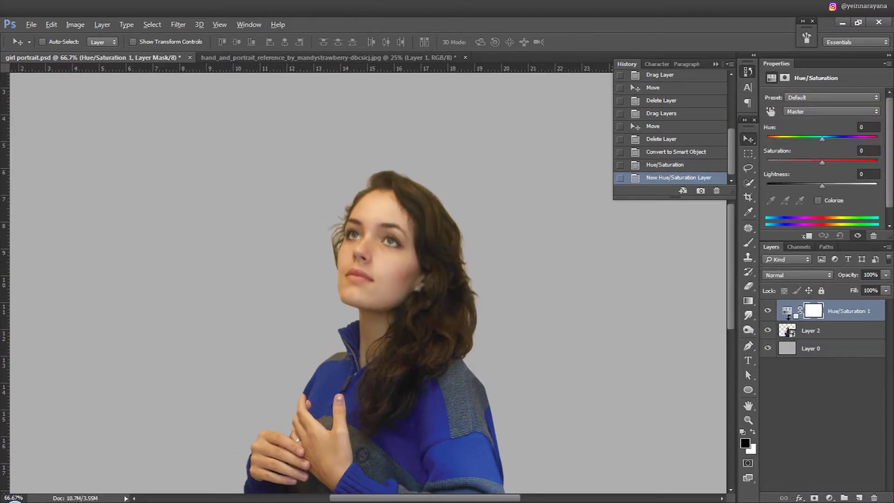
pyautogui.hotkey('ctrl', 'alt', 'g')
pyautogui.moveTo(815, 162); pyautogui.dragTo(792, 162)
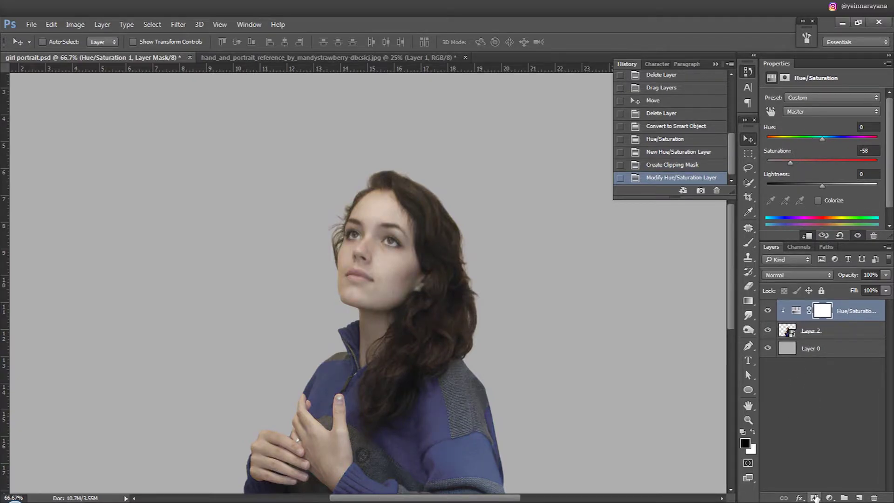
# Add a clipped Curves layer, brightening then pulling the top point down to soften contrast
pyautogui.click(829, 498)
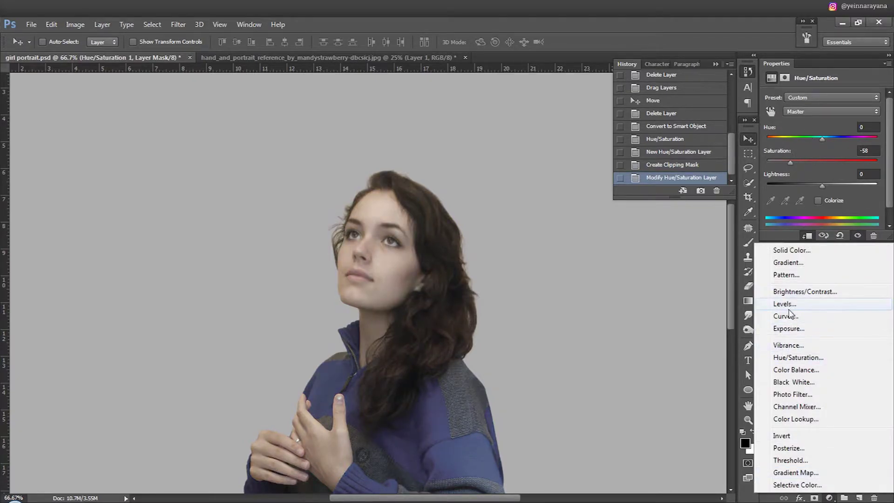
pyautogui.click(786, 316)
pyautogui.hotkey('ctrl', 'alt', 'g')
pyautogui.moveTo(827, 193)
pyautogui.mouseDown()
pyautogui.moveTo(827, 159)
pyautogui.moveTo(809, 188)
pyautogui.mouseUp()
pyautogui.moveTo(827, 160)
pyautogui.mouseDown()
pyautogui.moveTo(830, 170)
pyautogui.moveTo(808, 191)
pyautogui.mouseUp()
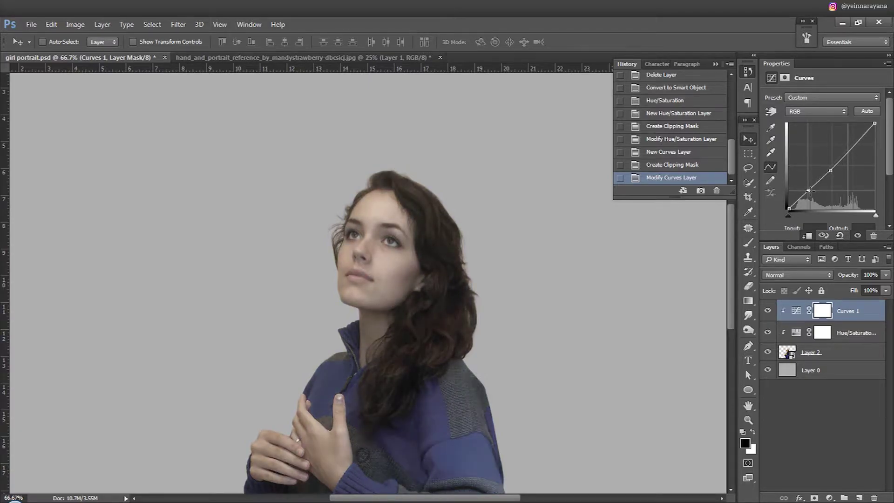
pyautogui.click(849, 314)
pyautogui.click(829, 497)
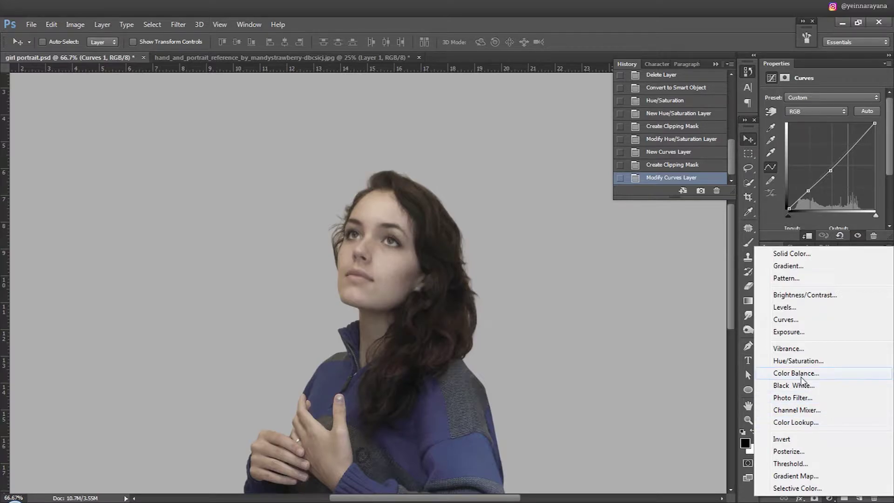
# Add a Color Balance layer, shifting shadows toward cyan and easing the midtone cyan
pyautogui.click(797, 373)
pyautogui.click(811, 97)
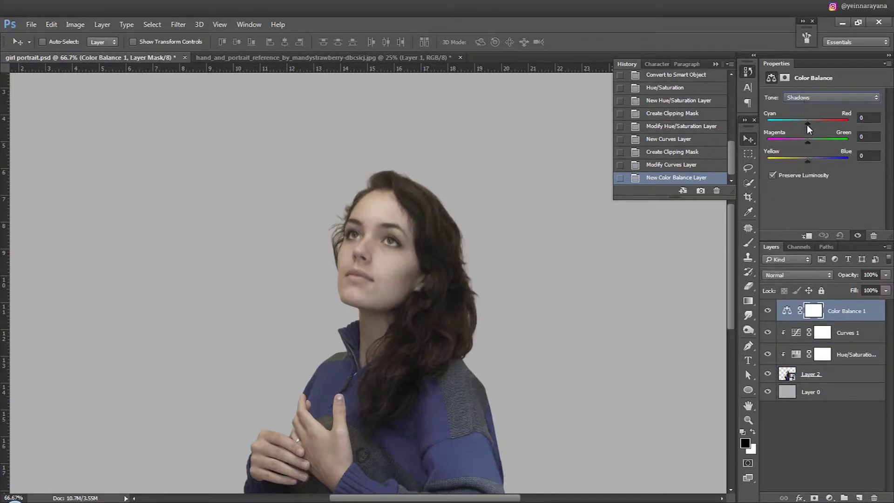
pyautogui.moveTo(807, 122); pyautogui.dragTo(801, 122)
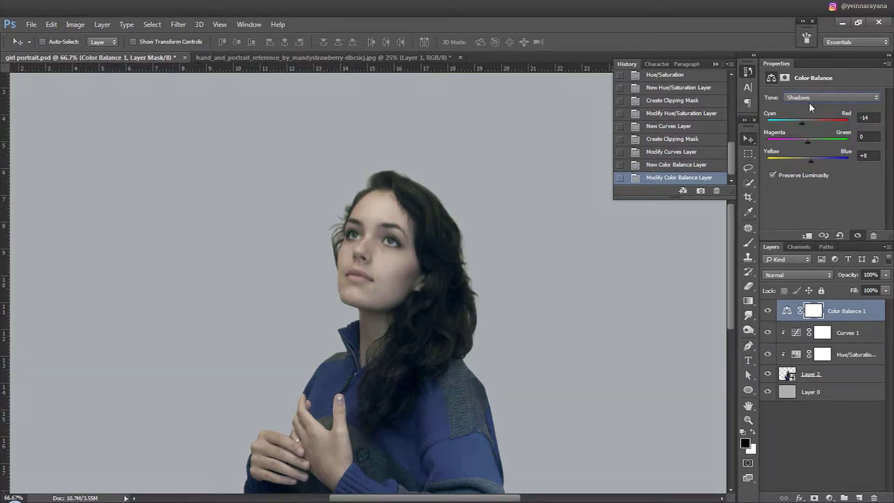
pyautogui.click(809, 98)
pyautogui.moveTo(801, 122); pyautogui.dragTo(803, 122)
pyautogui.moveTo(803, 122); pyautogui.dragTo(804, 122)
# Tint highlights toward red and blue, clip to the girl, and set midtone Magenta/Green to 28
pyautogui.click(811, 99)
pyautogui.click(814, 121)
pyautogui.moveTo(808, 122); pyautogui.dragTo(813, 122)
pyautogui.moveTo(807, 160); pyautogui.dragTo(812, 158)
pyautogui.keyDown('alt'); pyautogui.click(786, 321); pyautogui.keyUp('alt')
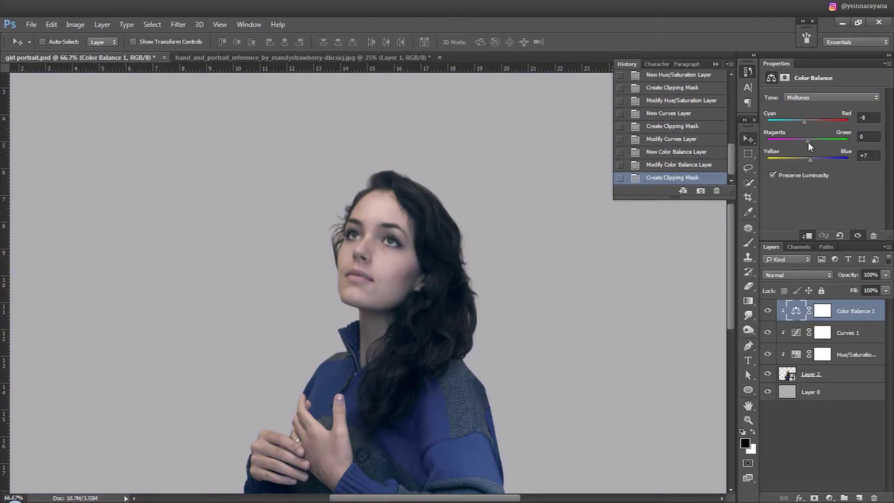
pyautogui.moveTo(808, 142); pyautogui.dragTo(811, 143)
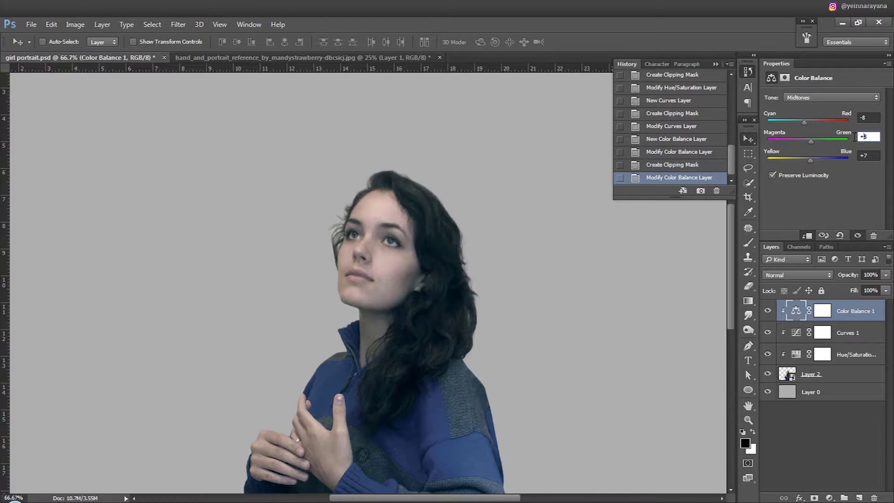
pyautogui.write('28')
pyautogui.click(815, 374)
pyautogui.scroll(-2, 391, 332)
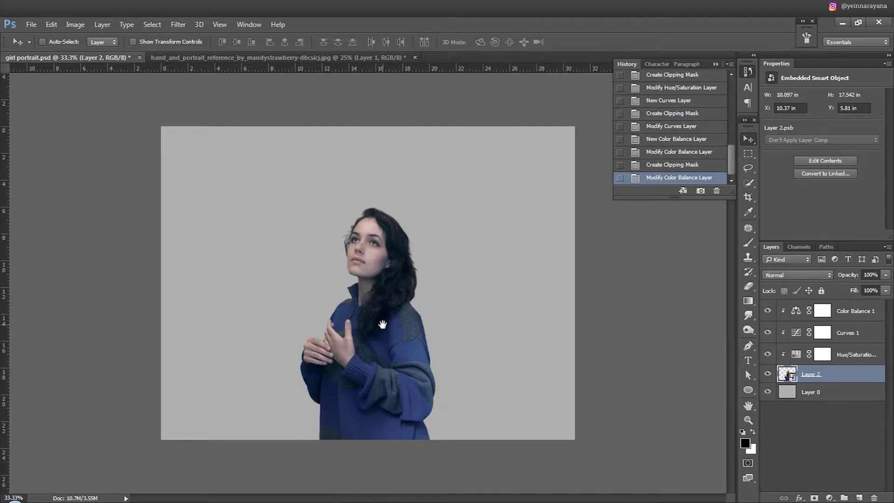
# Raise a Curves 1 point slightly and lower Hue/Saturation saturation to −66
pyautogui.click(796, 334)
pyautogui.moveTo(831, 166); pyautogui.dragTo(832, 163)
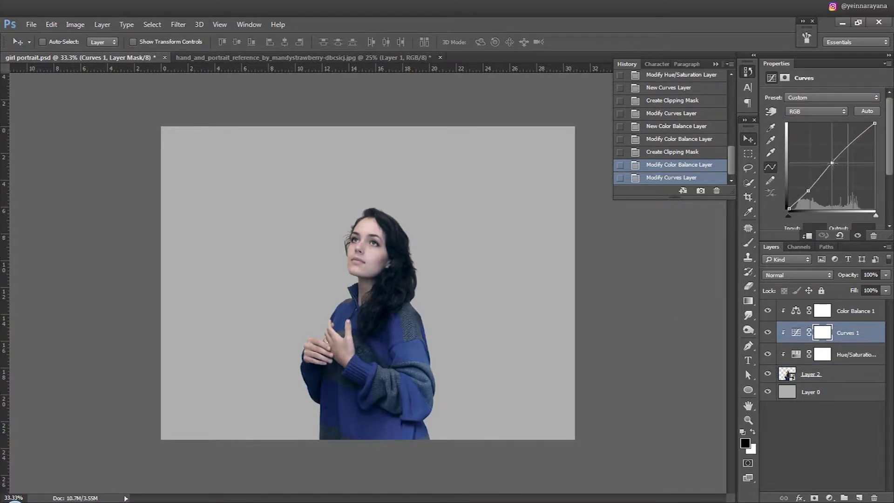
pyautogui.click(796, 357)
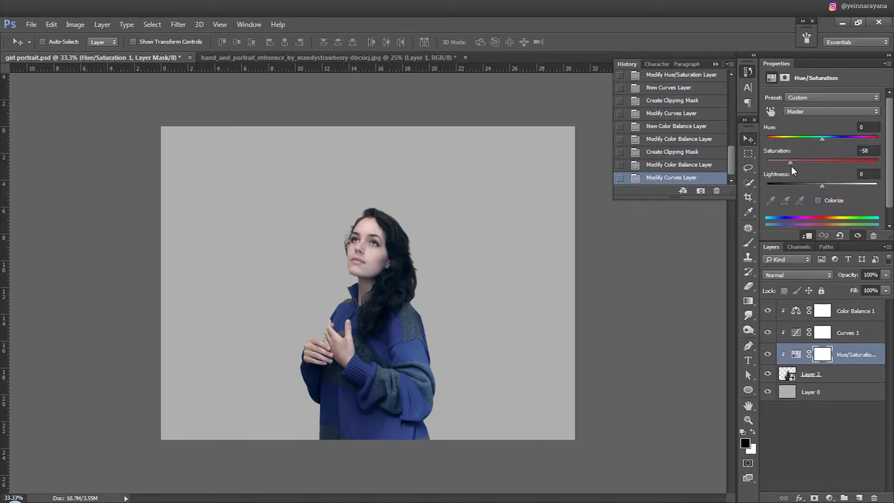
pyautogui.moveTo(790, 163); pyautogui.dragTo(786, 163)
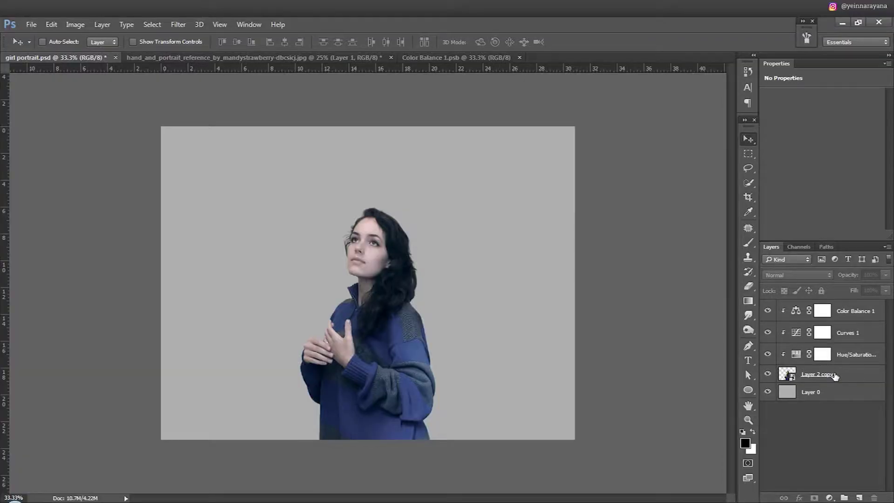
# Rasterize the girl and her three adjustments, then merge them into Color Balance 1
pyautogui.keyDown('shift'); pyautogui.click(856, 311); pyautogui.keyUp('shift')
pyautogui.rightClick(843, 326)
pyautogui.click(678, 228)
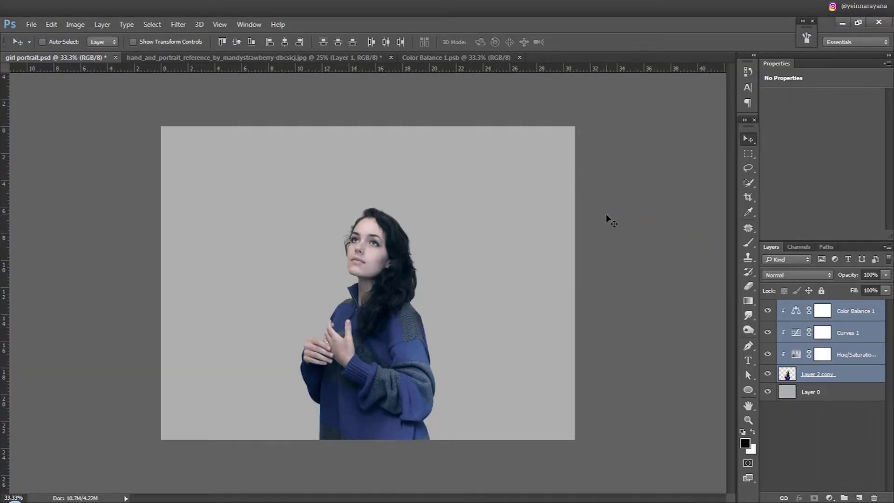
pyautogui.click(102, 25)
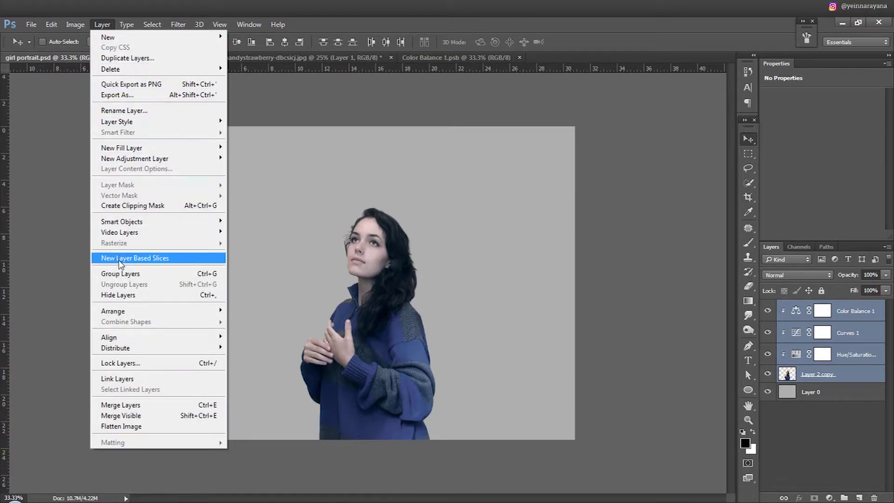
pyautogui.click(140, 405)
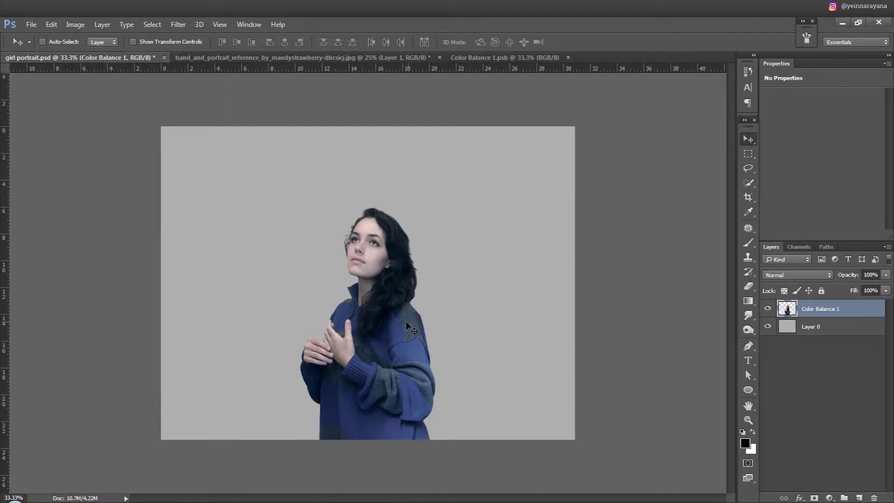
pyautogui.scroll(2, 367, 257)
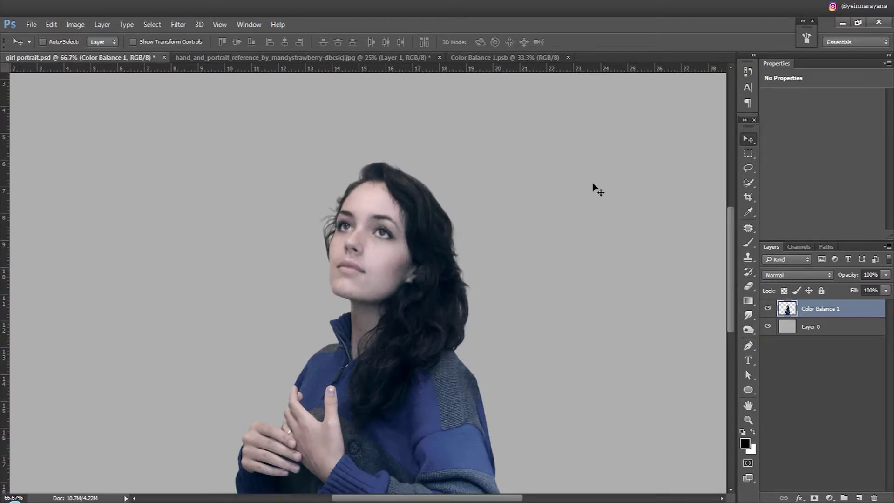
pyautogui.click(172, 20)
pyautogui.moveTo(245, 147)
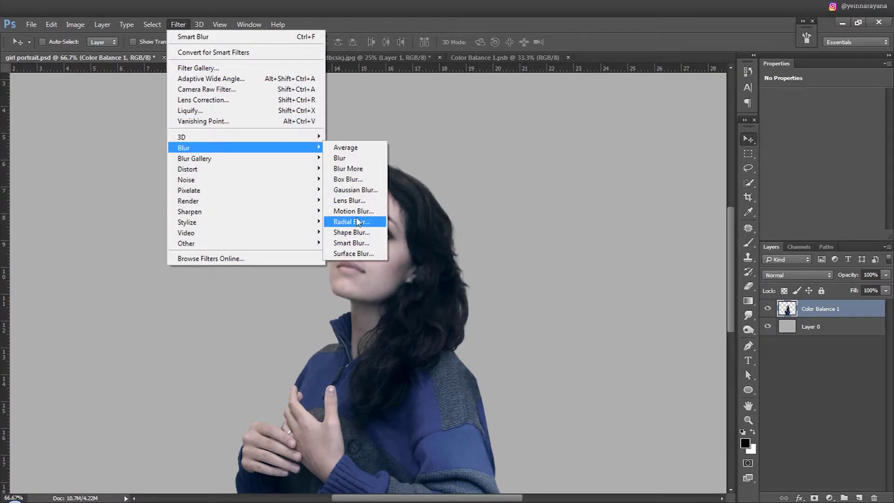
# Apply Smart Blur to Color Balance 1 with Radius 1.7 and Threshold about 10
pyautogui.click(350, 243)
pyautogui.moveTo(550, 290); pyautogui.dragTo(542, 290)
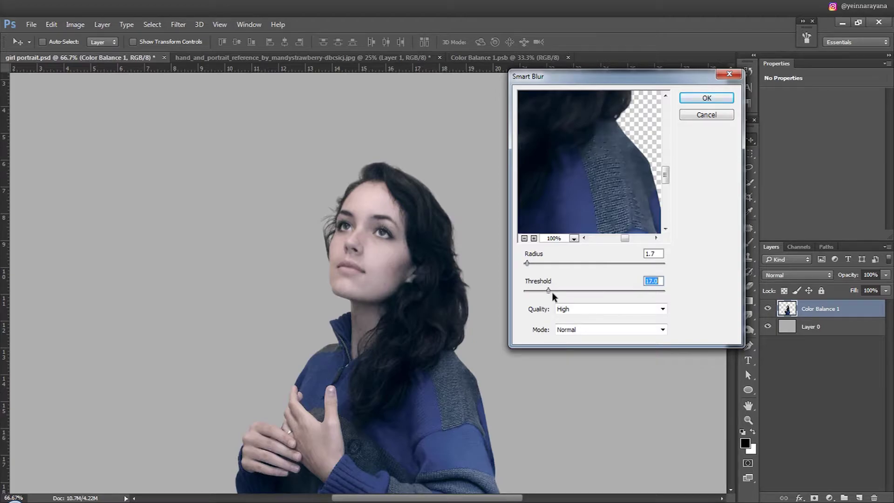
pyautogui.moveTo(577, 189); pyautogui.dragTo(592, 218)
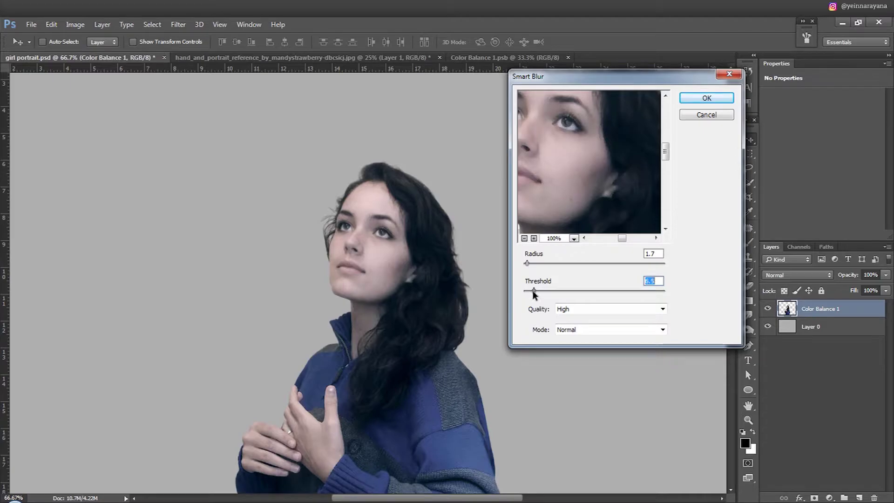
pyautogui.click(527, 263)
pyautogui.click(713, 95)
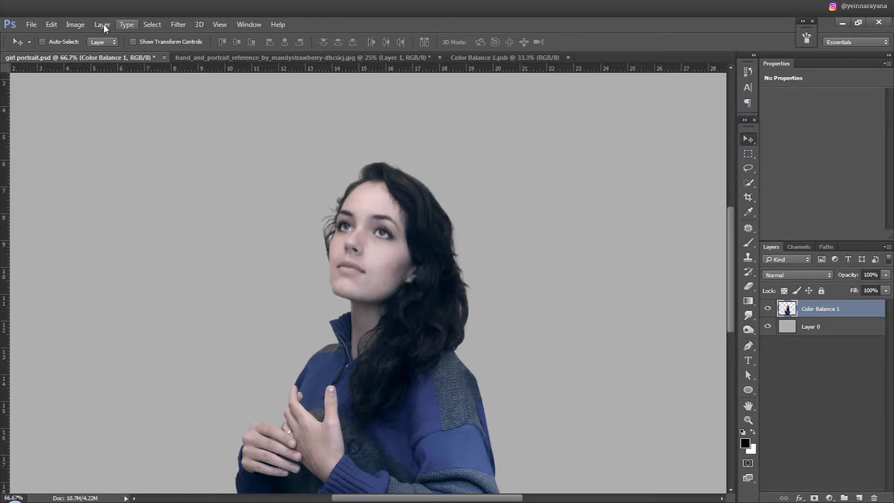
pyautogui.click(102, 25)
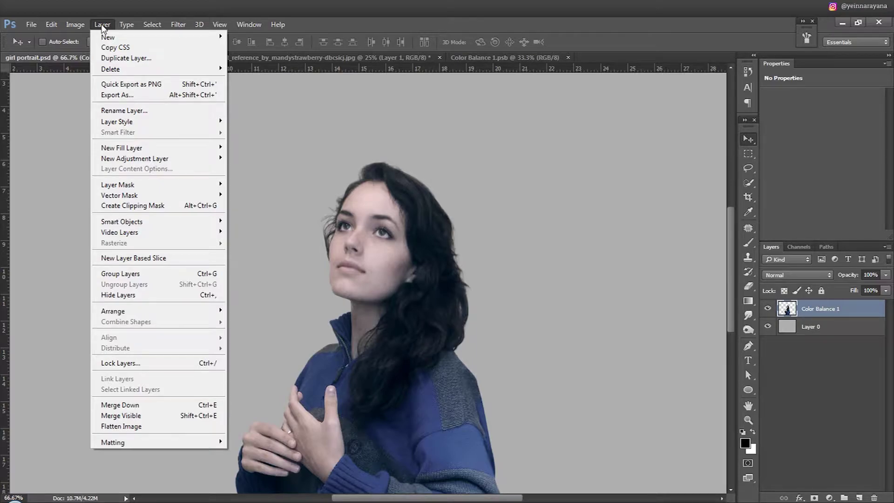
# Duplicate Color Balance 1 and apply Smart Blur to the copy
pyautogui.click(125, 57)
pyautogui.click(536, 167)
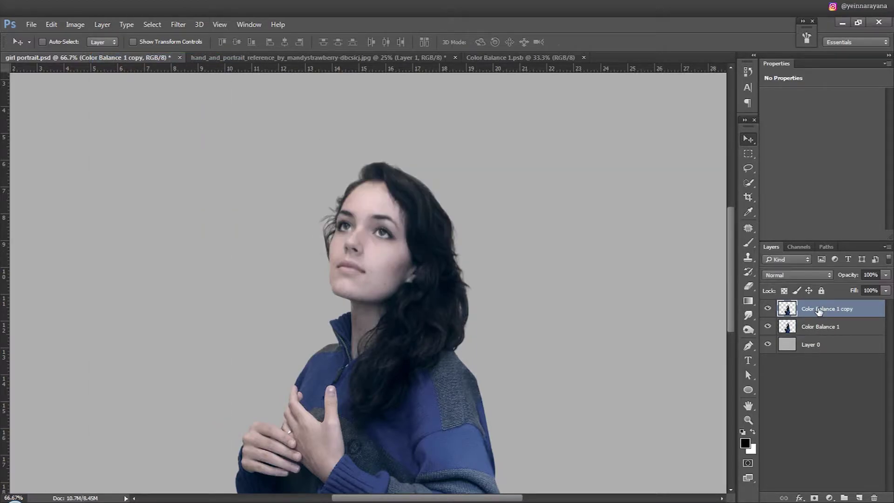
pyautogui.click(178, 24)
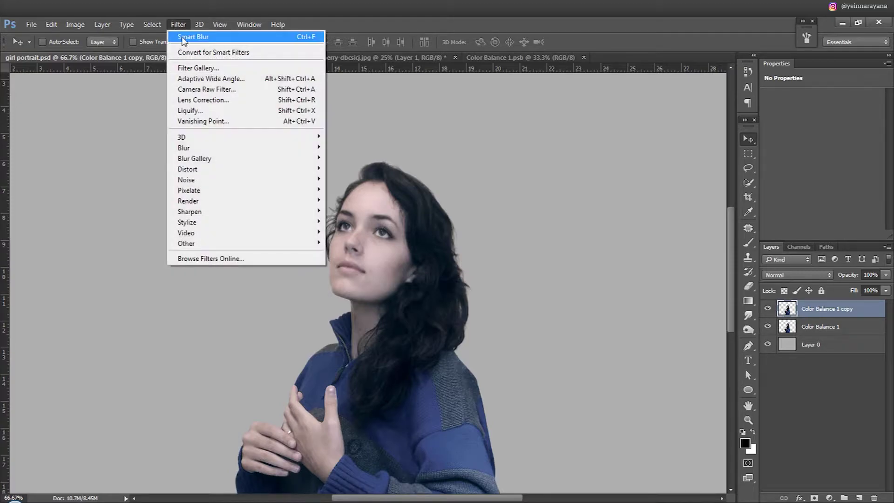
pyautogui.click(188, 38)
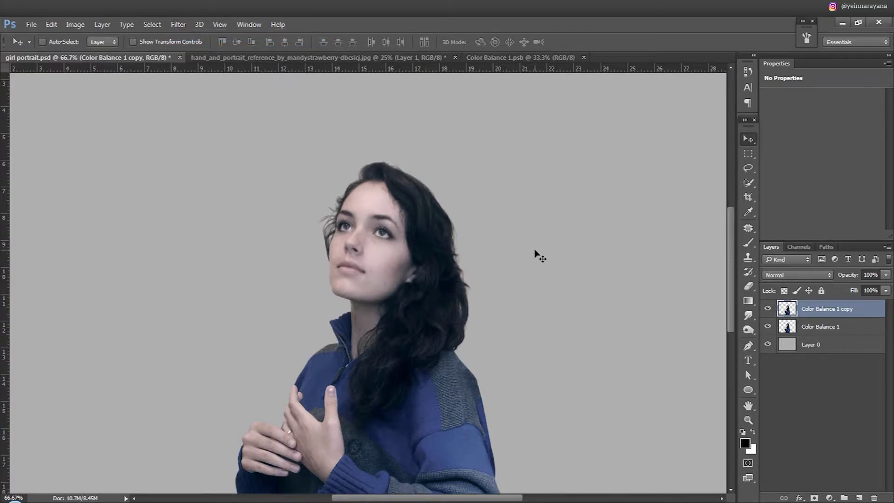
# Set the blurred Color Balance 1 copy to 40% opacity
pyautogui.scroll(2, 415, 273)
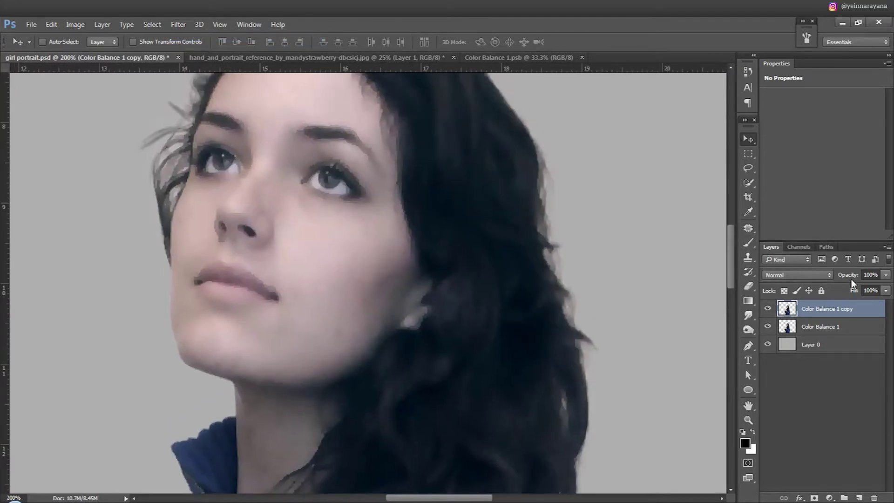
pyautogui.moveTo(851, 276); pyautogui.dragTo(847, 276)
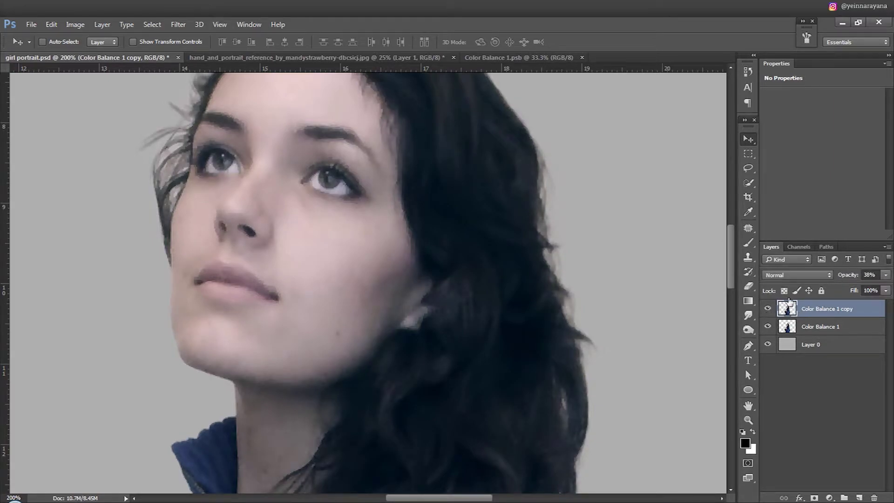
pyautogui.moveTo(845, 276); pyautogui.dragTo(846, 276)
pyautogui.click(748, 315)
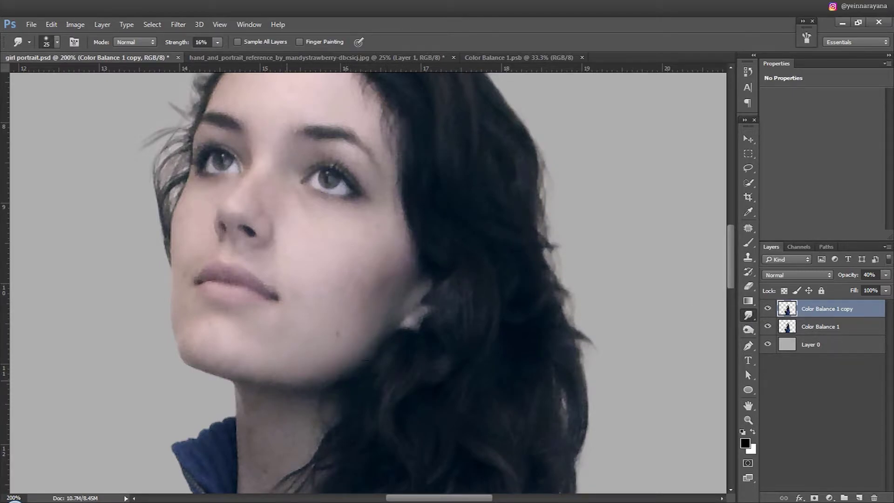
# Raise the blurred copy to 43% opacity, smudge its hairline, and activate Color Balance 1
pyautogui.moveTo(853, 277); pyautogui.dragTo(857, 277)
pyautogui.scroll(4, 391, 232)
pyautogui.scroll(1, 410, 233)
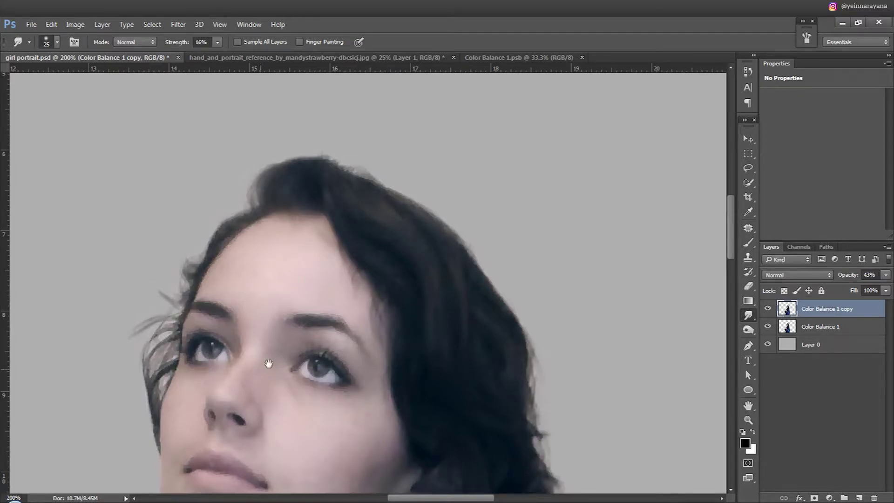
pyautogui.moveTo(268, 363); pyautogui.dragTo(358, 323)
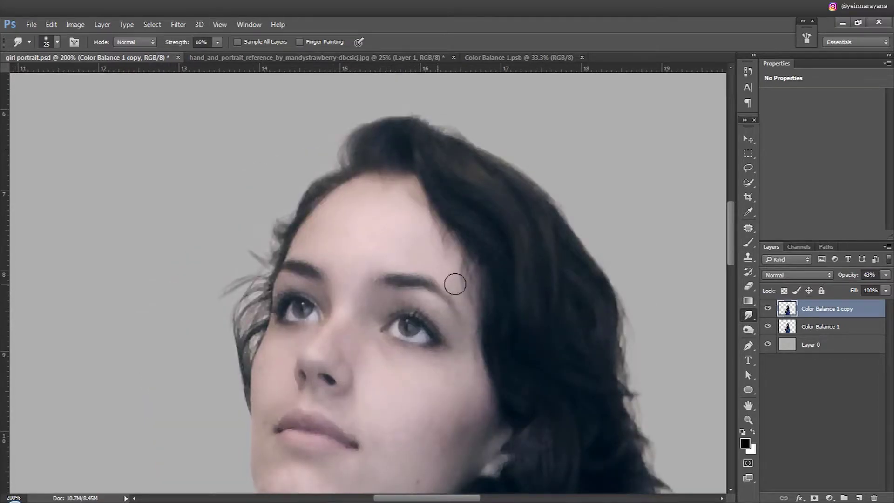
pyautogui.hotkey('alt', '[')
# Lasso the eyebrow on the image's right and warp it into a new arch
pyautogui.scroll(2, 439, 291)
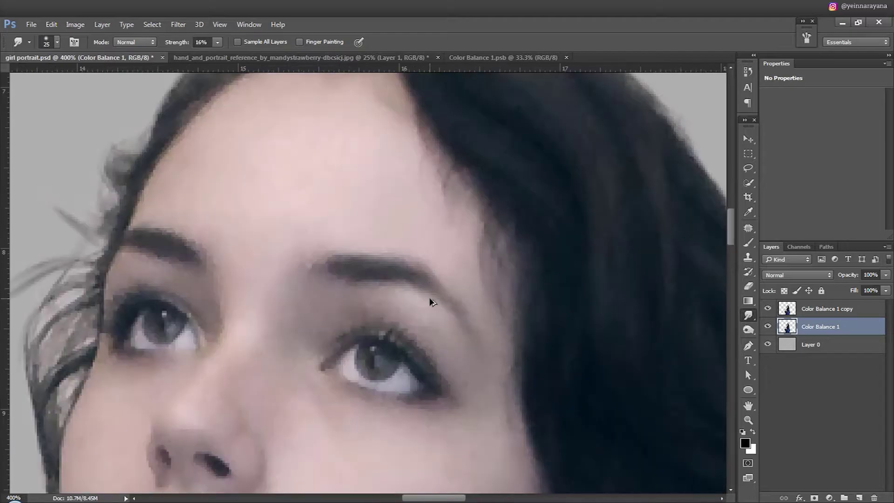
pyautogui.press('l')
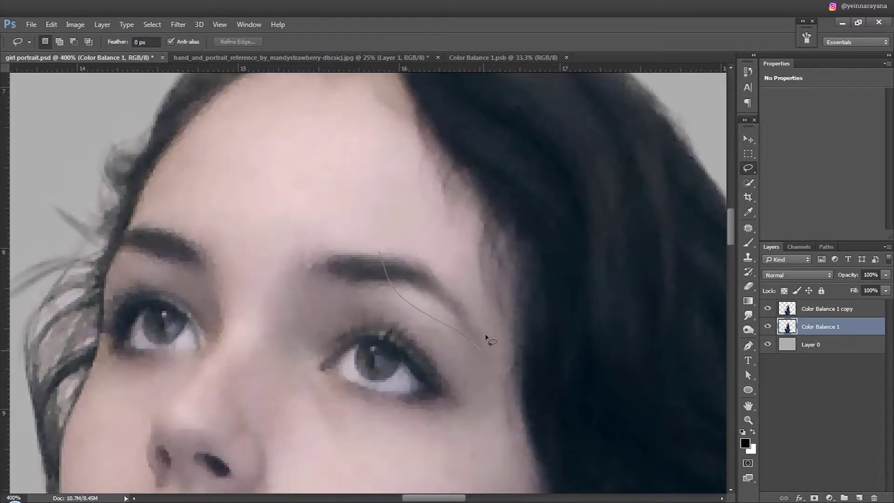
pyautogui.moveTo(470, 286); pyautogui.dragTo(438, 318)
pyautogui.hotkey('ctrl', 't')
pyautogui.rightClick(440, 290)
pyautogui.click(465, 374)
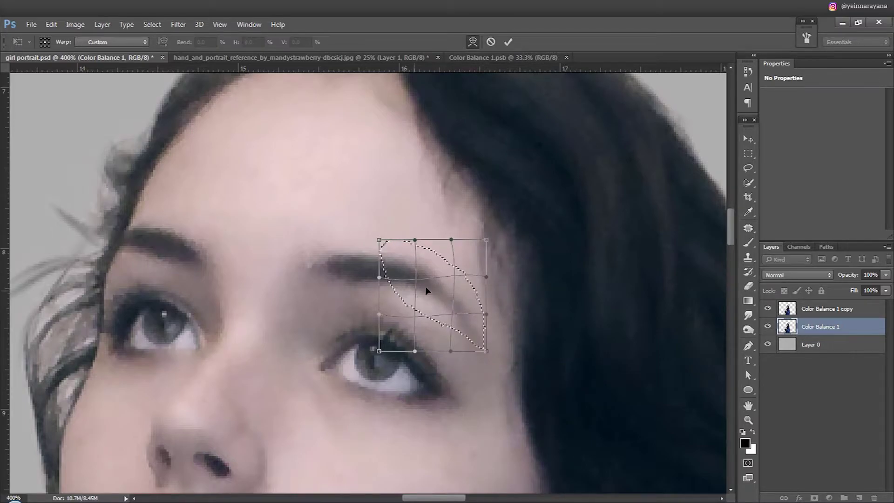
pyautogui.moveTo(416, 294); pyautogui.dragTo(468, 303)
pyautogui.press('Return')
pyautogui.scroll(-2, 493, 321)
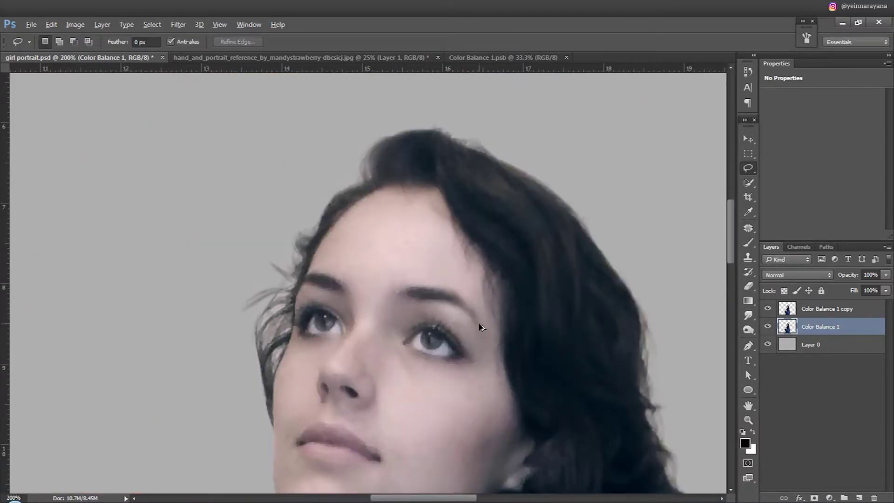
pyautogui.scroll(1, 482, 327)
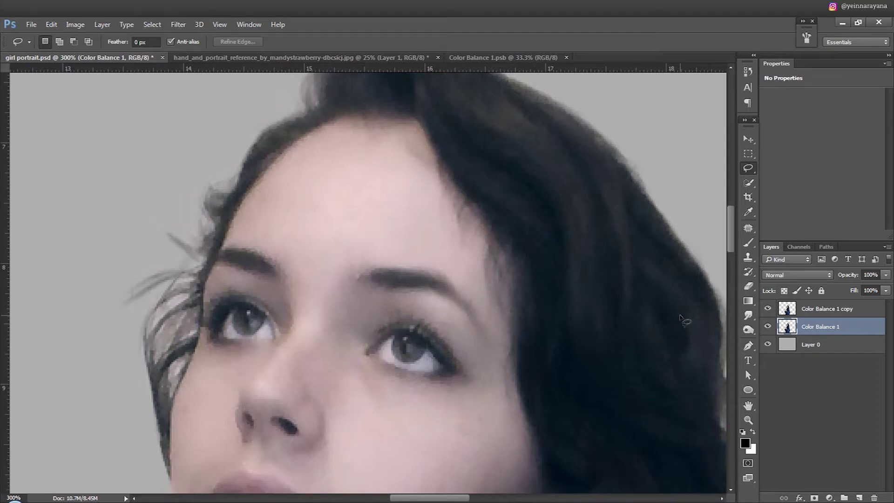
# Copy the reselected eyebrow onto new Layer 1 and warp its arch down and inward
pyautogui.hotkey('ctrl', 'shift', 'd')
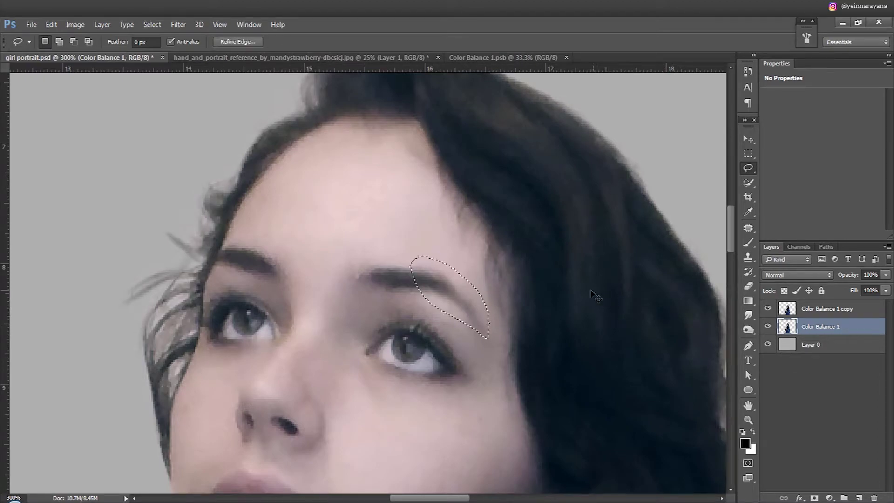
pyautogui.hotkey('ctrl', 'j')
pyautogui.hotkey('ctrl', 't')
pyautogui.rightClick(439, 280)
pyautogui.click(461, 362)
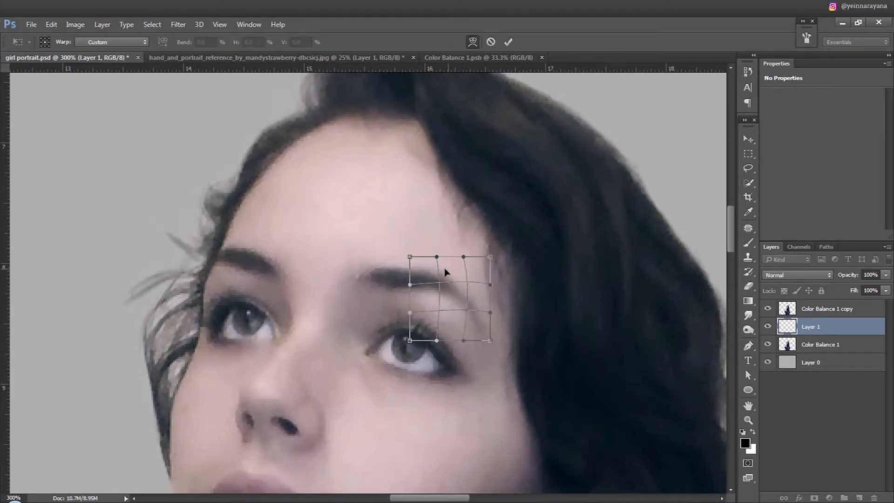
pyautogui.moveTo(445, 272); pyautogui.dragTo(443, 274)
pyautogui.press('Return')
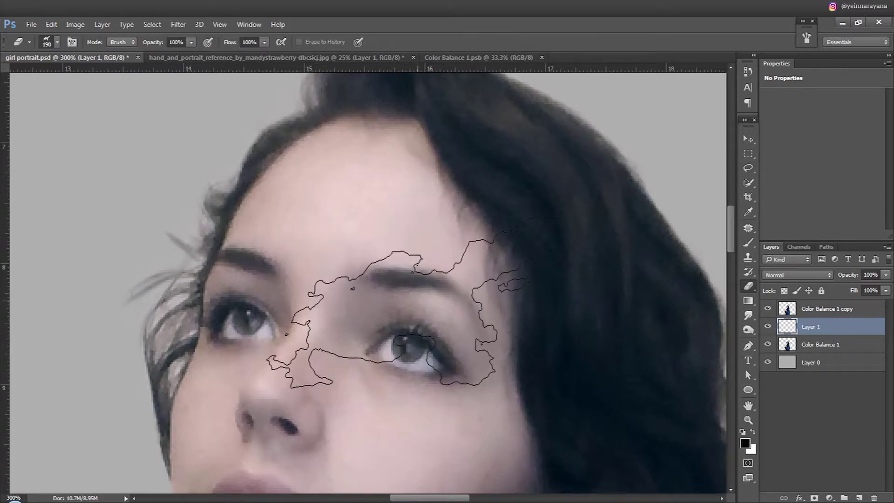
# Set the Eraser to a 20 px brush to clean up the eyebrow patch
pyautogui.press('e')
pyautogui.rightClick(417, 315)
pyautogui.click(467, 393)
pyautogui.moveTo(502, 342); pyautogui.dragTo(478, 342)
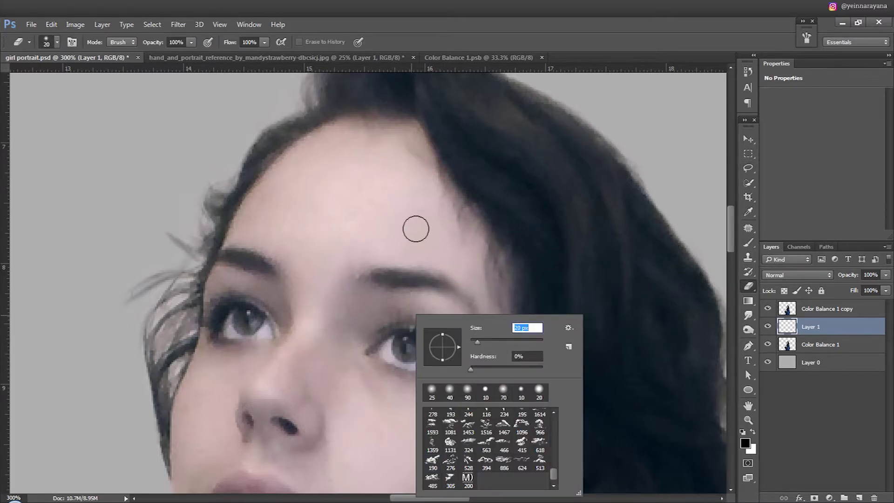
pyautogui.press('Return')
pyautogui.press('v')
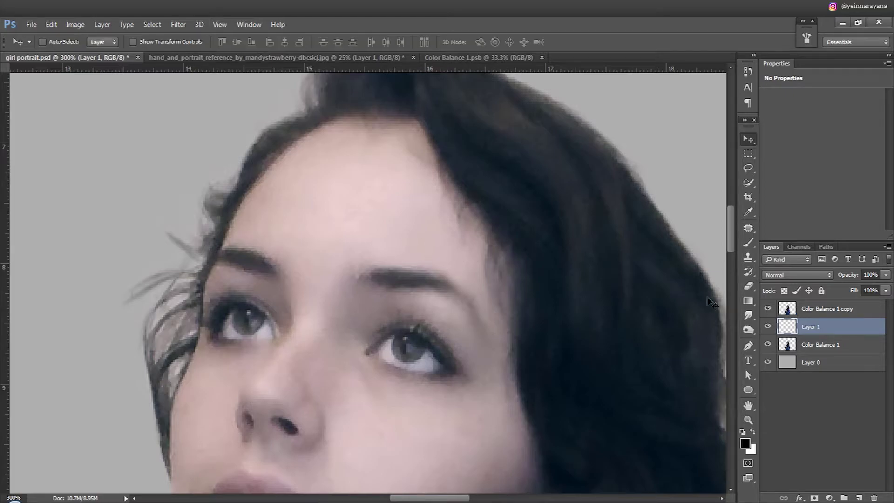
pyautogui.click(826, 308)
pyautogui.scroll(2, 368, 279)
# Reselect the Smudge tool at 16% strength on the blurred copy layer
pyautogui.click(748, 315)
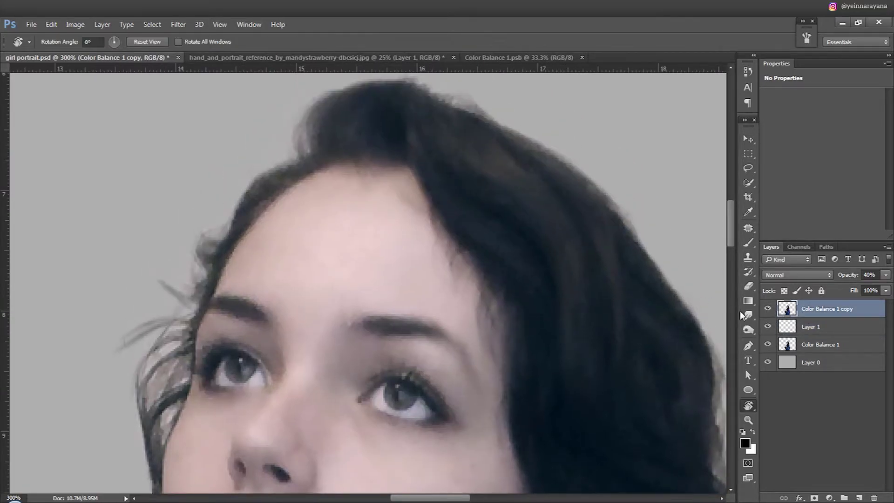
pyautogui.rightClick(748, 315)
pyautogui.click(792, 336)
pyautogui.scroll(-2, 323, 284)
pyautogui.hscroll(-2, 324, 284)
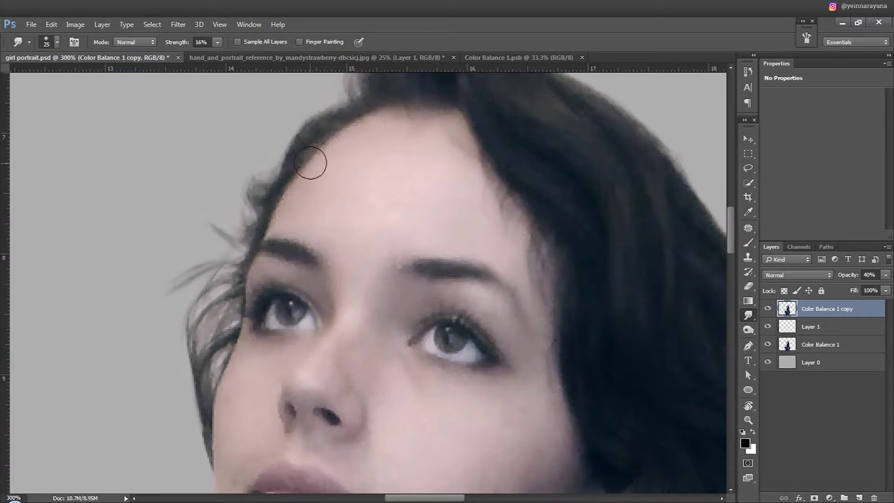
# Pan around the portrait at 100% to inspect the hair edges
pyautogui.scroll(-3, 295, 143)
pyautogui.hscroll(5, 295, 143)
pyautogui.hscroll(1, 287, 245)
pyautogui.scroll(1, 287, 244)
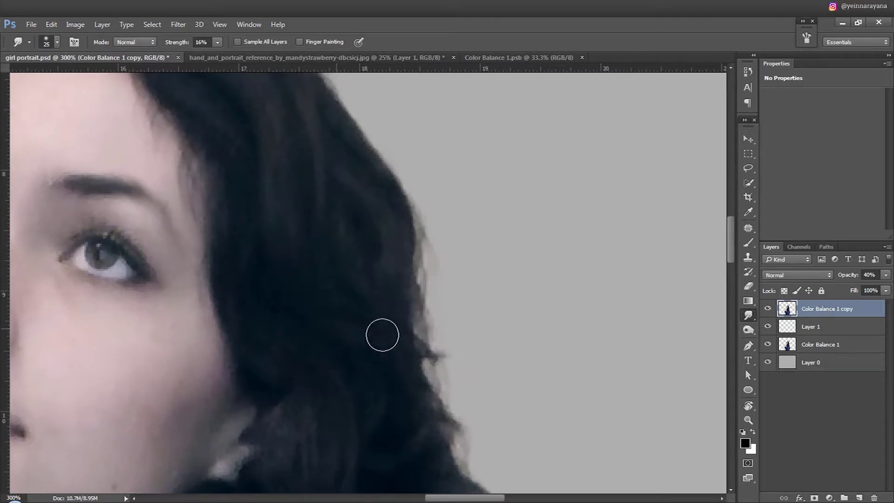
pyautogui.moveTo(435, 379); pyautogui.dragTo(402, 287)
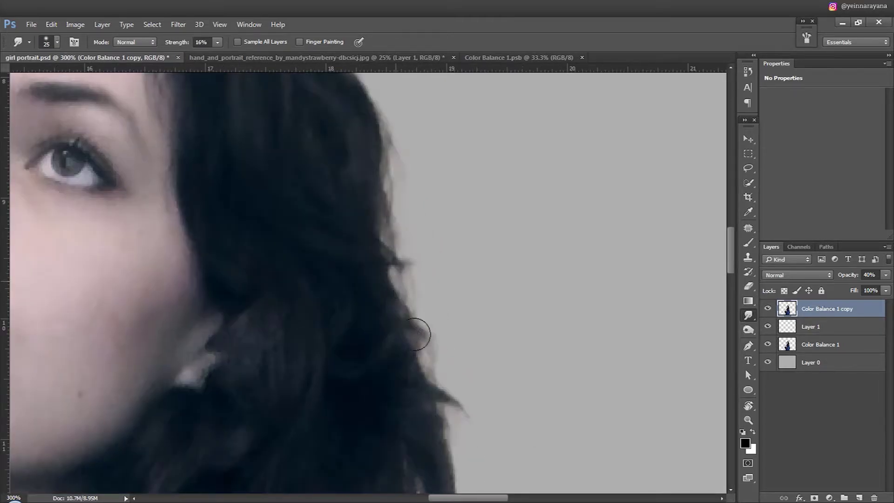
pyautogui.hotkey('ctrl', '1')
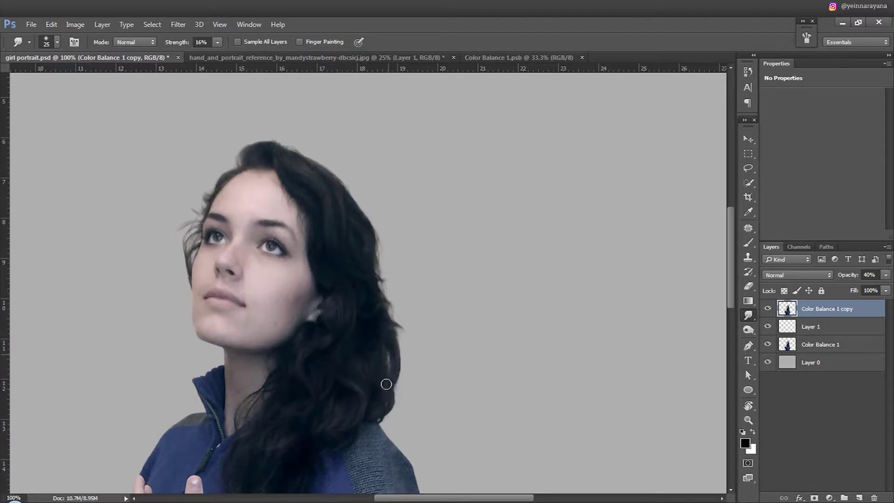
pyautogui.scroll(3, 380, 288)
pyautogui.hscroll(-1, 379, 289)
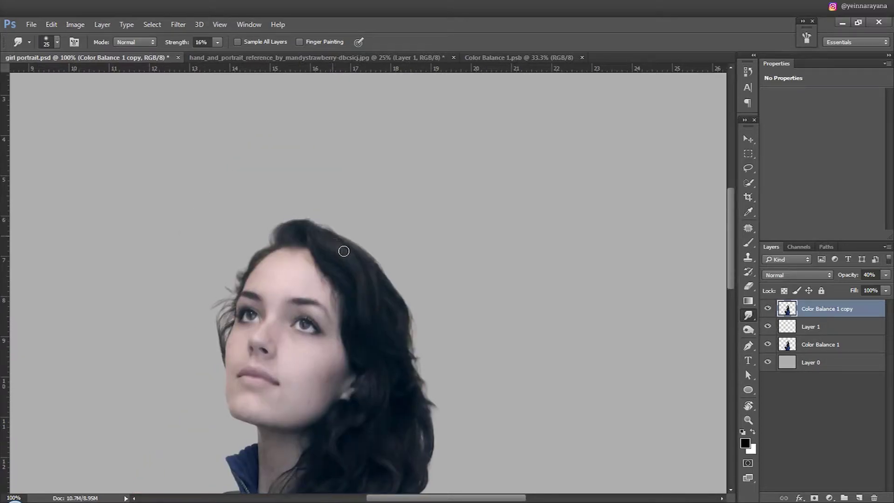
pyautogui.scroll(-5, 393, 320)
pyautogui.hscroll(-1, 393, 320)
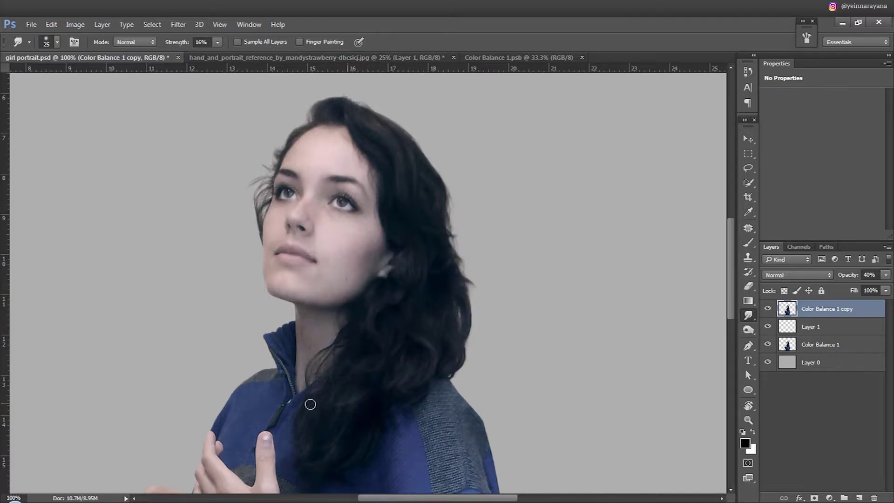
pyautogui.scroll(-4, 321, 419)
pyautogui.hscroll(-1, 321, 419)
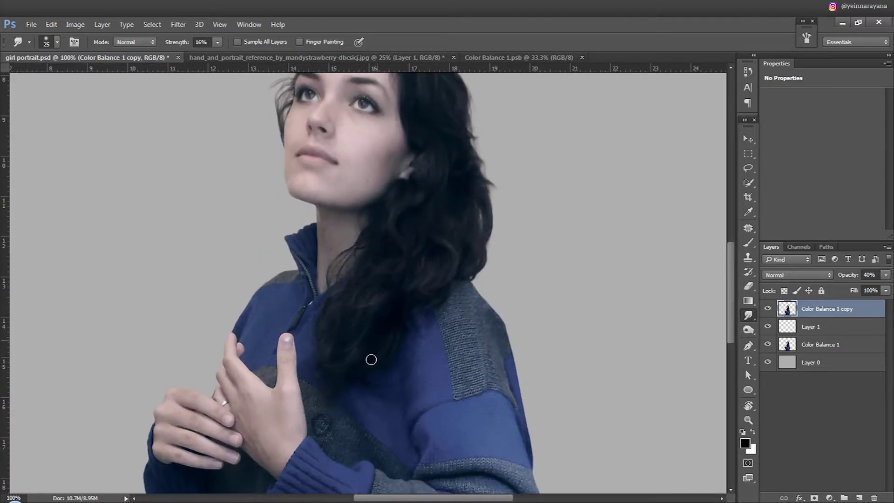
pyautogui.scroll(-5, 421, 280)
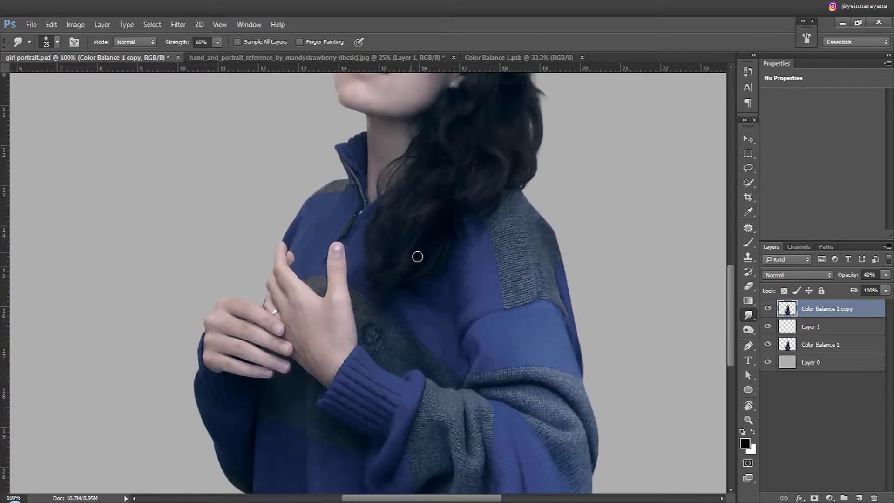
pyautogui.scroll(7, 443, 313)
pyautogui.scroll(3, 509, 259)
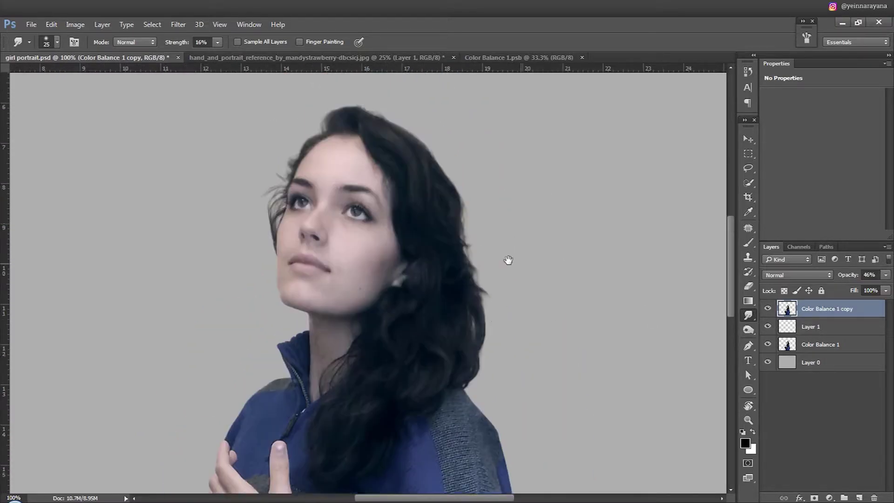
pyautogui.scroll(5, 393, 286)
pyautogui.scroll(-2, 343, 363)
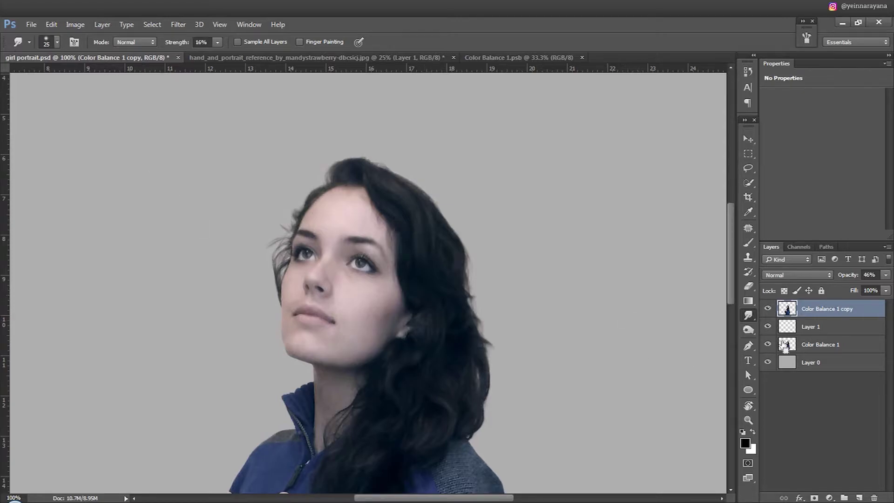
# Add a new Layer 2, fill the silhouette selection with grey 777777, and deselect
pyautogui.hotkey('ctrl', 'shift', 'n')
pyautogui.press('Return')
pyautogui.keyDown('ctrl'); pyautogui.click(788, 363); pyautogui.keyUp('ctrl')
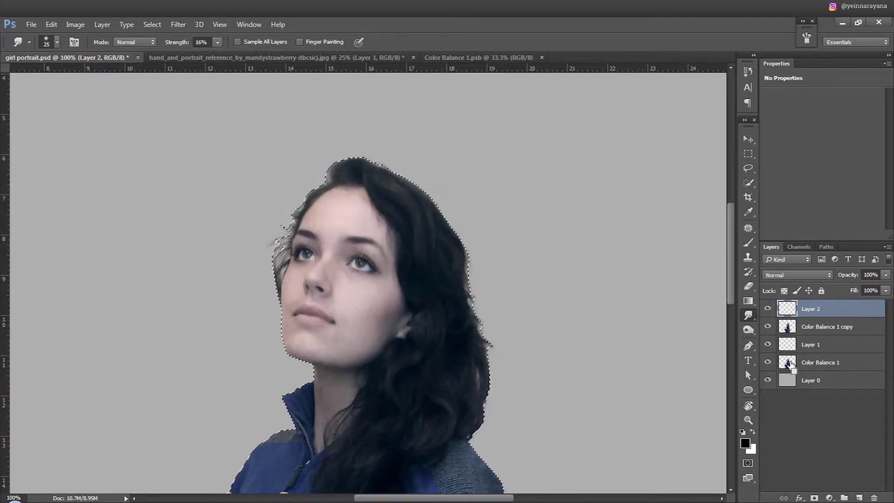
pyautogui.write('777777')
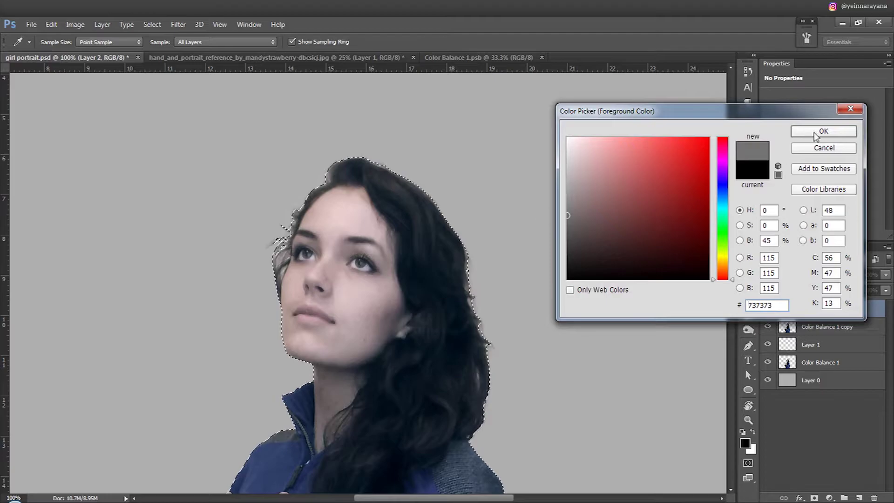
pyautogui.click(824, 130)
pyautogui.hotkey('alt', 'BackSpace')
pyautogui.hotkey('ctrl', 'd')
# Set Layer 2's blend mode to Overlay
pyautogui.press('v')
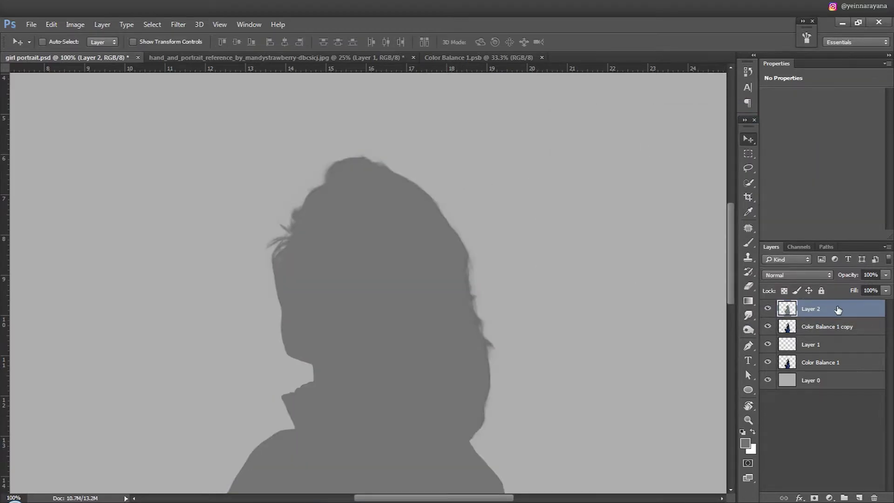
pyautogui.click(806, 275)
pyautogui.click(773, 347)
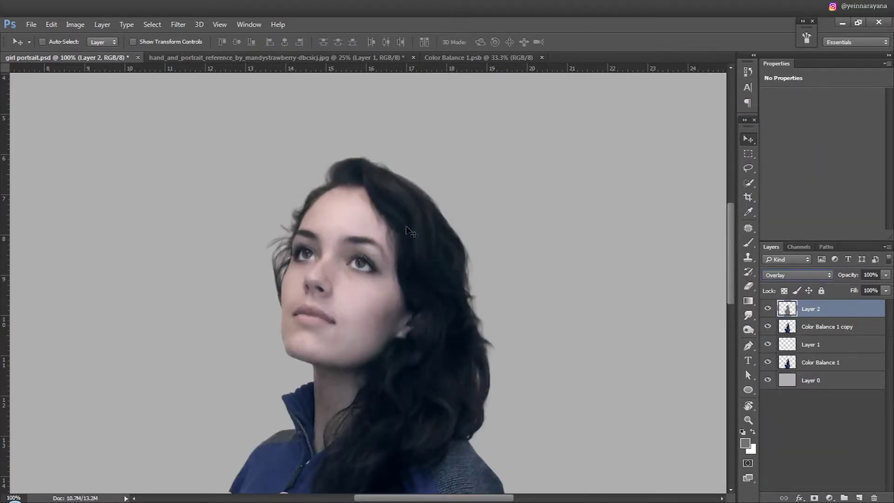
pyautogui.click(748, 329)
# Burn the shadows near the chin and cheek with the range set to Shadows
pyautogui.click(792, 339)
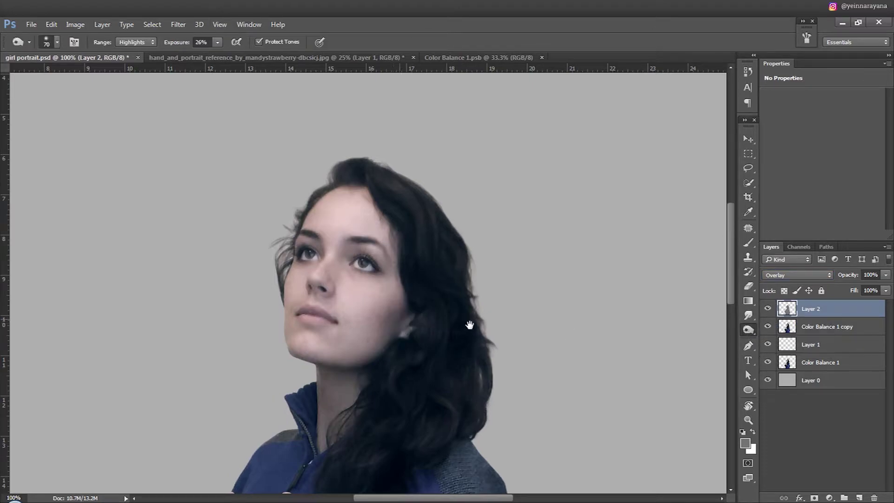
pyautogui.click(135, 42)
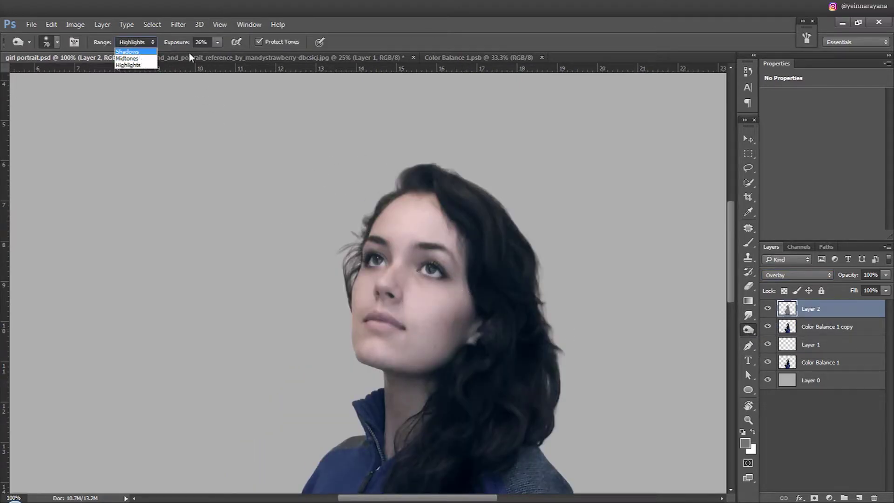
pyautogui.moveTo(189, 51); pyautogui.dragTo(180, 50)
pyautogui.moveTo(449, 299); pyautogui.dragTo(423, 292)
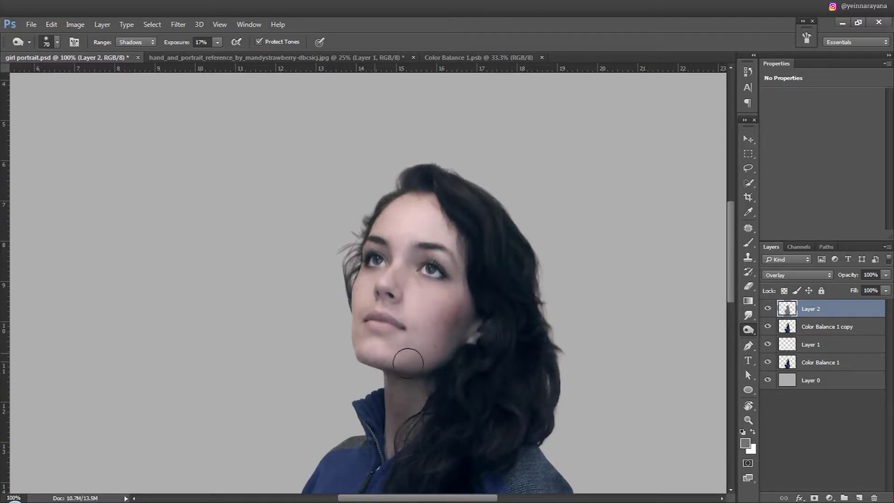
pyautogui.click(135, 41)
pyautogui.click(139, 58)
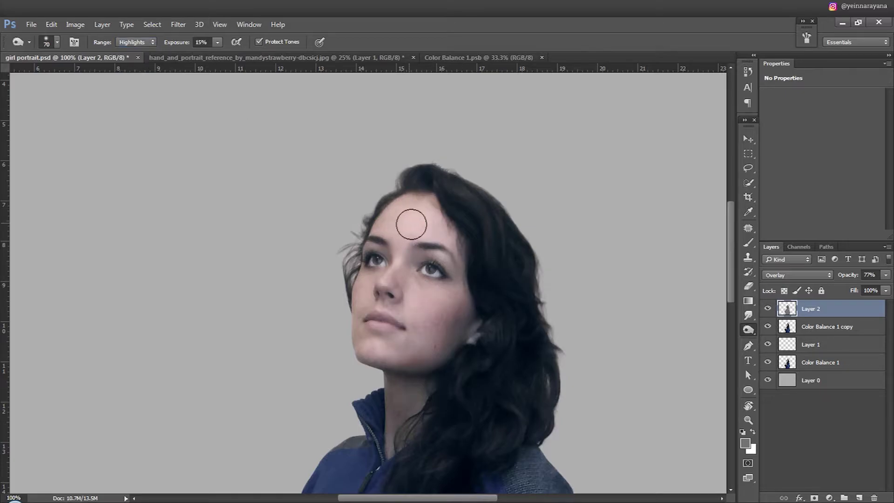
# Switch to the Dodge tool with stronger exposure, resize the brush, and zoom in on the face
pyautogui.hotkey('shift', 'o')
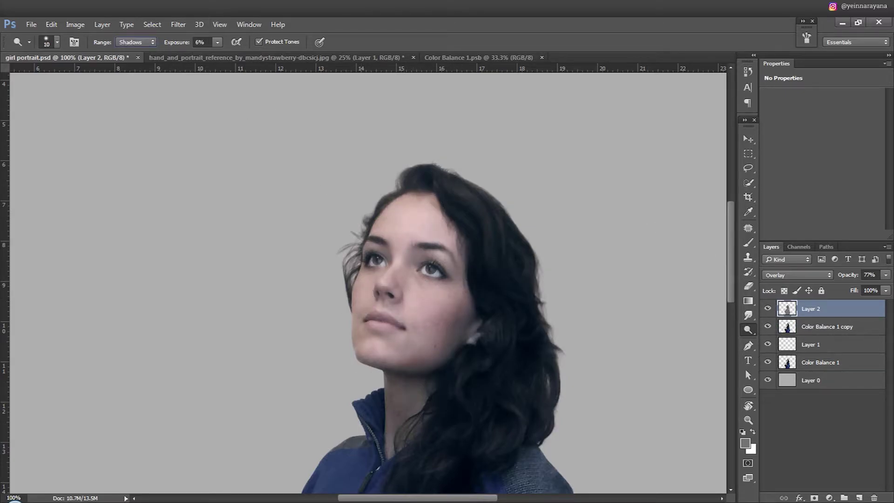
pyautogui.moveTo(182, 45); pyautogui.dragTo(185, 44)
pyautogui.scroll(3, 303, 369)
pyautogui.press(']')
pyautogui.press(']')
pyautogui.scroll(-1, 385, 428)
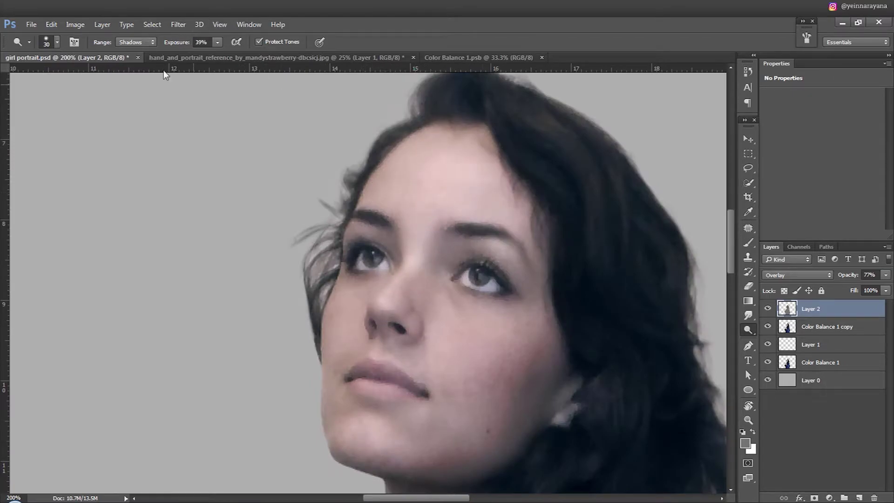
pyautogui.hotkey('alt', 'shift', 'h')
pyautogui.scroll(-4, 409, 275)
pyautogui.scroll(5, 465, 295)
pyautogui.press('[')
pyautogui.press('[')
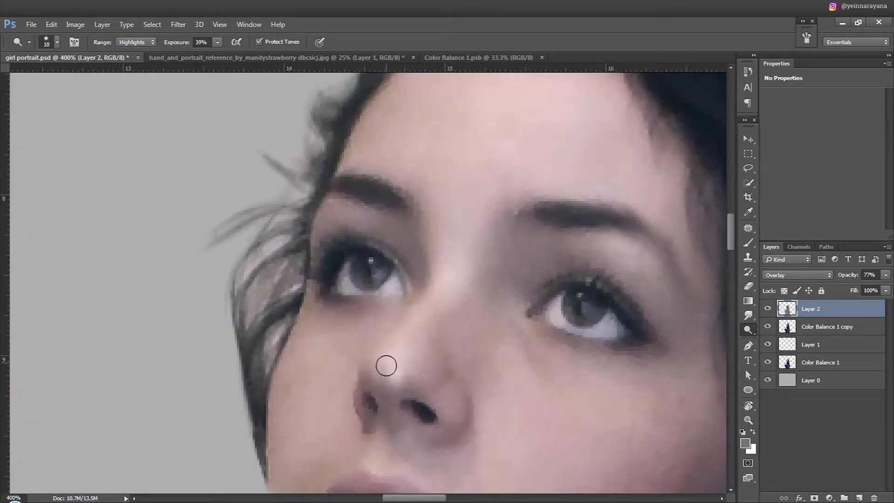
# Tone down the bright nose highlight with a small Burn brush
pyautogui.rightClick(748, 330)
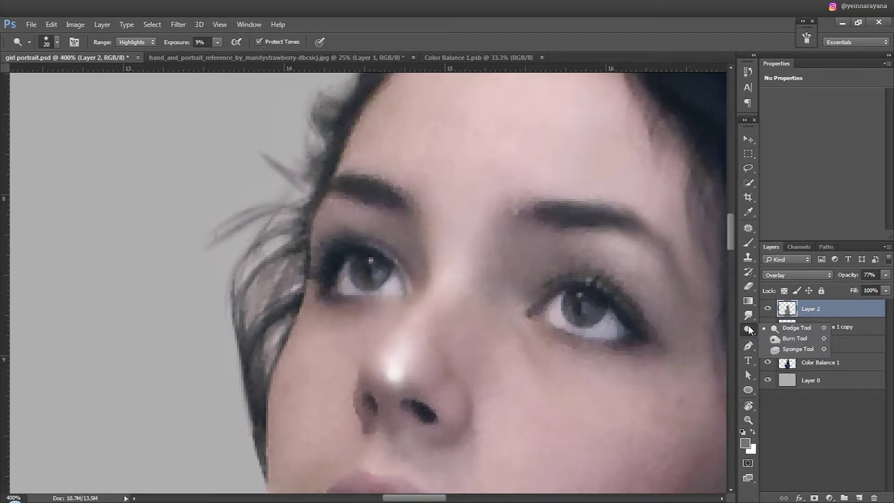
pyautogui.click(786, 336)
pyautogui.press('[')
pyautogui.press('[')
pyautogui.press('[')
pyautogui.moveTo(385, 379); pyautogui.dragTo(399, 399)
pyautogui.scroll(-4, 399, 399)
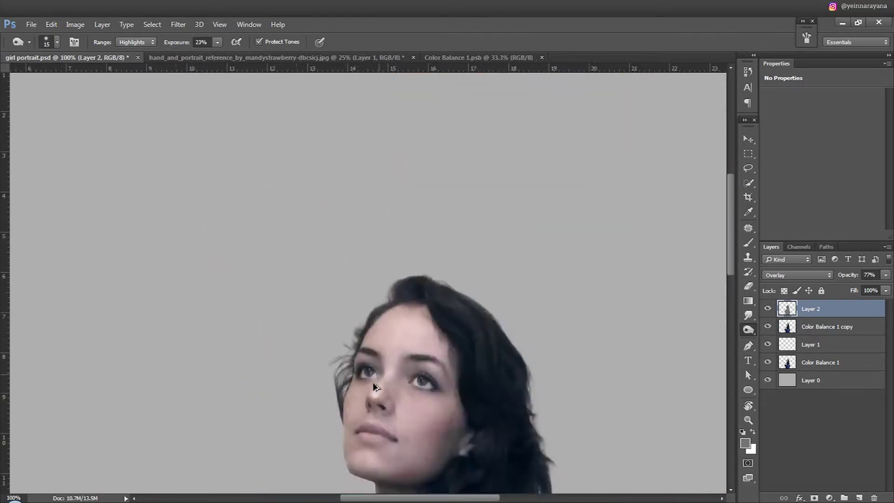
pyautogui.scroll(4, 373, 436)
pyautogui.scroll(-2, 373, 436)
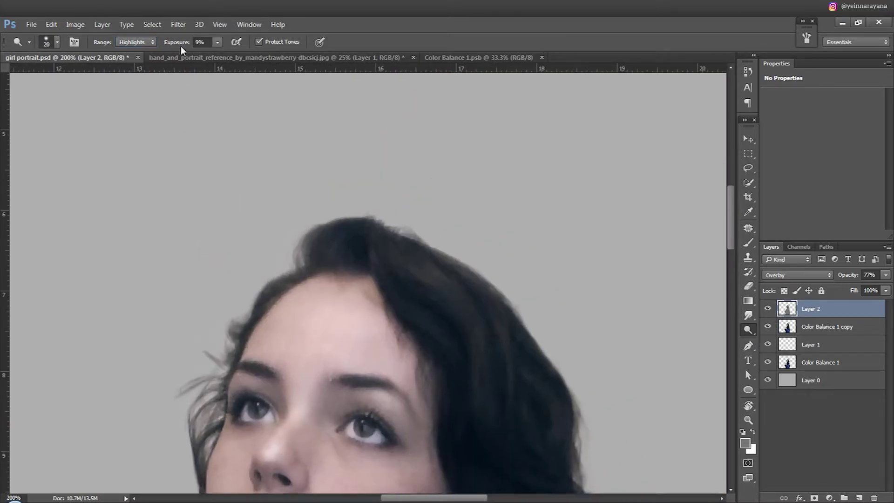
# Dodge the face midtones at 19% exposure
pyautogui.moveTo(498, 328); pyautogui.dragTo(442, 261)
pyautogui.hotkey('alt', 'shift', 'm')
pyautogui.press('1')
pyautogui.press('9')
pyautogui.scroll(-3, 409, 349)
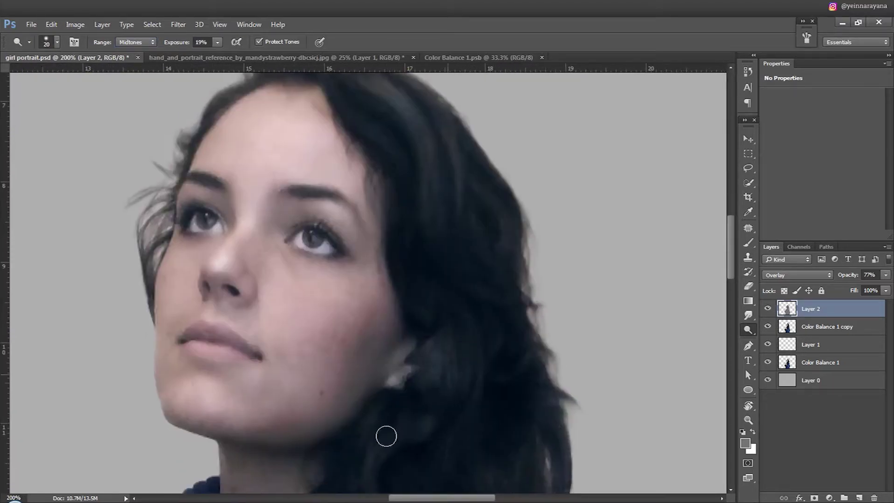
pyautogui.scroll(-3, 466, 395)
pyautogui.scroll(-2, 533, 331)
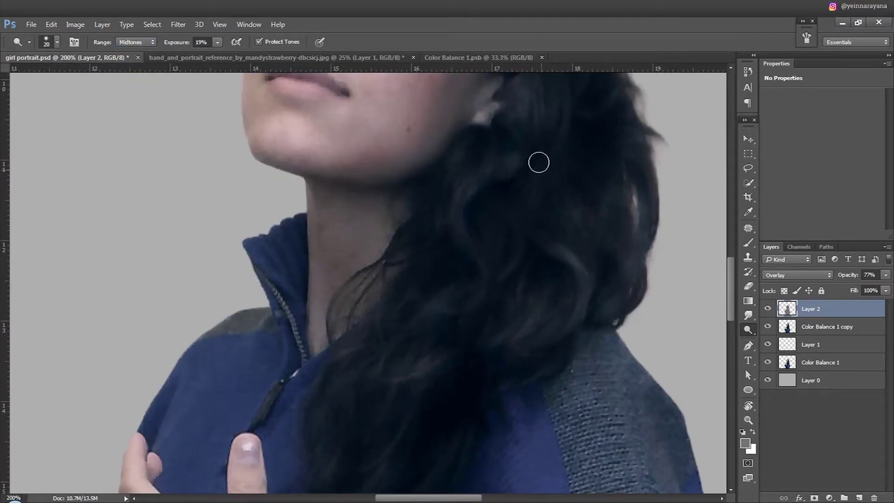
pyautogui.scroll(-2, 538, 162)
pyautogui.scroll(3, 423, 295)
pyautogui.scroll(5, 370, 349)
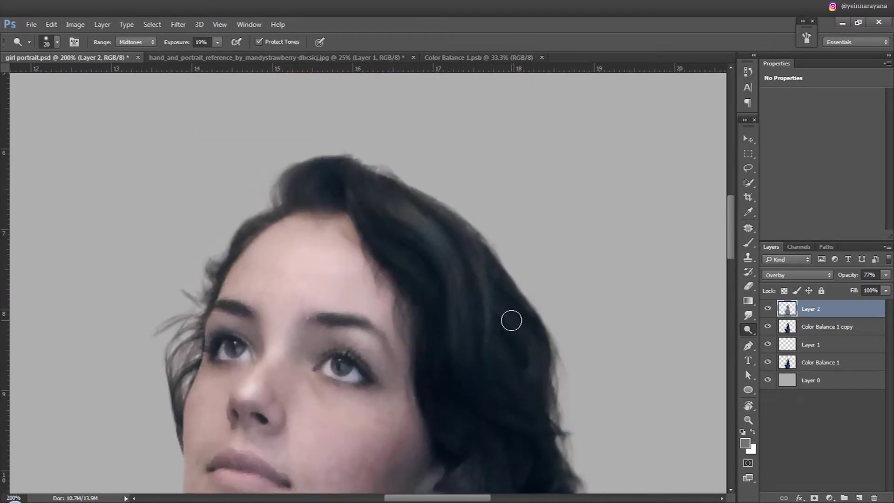
pyautogui.scroll(-2, 317, 233)
pyautogui.hscroll(-3, 317, 233)
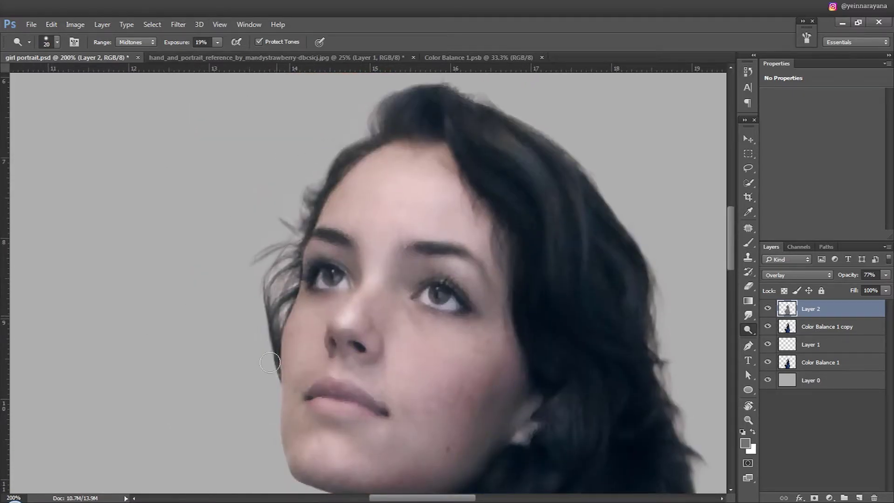
pyautogui.scroll(2, 326, 298)
pyautogui.scroll(-4, 448, 329)
pyautogui.scroll(5, 352, 363)
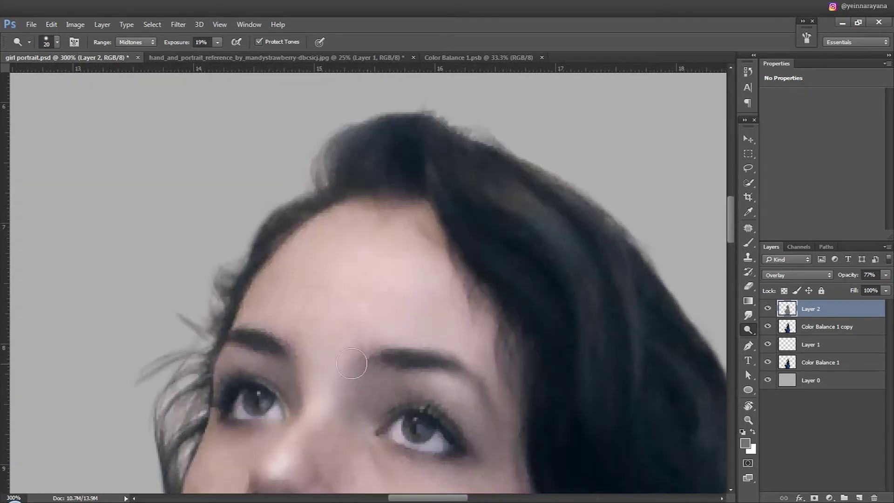
# Toggle between Burn and Dodge tools and zoom out to view the whole head
pyautogui.rightClick(748, 329)
pyautogui.click(781, 336)
pyautogui.hotkey('shift', 'o')
pyautogui.hotkey('shift', 'o')
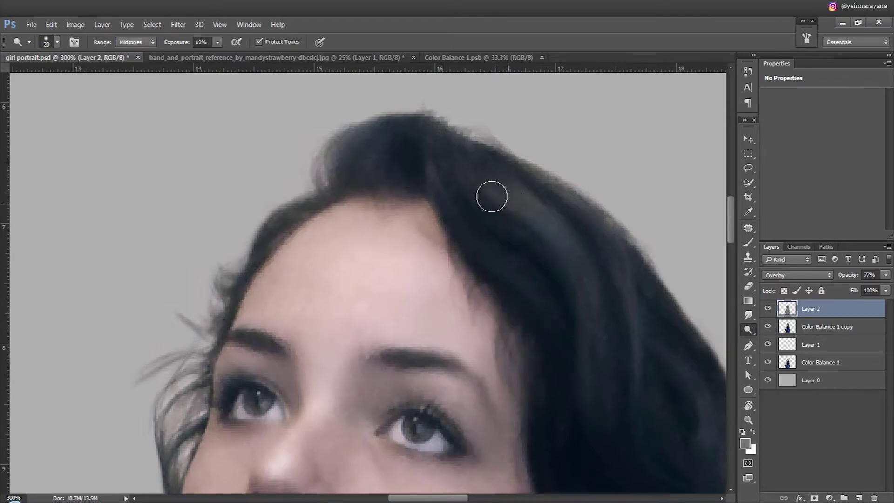
pyautogui.hotkey('ctrl', '-')
pyautogui.hotkey('ctrl', '-')
pyautogui.hotkey('ctrl', '-')
# Group the portrait layers into Group 1, masked to the figure's outline
pyautogui.hotkey('ctrl', '-')
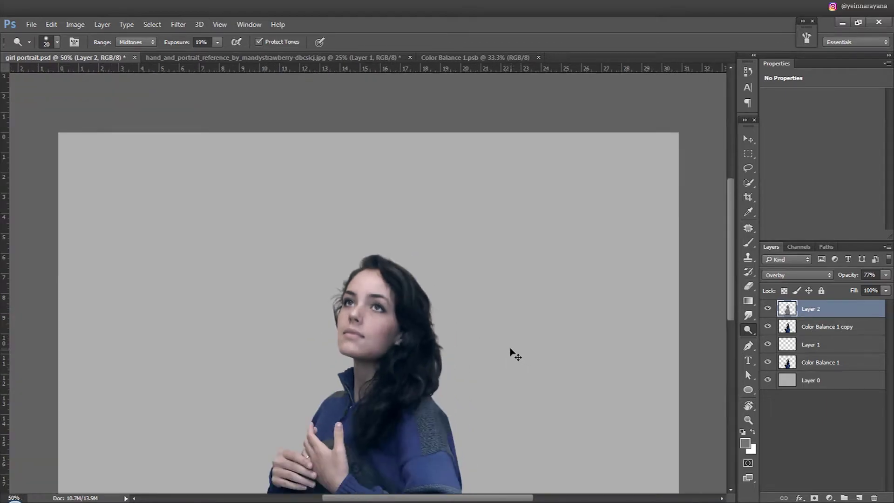
pyautogui.hotkey('ctrl', '-')
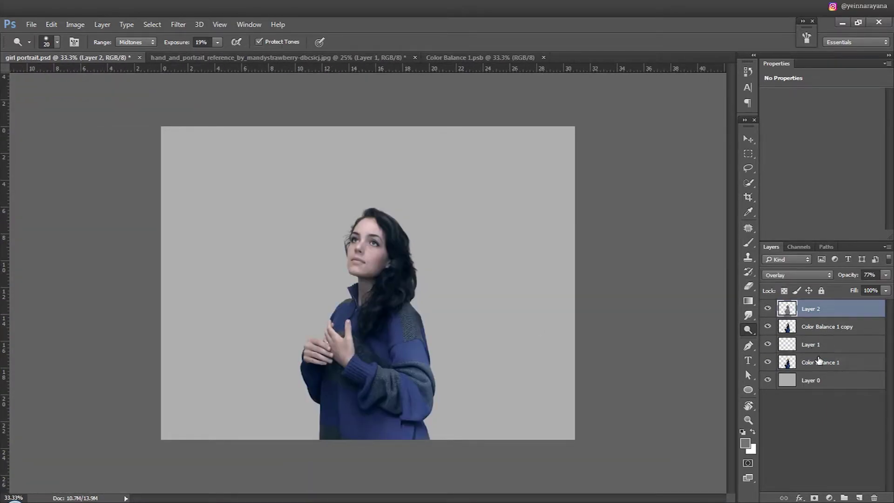
pyautogui.keyDown('ctrl'); pyautogui.click(786, 362); pyautogui.keyUp('ctrl')
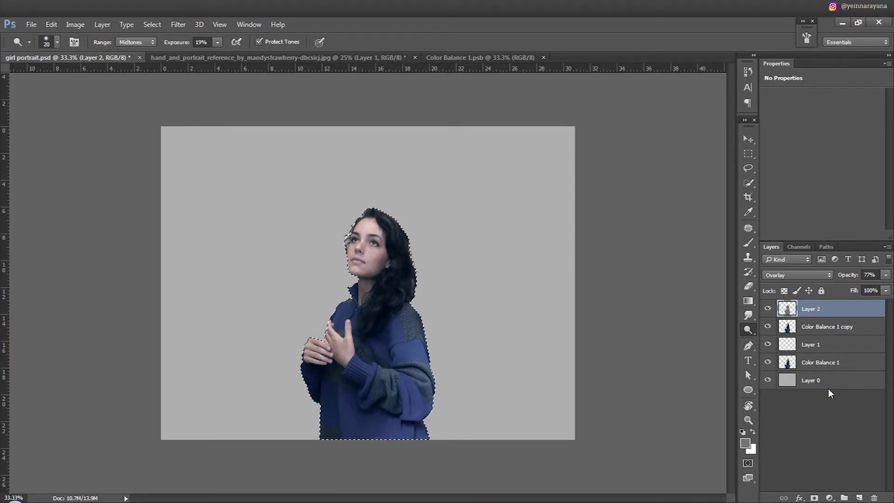
pyautogui.keyDown('shift'); pyautogui.click(824, 362); pyautogui.keyUp('shift')
pyautogui.click(844, 497)
pyautogui.click(814, 497)
pyautogui.click(776, 309)
pyautogui.click(819, 326)
# Add a Curves adjustment and a Vibrance adjustment (+78 vibrance, -31 saturation) to the group
pyautogui.click(829, 497)
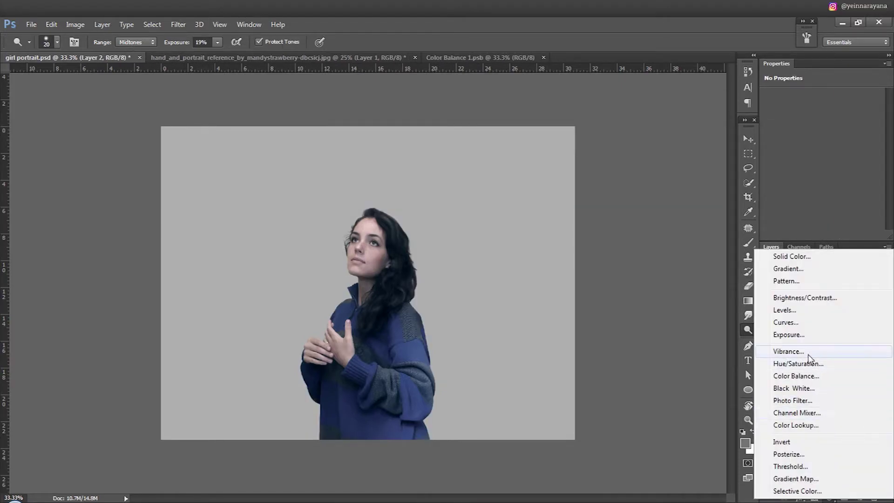
pyautogui.click(789, 323)
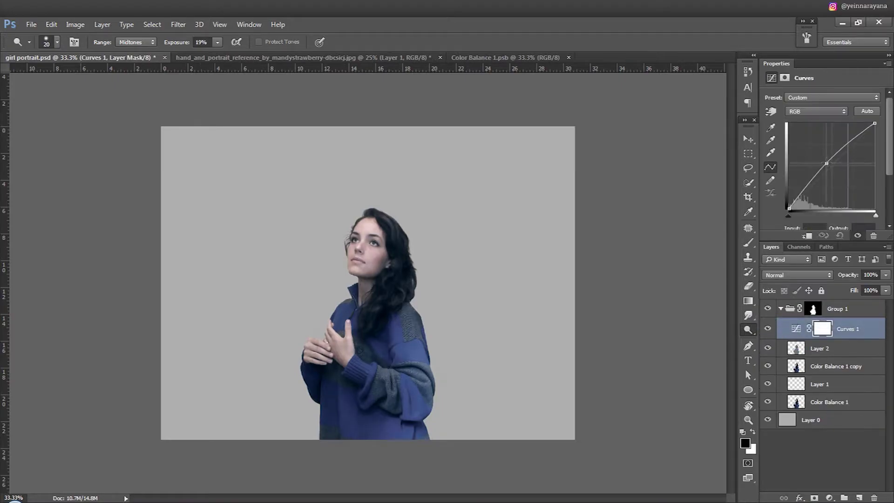
pyautogui.moveTo(806, 191); pyautogui.dragTo(806, 193)
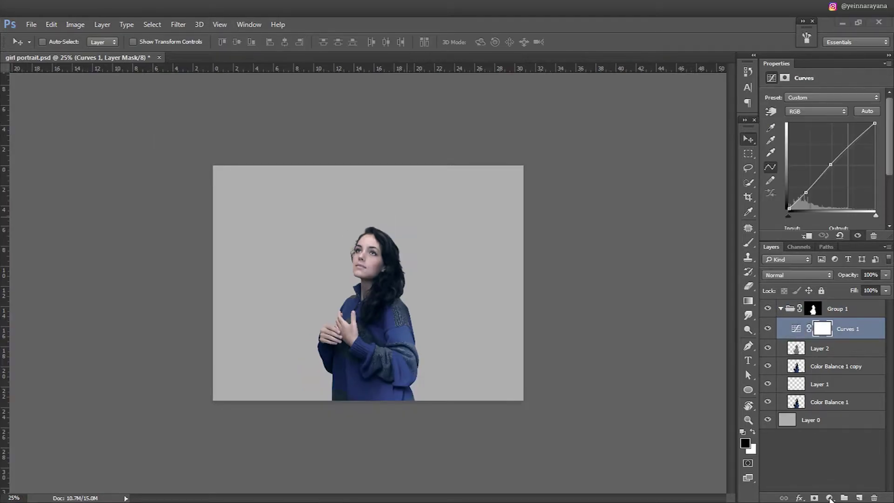
pyautogui.click(829, 497)
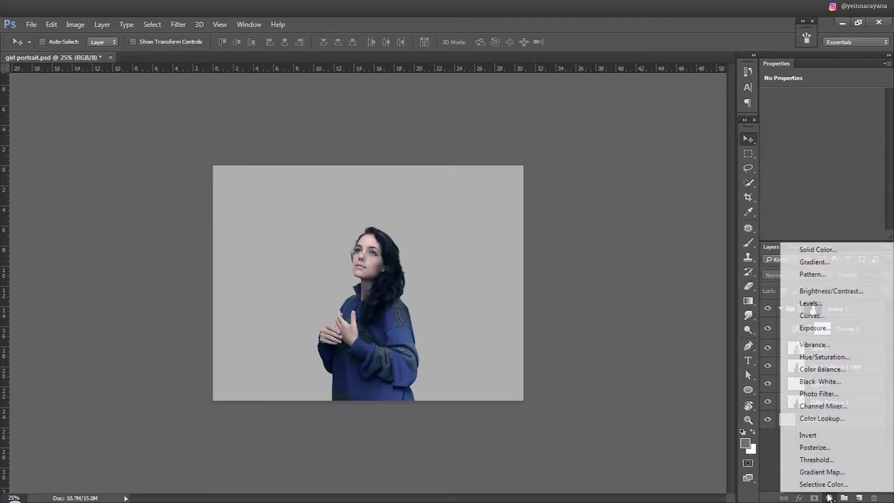
pyautogui.click(815, 344)
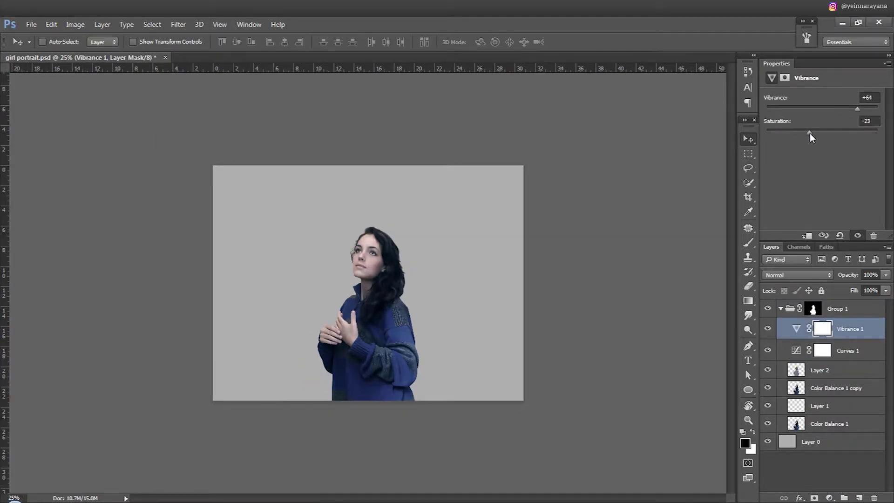
pyautogui.hotkey('ctrl', '+')
pyautogui.hotkey('ctrl', '+')
pyautogui.hotkey('ctrl', '+')
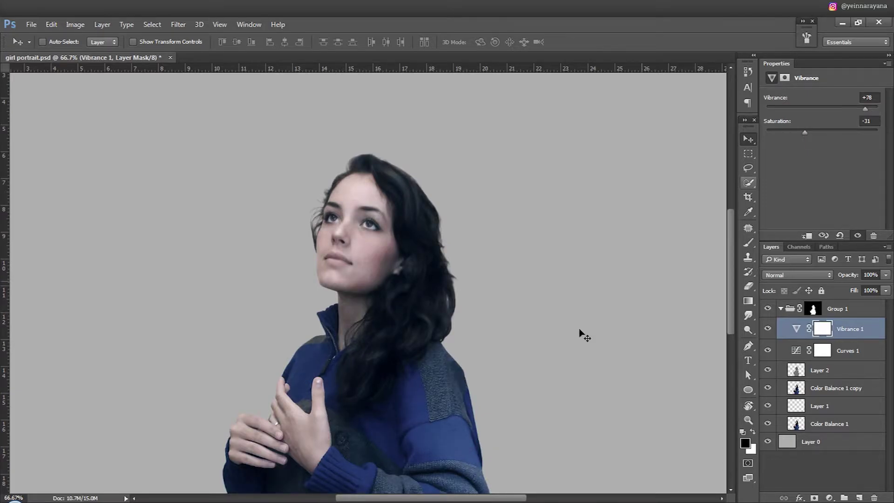
pyautogui.hotkey('ctrl', '-')
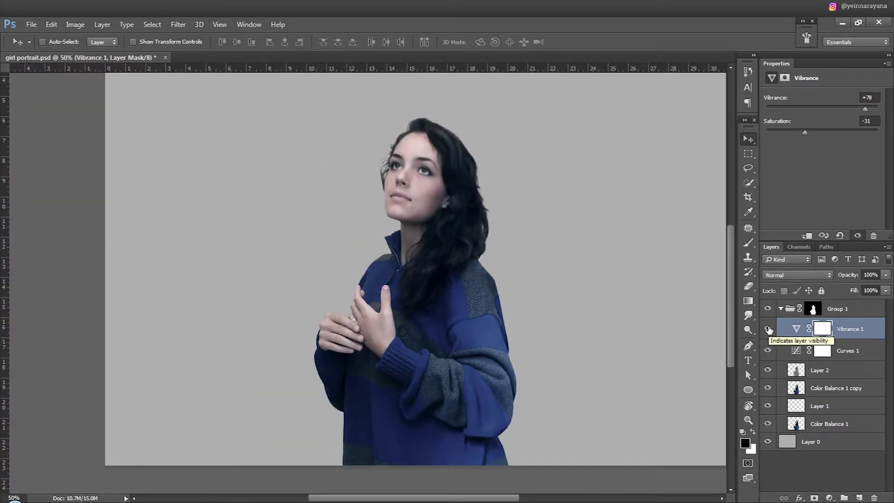
pyautogui.click(833, 309)
# Enlarge the canvas evenly on all sides with the Crop tool
pyautogui.click(780, 309)
pyautogui.press('c')
pyautogui.moveTo(484, 219); pyautogui.dragTo(493, 260)
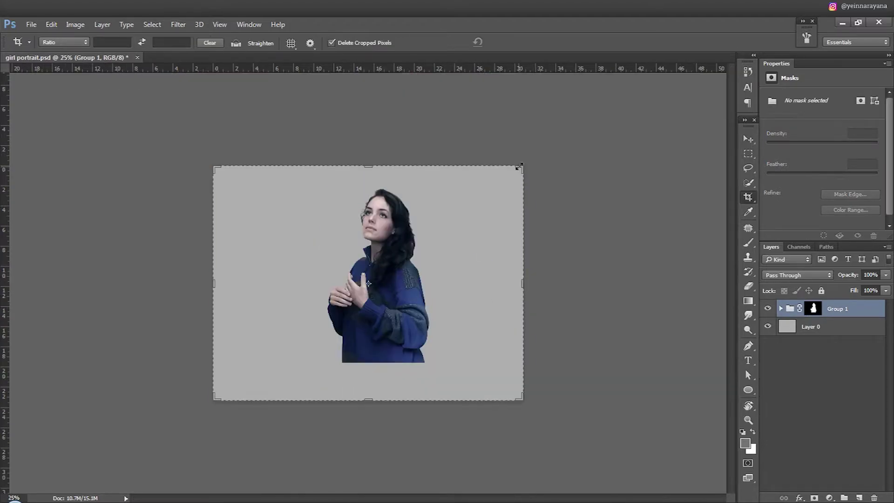
pyautogui.moveTo(518, 166); pyautogui.dragTo(603, 127)
pyautogui.press('Return')
# Stretch Layer 0's grey background to cover the enlarged canvas
pyautogui.click(775, 328)
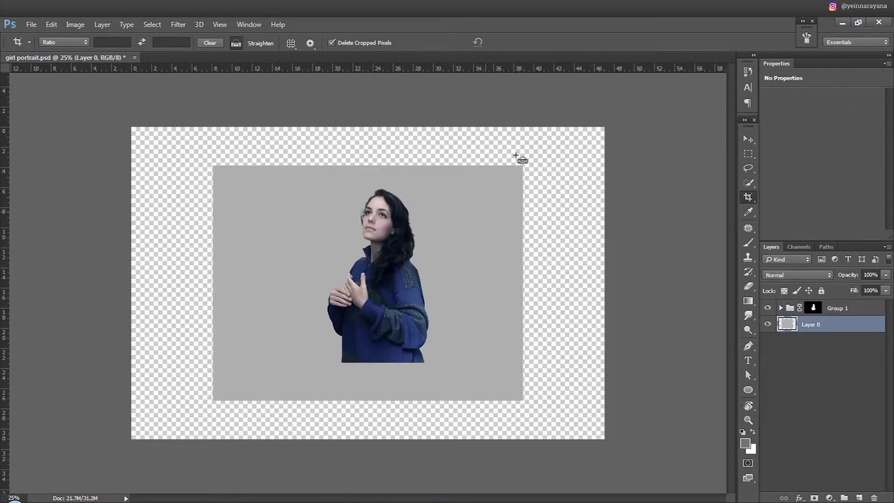
pyautogui.hotkey('ctrl', 't')
pyautogui.moveTo(523, 166); pyautogui.dragTo(605, 126)
pyautogui.press('Return')
# Expand Group 1 and select its layer mask
pyautogui.click(781, 308)
pyautogui.click(829, 405)
pyautogui.press('v')
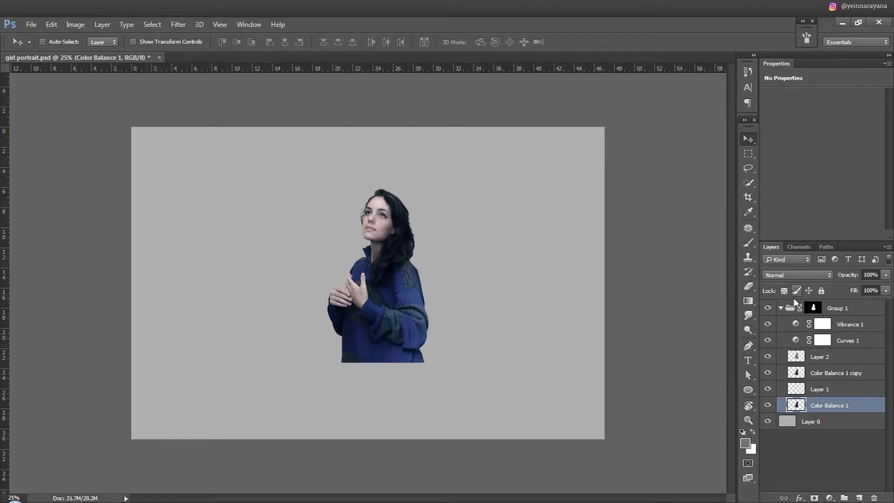
pyautogui.click(794, 305)
pyautogui.moveTo(492, 319); pyautogui.dragTo(421, 295)
# Trace a wavy Pen path along the sweater's hem and convert it to a selection
pyautogui.hotkey('ctrl', '+')
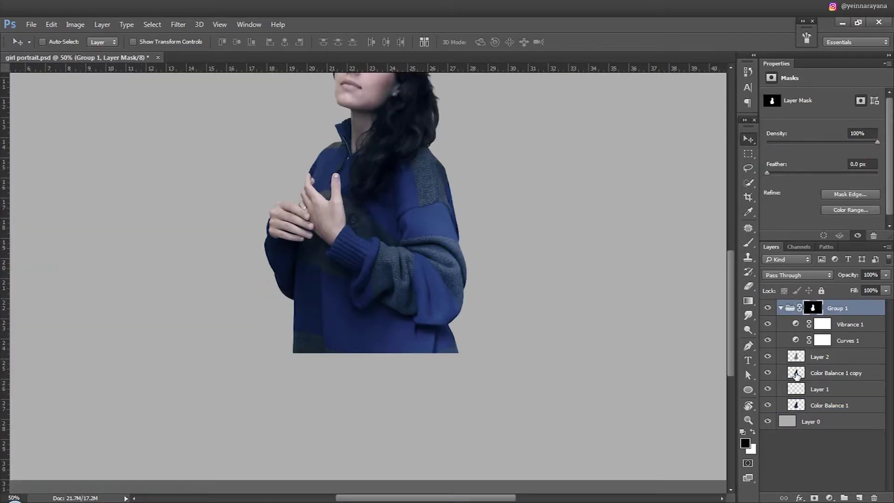
pyautogui.press('p')
pyautogui.hotkey('ctrl', '+')
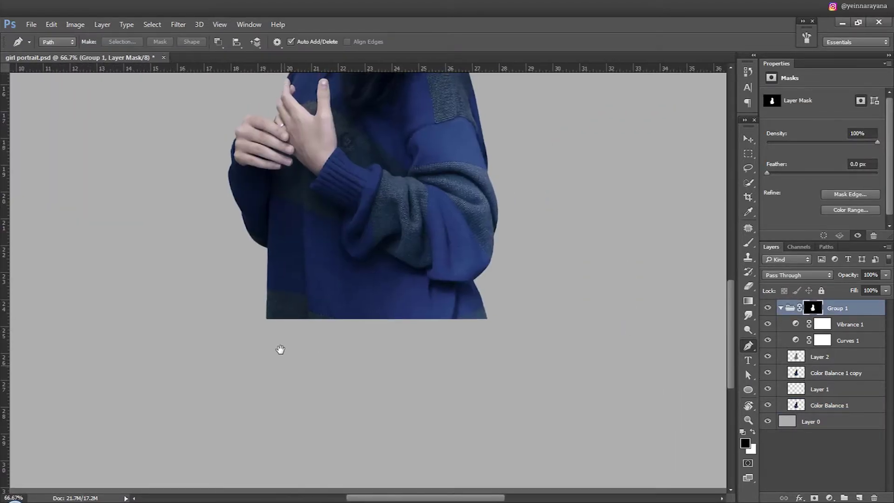
pyautogui.click(268, 250)
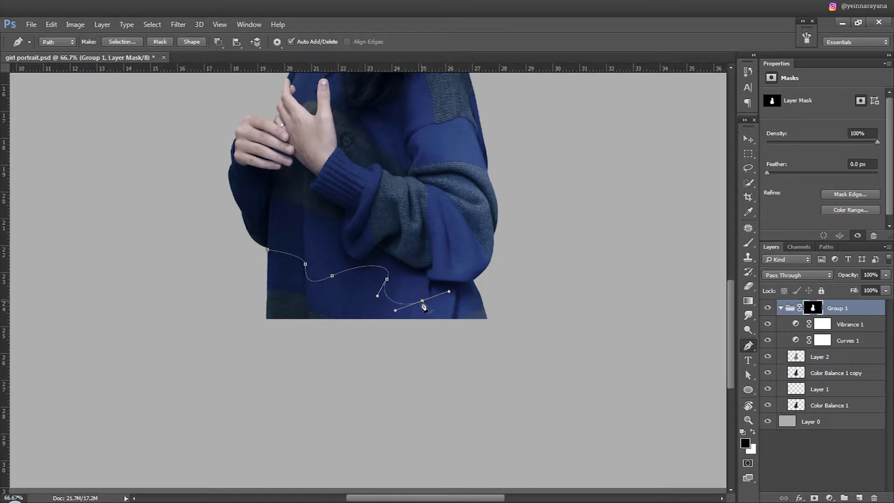
pyautogui.moveTo(423, 304); pyautogui.dragTo(400, 311)
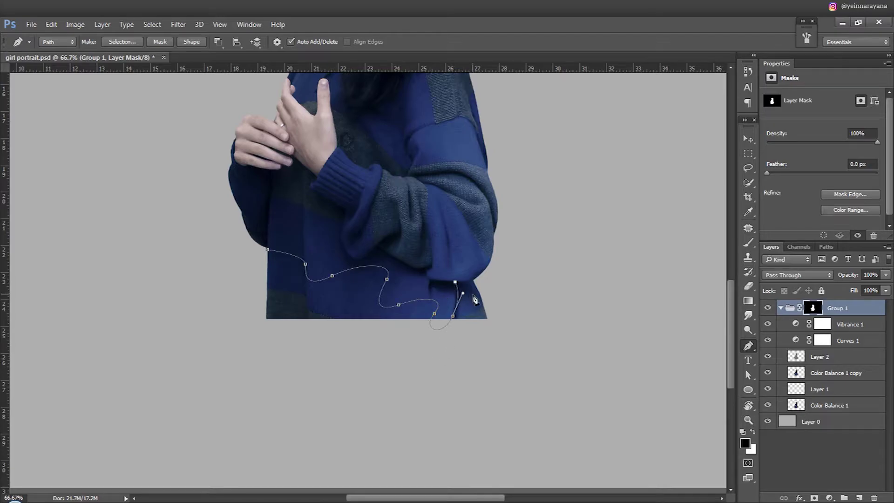
pyautogui.scroll(3, 475, 301)
pyautogui.moveTo(599, 409); pyautogui.dragTo(598, 441)
pyautogui.scroll(-2, 558, 353)
pyautogui.moveTo(541, 436); pyautogui.dragTo(443, 434)
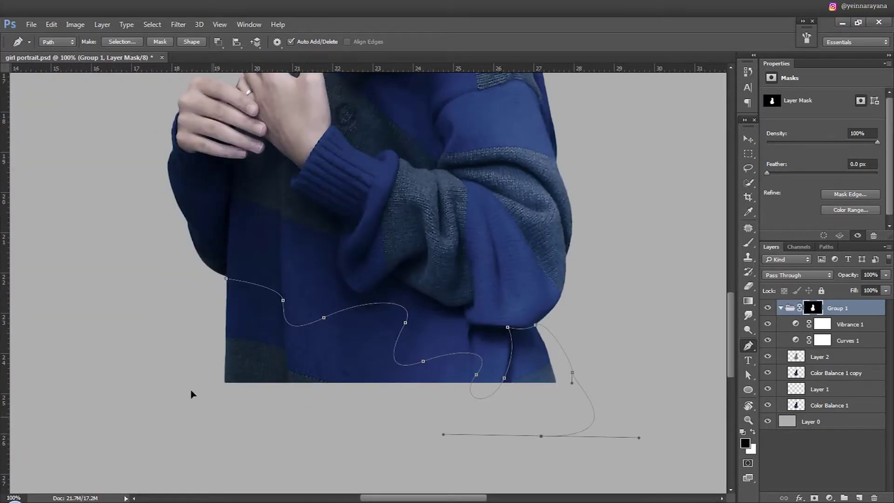
pyautogui.moveTo(213, 416); pyautogui.dragTo(192, 401)
pyautogui.hotkey('ctrl', 'Return')
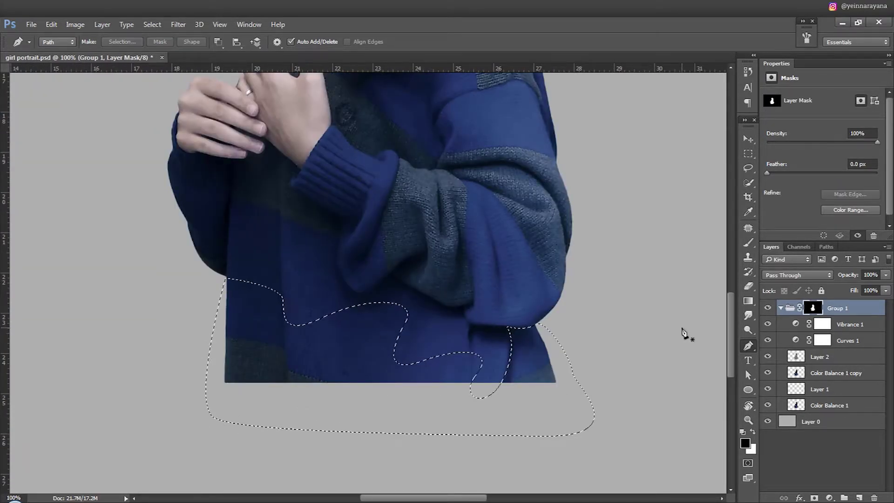
pyautogui.scroll(-2, 651, 338)
pyautogui.scroll(-1, 614, 346)
# Fill the selection on the group mask to hide the sweater below the wavy line
pyautogui.press('v')
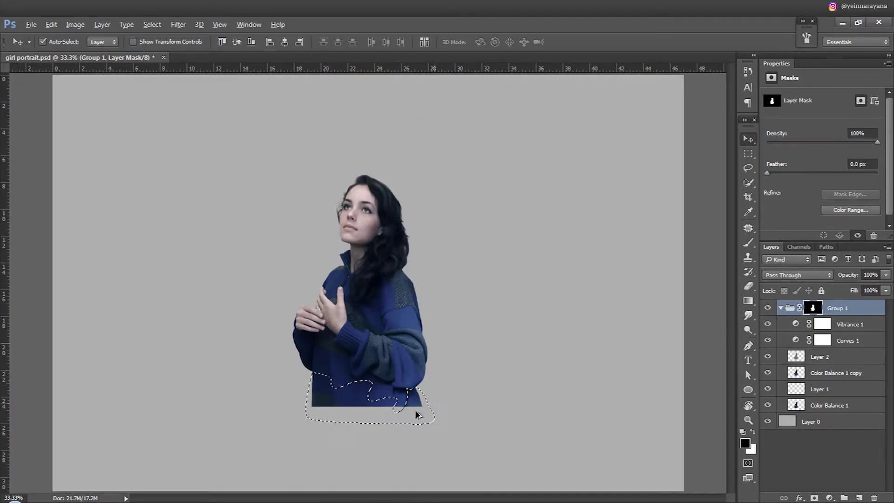
pyautogui.scroll(2, 414, 410)
pyautogui.hotkey('alt', 'BackSpace')
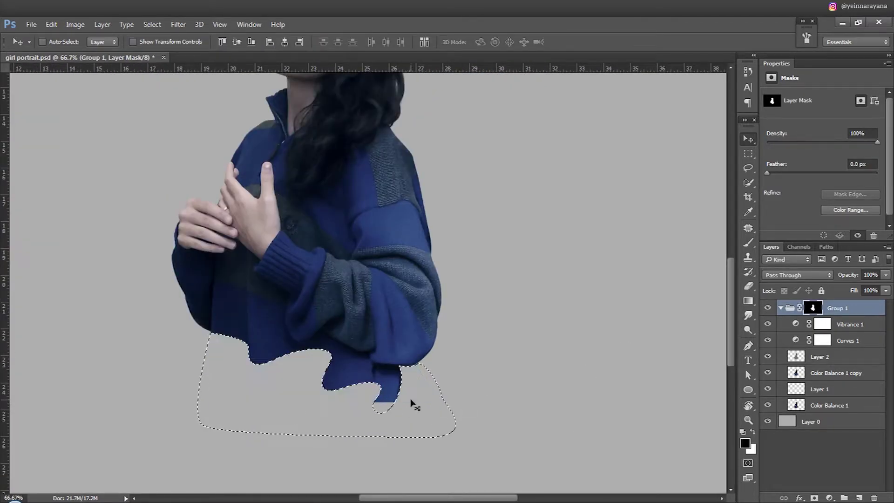
pyautogui.hotkey('ctrl', 'd')
pyautogui.scroll(1, 415, 405)
pyautogui.scroll(1, 414, 396)
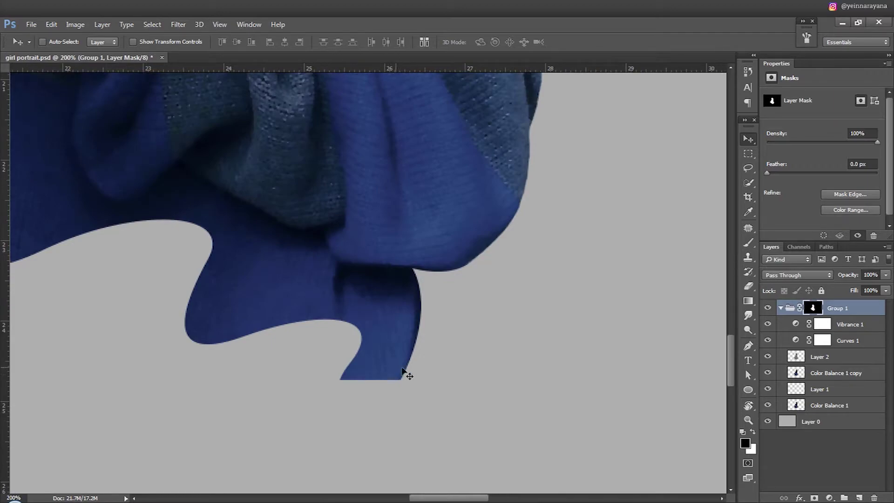
# On Color Balance 1, reselect and clone blue fabric along the hem's lower edge
pyautogui.click(803, 404)
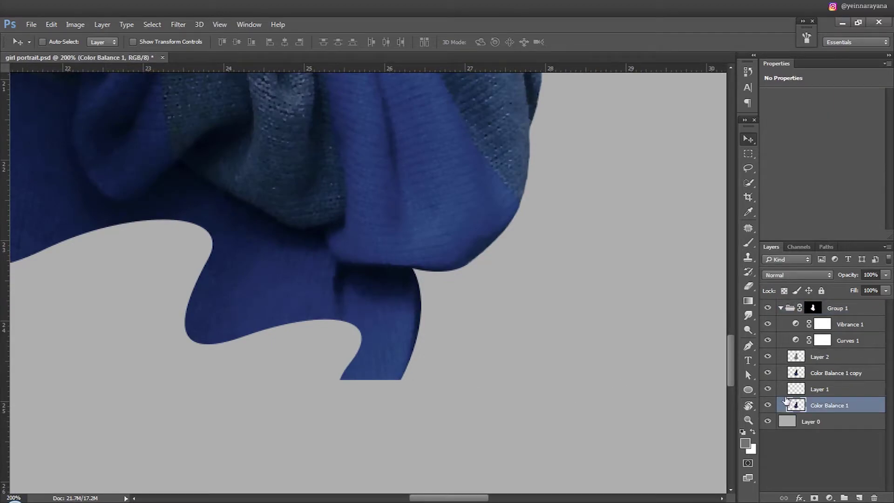
pyautogui.hotkey('ctrl', 'shift', 'd')
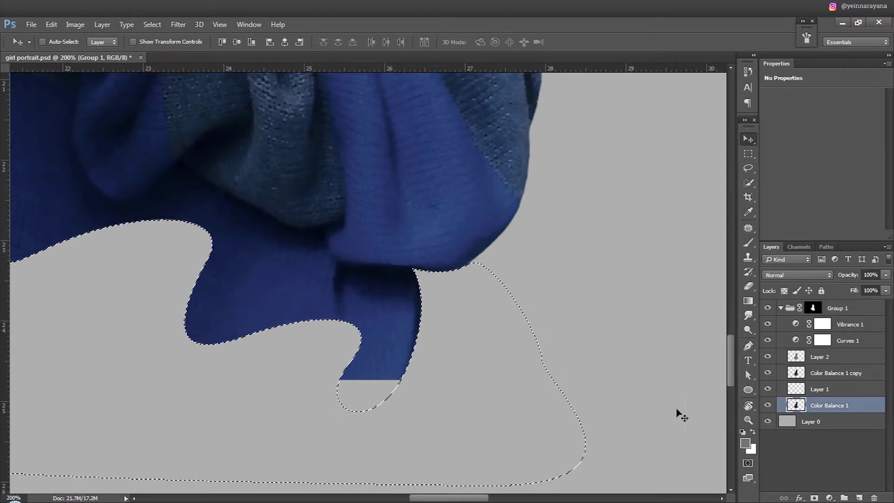
pyautogui.press('s')
pyautogui.press(']')
pyautogui.click(348, 393)
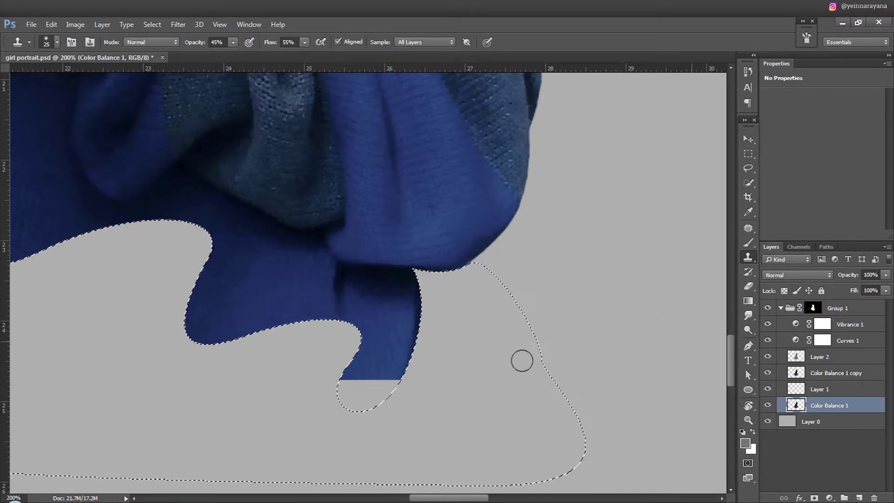
pyautogui.moveTo(381, 387)
pyautogui.mouseDown()
pyautogui.moveTo(399, 339)
pyautogui.moveTo(372, 382)
pyautogui.mouseUp()
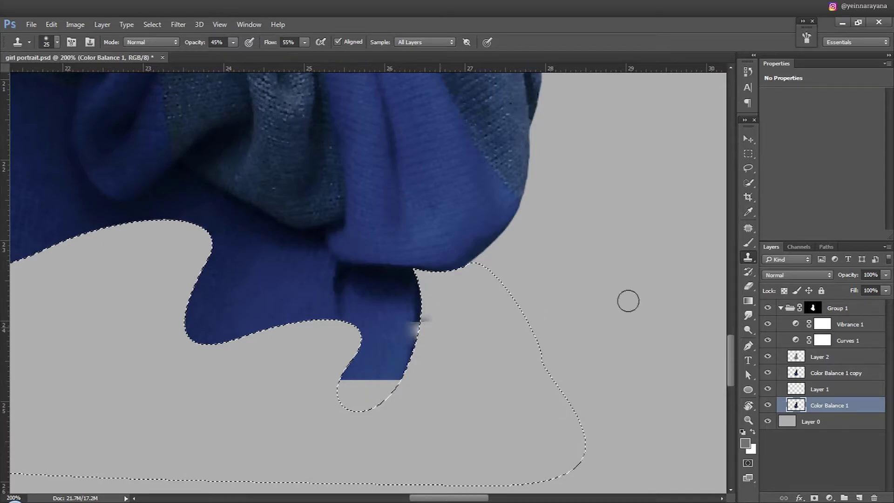
# Reset the default colours, load the group mask as a selection, and retarget Color Balance 1
pyautogui.press('b')
pyautogui.hotkey('alt', '.')
pyautogui.press('d')
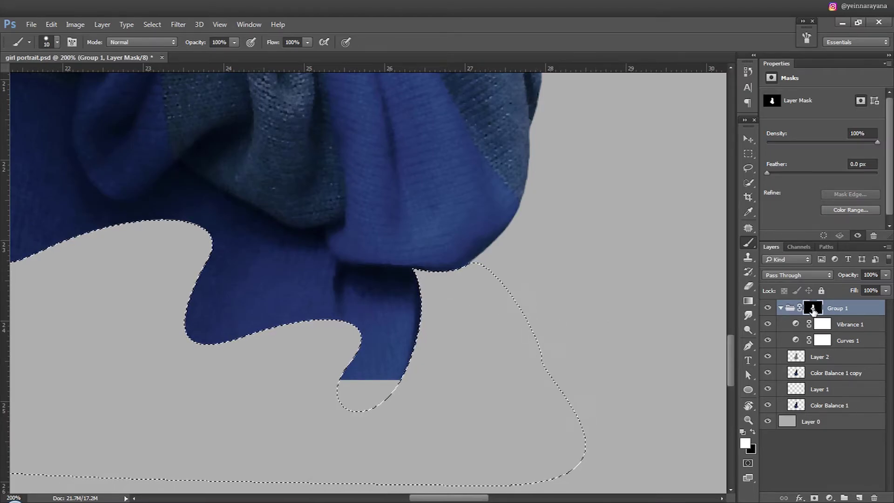
pyautogui.keyDown('ctrl'); pyautogui.click(814, 311); pyautogui.keyUp('ctrl')
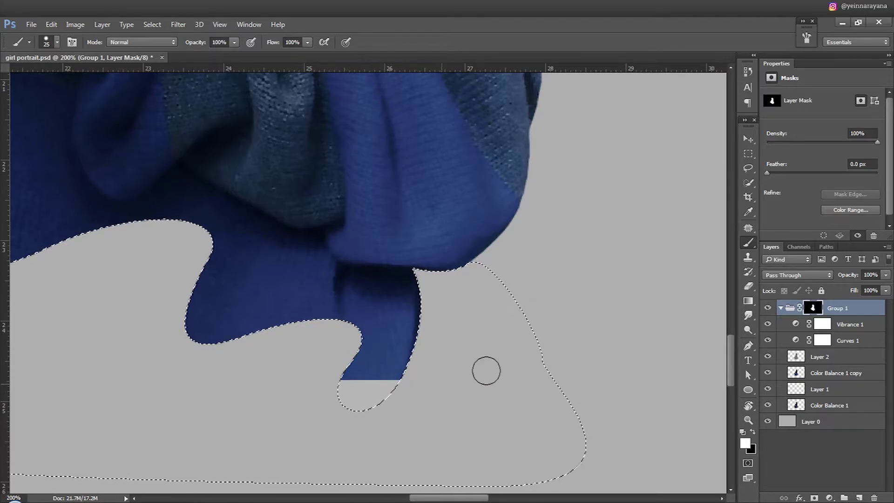
pyautogui.click(796, 406)
# Clone dark blue knit over the grey tip, shrinking the brush to 10
pyautogui.press('s')
pyautogui.moveTo(353, 384); pyautogui.dragTo(350, 387)
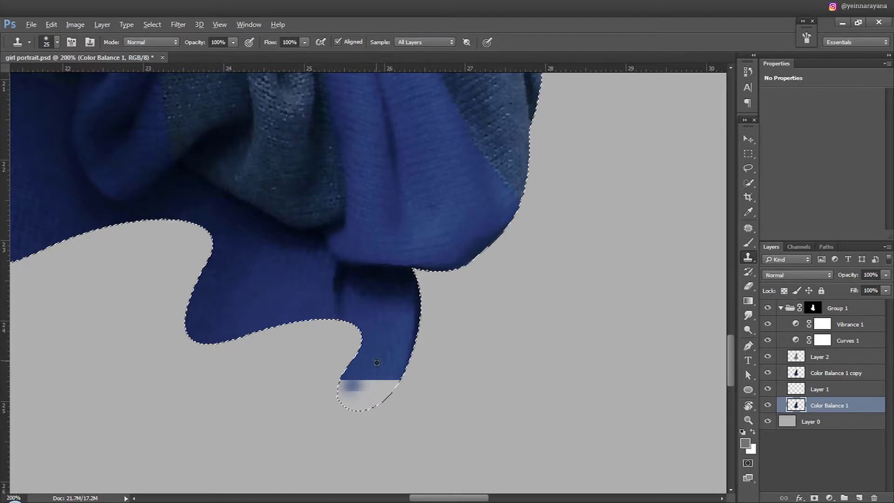
pyautogui.moveTo(346, 384)
pyautogui.mouseDown()
pyautogui.moveTo(366, 401)
pyautogui.moveTo(338, 402)
pyautogui.moveTo(384, 365)
pyautogui.moveTo(359, 382)
pyautogui.mouseUp()
pyautogui.keyDown('alt'); pyautogui.click(377, 340); pyautogui.keyUp('alt')
pyautogui.keyDown('alt'); pyautogui.click(388, 342); pyautogui.keyUp('alt')
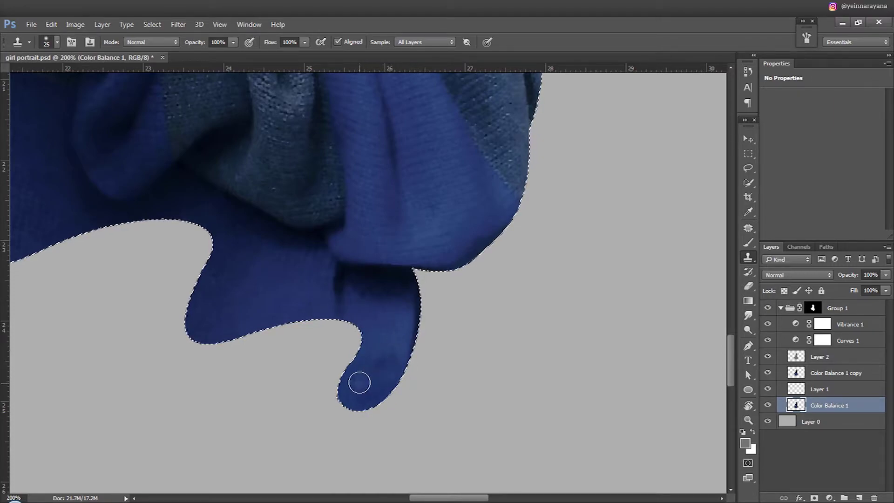
pyautogui.press('[')
pyautogui.press('[')
pyautogui.press('[')
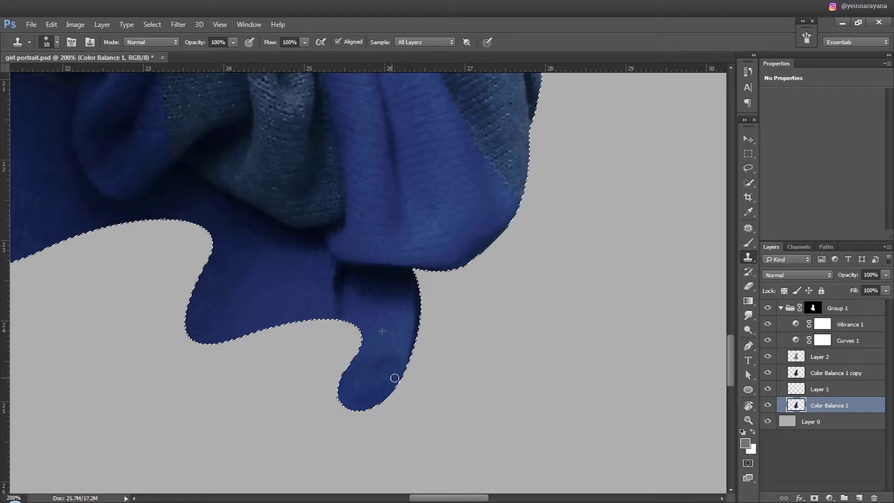
pyautogui.press('v')
pyautogui.scroll(-3, 389, 389)
# On Group 1's mask, draw a small pen path at the hem's left corner and make it a selection
pyautogui.scroll(-2, 354, 409)
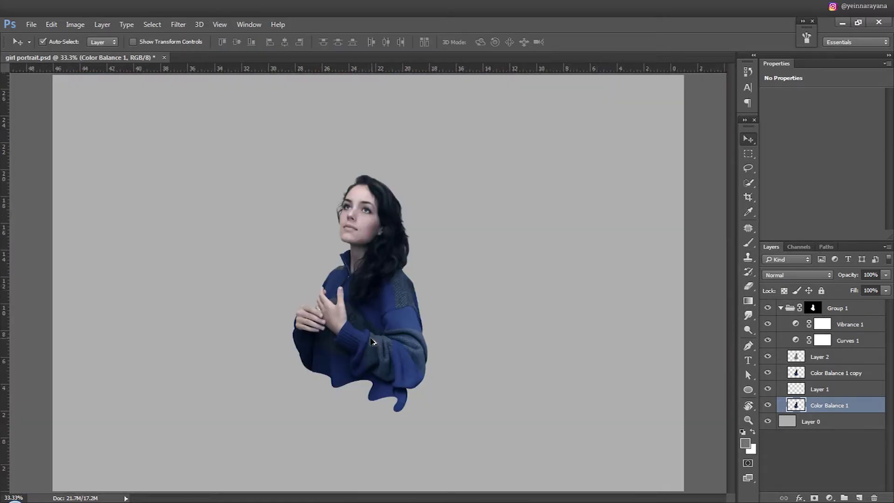
pyautogui.scroll(1, 307, 378)
pyautogui.scroll(4, 307, 379)
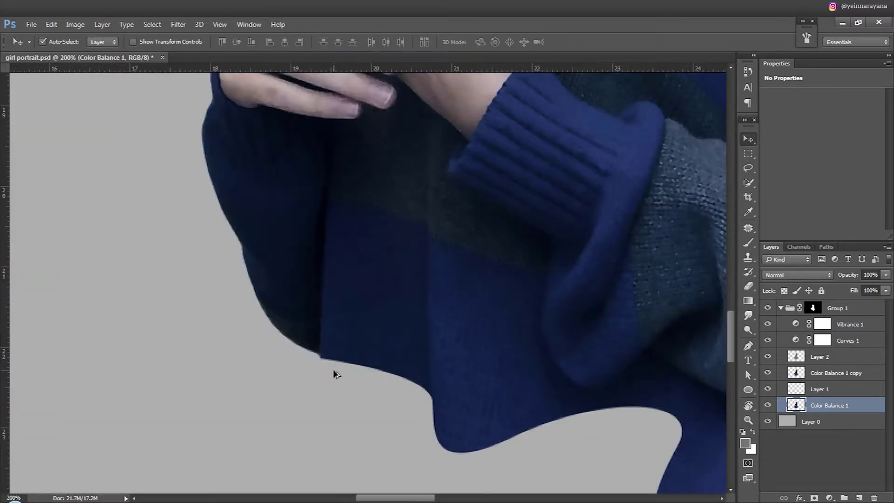
pyautogui.click(814, 307)
pyautogui.press('p')
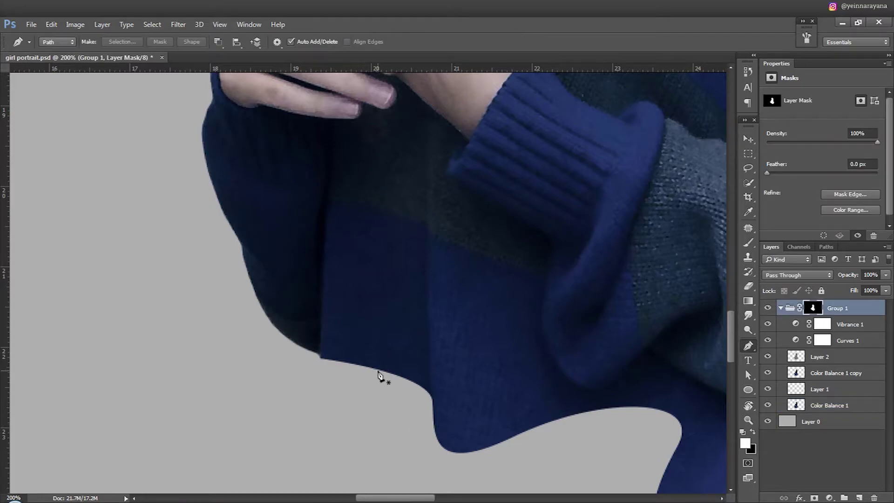
pyautogui.click(377, 369)
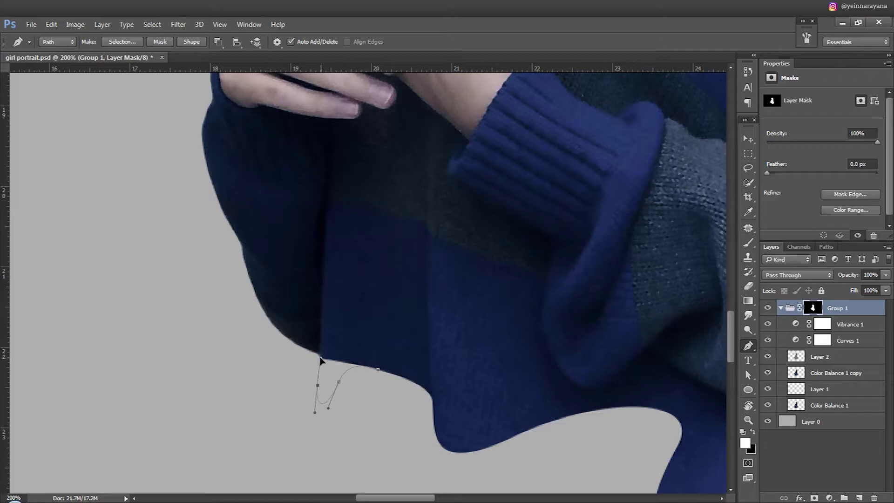
pyautogui.press('a')
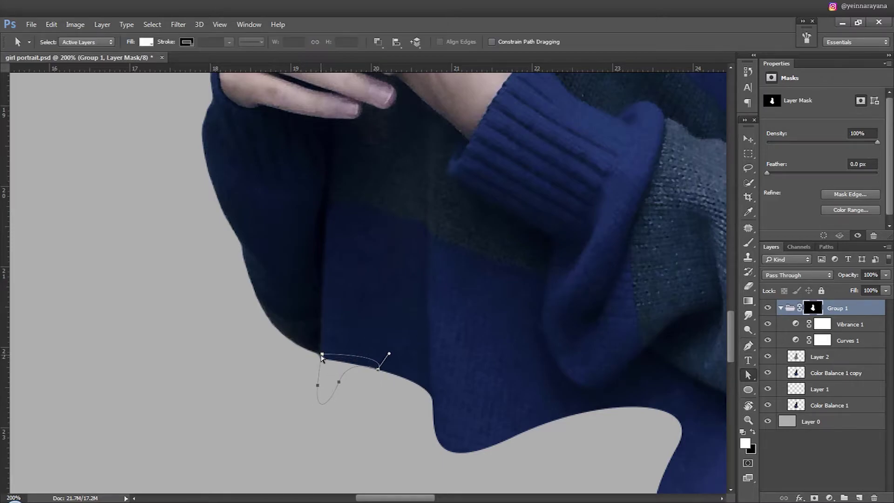
pyautogui.moveTo(378, 373); pyautogui.dragTo(376, 371)
pyautogui.hotkey('ctrl', 'Return')
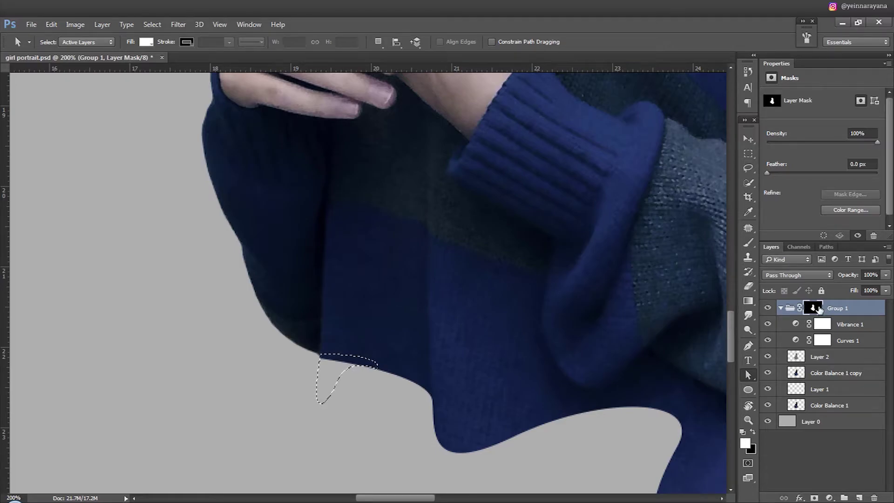
# Paint the selection on the mask to reveal a small pointed flap, then deselect
pyautogui.press('b')
pyautogui.moveTo(355, 369); pyautogui.dragTo(319, 361)
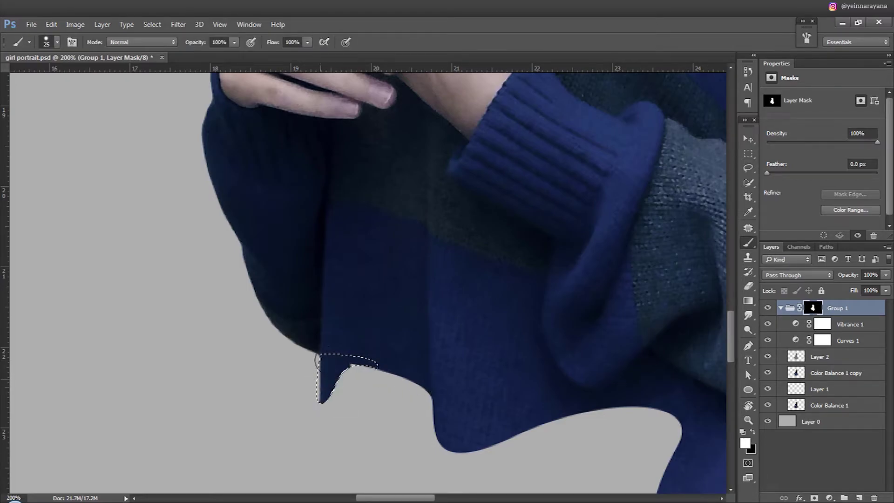
pyautogui.hotkey('ctrl', 'd')
pyautogui.press('v')
pyautogui.hotkey('ctrl', '-')
pyautogui.hotkey('ctrl', '-')
pyautogui.hotkey('ctrl', '-')
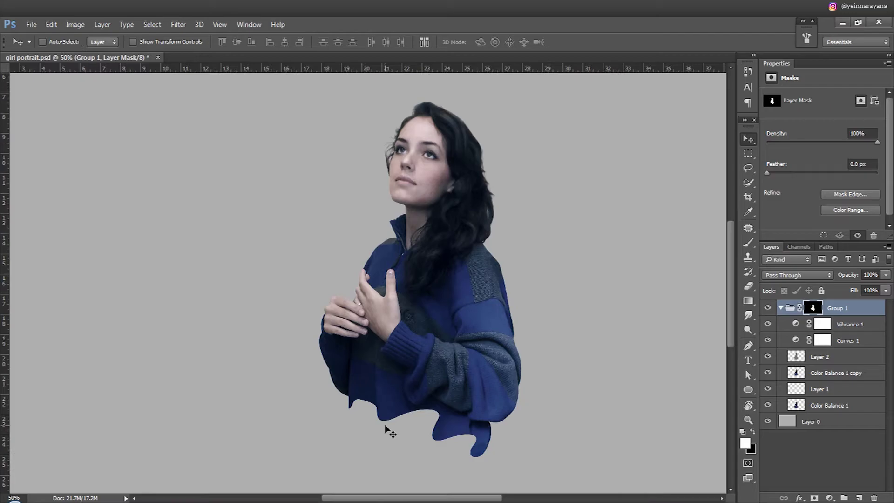
pyautogui.hotkey('ctrl', '-')
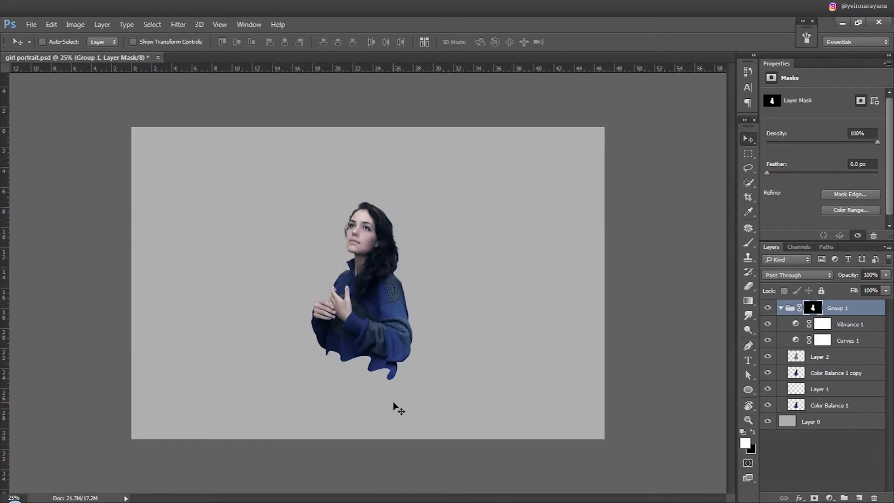
pyautogui.hotkey('ctrl', '+')
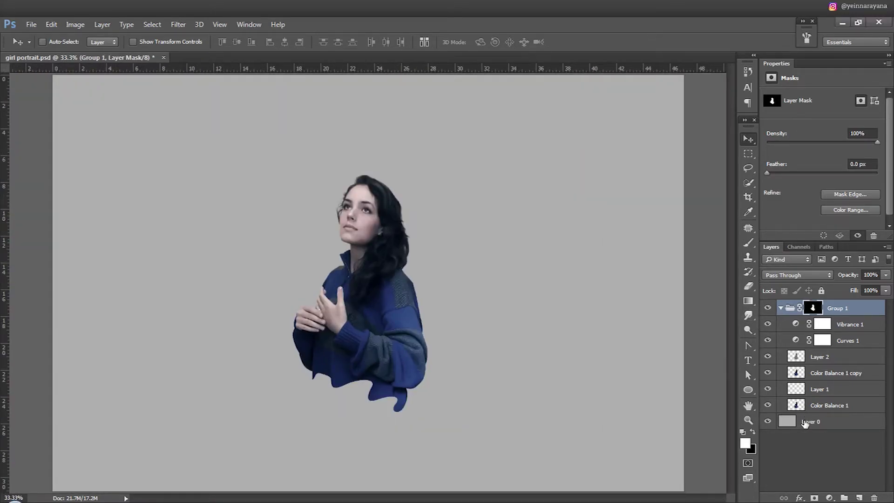
# Start a new pen shape (Shape 1) above Layer 0 at the hem's left flap
pyautogui.click(805, 421)
pyautogui.press('p')
pyautogui.scroll(5, 291, 386)
pyautogui.scroll(3, 300, 384)
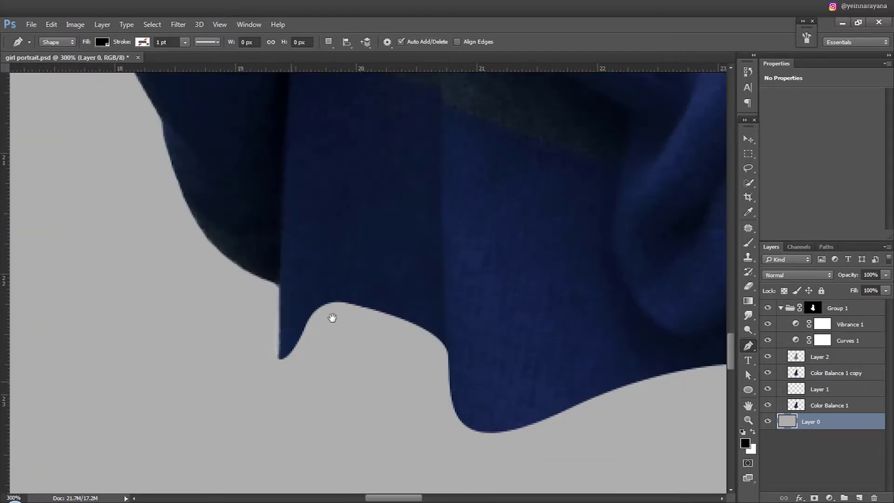
pyautogui.click(344, 226)
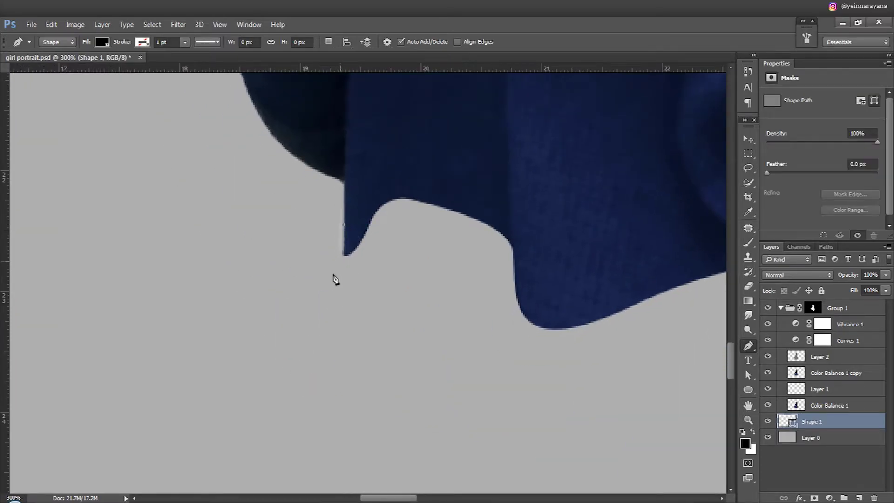
# Draw a closed, wavy three-lobed Pen shape hanging below the sweater hem
pyautogui.moveTo(314, 393); pyautogui.dragTo(398, 323)
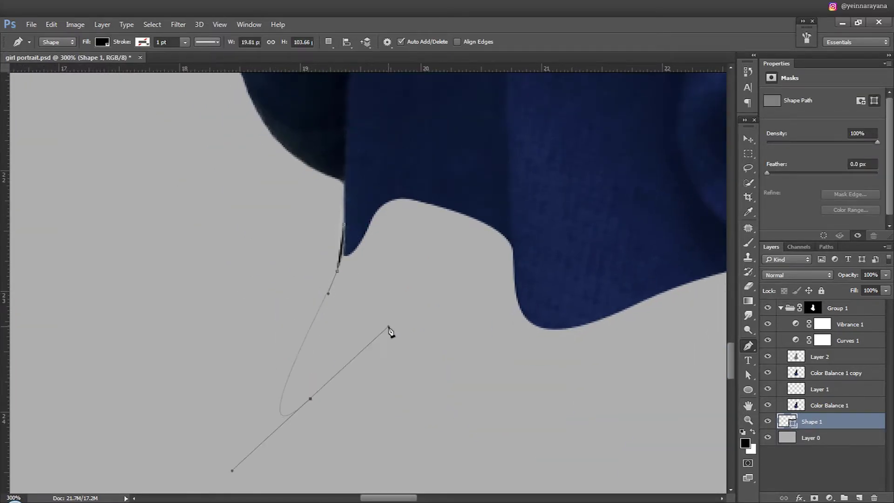
pyautogui.moveTo(459, 326)
pyautogui.mouseDown()
pyautogui.moveTo(444, 357)
pyautogui.moveTo(542, 358)
pyautogui.mouseUp()
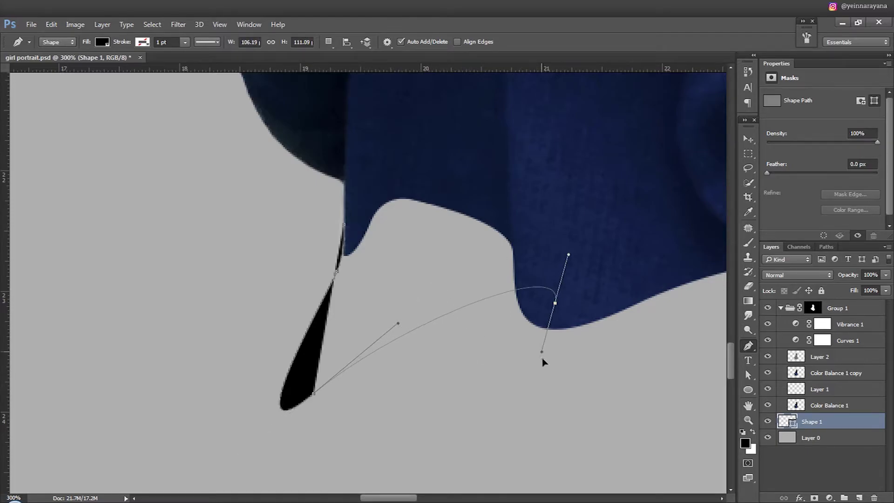
pyautogui.moveTo(330, 384); pyautogui.dragTo(428, 369)
pyautogui.moveTo(481, 351); pyautogui.dragTo(374, 447)
pyautogui.moveTo(413, 357); pyautogui.dragTo(564, 286)
pyautogui.scroll(-2, 582, 303)
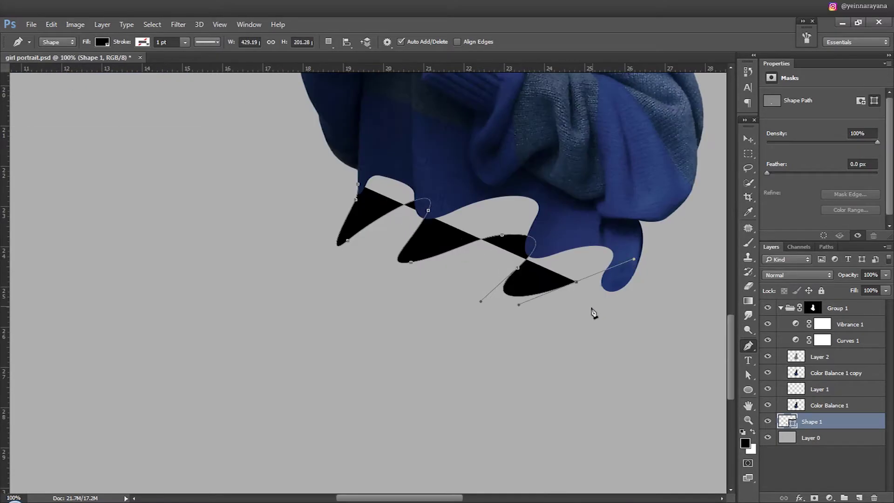
pyautogui.click(578, 301)
pyautogui.moveTo(638, 262); pyautogui.dragTo(651, 215)
pyautogui.moveTo(584, 172); pyautogui.dragTo(553, 163)
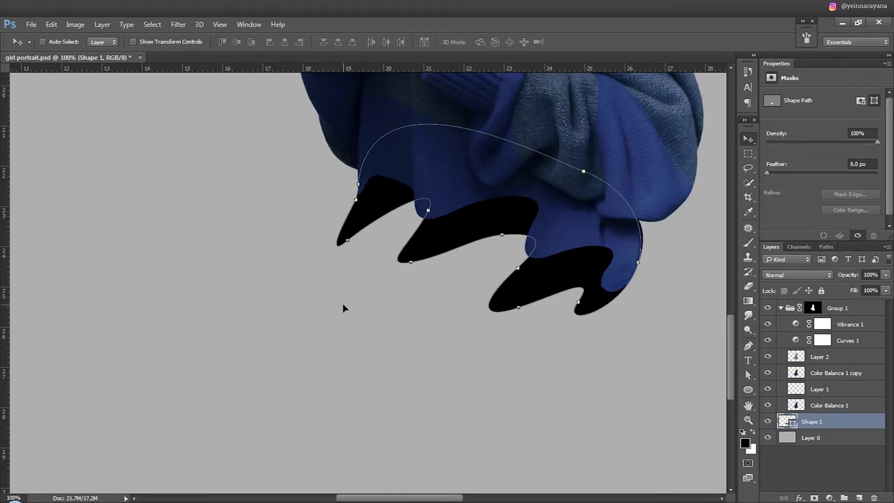
pyautogui.scroll(2, 343, 308)
# Reshape the left, right and bottom lobes by adjusting their anchors and curves
pyautogui.moveTo(409, 262); pyautogui.dragTo(321, 203)
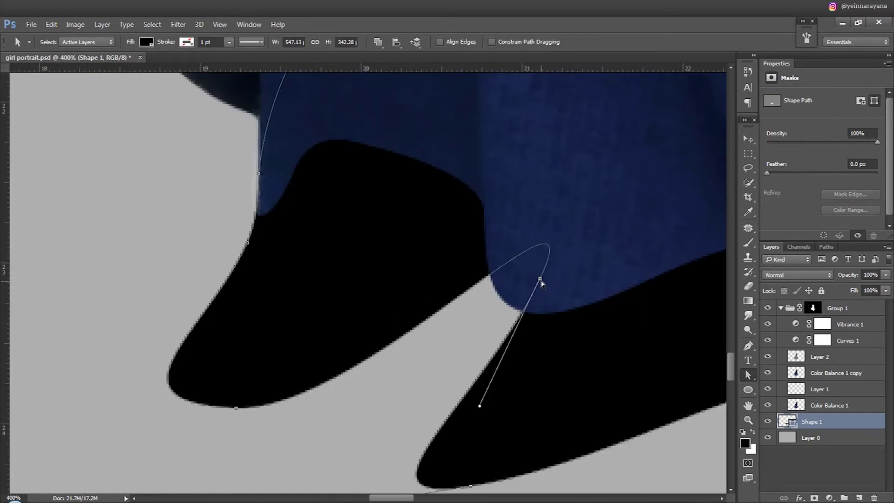
pyautogui.scroll(-2, 418, 359)
pyautogui.click(418, 360)
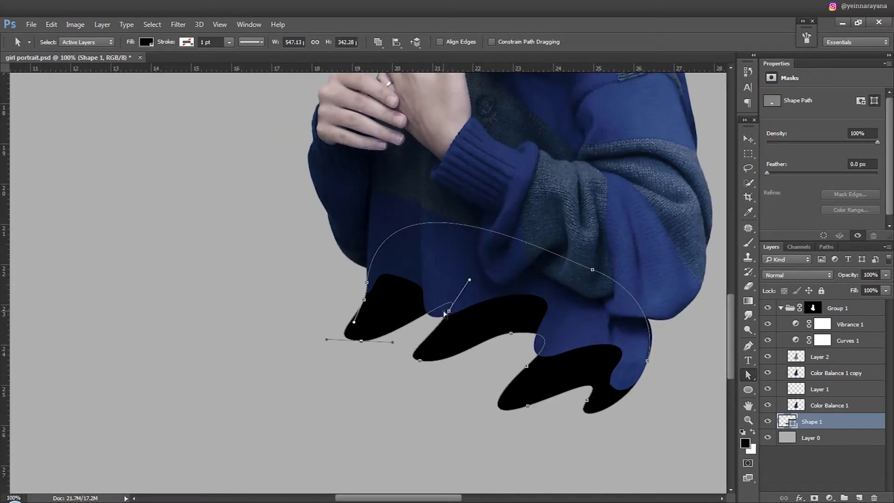
pyautogui.hscroll(3, 418, 359)
pyautogui.moveTo(435, 318); pyautogui.dragTo(469, 360)
pyautogui.moveTo(372, 303); pyautogui.dragTo(372, 331)
pyautogui.moveTo(469, 360); pyautogui.dragTo(451, 372)
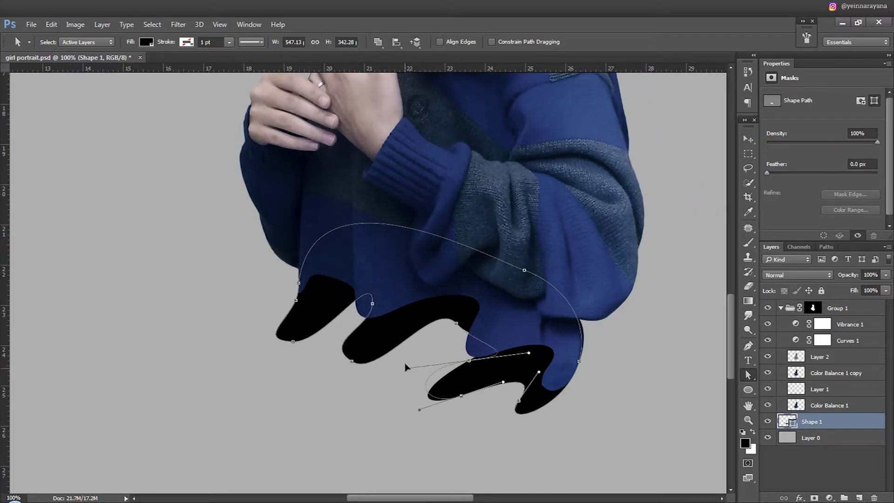
pyautogui.moveTo(518, 400)
pyautogui.mouseDown()
pyautogui.moveTo(539, 372)
pyautogui.moveTo(550, 438)
pyautogui.mouseUp()
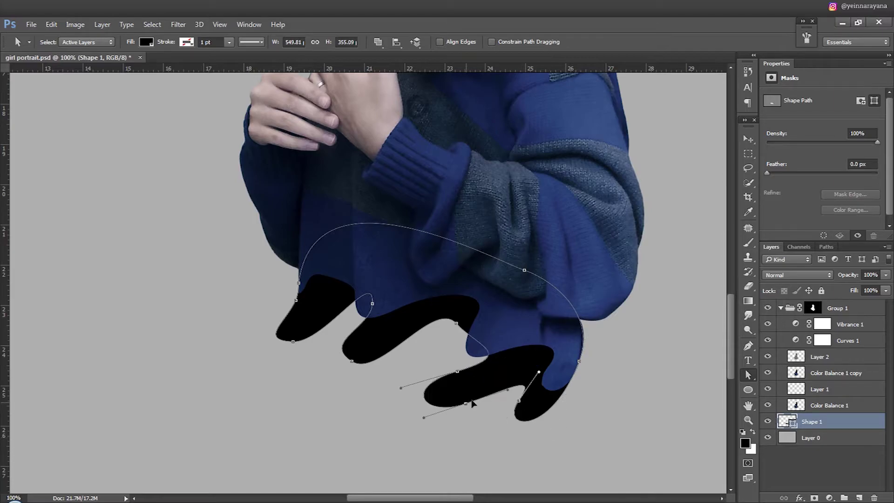
pyautogui.moveTo(452, 373); pyautogui.dragTo(478, 370)
# Refine the lower, middle and left lobe anchors into drip-like waves and zoom out
pyautogui.scroll(3, 433, 307)
pyautogui.scroll(-2, 432, 281)
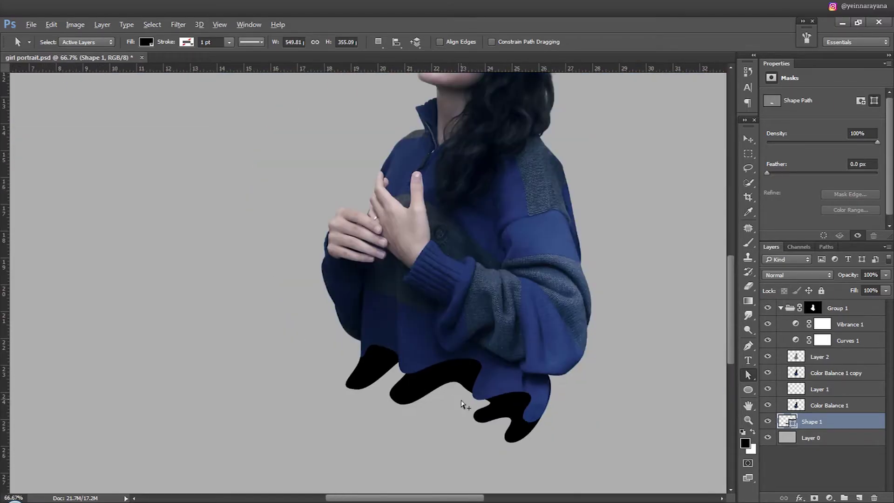
pyautogui.scroll(1, 463, 406)
pyautogui.moveTo(399, 369); pyautogui.dragTo(403, 393)
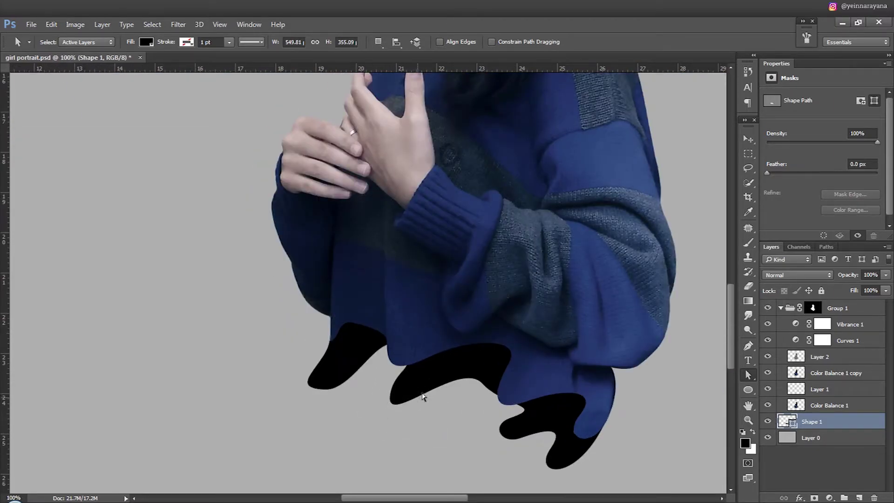
pyautogui.moveTo(490, 422); pyautogui.dragTo(442, 363)
pyautogui.click(462, 358)
pyautogui.click(403, 385)
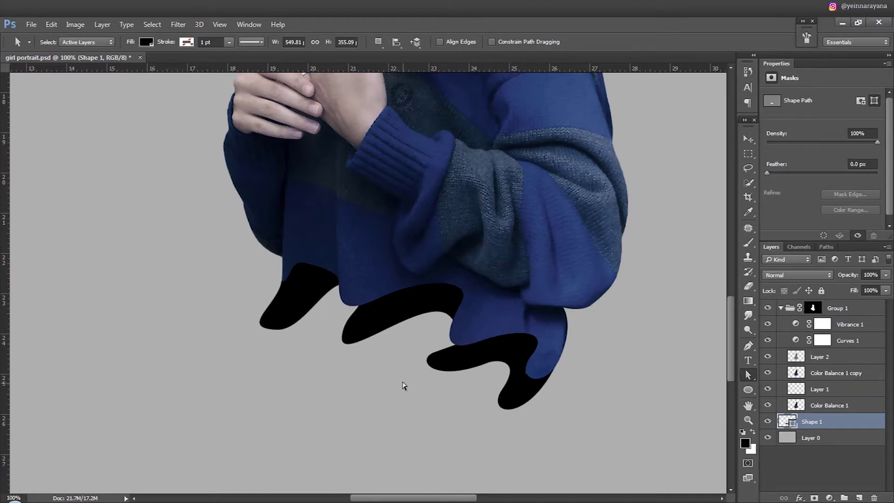
pyautogui.moveTo(342, 335)
pyautogui.mouseDown()
pyautogui.moveTo(320, 320)
pyautogui.moveTo(316, 359)
pyautogui.mouseUp()
pyautogui.click(346, 281)
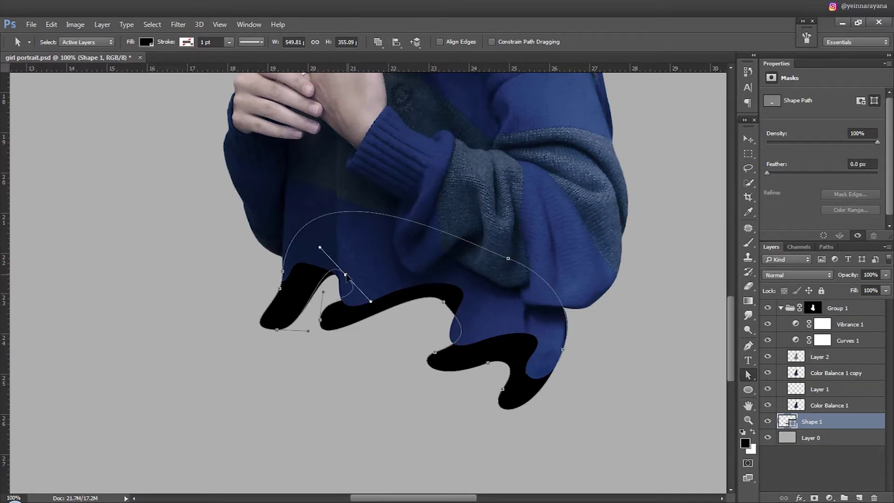
pyautogui.moveTo(277, 329); pyautogui.dragTo(321, 336)
pyautogui.hotkey('ctrl', '-')
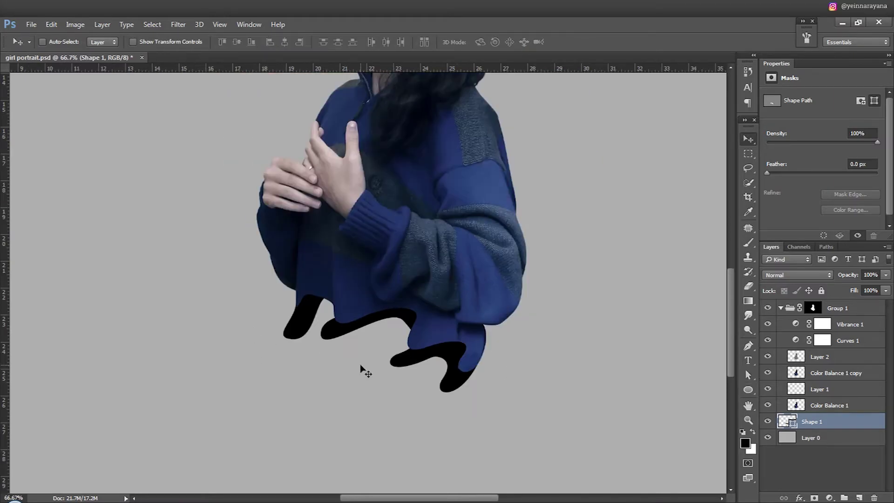
pyautogui.doubleClick(787, 438)
# Fill the hem shape with muted blue #36627e and shade between the drips
pyautogui.click(372, 280)
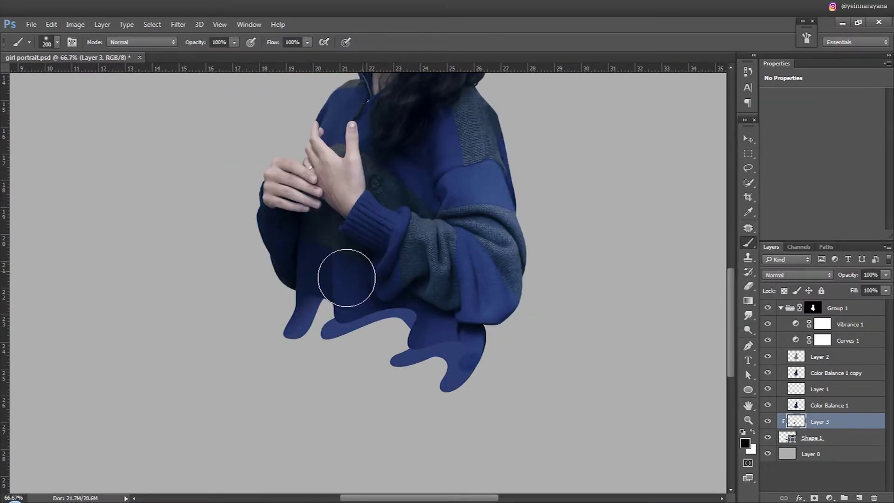
pyautogui.moveTo(346, 278); pyautogui.dragTo(473, 347)
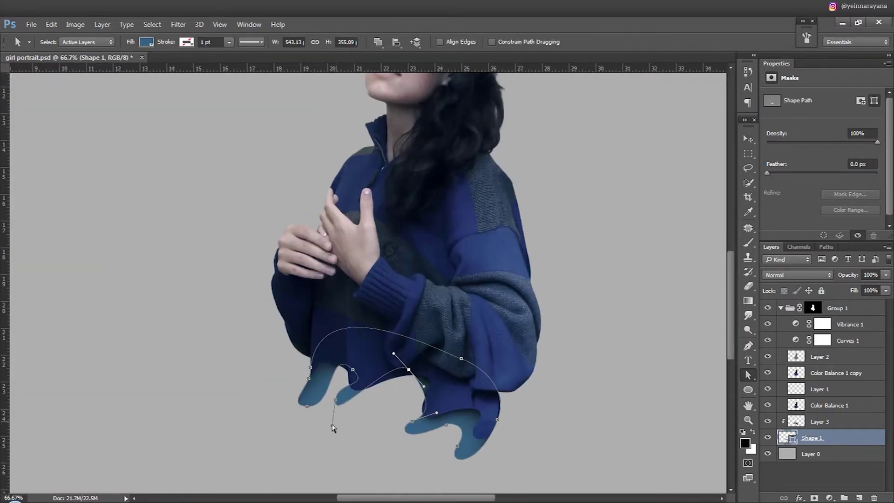
pyautogui.moveTo(333, 428); pyautogui.dragTo(349, 430)
pyautogui.moveTo(407, 371); pyautogui.dragTo(365, 407)
# Smooth the bottom and left hem lobes with Direct Selection, then collapse Group 1
pyautogui.press('v')
pyautogui.press('a')
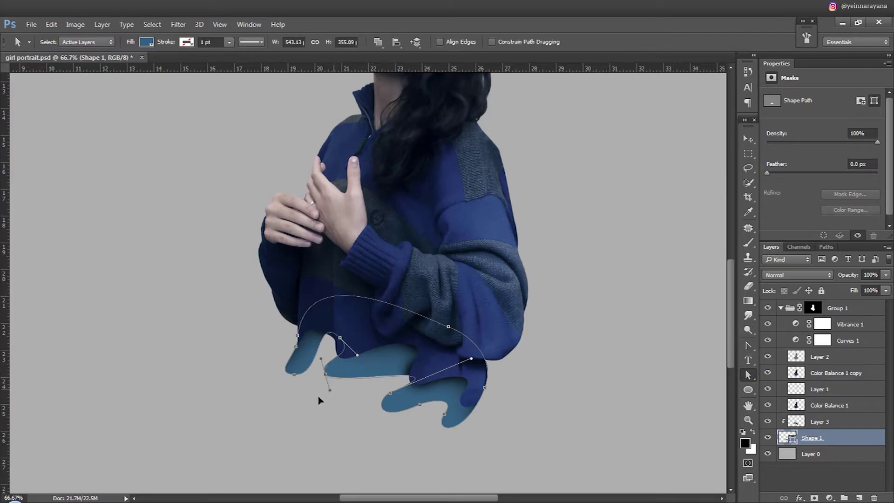
pyautogui.moveTo(422, 413); pyautogui.dragTo(410, 425)
pyautogui.hotkey('ctrl', '+')
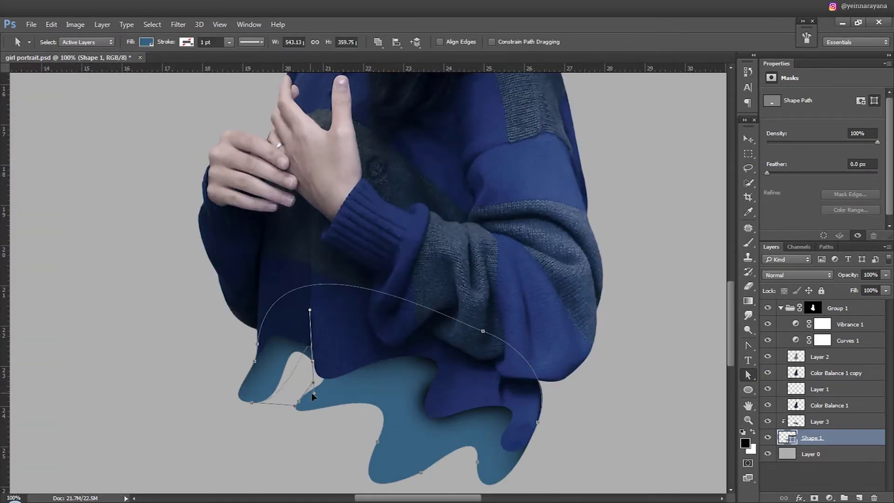
pyautogui.moveTo(314, 389); pyautogui.dragTo(298, 396)
pyautogui.press('v')
pyautogui.hotkey('ctrl', '-')
pyautogui.hotkey('ctrl', '-')
pyautogui.hotkey('ctrl', '-')
pyautogui.click(781, 308)
# Fill Layer 0 with a dark grey colour
pyautogui.click(810, 358)
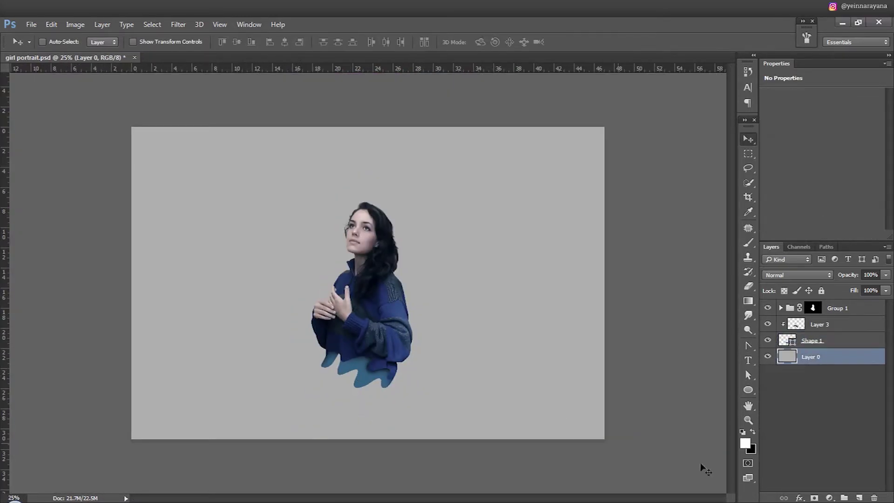
pyautogui.click(745, 444)
pyautogui.click(565, 259)
pyautogui.press('Return')
pyautogui.hotkey('alt', 'BackSpace')
# Add a dark Solid Color fill layer beneath Layer 0 and clear Layer 0
pyautogui.click(830, 497)
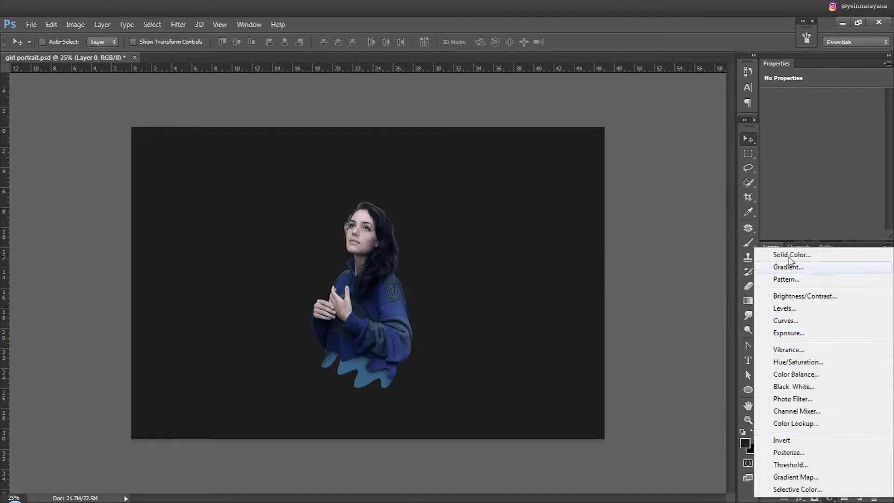
pyautogui.click(749, 254)
pyautogui.click(824, 131)
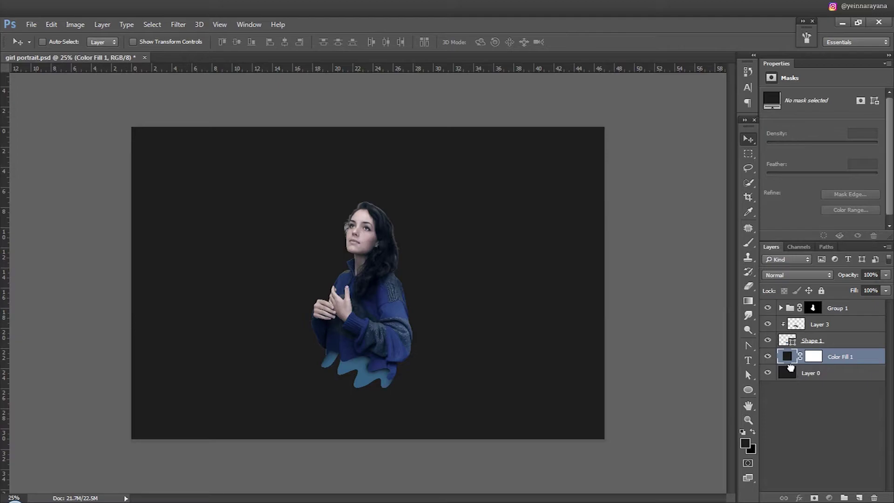
pyautogui.moveTo(790, 367); pyautogui.dragTo(790, 352)
pyautogui.hotkey('ctrl', 'a')
pyautogui.press('Delete')
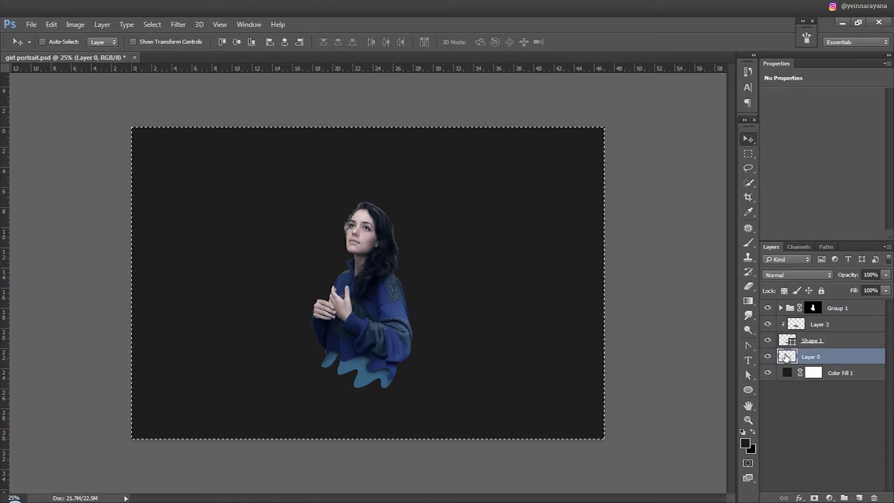
pyautogui.hotkey('ctrl', 'd')
# Brush a faint white cloudy glow around the girl with a large soft brush at 5% flow
pyautogui.press('b')
pyautogui.rightClick(477, 333)
pyautogui.doubleClick(520, 402)
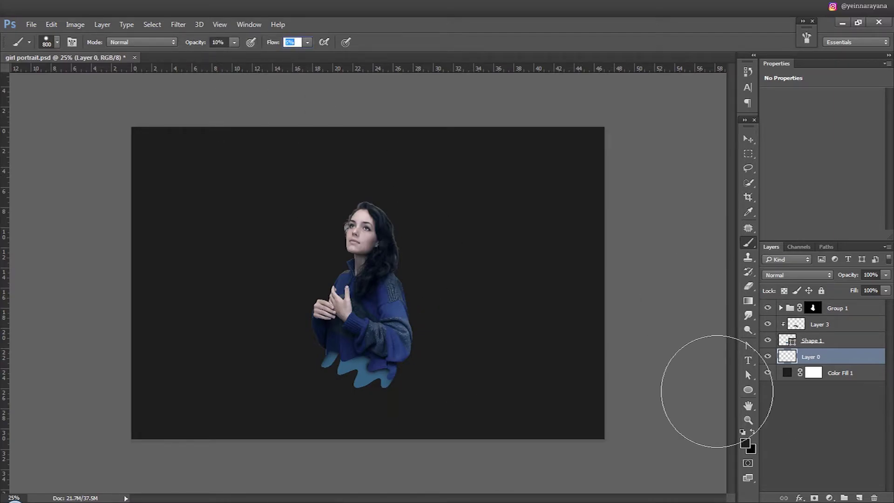
pyautogui.press('Return')
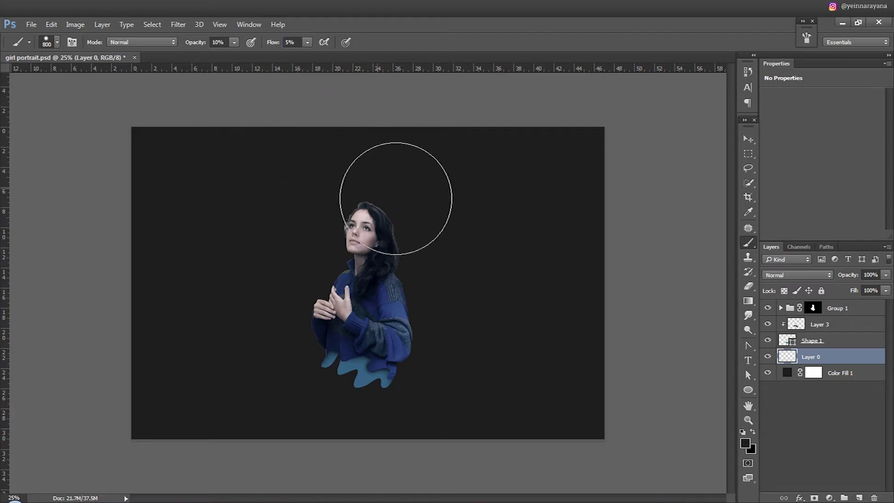
pyautogui.press('x')
pyautogui.moveTo(171, 355)
pyautogui.mouseDown()
pyautogui.moveTo(229, 149)
pyautogui.moveTo(273, 449)
pyautogui.moveTo(358, 429)
pyautogui.moveTo(363, 302)
pyautogui.moveTo(548, 399)
pyautogui.moveTo(425, 340)
pyautogui.moveTo(321, 176)
pyautogui.moveTo(375, 220)
pyautogui.mouseUp()
pyautogui.press('[')
pyautogui.press('[')
pyautogui.press('[')
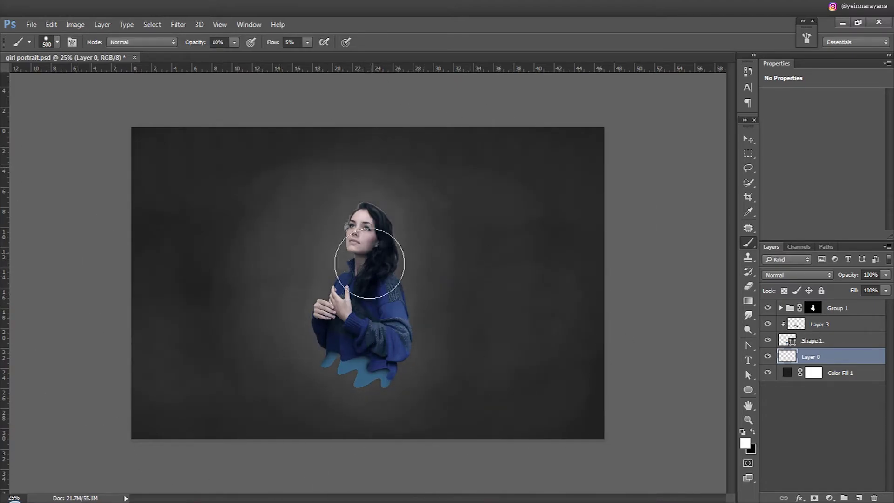
pyautogui.moveTo(369, 260)
pyautogui.mouseDown()
pyautogui.moveTo(223, 229)
pyautogui.moveTo(413, 268)
pyautogui.moveTo(365, 127)
pyautogui.moveTo(451, 399)
pyautogui.moveTo(361, 250)
pyautogui.mouseUp()
# Set Layer 0's opacity to 79% and darken Shape 1's fill toward #161a1d
pyautogui.press('v')
pyautogui.doubleClick(787, 373)
pyautogui.press('Escape')
pyautogui.press('b')
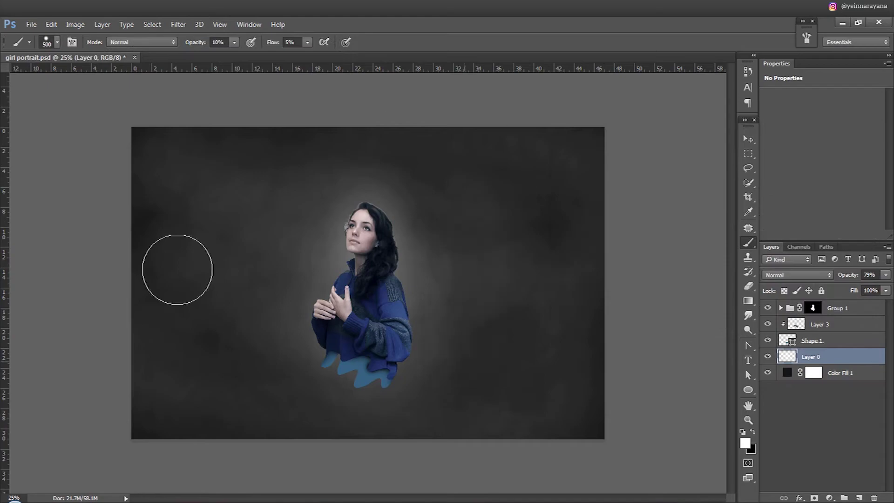
pyautogui.doubleClick(787, 341)
pyautogui.moveTo(644, 230); pyautogui.dragTo(608, 259)
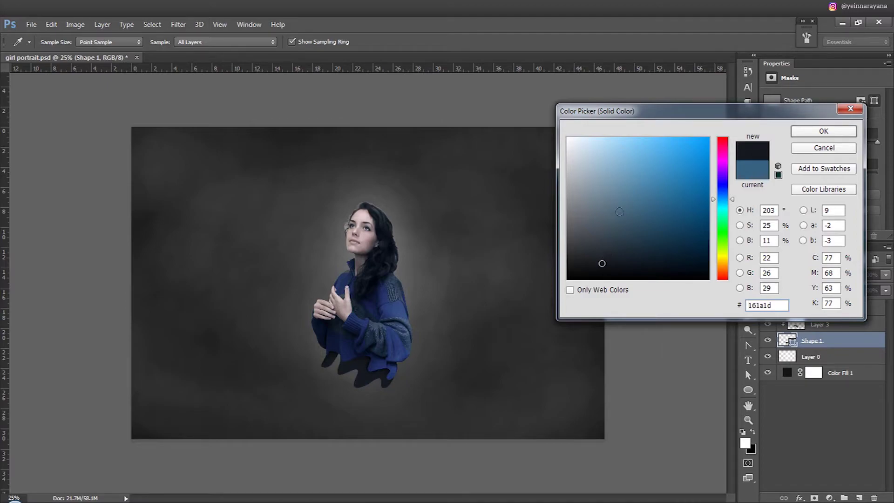
# Settle on a dark blue fill colour for the hem shape
pyautogui.click(620, 205)
pyautogui.moveTo(627, 223); pyautogui.dragTo(649, 248)
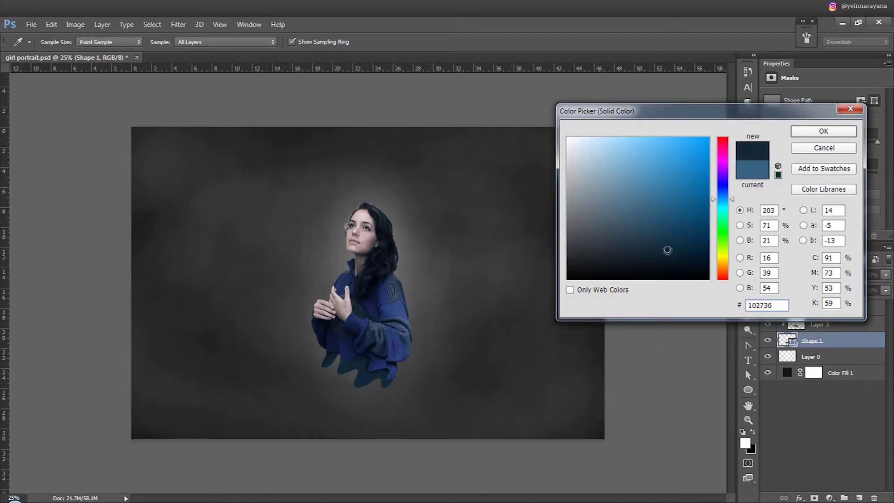
pyautogui.click(820, 131)
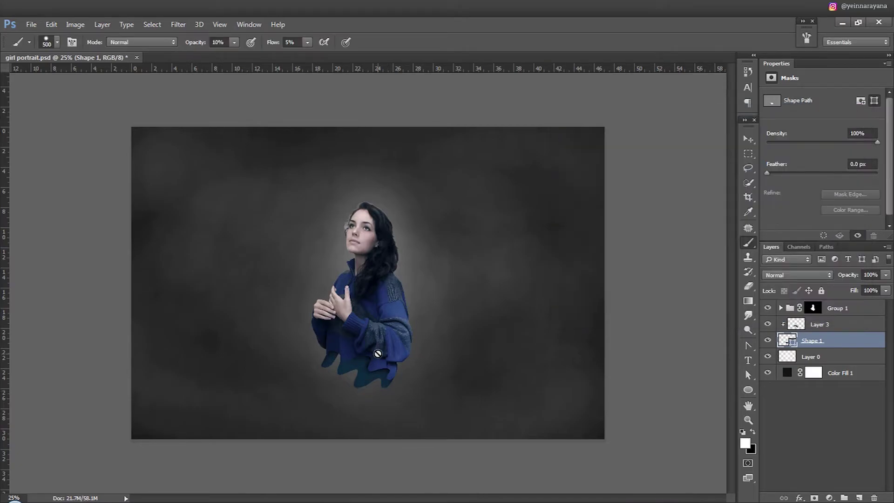
# Create a new Layer 4 clipped beneath Layer 3 above Shape 1
pyautogui.click(787, 325)
pyautogui.hotkey('ctrl', '+')
pyautogui.hotkey('ctrl', '+')
pyautogui.hotkey('ctrl', '+')
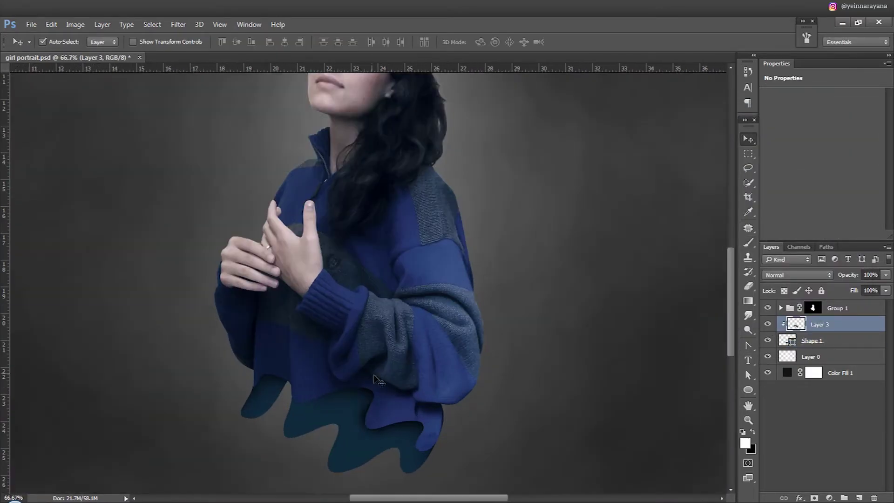
pyautogui.hotkey('ctrl', 'shift', 'n')
pyautogui.press('Return')
pyautogui.moveTo(786, 325); pyautogui.dragTo(796, 345)
# Set up a soft brush for shading the hem, then make Layer 3 active with black
pyautogui.press('b')
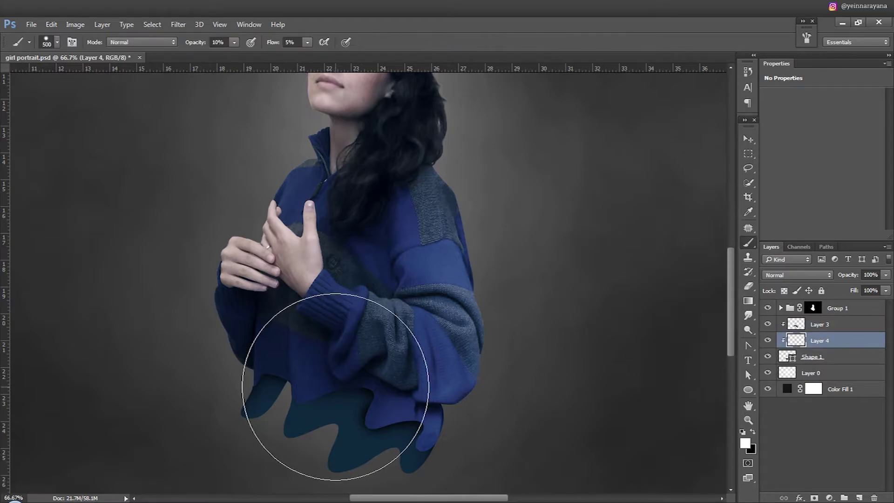
pyautogui.rightClick(341, 322)
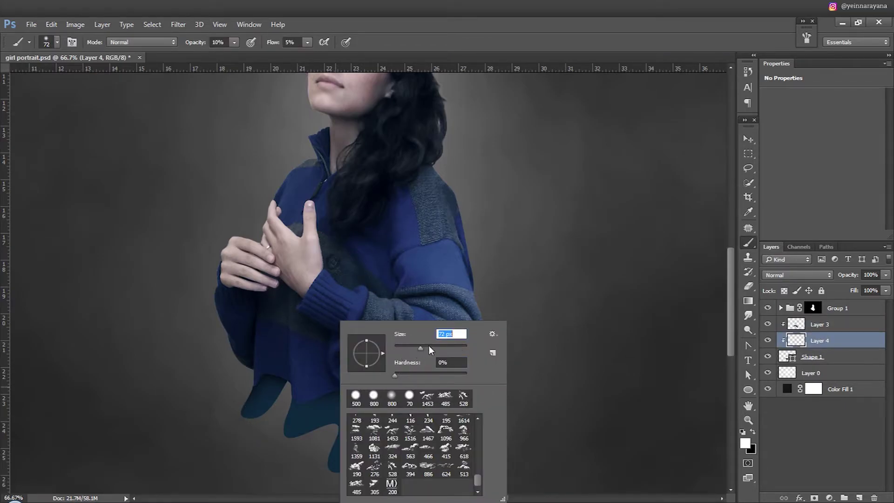
pyautogui.click(776, 441)
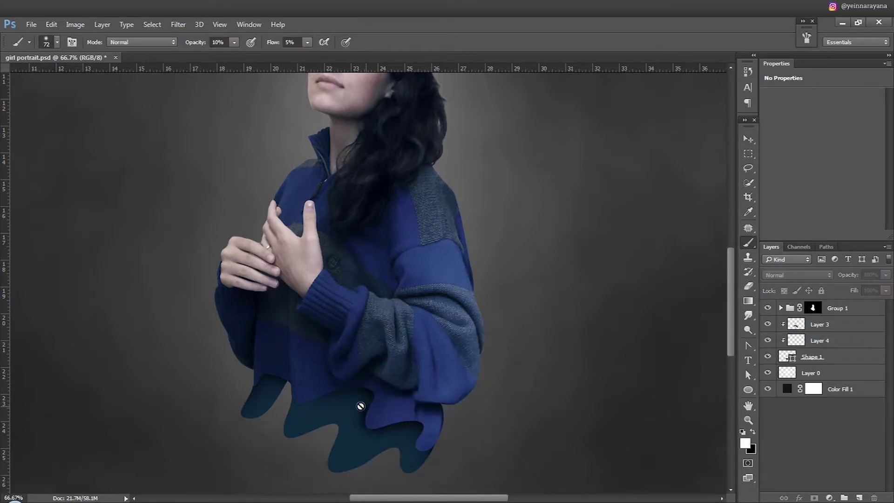
pyautogui.click(861, 341)
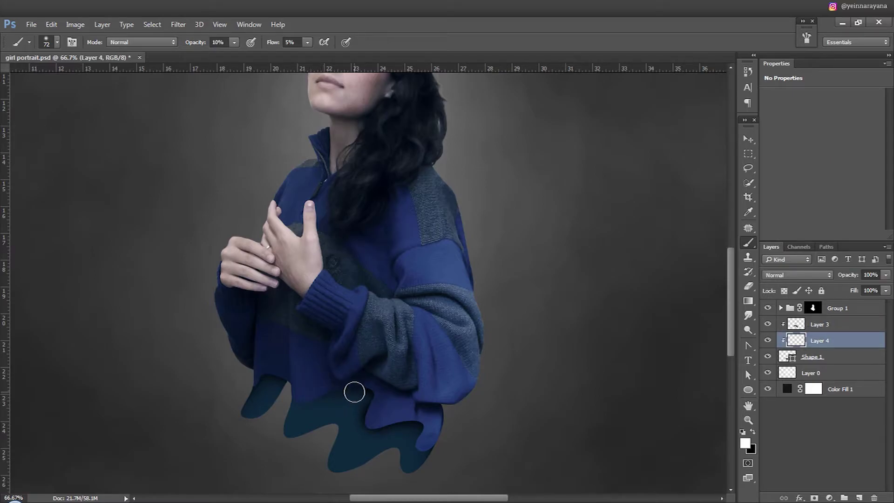
pyautogui.scroll(3, 247, 460)
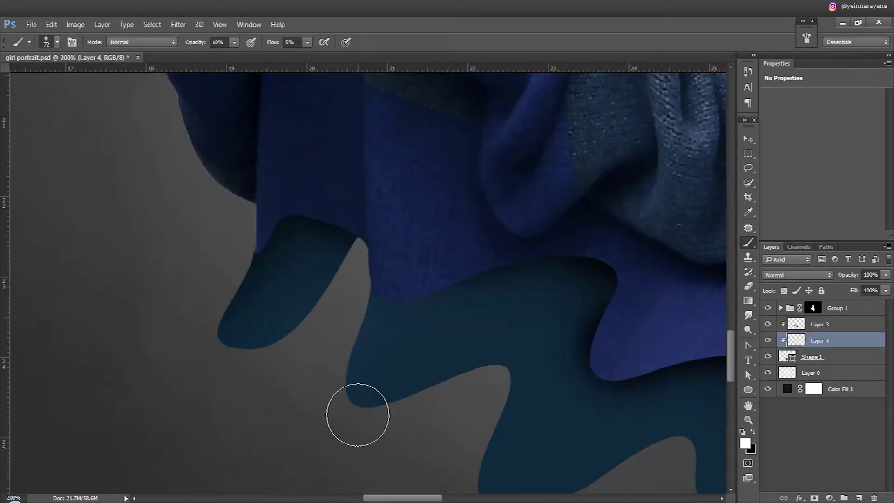
pyautogui.scroll(-2, 451, 365)
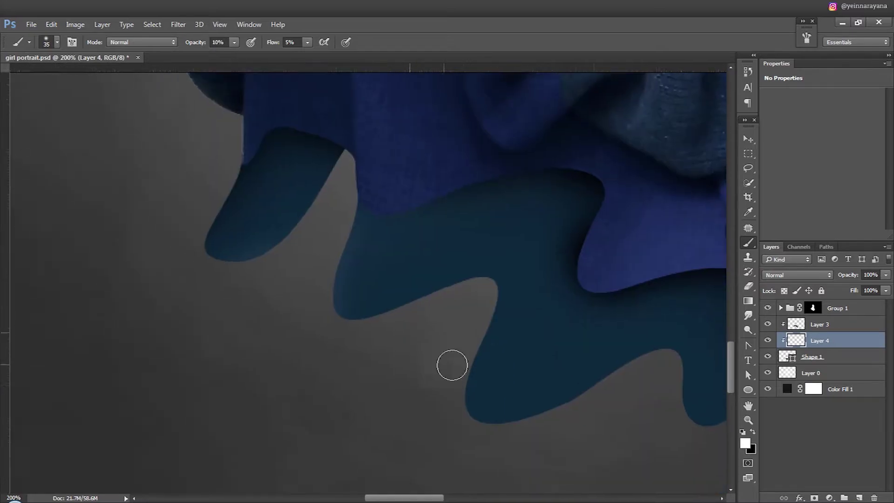
pyautogui.hscroll(3, 510, 350)
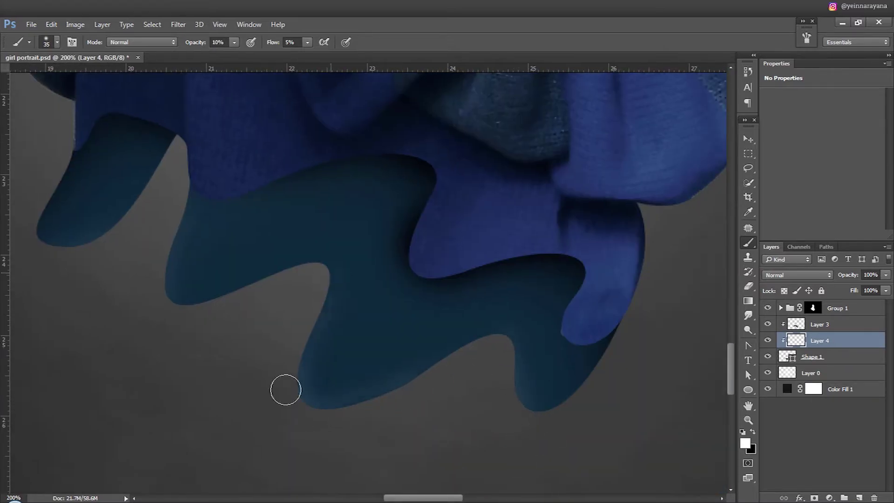
pyautogui.scroll(2, 285, 390)
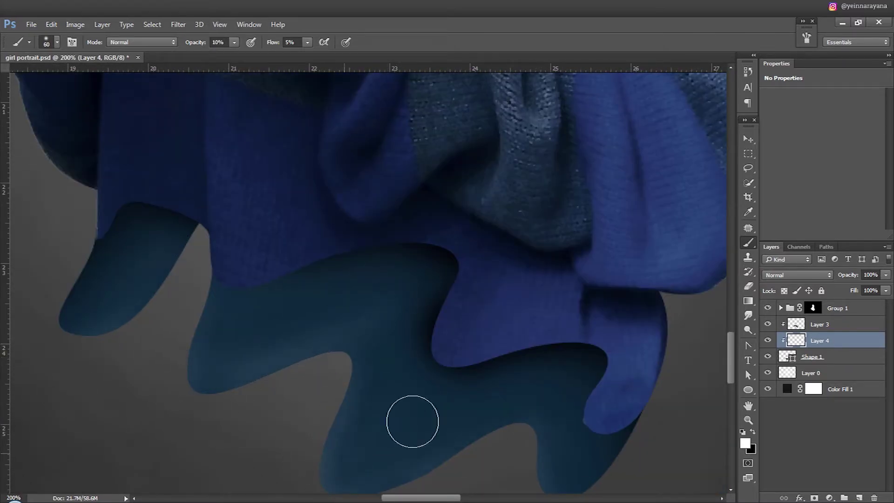
pyautogui.hotkey('alt', ']')
pyautogui.press('x')
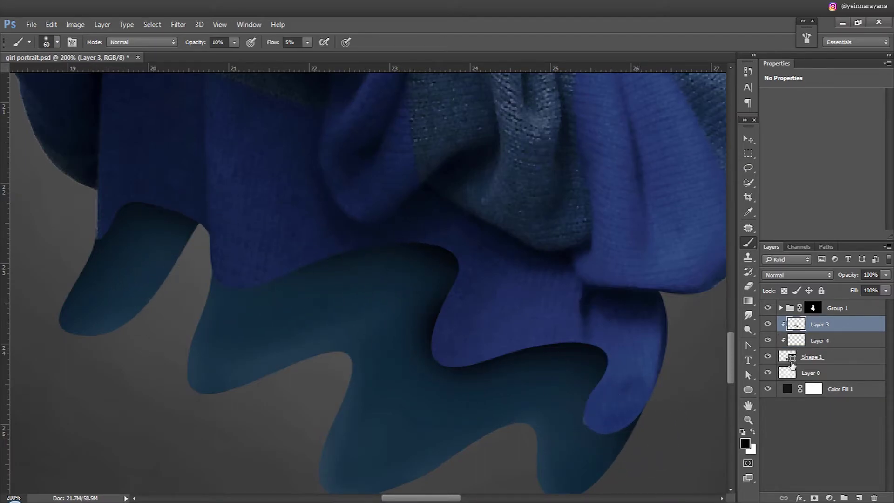
pyautogui.click(791, 364)
pyautogui.press('a')
pyautogui.hotkey('ctrl', '+')
pyautogui.hotkey('ctrl', '+')
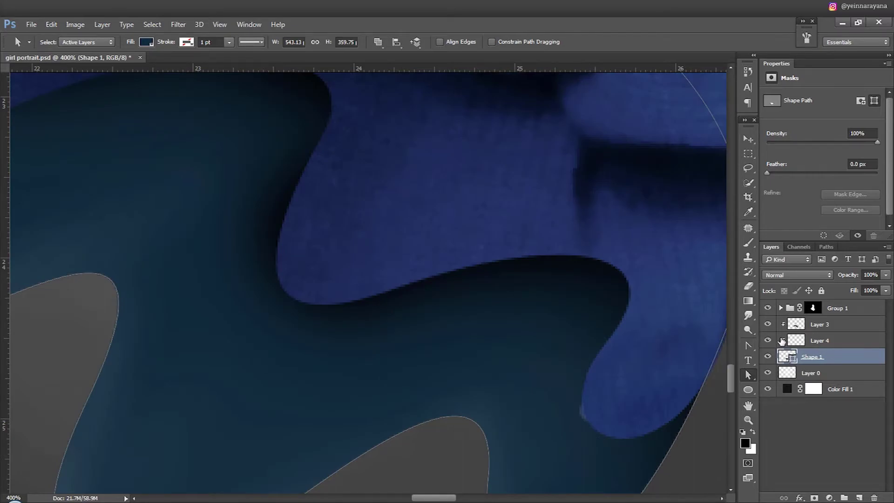
pyautogui.click(781, 308)
pyautogui.click(797, 405)
pyautogui.press('e')
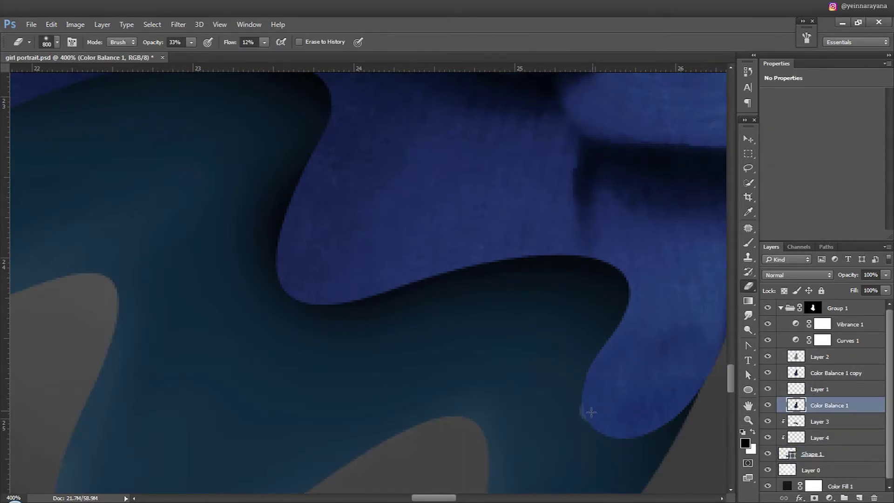
pyautogui.rightClick(587, 408)
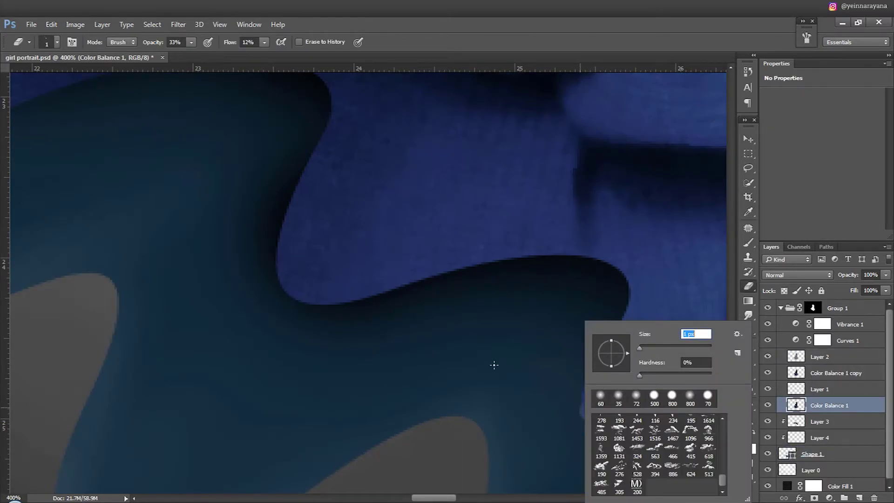
pyautogui.press('Escape')
pyautogui.rightClick(546, 409)
pyautogui.write('54')
pyautogui.press('Return')
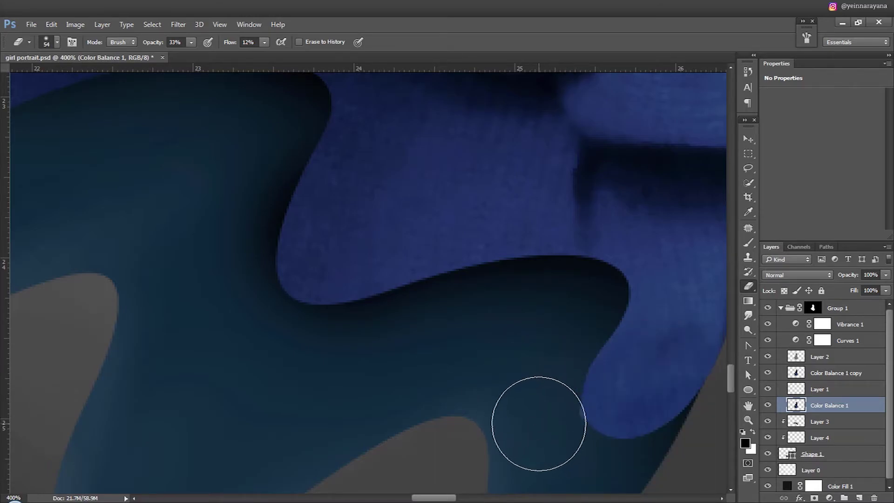
pyautogui.click(814, 307)
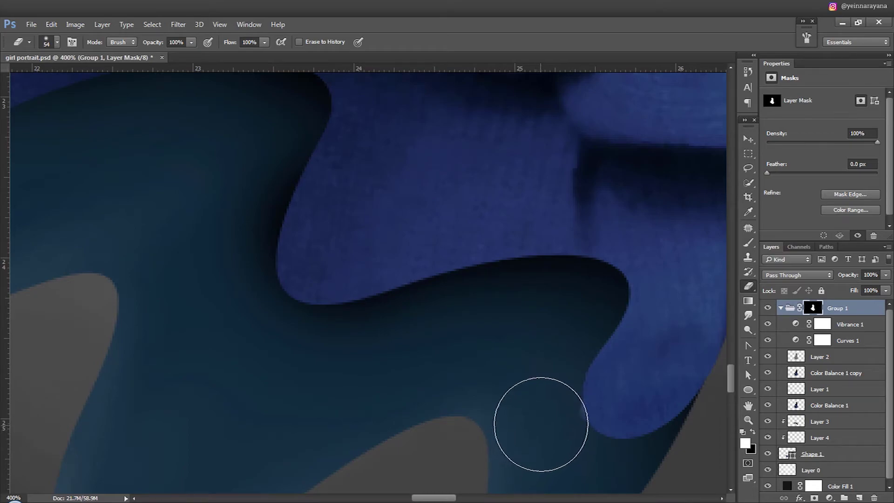
pyautogui.press('b')
pyautogui.moveTo(280, 43); pyautogui.dragTo(321, 44)
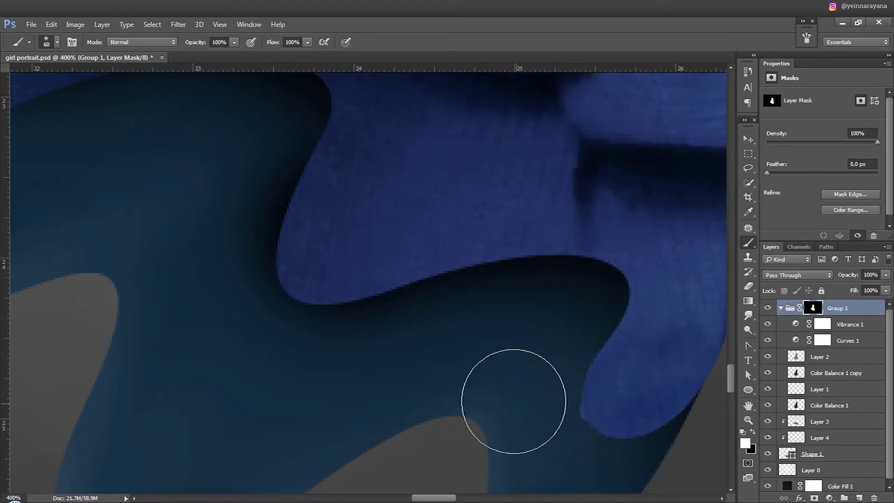
pyautogui.press('x')
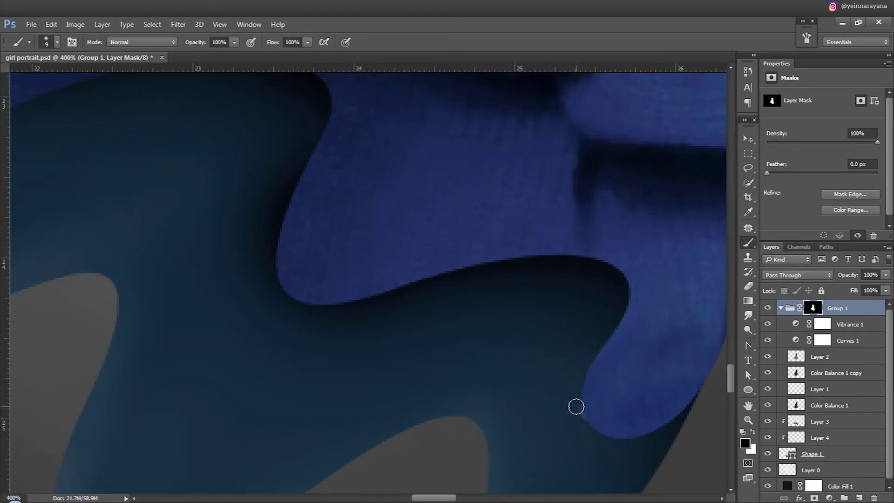
pyautogui.press('v')
pyautogui.scroll(-4, 576, 408)
pyautogui.scroll(-1, 479, 361)
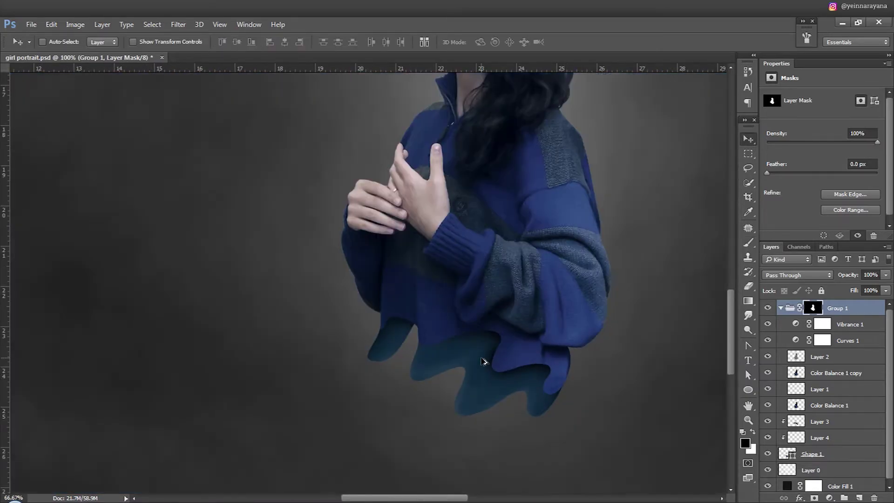
pyautogui.scroll(-1, 479, 361)
pyautogui.hotkey('ctrl', '-')
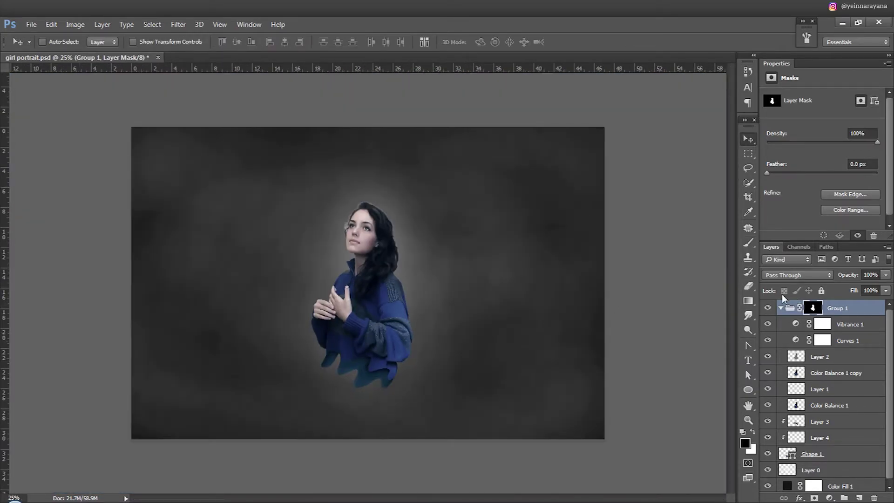
pyautogui.click(789, 470)
pyautogui.click(780, 308)
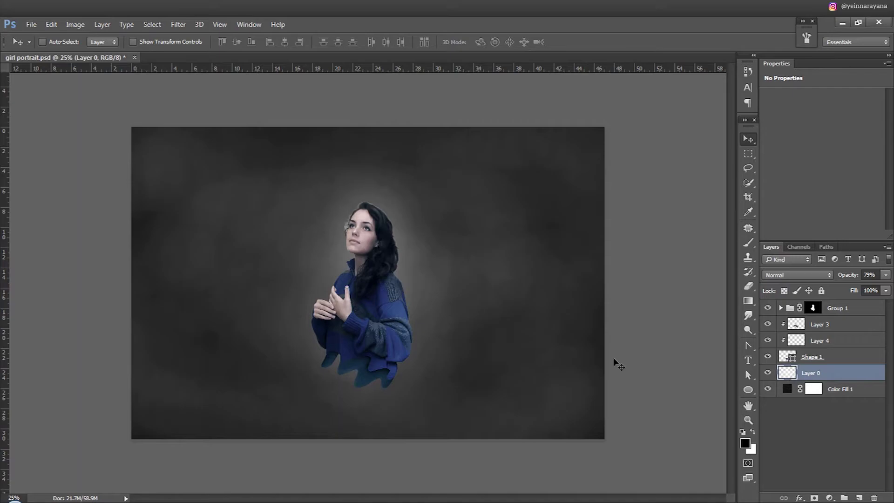
# Brush soft white over the canvas's left side with a 900 px brush
pyautogui.press('b')
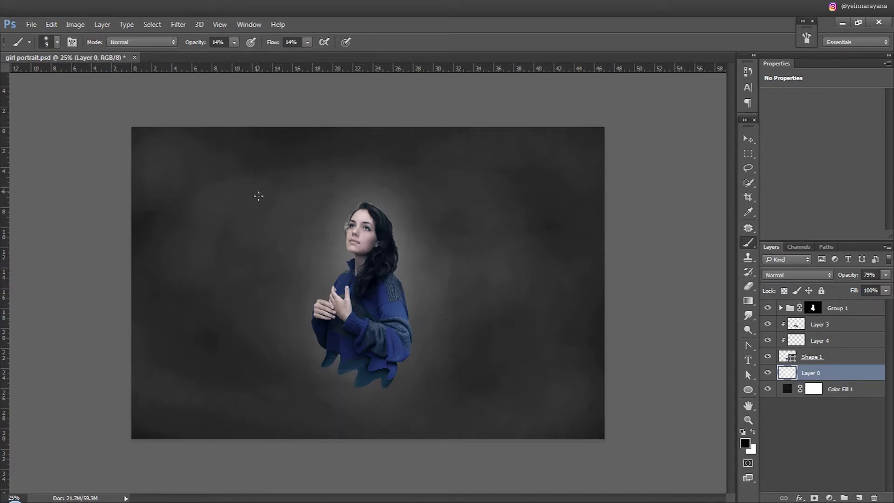
pyautogui.rightClick(277, 216)
pyautogui.press('Return')
pyautogui.press(']')
pyautogui.press(']')
pyautogui.press(']')
pyautogui.press('x')
pyautogui.moveTo(239, 339); pyautogui.dragTo(287, 345)
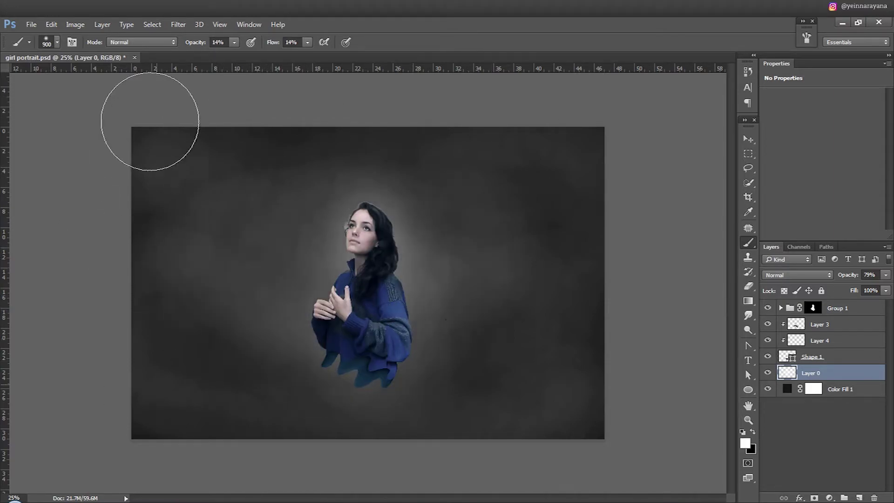
pyautogui.moveTo(155, 124); pyautogui.dragTo(158, 439)
# Lower Layer 0 to 55% opacity and group it with Color Fill 1 as 'bg'
pyautogui.press('v')
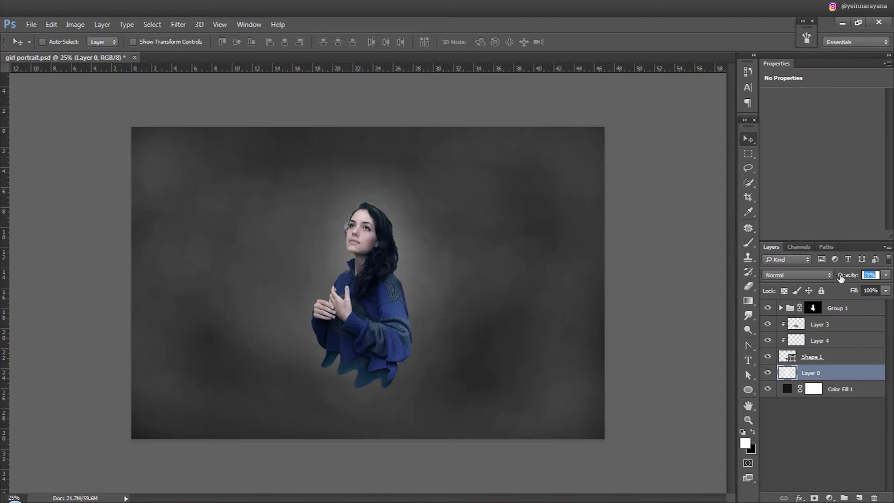
pyautogui.moveTo(848, 276); pyautogui.dragTo(844, 279)
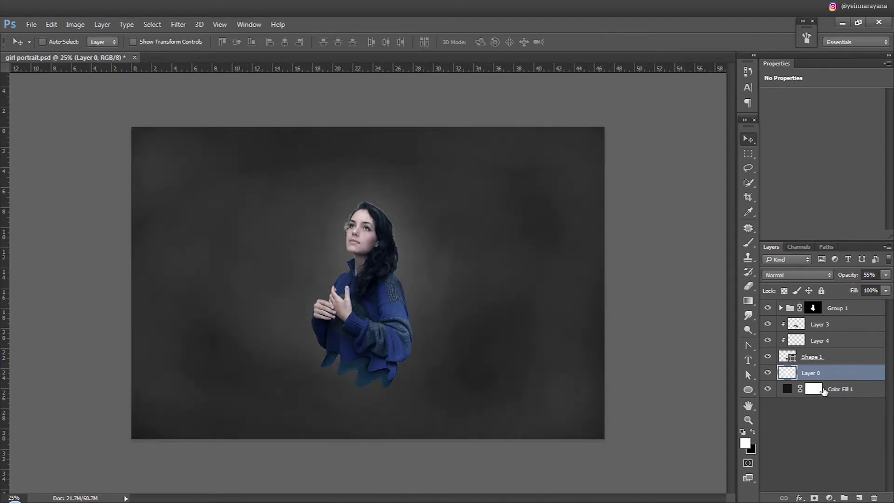
pyautogui.click(823, 390)
pyautogui.click(831, 416)
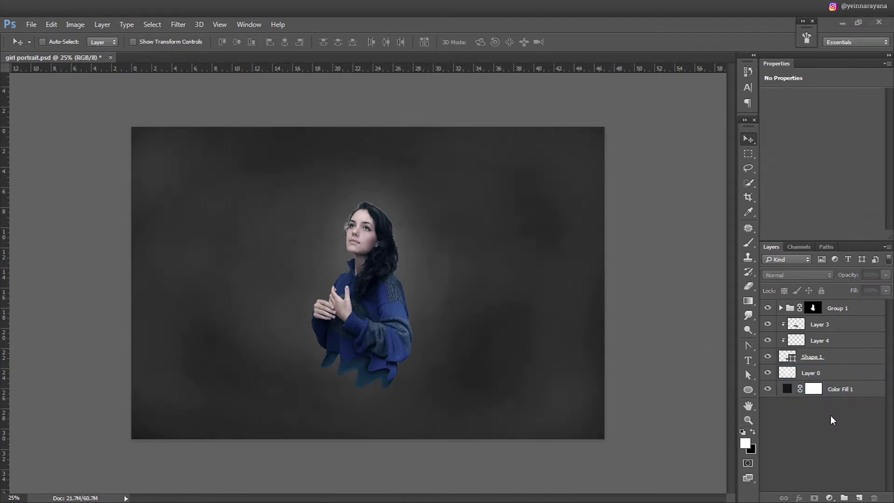
pyautogui.keyDown('shift'); pyautogui.click(837, 390); pyautogui.keyUp('shift')
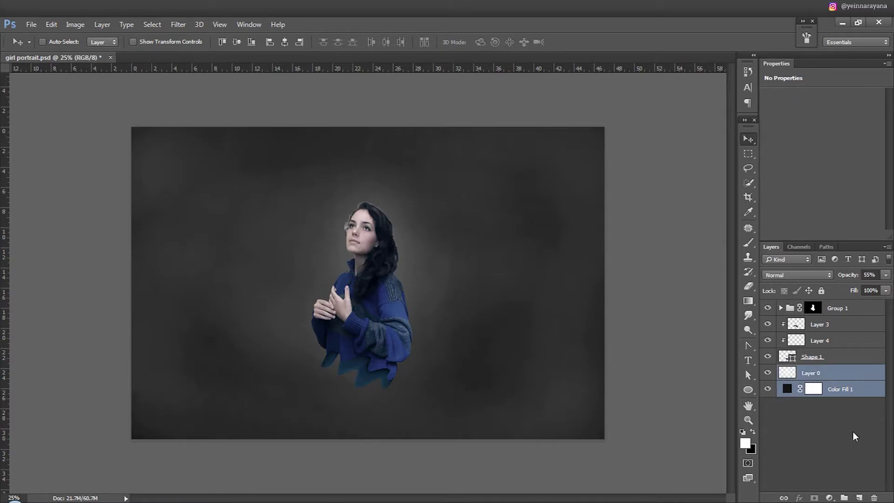
pyautogui.click(844, 498)
pyautogui.click(818, 361)
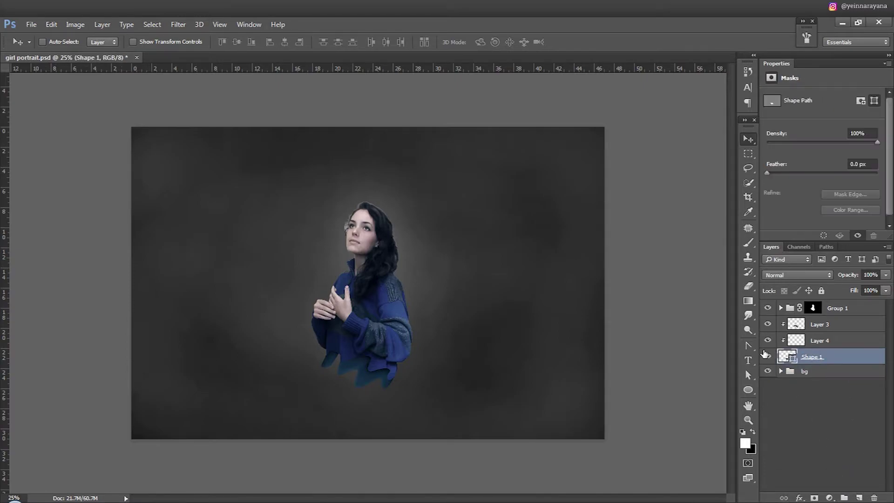
# Group Layer 3, Layer 4 and Shape 1 into a group named 'back-object'
pyautogui.keyDown('shift'); pyautogui.click(819, 324); pyautogui.keyUp('shift')
pyautogui.hotkey('ctrl', 'g')
pyautogui.doubleClick(818, 326)
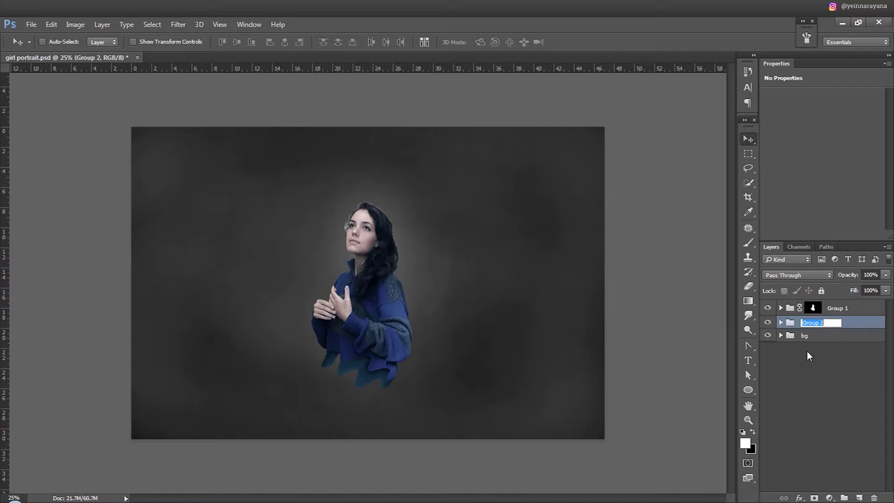
pyautogui.write('back')
pyautogui.write('-object')
pyautogui.press('Return')
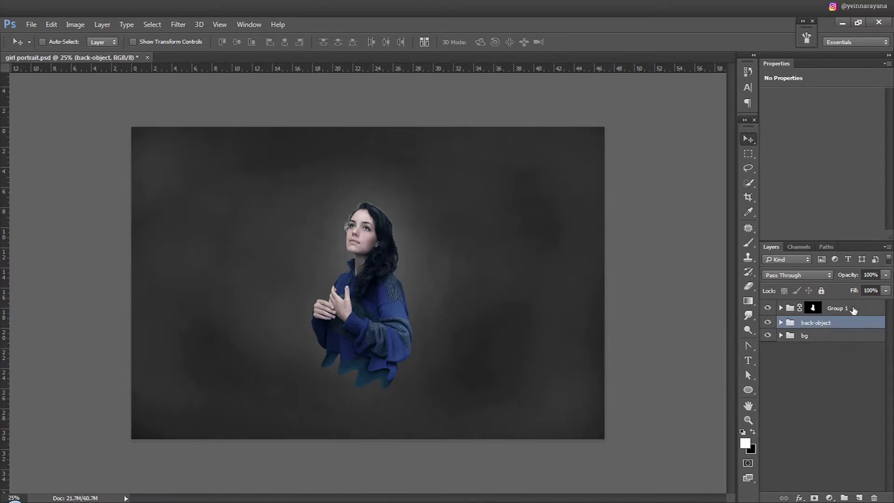
# Group Group 1 and back-object together into a group named 'girl'
pyautogui.keyDown('shift'); pyautogui.click(852, 308); pyautogui.keyUp('shift')
pyautogui.click(845, 498)
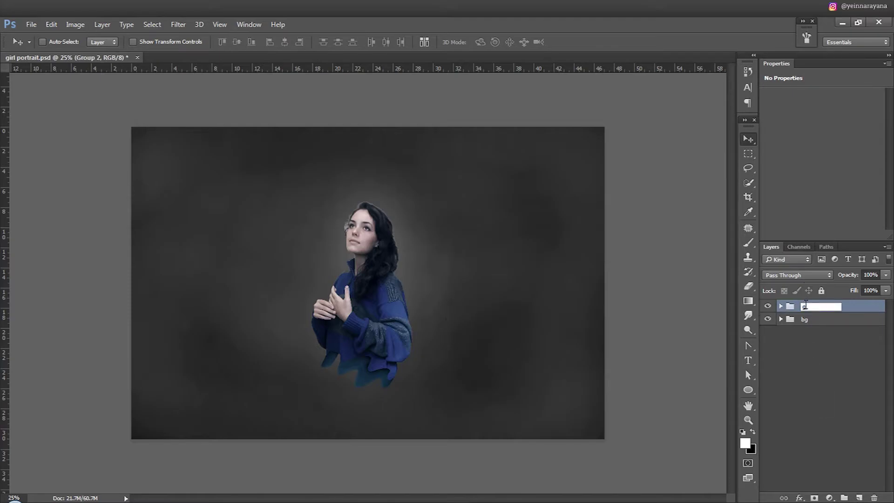
pyautogui.write('irl')
pyautogui.press('Return')
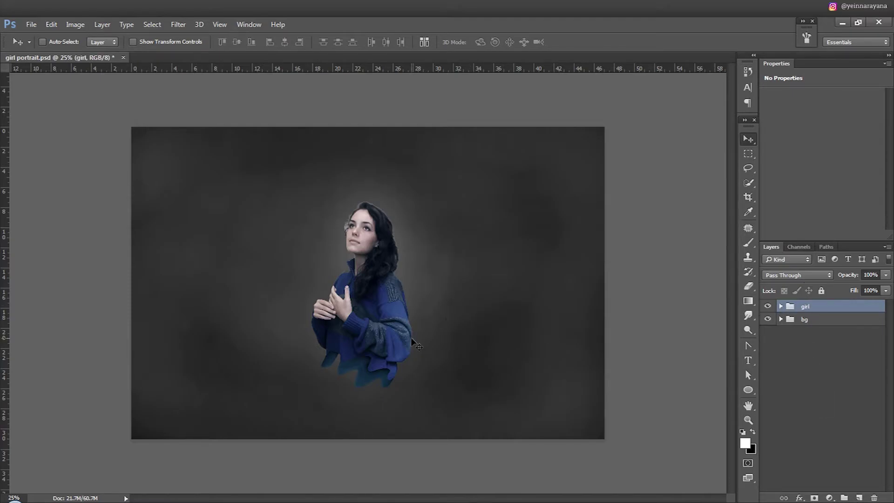
# Toggle the bg group's visibility to check the cut-out, then add a new empty layer above bg
pyautogui.click(767, 306)
pyautogui.click(767, 319)
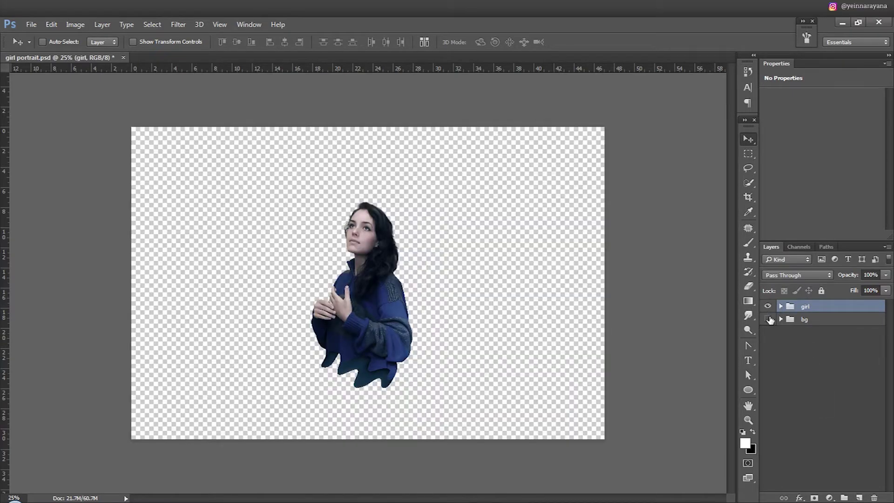
pyautogui.click(828, 321)
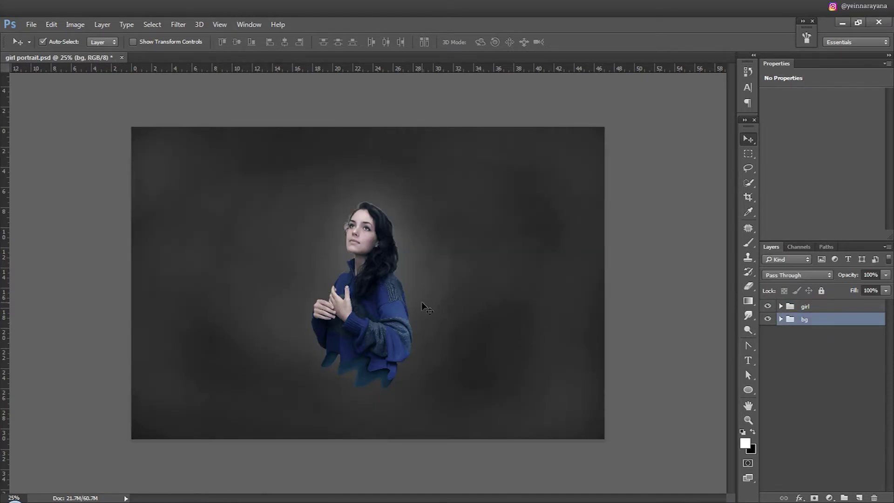
pyautogui.hotkey('ctrl', 'shift', 'n')
# On Layer 5, paint soft cloud strokes along the canvas bottom using cloud brushes 886 and 1096
pyautogui.press('Return')
pyautogui.press('b')
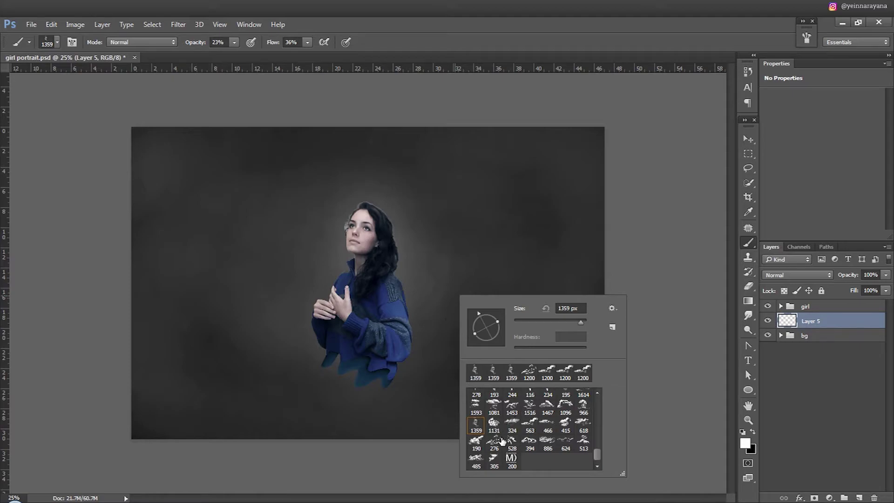
pyautogui.click(546, 444)
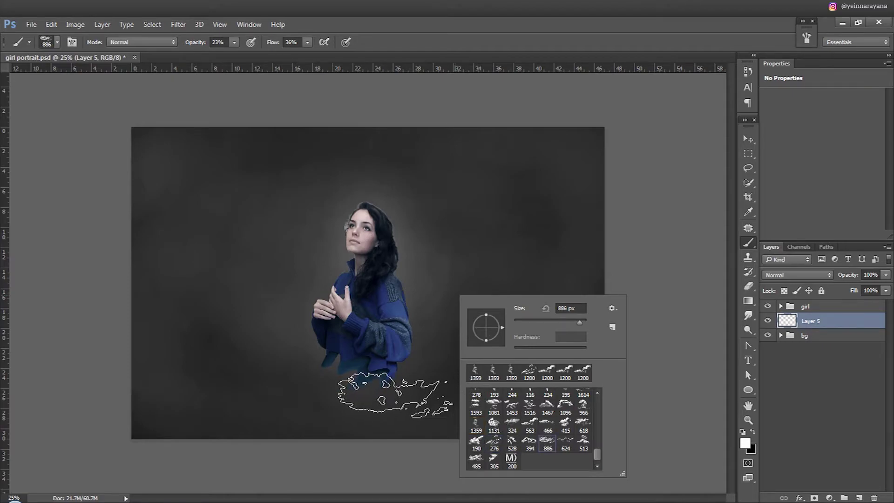
pyautogui.click(565, 409)
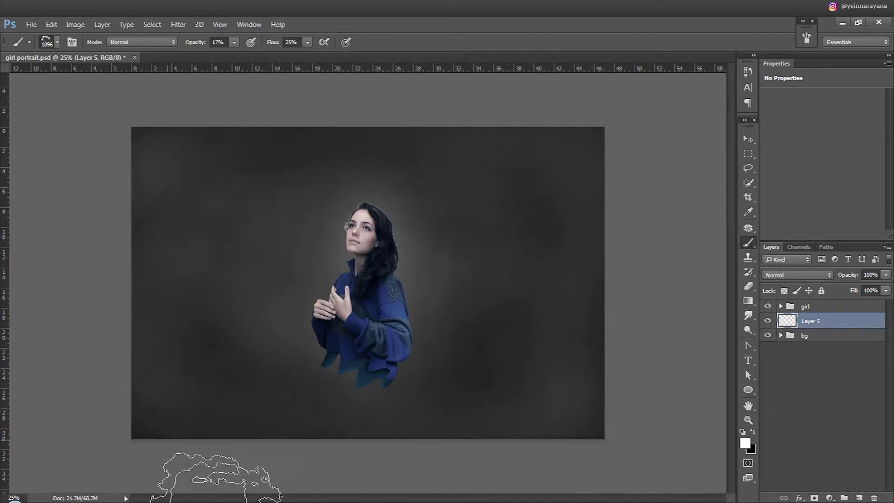
pyautogui.moveTo(217, 480); pyautogui.dragTo(469, 435)
# Try several cloud brush tips and stamp a cloud to the right of the girl
pyautogui.rightClick(350, 410)
pyautogui.doubleClick(363, 396)
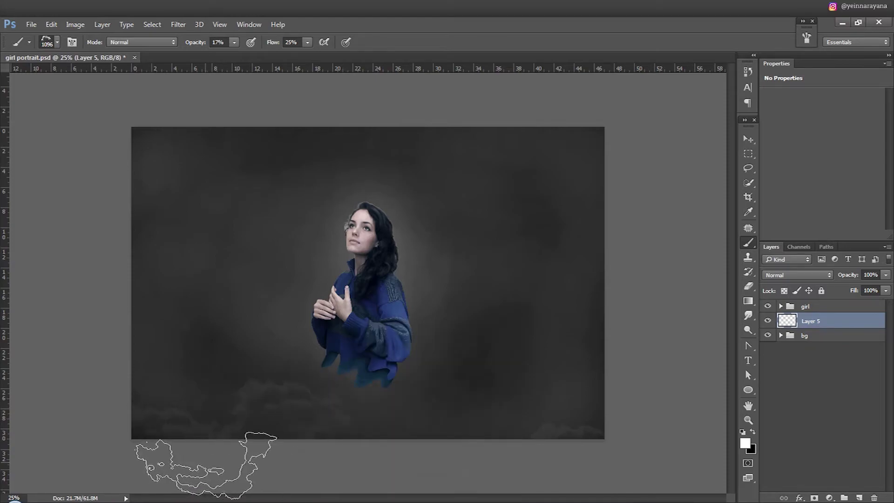
pyautogui.rightClick(177, 400)
pyautogui.press('Return')
pyautogui.rightClick(242, 401)
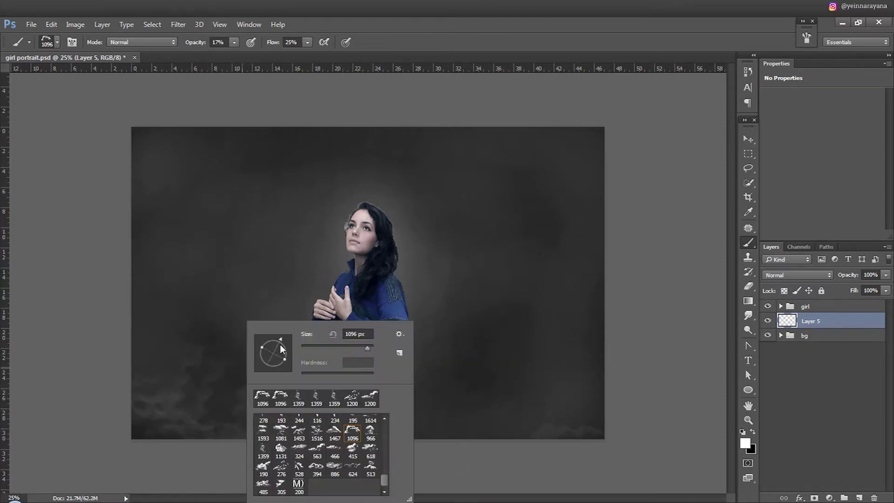
pyautogui.press('Return')
pyautogui.rightClick(375, 405)
pyautogui.press('Return')
pyautogui.click(495, 365)
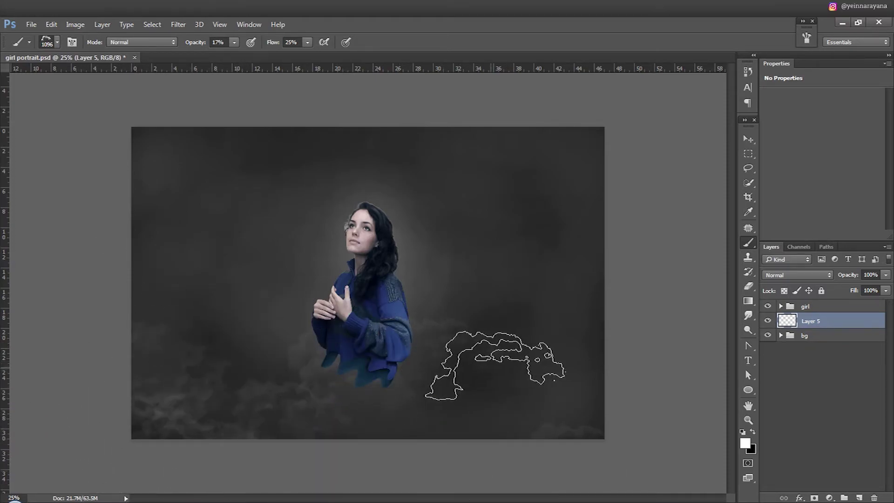
# Switch the cloud brush tip to 886, then to 1359
pyautogui.rightClick(494, 366)
pyautogui.doubleClick(517, 404)
pyautogui.rightClick(347, 396)
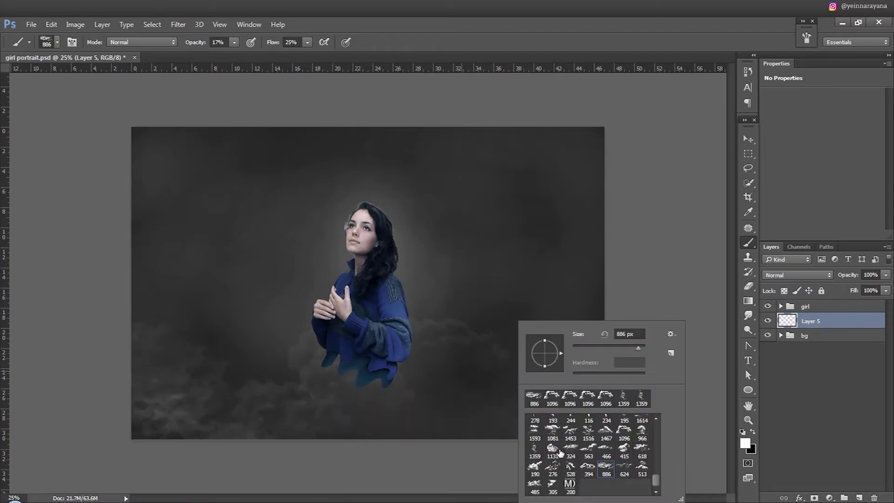
pyautogui.press('Return')
pyautogui.rightClick(410, 372)
pyautogui.moveTo(450, 322); pyautogui.dragTo(470, 322)
pyautogui.press('Return')
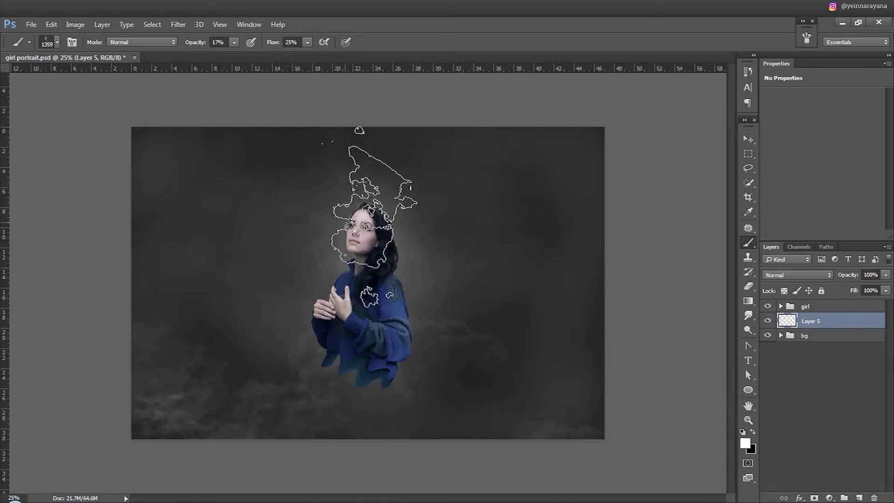
# Erase the extra cloud strokes along the bottom of the canvas
pyautogui.rightClick(636, 346)
pyautogui.press('e')
pyautogui.rightClick(637, 266)
pyautogui.press('Return')
pyautogui.moveTo(156, 418); pyautogui.dragTo(594, 447)
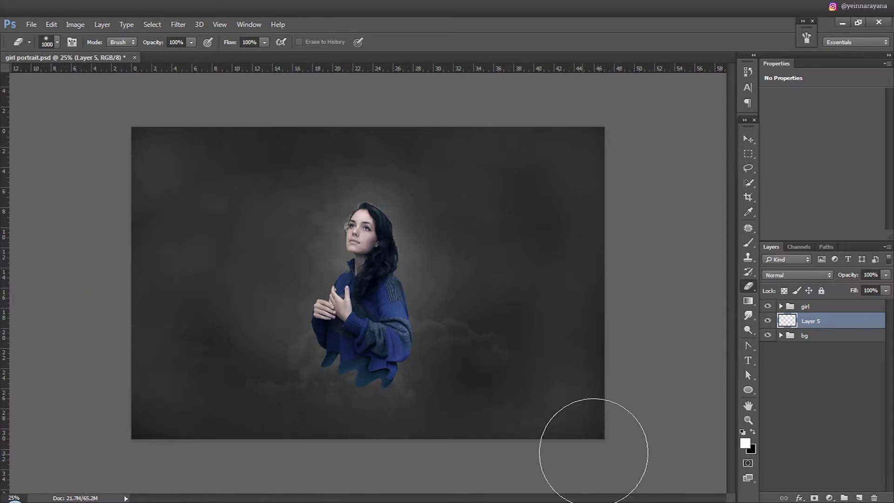
# With the 618 cloud tip, stamp a cloud beside the girl on new Layer 6
pyautogui.press('b')
pyautogui.rightClick(595, 447)
pyautogui.doubleClick(465, 419)
pyautogui.rightClick(448, 321)
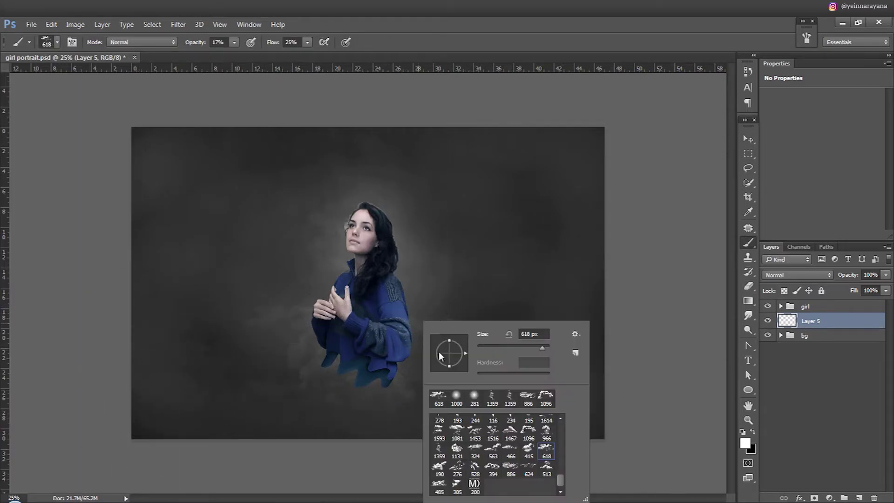
pyautogui.press('Return')
pyautogui.hotkey('ctrl', 'shift', 'n')
pyautogui.press('Return')
pyautogui.rightClick(442, 298)
pyautogui.click(509, 251)
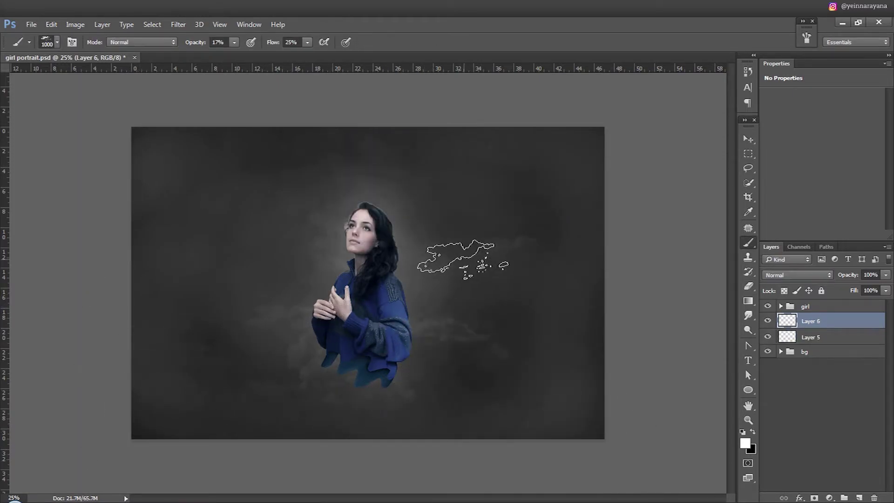
# Free Transform the stamped cloud, moving it under the girl's right arm and rotating it slightly
pyautogui.hotkey('ctrl', 't')
pyautogui.rightClick(470, 255)
pyautogui.click(503, 466)
pyautogui.moveTo(447, 289); pyautogui.dragTo(450, 322)
pyautogui.moveTo(588, 356); pyautogui.dragTo(508, 320)
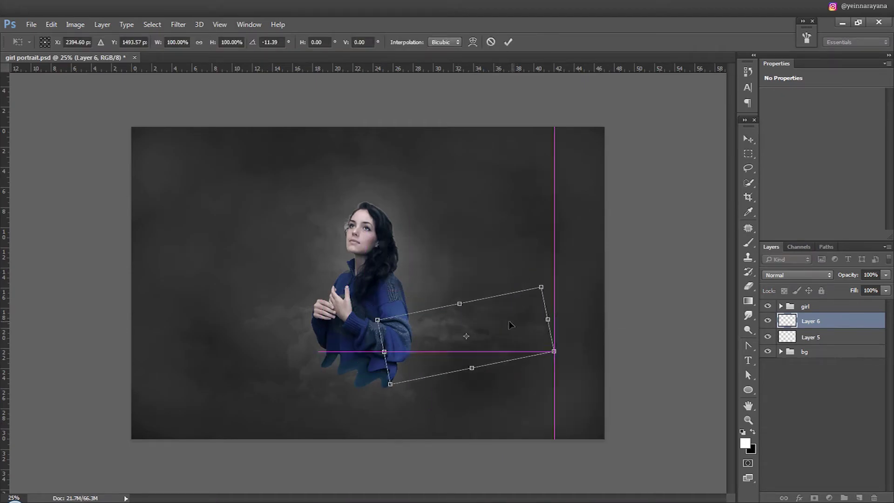
pyautogui.press('Return')
# Return to Layer 5 and choose the 1359 cloud brush tip
pyautogui.rightClick(419, 310)
pyautogui.press('Return')
pyautogui.hotkey('alt', '[')
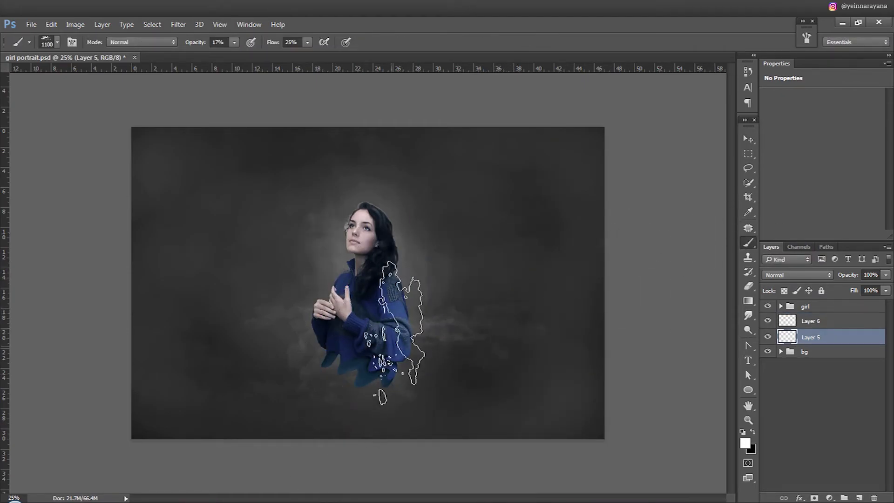
pyautogui.rightClick(373, 262)
pyautogui.click(384, 446)
pyautogui.press('Return')
pyautogui.rightClick(391, 296)
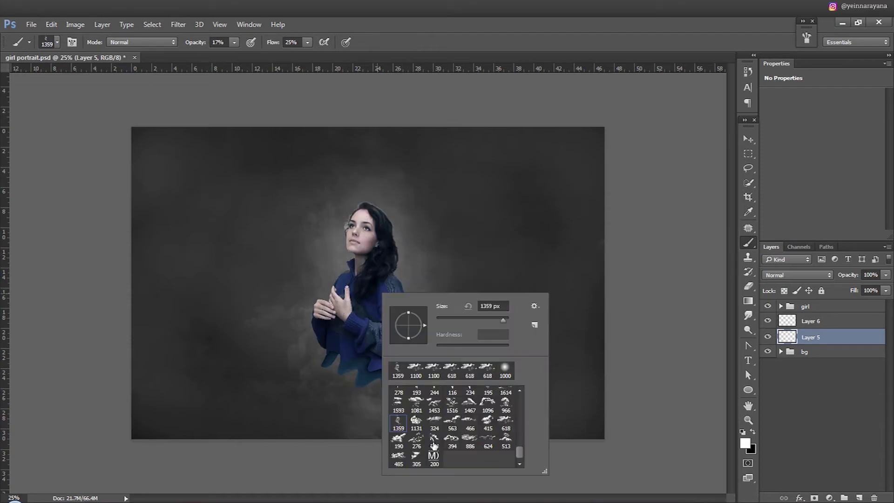
pyautogui.click(419, 437)
pyautogui.press('Return')
# Paint clouds to the left of the girl with the 1000 cloud tip
pyautogui.rightClick(326, 322)
pyautogui.click(418, 437)
pyautogui.press('Return')
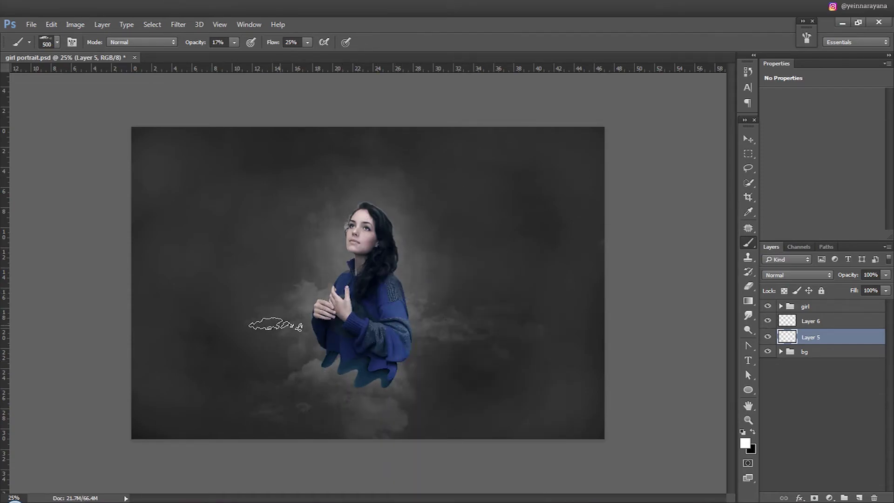
pyautogui.moveTo(240, 319); pyautogui.dragTo(197, 319)
pyautogui.hotkey('ctrl', 'shift', 'n')
# Position Layer 7's cloud and stretch a transformed copy across the girl's left side
pyautogui.press('Return')
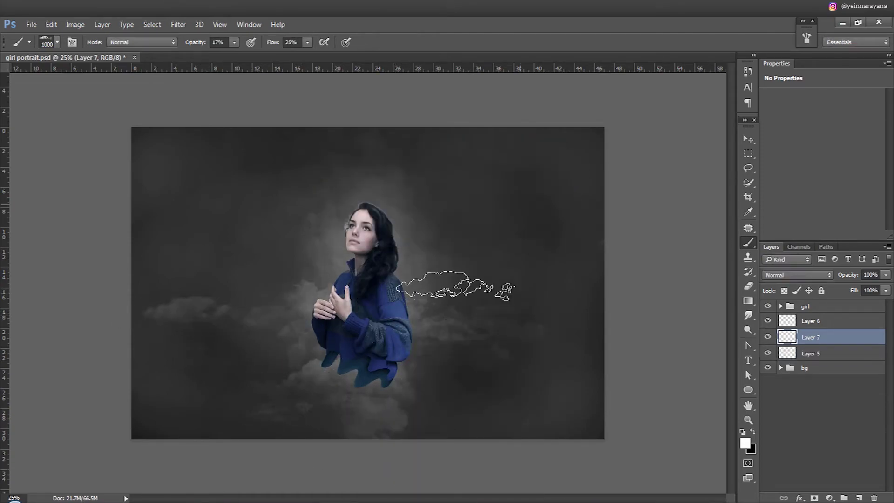
pyautogui.press('v')
pyautogui.moveTo(524, 328)
pyautogui.mouseDown()
pyautogui.moveTo(399, 339)
pyautogui.moveTo(204, 326)
pyautogui.mouseUp()
pyautogui.hotkey('ctrl', 't')
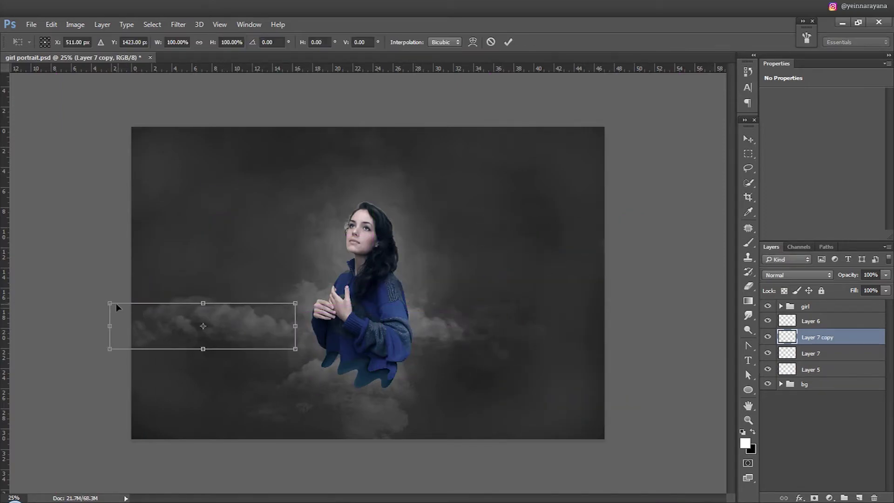
pyautogui.moveTo(116, 303); pyautogui.dragTo(11, 270)
pyautogui.press('Return')
pyautogui.press('7')
pyautogui.press('7')
pyautogui.moveTo(810, 337); pyautogui.dragTo(800, 370)
# Move Layer 7 copy below Layer 5 and lower Layer 5's opacity to 74%
pyautogui.moveTo(419, 361); pyautogui.dragTo(421, 368)
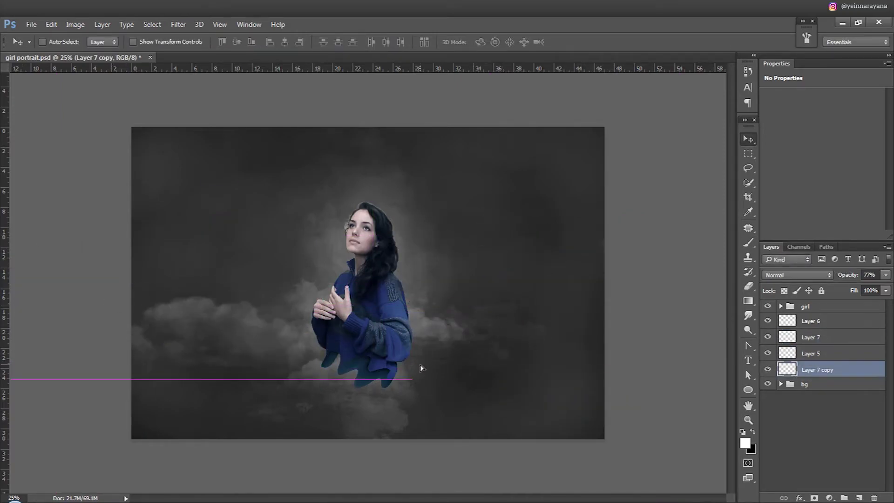
pyautogui.click(811, 353)
pyautogui.moveTo(846, 275); pyautogui.dragTo(840, 277)
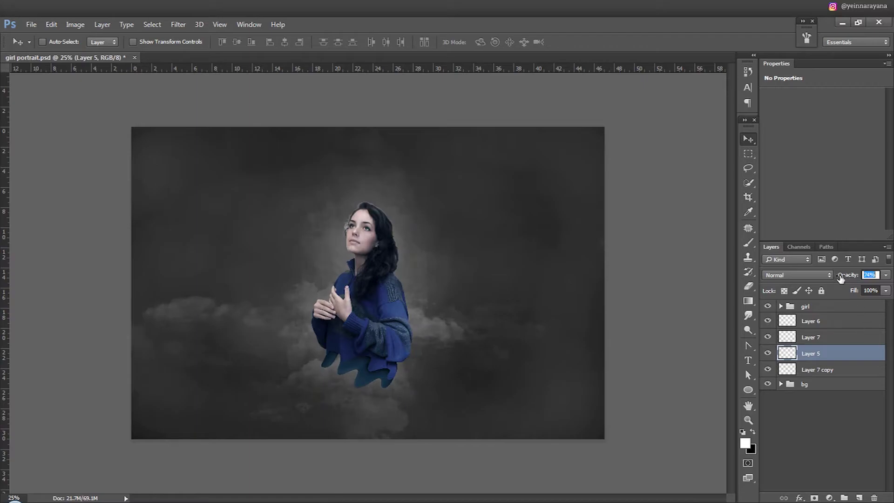
pyautogui.click(775, 340)
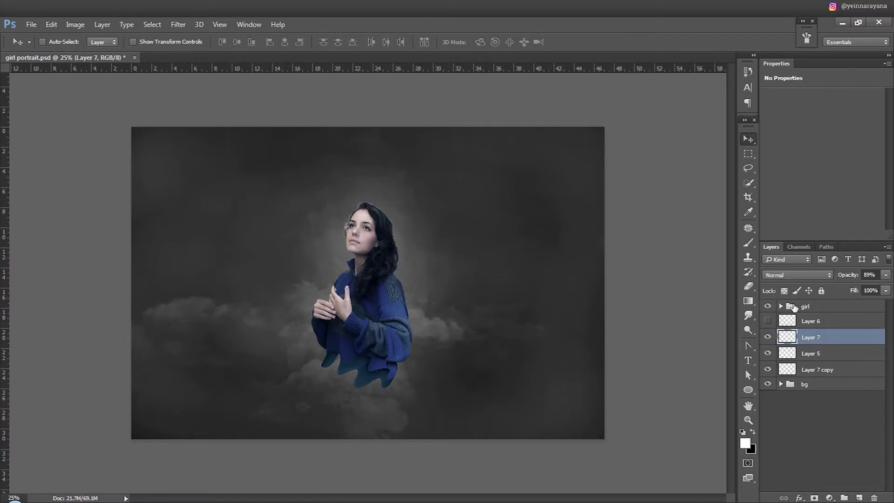
pyautogui.click(798, 322)
# On a new layer, paint large clouds with the 618 tip at about 3256 px
pyautogui.hotkey('ctrl', 'shift', 'n')
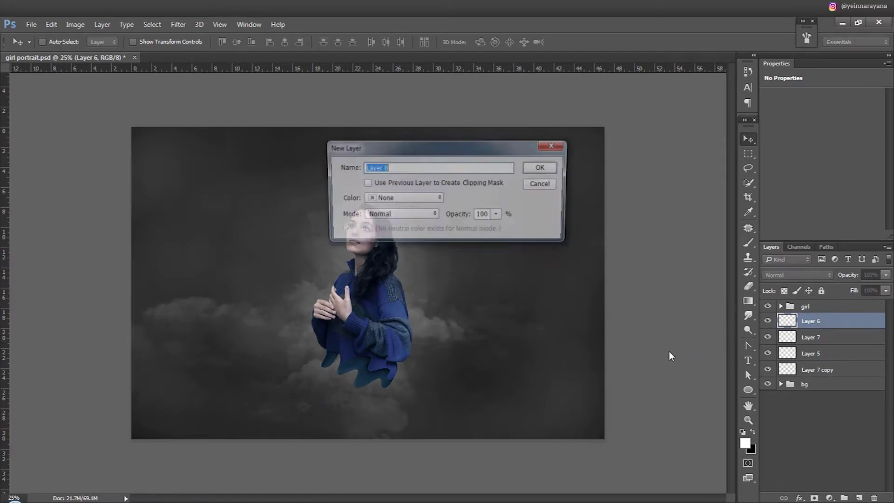
pyautogui.write('\\')
pyautogui.press('Return')
pyautogui.press('b')
pyautogui.rightClick(438, 322)
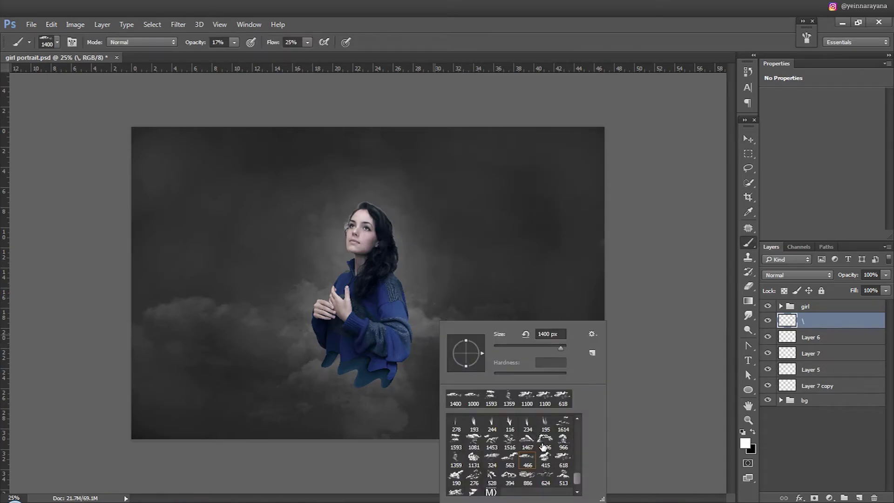
pyautogui.click(562, 461)
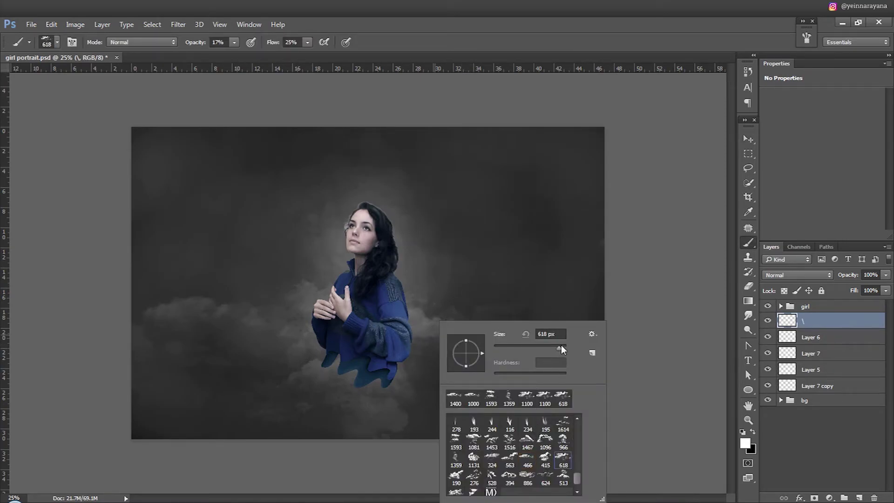
pyautogui.moveTo(560, 348); pyautogui.dragTo(564, 348)
pyautogui.press('Return')
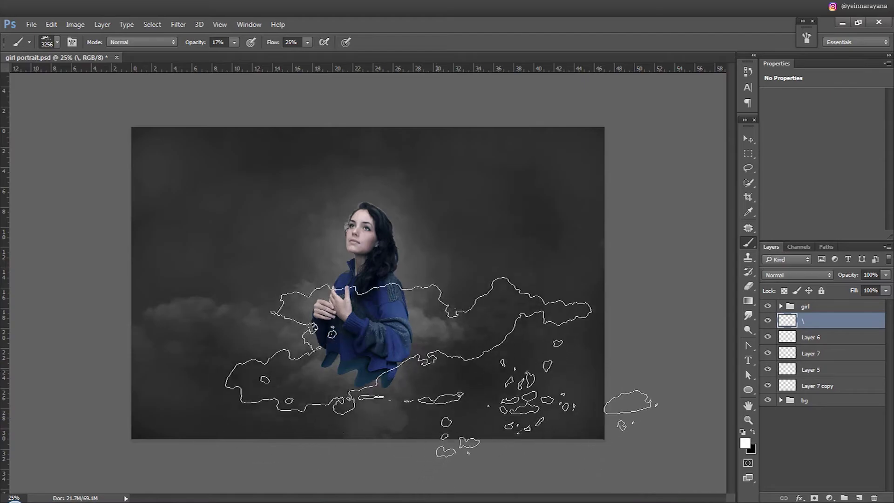
pyautogui.press('[')
pyautogui.press('[')
pyautogui.press('[')
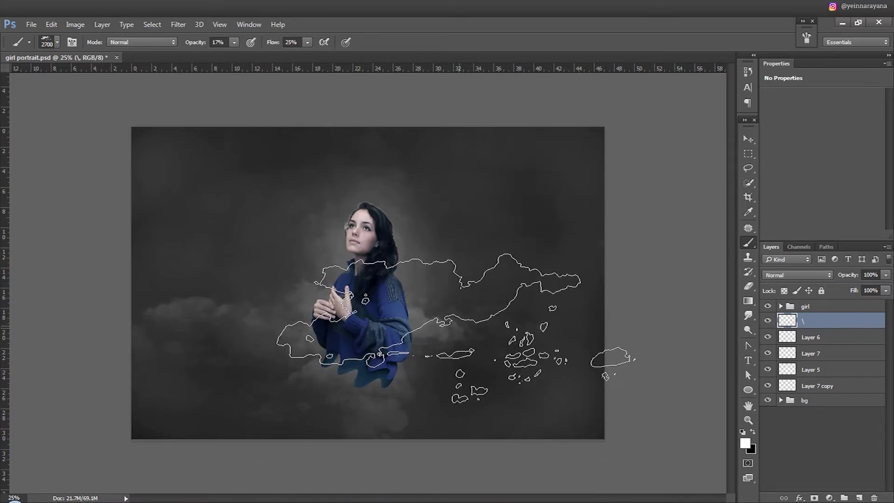
# Shift the new clouds into place around the girl and group all cloud layers
pyautogui.press('v')
pyautogui.moveTo(519, 358)
pyautogui.mouseDown()
pyautogui.moveTo(547, 387)
pyautogui.moveTo(530, 395)
pyautogui.mouseUp()
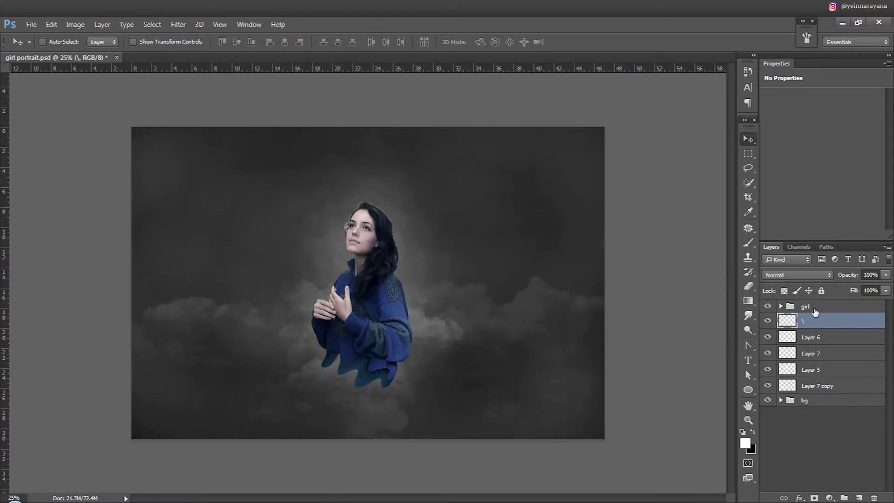
pyautogui.keyDown('shift'); pyautogui.click(813, 386); pyautogui.keyUp('shift')
pyautogui.hotkey('ctrl', 'g')
pyautogui.write('bg clo')
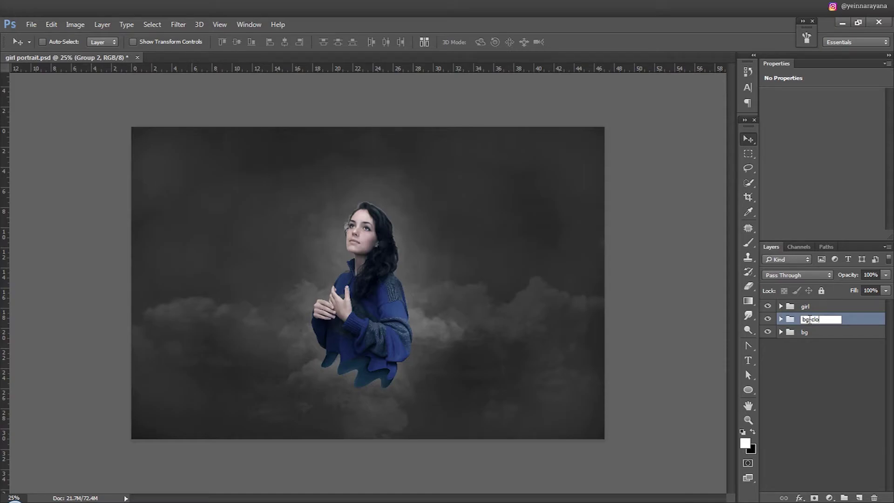
# Name the cloud group bg-cloud and select the girl group
pyautogui.write('ud')
pyautogui.press('Return')
pyautogui.click(805, 306)
pyautogui.click(743, 144)
# Add Layer 8 above the girl and set up a slightly larger cloud brush
pyautogui.hotkey('ctrl', 'shift', 'n')
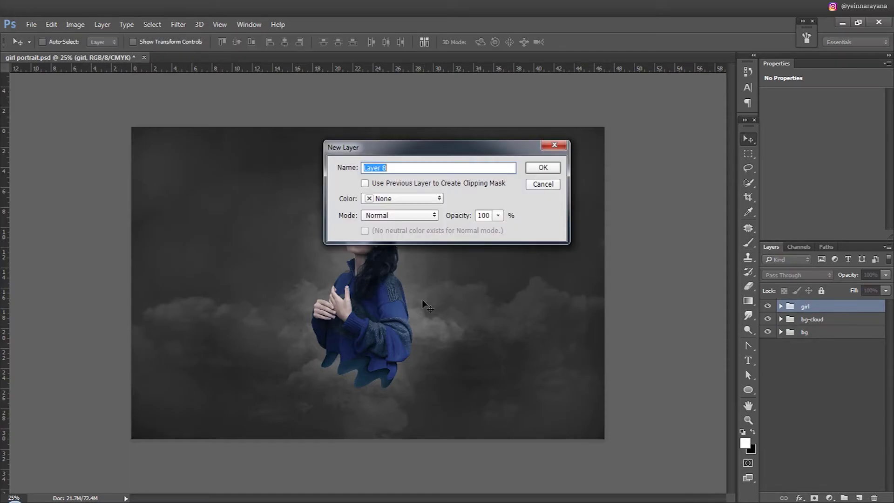
pyautogui.press('Return')
pyautogui.press('b')
pyautogui.scroll(2, 433, 307)
pyautogui.scroll(1, 465, 353)
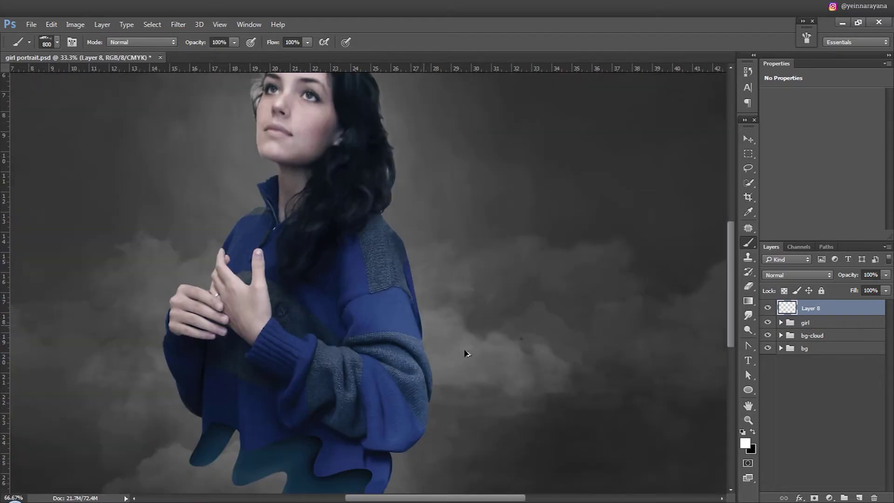
pyautogui.hotkey('ctrl', 'alt', '2')
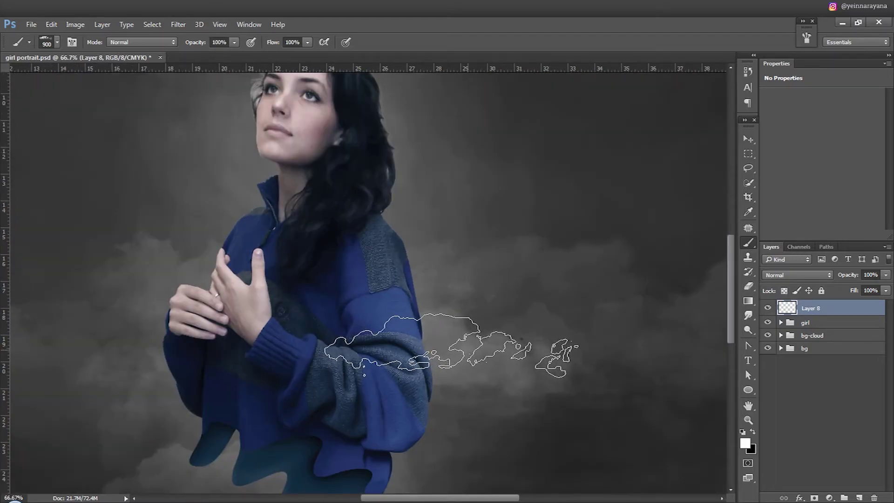
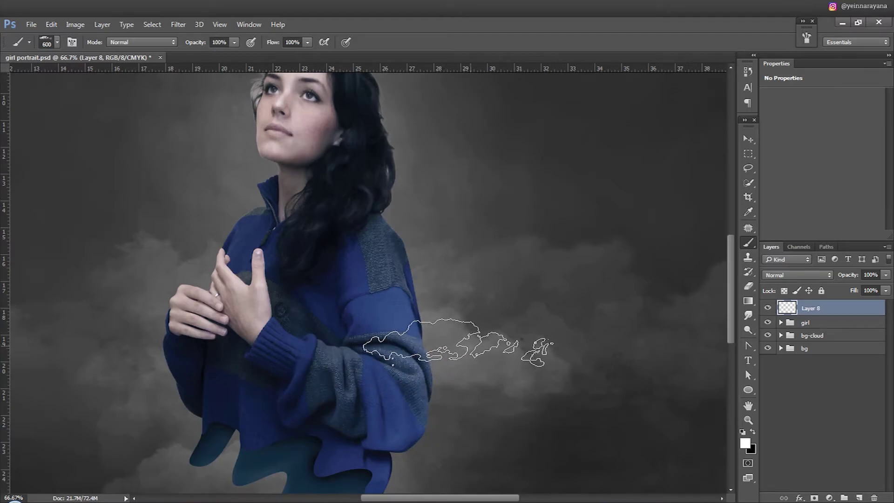
# Fill the cloud selection with white and add a new empty layer
pyautogui.press('v')
pyautogui.hotkey('ctrl', '0')
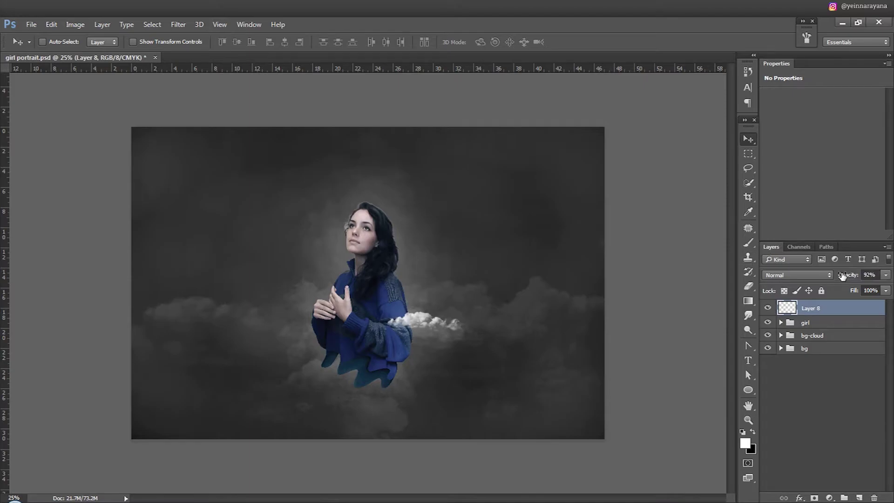
pyautogui.hotkey('ctrl', '+')
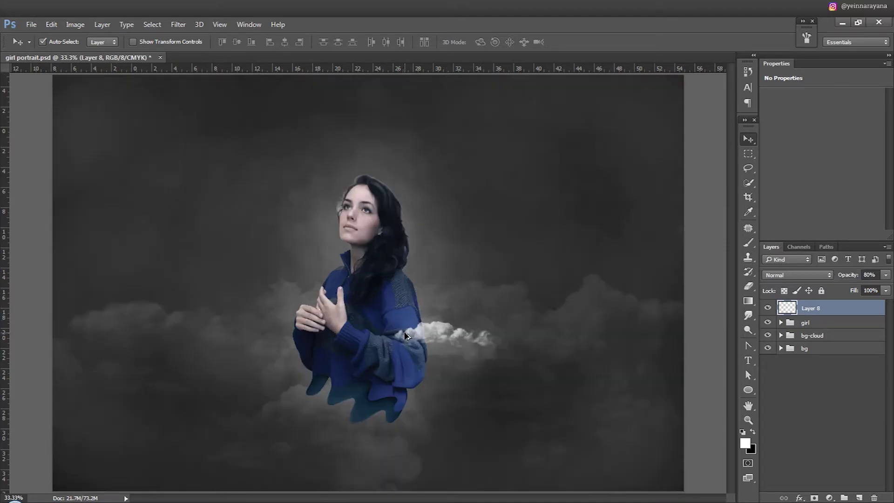
pyautogui.hotkey('ctrl', 'shift', 'n')
pyautogui.press('Return')
# Stamp small cloud-brush puffs beside the girl's hands and erase excess parts
pyautogui.press('b')
pyautogui.rightClick(424, 322)
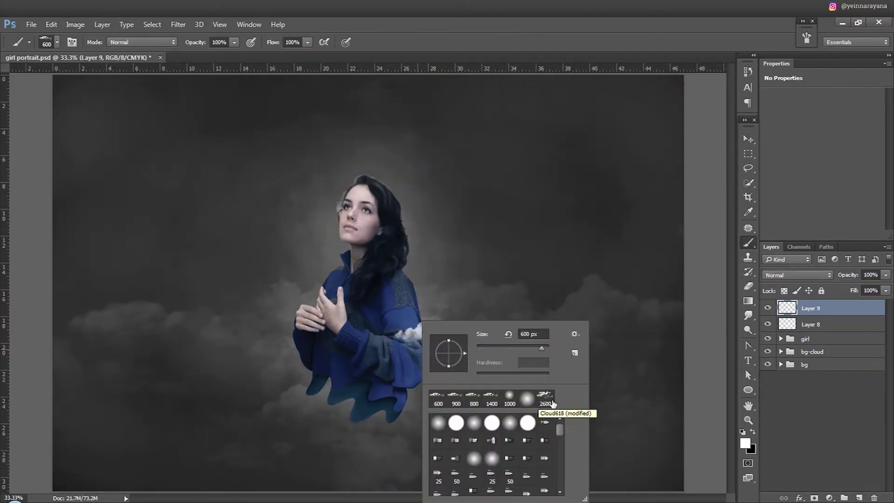
pyautogui.doubleClick(552, 403)
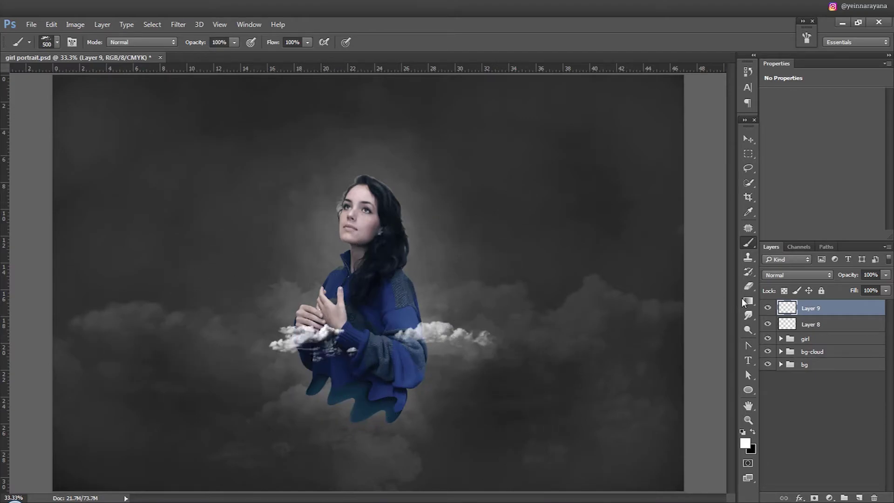
pyautogui.rightClick(352, 321)
pyautogui.rightClick(311, 321)
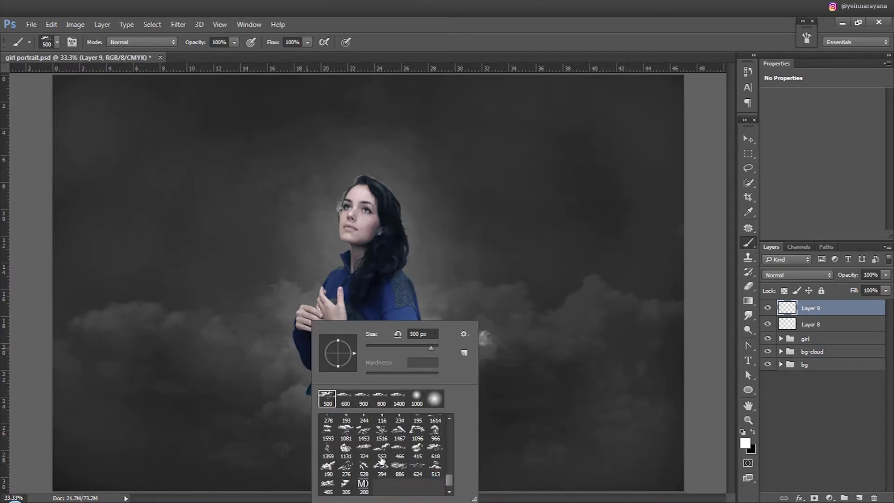
pyautogui.doubleClick(328, 484)
pyautogui.click(232, 338)
pyautogui.click(280, 340)
pyautogui.click(219, 338)
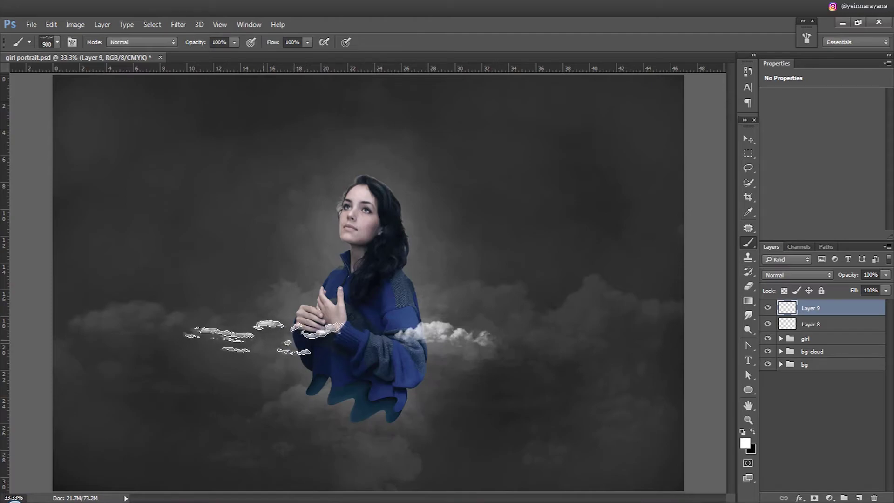
pyautogui.press('v')
pyautogui.press('e')
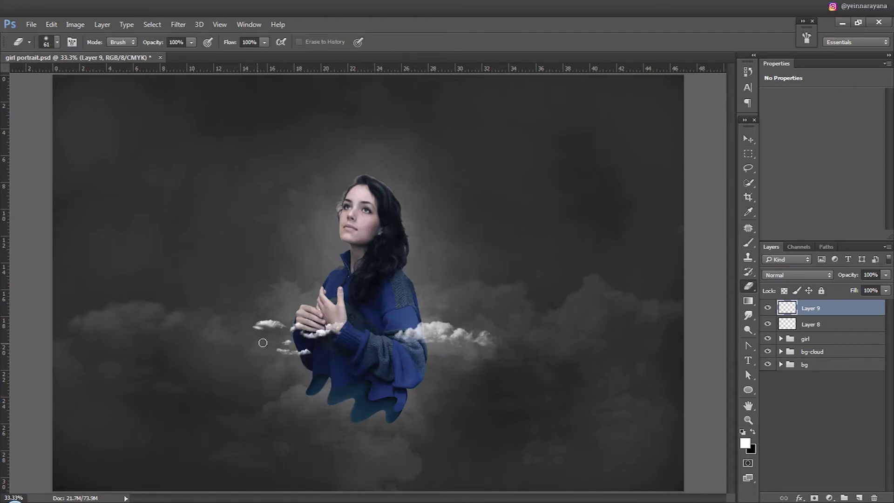
pyautogui.press('b')
pyautogui.rightClick(335, 372)
# On a new layer, stamp a large cloud under the girl with the 466/886 cloud brushes
pyautogui.press('Escape')
pyautogui.hotkey('ctrl', 'shift', 'alt', 'n')
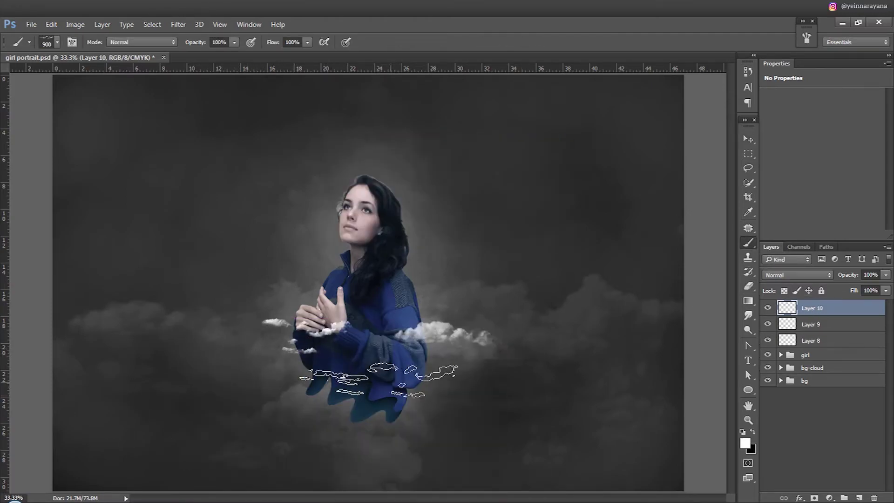
pyautogui.rightClick(378, 380)
pyautogui.doubleClick(469, 449)
pyautogui.rightClick(457, 430)
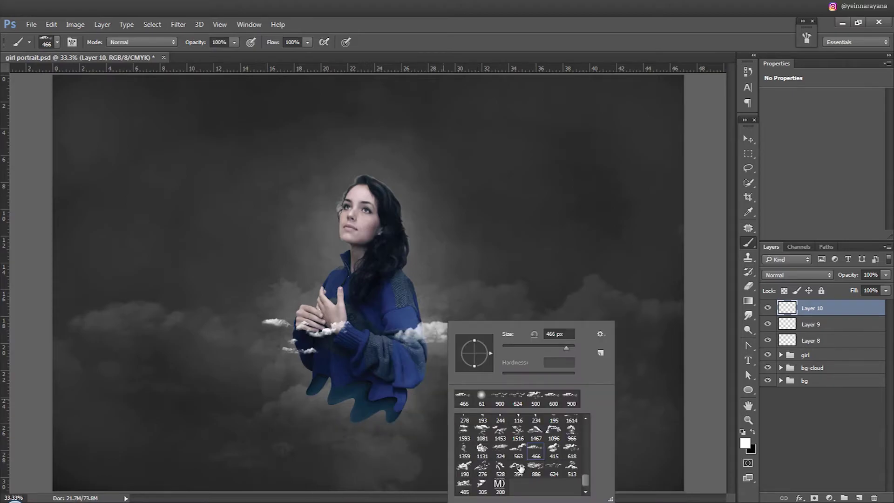
pyautogui.press('Escape')
pyautogui.rightClick(388, 414)
pyautogui.doubleClick(467, 465)
pyautogui.click(377, 401)
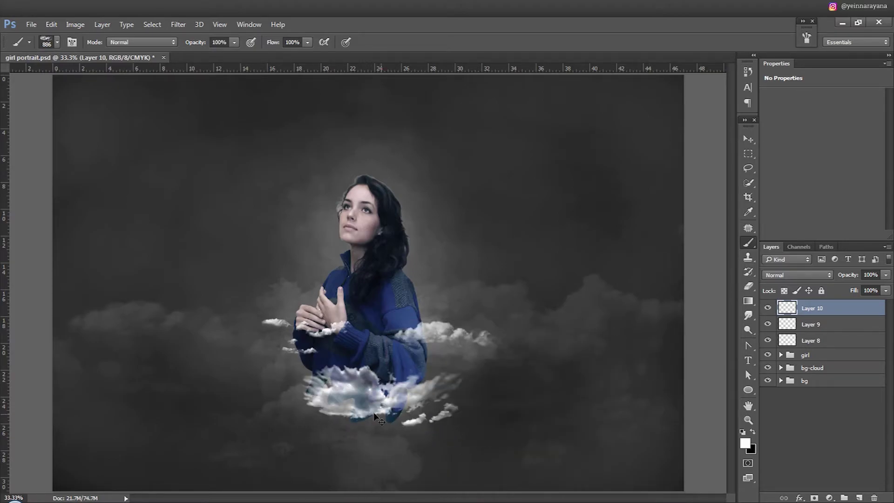
# Move Layer 10 below the girl group, shift its cloud under the sweater, and add a layer above
pyautogui.moveTo(812, 308); pyautogui.dragTo(812, 362)
pyautogui.press('v')
pyautogui.moveTo(335, 396)
pyautogui.mouseDown()
pyautogui.moveTo(433, 412)
pyautogui.moveTo(435, 403)
pyautogui.moveTo(395, 394)
pyautogui.mouseUp()
pyautogui.hotkey('ctrl', 'shift', 'alt', 'n')
pyautogui.press('b')
pyautogui.rightClick(469, 404)
pyautogui.press('Escape')
# On a new layer above Layer 9, stamp a cloud by the face, erasing where it covers the mouth
pyautogui.press('v')
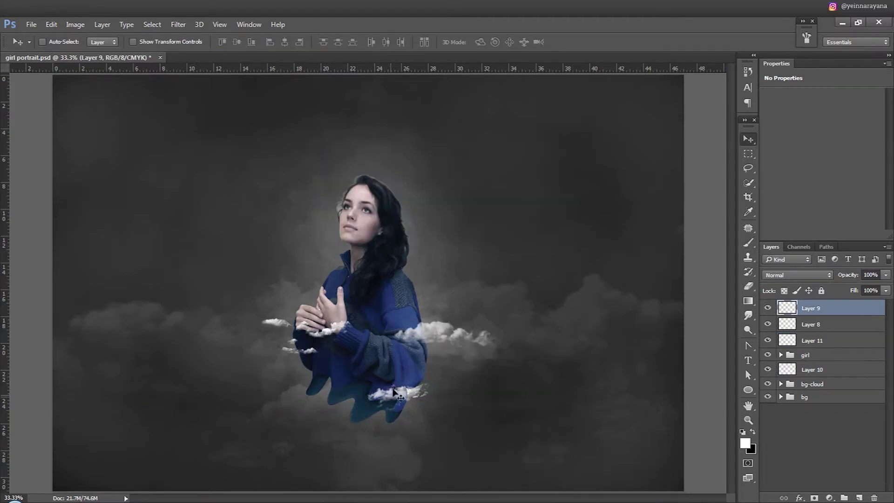
pyautogui.hotkey('ctrl', 'shift', 'alt', 'n')
pyautogui.press('b')
pyautogui.rightClick(369, 291)
pyautogui.press('Escape')
pyautogui.click(377, 215)
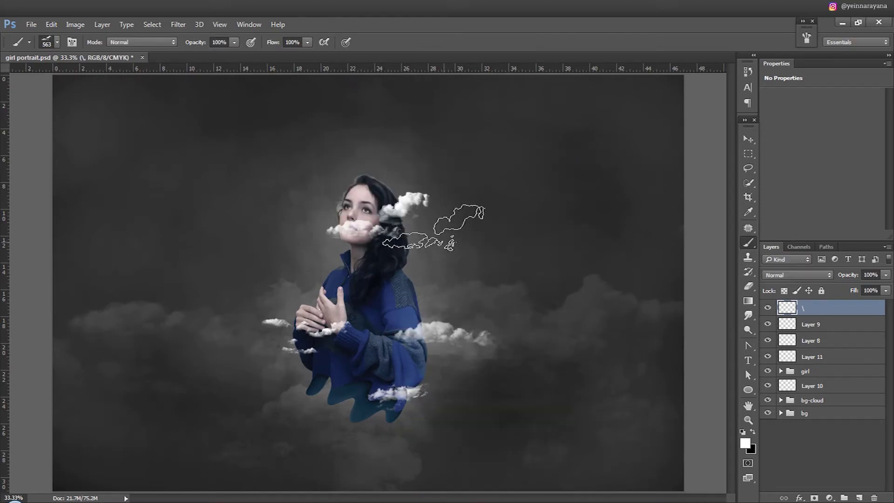
pyautogui.press('e')
pyautogui.moveTo(335, 228); pyautogui.dragTo(398, 258)
pyautogui.press('v')
# On a new layer above Layer 10, stamp a cloud near the sweater and move it up-right
pyautogui.click(812, 386)
pyautogui.press('b')
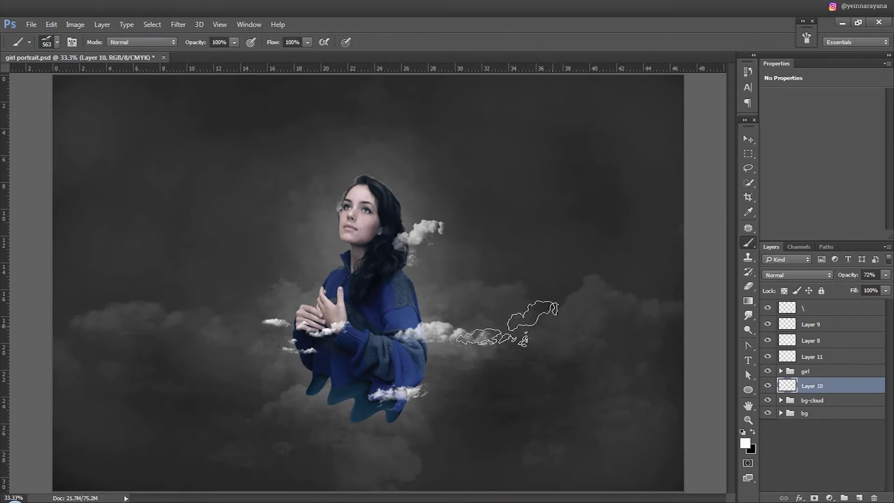
pyautogui.rightClick(504, 322)
pyautogui.press('Escape')
pyautogui.hotkey('ctrl', 'shift', 'alt', 'n')
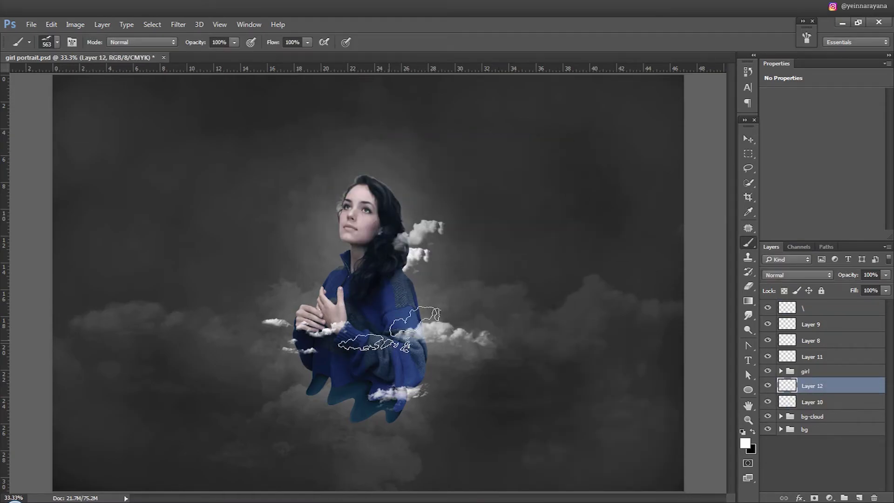
pyautogui.click(431, 266)
pyautogui.press('v')
pyautogui.moveTo(465, 242); pyautogui.dragTo(481, 222)
pyautogui.press('e')
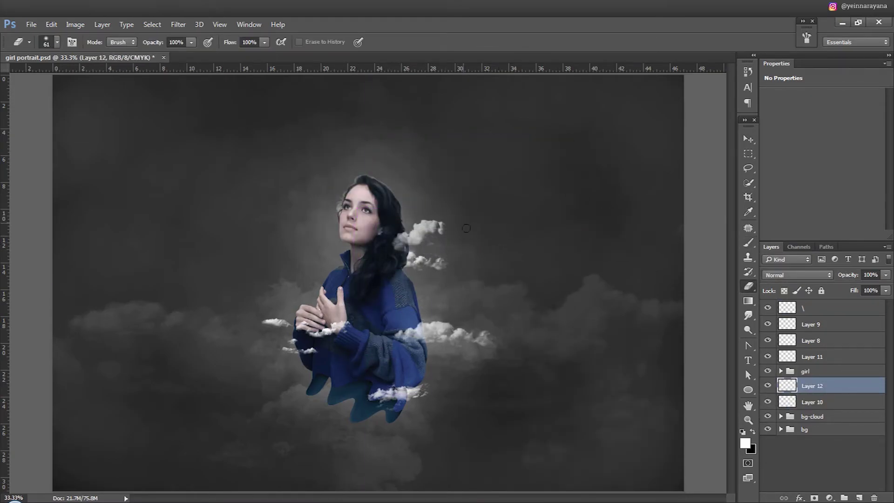
pyautogui.press('v')
# Group the cloud layers as 'foreground-cloud' and collapse the bg-cloud group
pyautogui.click(828, 307)
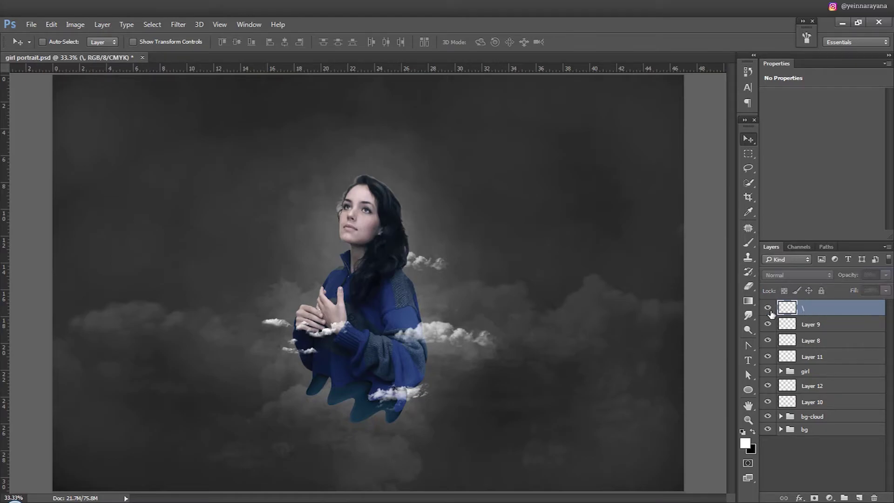
pyautogui.click(780, 416)
pyautogui.hotkey('ctrl', 'g')
pyautogui.doubleClick(810, 306)
pyautogui.write('foreground-cloud')
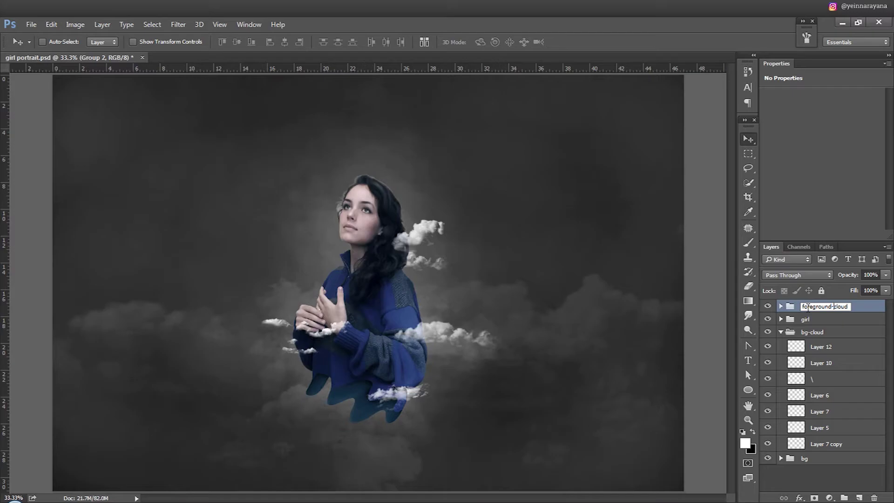
pyautogui.click(780, 331)
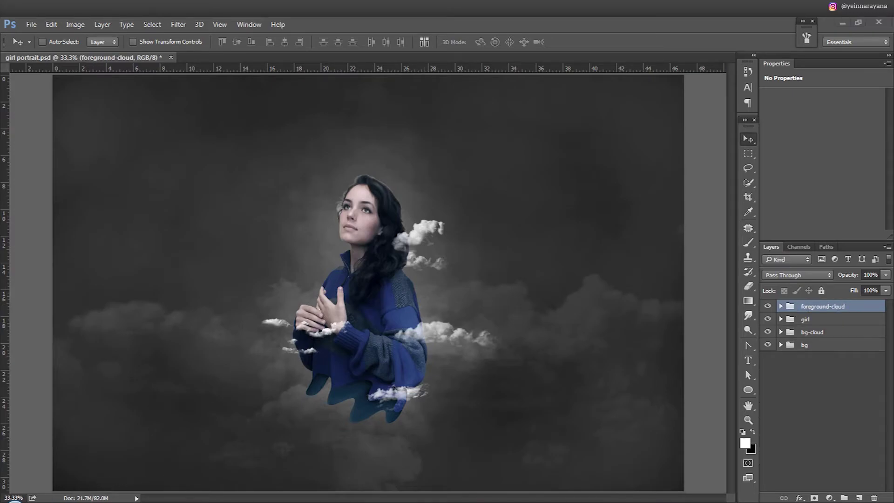
pyautogui.click(135, 452)
# Place 4.png, scale it to about 27%, rasterize it, and move it left of the girl
pyautogui.moveTo(231, 100)
pyautogui.mouseDown()
pyautogui.moveTo(325, 477)
pyautogui.moveTo(284, 270)
pyautogui.mouseUp()
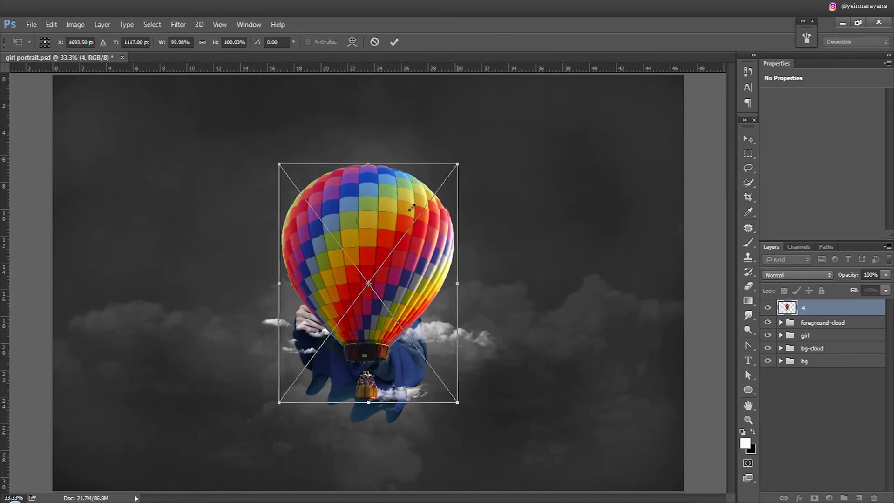
pyautogui.moveTo(412, 207); pyautogui.dragTo(384, 243)
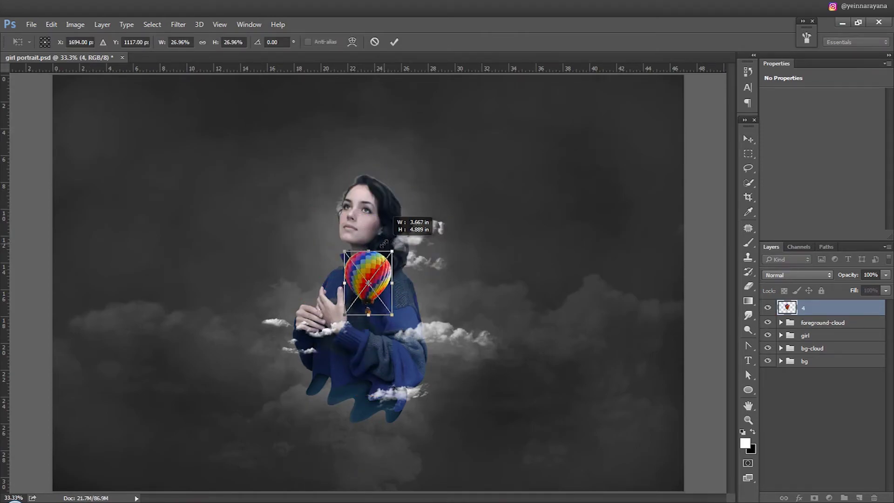
pyautogui.press('Return')
pyautogui.rightClick(823, 312)
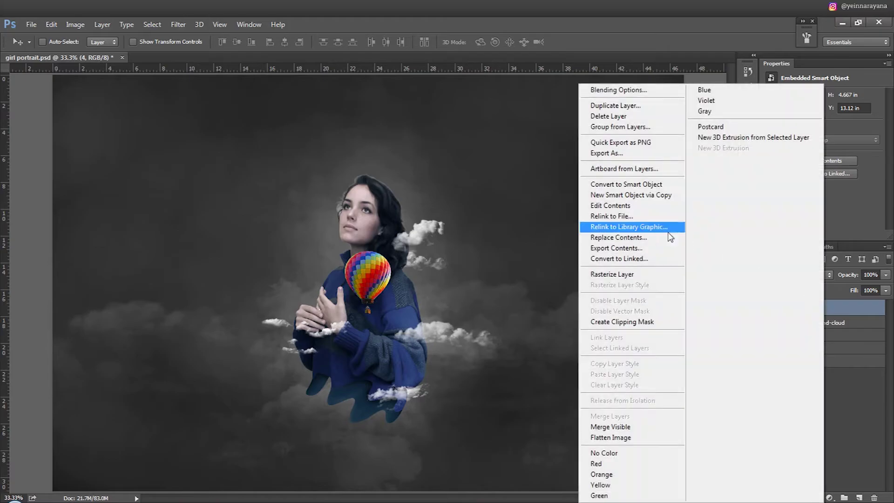
pyautogui.click(605, 276)
pyautogui.moveTo(438, 283); pyautogui.dragTo(248, 310)
# Reduce the balloon's saturation to -62 and add a new empty layer
pyautogui.press('i')
pyautogui.hotkey('ctrl', 'u')
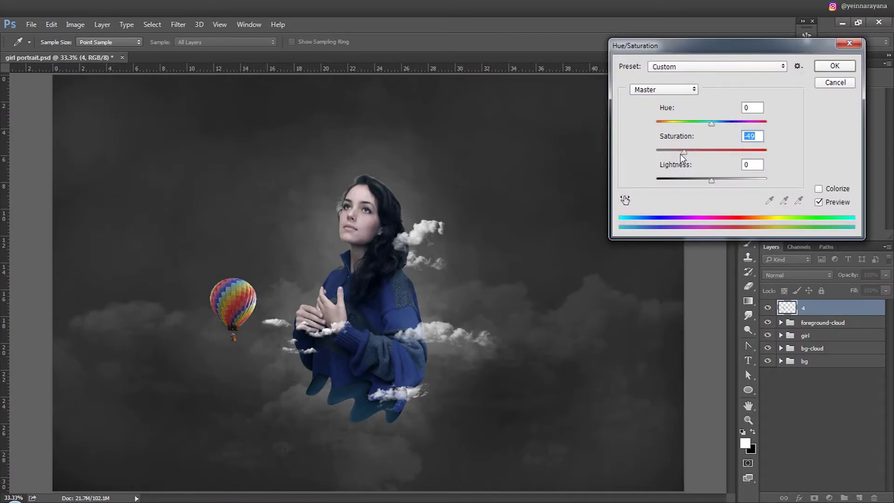
pyautogui.moveTo(683, 153); pyautogui.dragTo(677, 152)
pyautogui.click(824, 69)
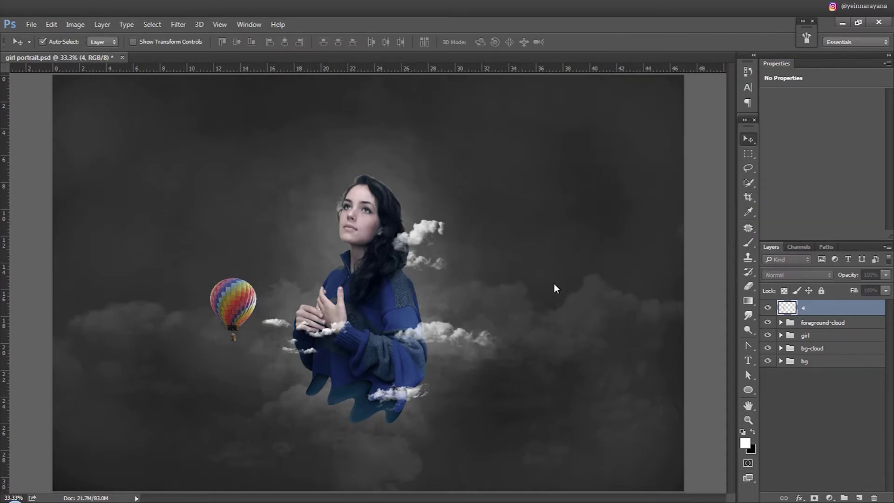
pyautogui.hotkey('ctrl', 'shift', 'n')
# Flip balloon layer 4 horizontally and reposition it left of the girl
pyautogui.press('Return')
pyautogui.scroll(1, 223, 321)
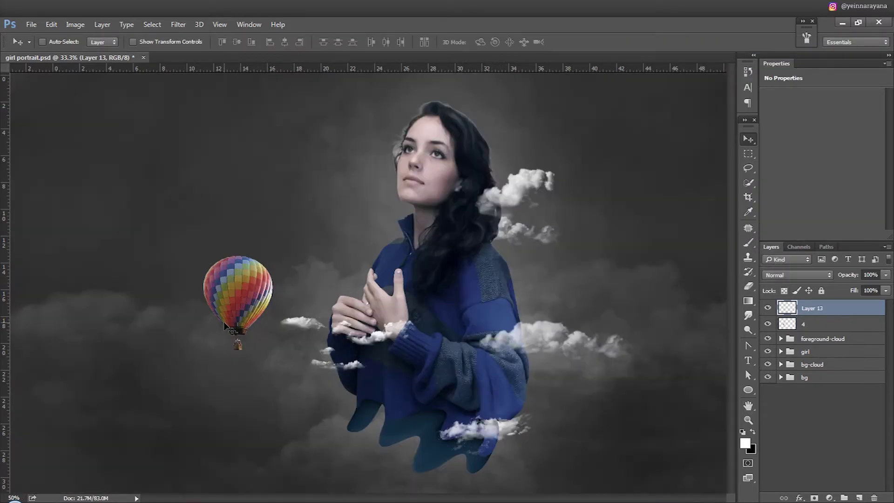
pyautogui.click(808, 321)
pyautogui.hotkey('ctrl', 't')
pyautogui.rightClick(262, 271)
pyautogui.click(333, 443)
pyautogui.press('Return')
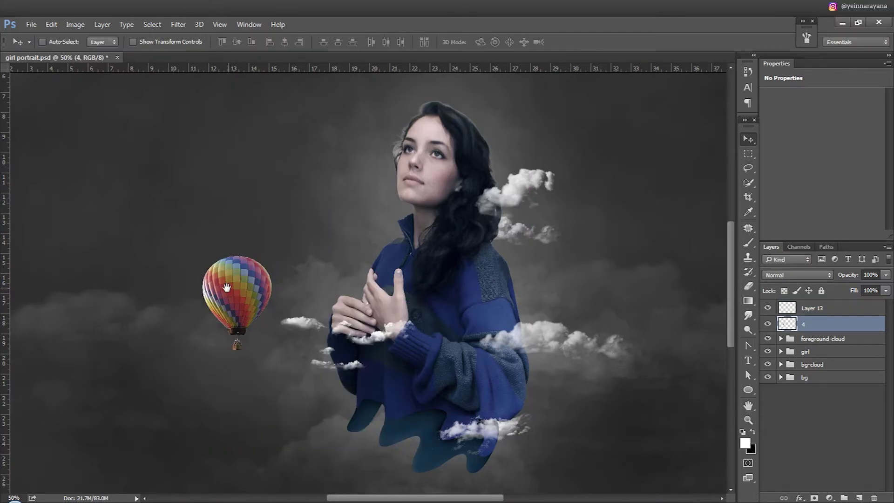
pyautogui.moveTo(227, 287); pyautogui.dragTo(366, 269)
# Paint a soft white glow around the balloon on Layer 13 with a soft round brush
pyautogui.click(797, 310)
pyautogui.press('b')
pyautogui.rightClick(281, 244)
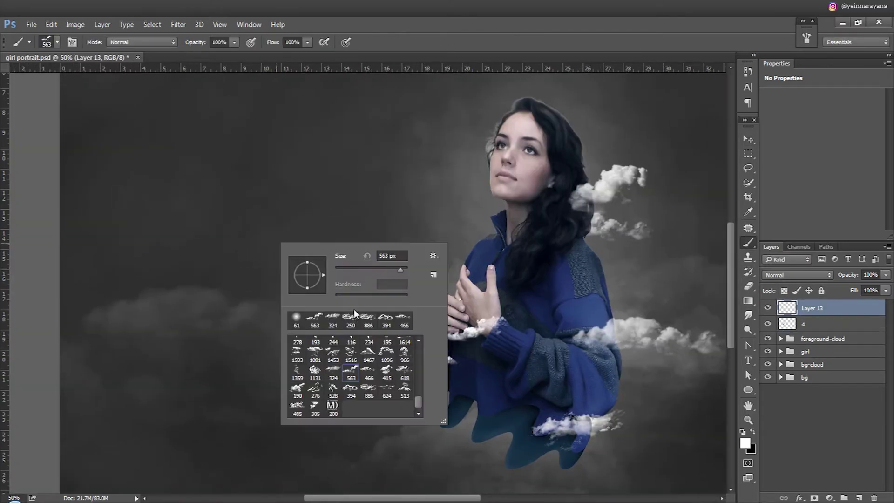
pyautogui.moveTo(417, 400); pyautogui.dragTo(418, 342)
pyautogui.doubleClick(330, 342)
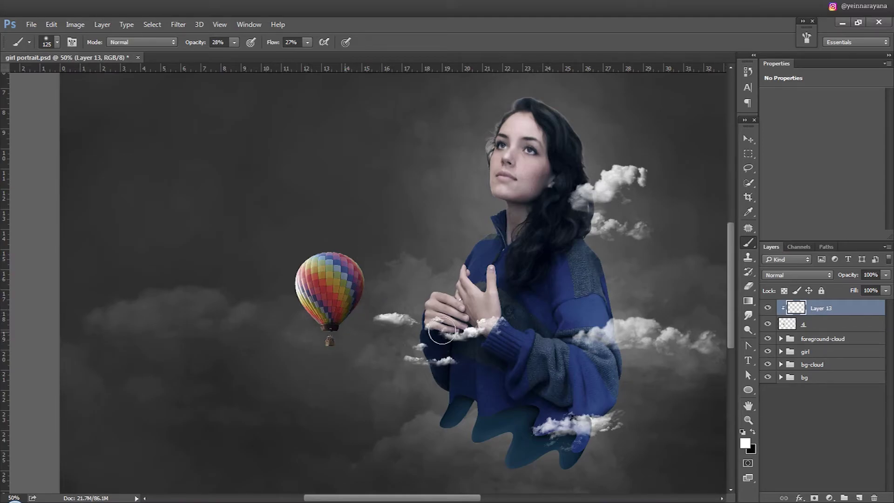
# Add Layer 14 beneath the balloon layer and set up the eraser to trim the glow
pyautogui.hotkey('ctrl', 'shift', 'n')
pyautogui.press('Return')
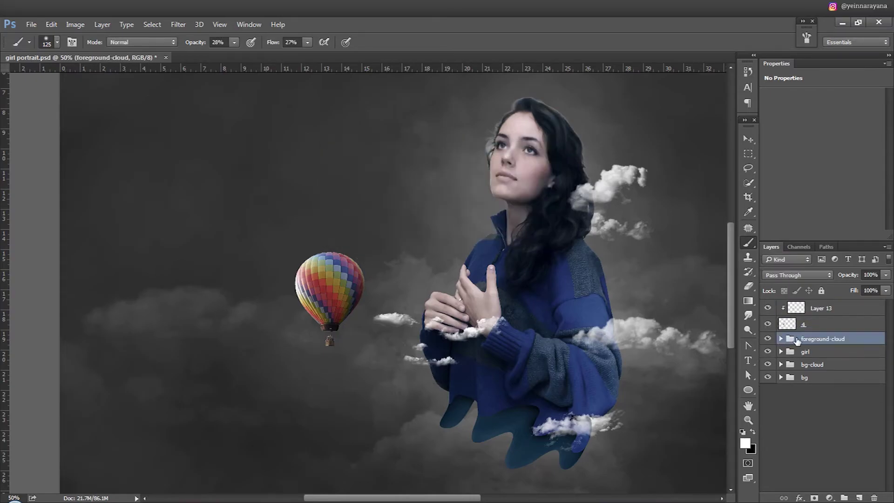
pyautogui.moveTo(805, 308); pyautogui.dragTo(805, 347)
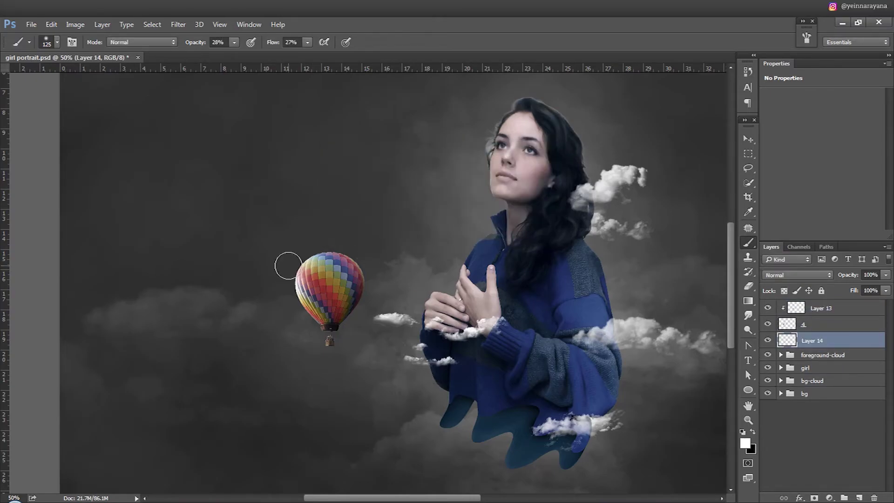
pyautogui.press('e')
pyautogui.rightClick(302, 292)
pyautogui.press('Return')
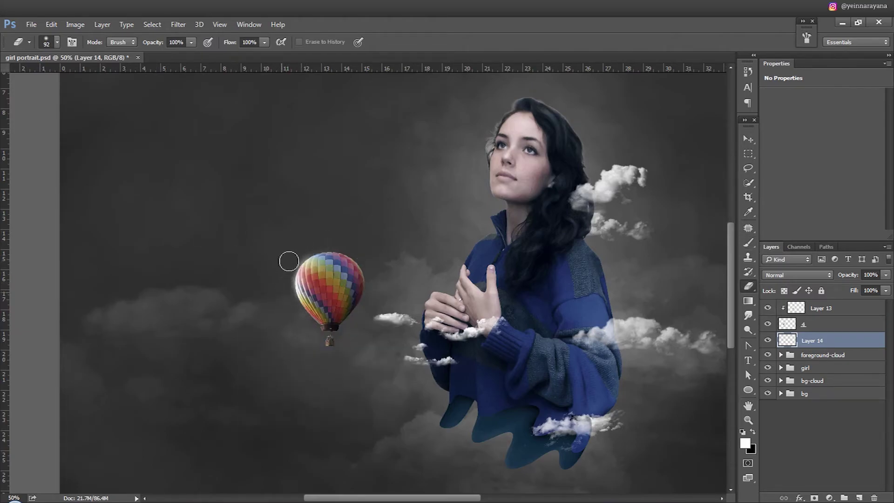
# Group the three balloon layers as ballon1 and nudge the balloon up and left
pyautogui.press('v')
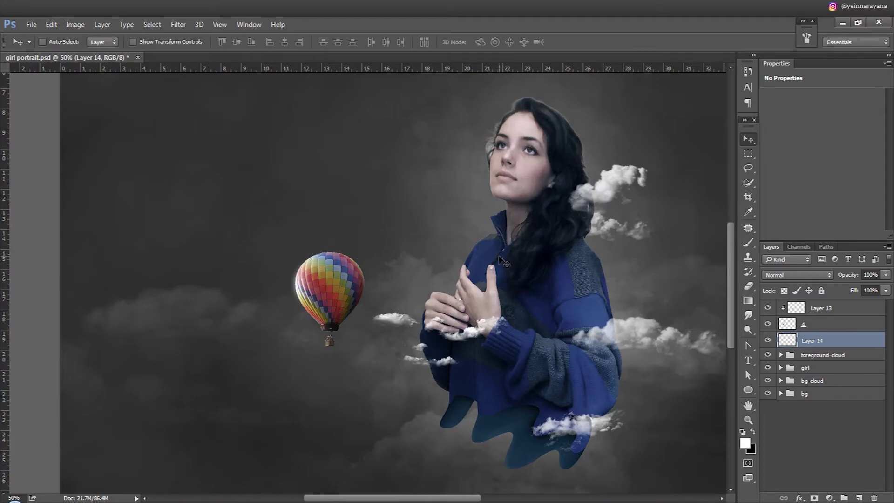
pyautogui.press('b')
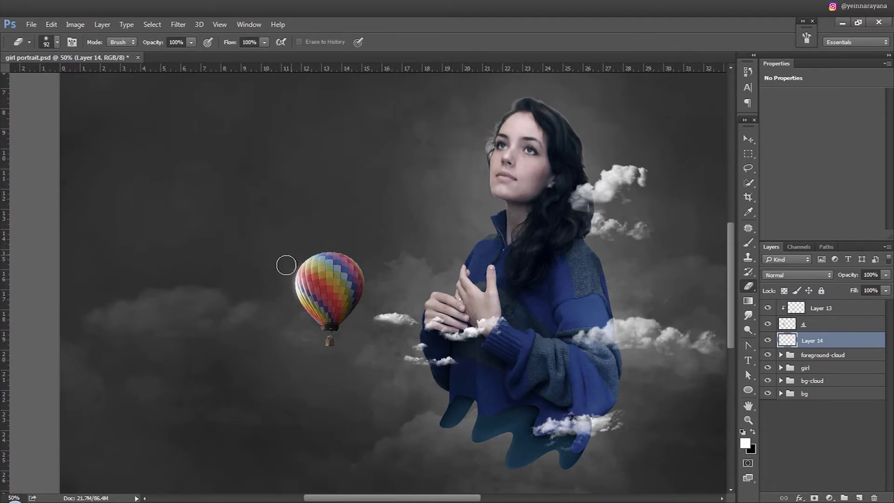
pyautogui.press('v')
pyautogui.keyDown('shift'); pyautogui.click(816, 308); pyautogui.keyUp('shift')
pyautogui.hotkey('ctrl', 'g')
pyautogui.write('ballon1')
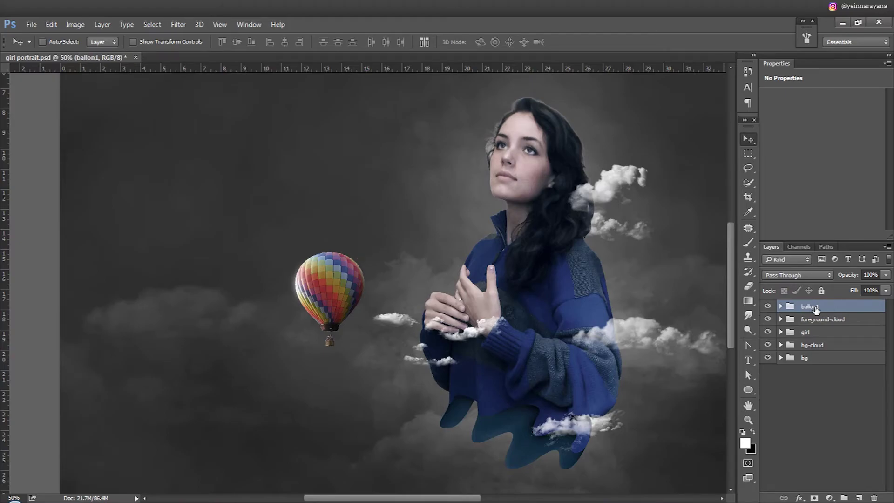
pyautogui.moveTo(388, 307); pyautogui.dragTo(373, 302)
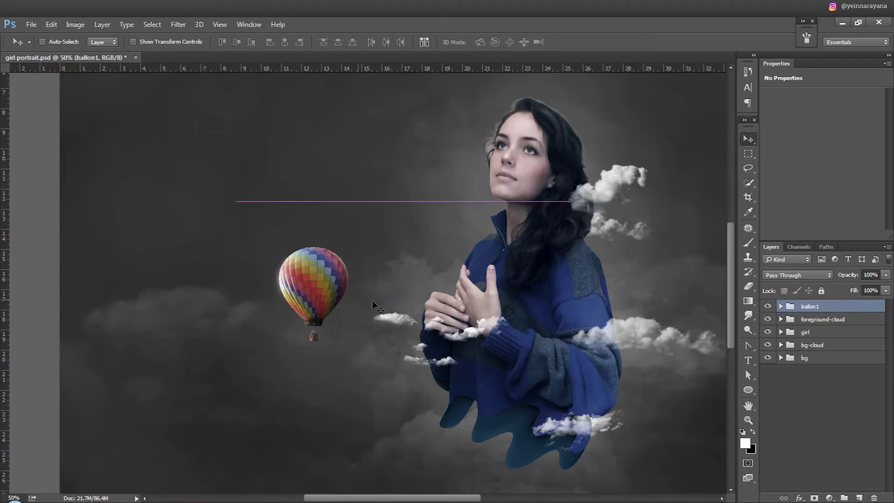
# On a new layer in the group, stamp white cloud-brush clouds below the balloon
pyautogui.hotkey('ctrl', 'shift', 'n')
pyautogui.press('Return')
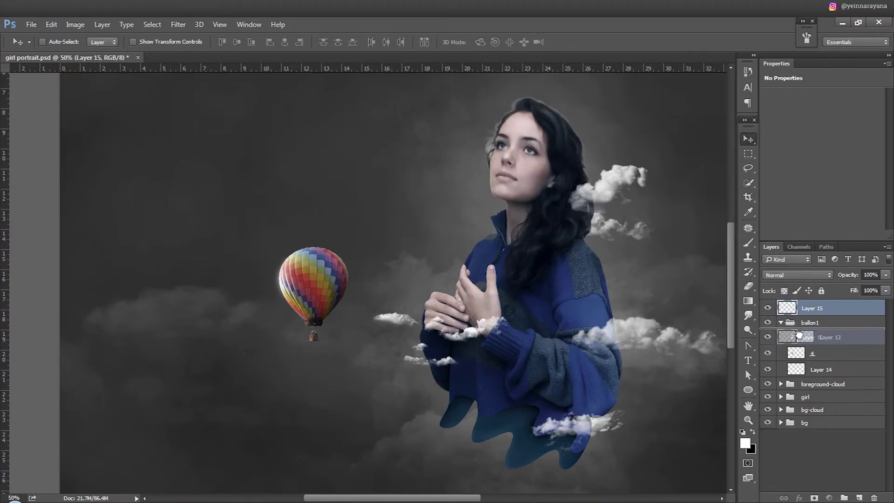
pyautogui.press('b')
pyautogui.rightClick(442, 320)
pyautogui.doubleClick(517, 447)
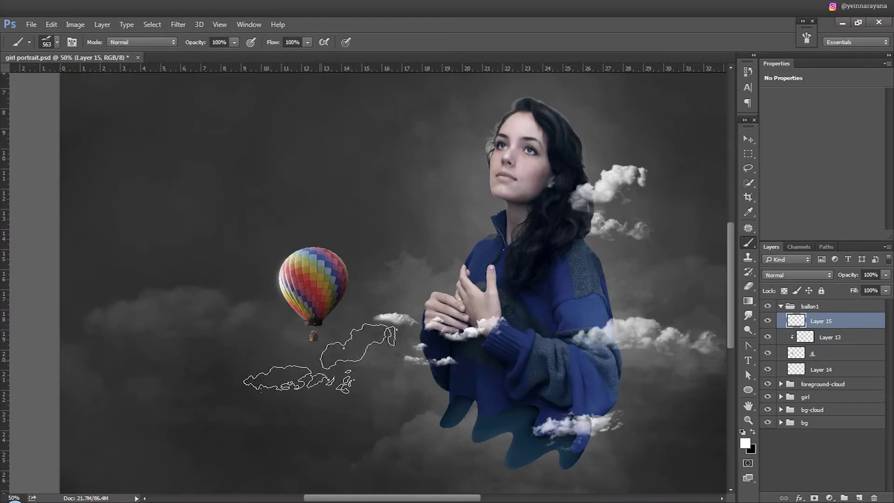
pyautogui.click(344, 330)
# Erase and shrink the cloud beneath the balloon
pyautogui.press('e')
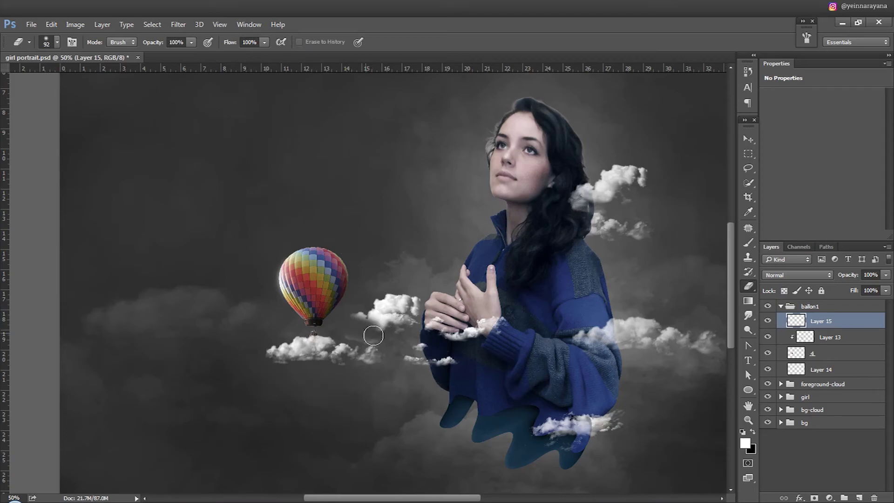
pyautogui.hotkey('ctrl', 't')
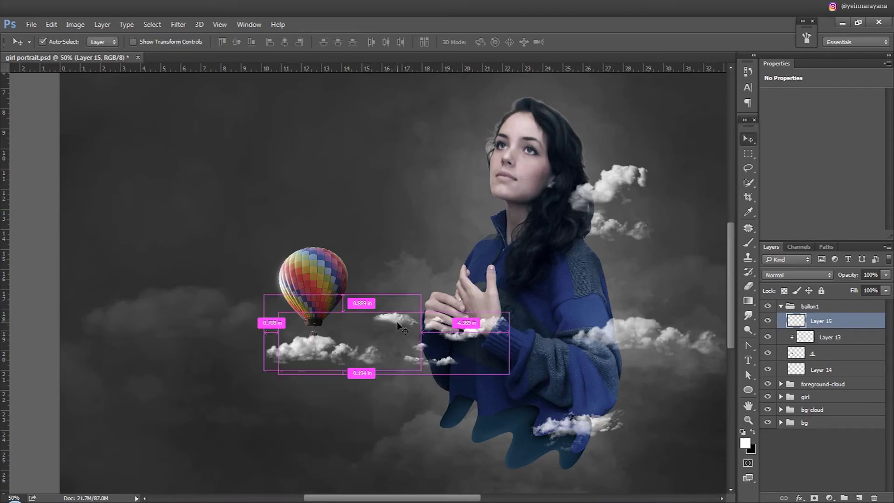
pyautogui.moveTo(265, 293)
pyautogui.mouseDown()
pyautogui.moveTo(313, 317)
pyautogui.moveTo(300, 345)
pyautogui.moveTo(362, 355)
pyautogui.mouseUp()
pyautogui.press('Return')
pyautogui.scroll(1, 325, 345)
pyautogui.scroll(1, 326, 345)
pyautogui.scroll(-3, 367, 359)
pyautogui.scroll(-1, 367, 359)
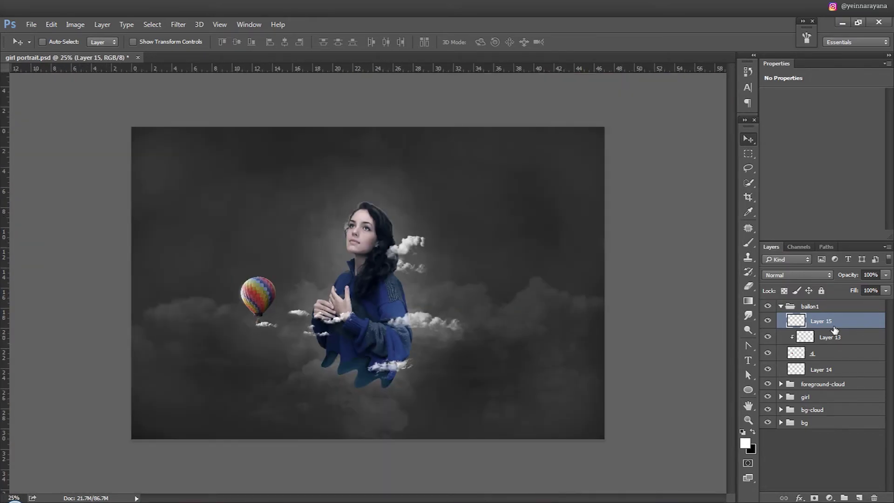
# Scale down Layers 13–14 with the balloon's cloud and nudge the balloon down
pyautogui.click(809, 308)
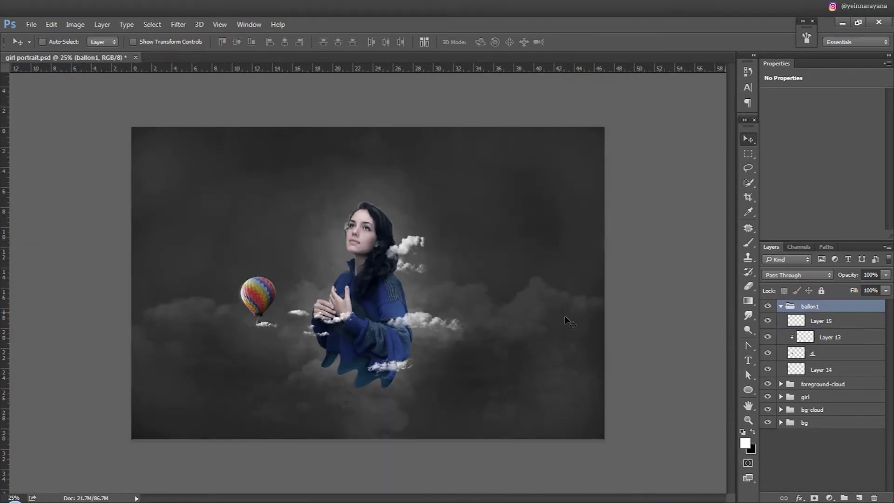
pyautogui.click(817, 339)
pyautogui.keyDown('shift'); pyautogui.click(820, 369); pyautogui.keyUp('shift')
pyautogui.hotkey('ctrl', 't')
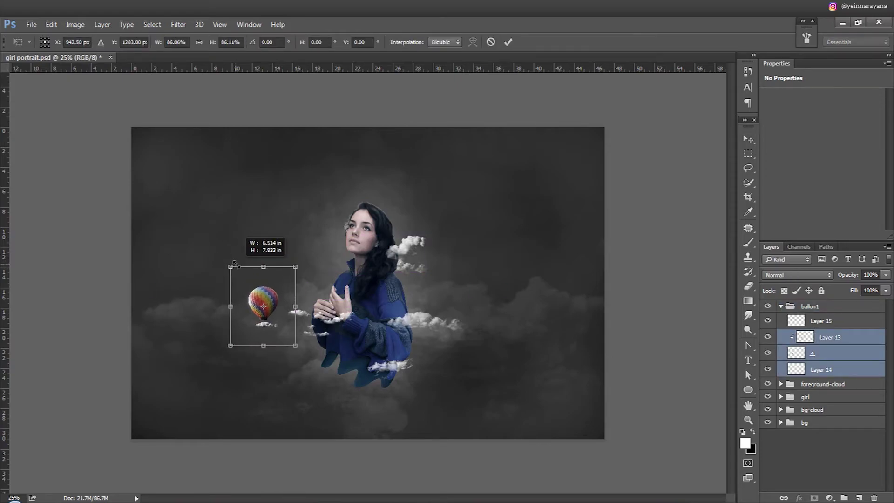
pyautogui.moveTo(221, 255); pyautogui.dragTo(244, 269)
pyautogui.press('Return')
pyautogui.moveTo(277, 303); pyautogui.dragTo(241, 298)
# Tilt the ballon1 group slightly and shift it a little right
pyautogui.hotkey('alt', '.')
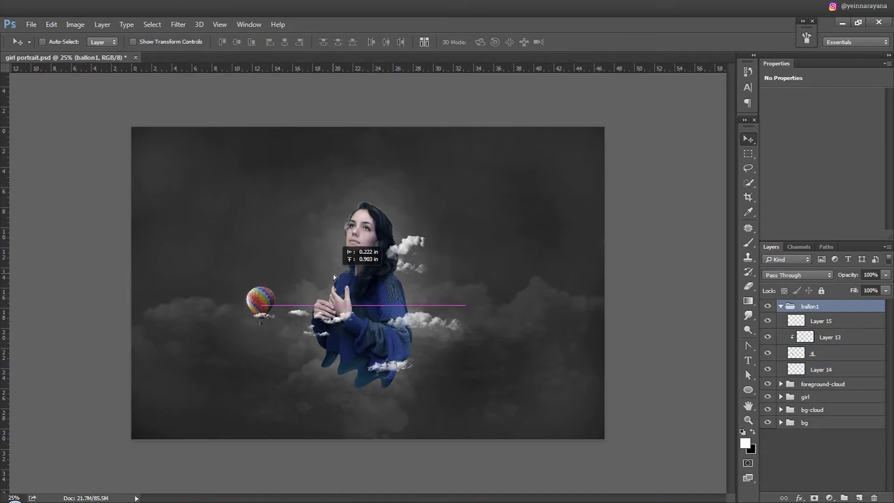
pyautogui.hotkey('ctrl', 't')
pyautogui.moveTo(454, 292); pyautogui.dragTo(455, 289)
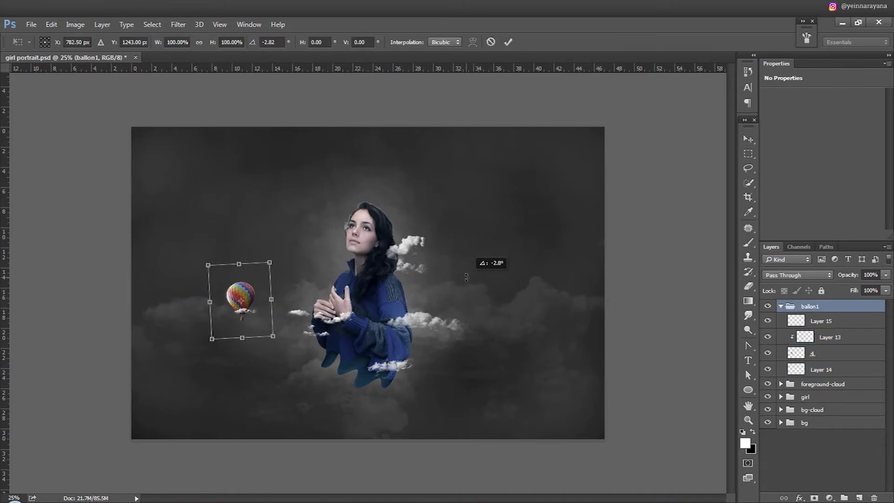
pyautogui.press('Return')
pyautogui.moveTo(347, 289); pyautogui.dragTo(356, 291)
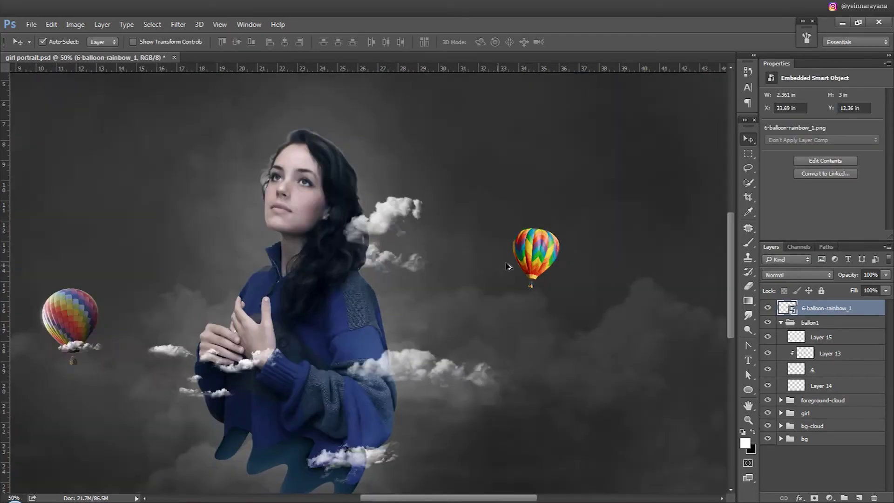
# Scale the rainbow balloon, move it upper-left of the girl, and set Hue/Saturation to −12
pyautogui.moveTo(535, 252); pyautogui.dragTo(269, 229)
pyautogui.press('Return')
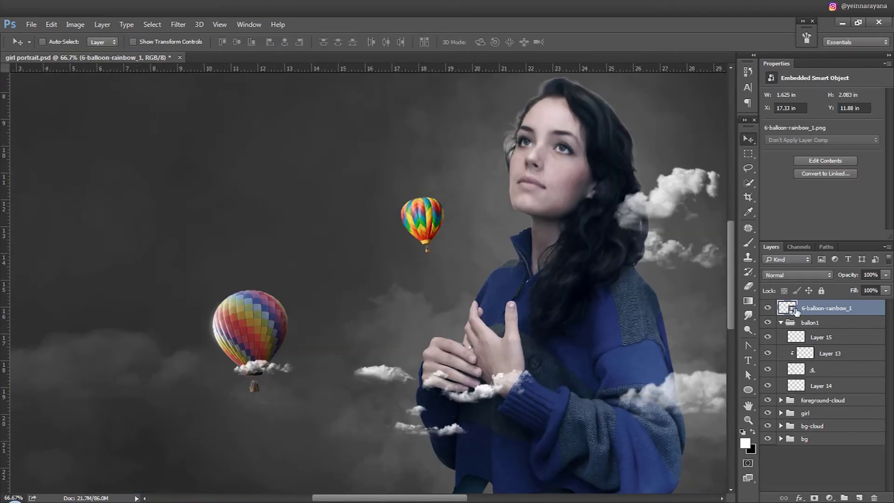
pyautogui.click(781, 322)
pyautogui.hotkey('ctrl', 'u')
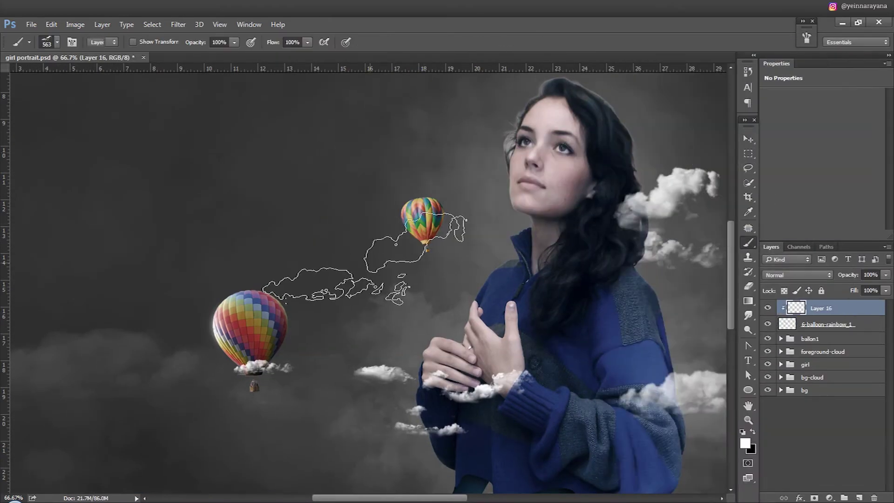
# Stamp a cloud, erase most of it, and scale the rest under the small balloon
pyautogui.click(238, 188)
pyautogui.press('e')
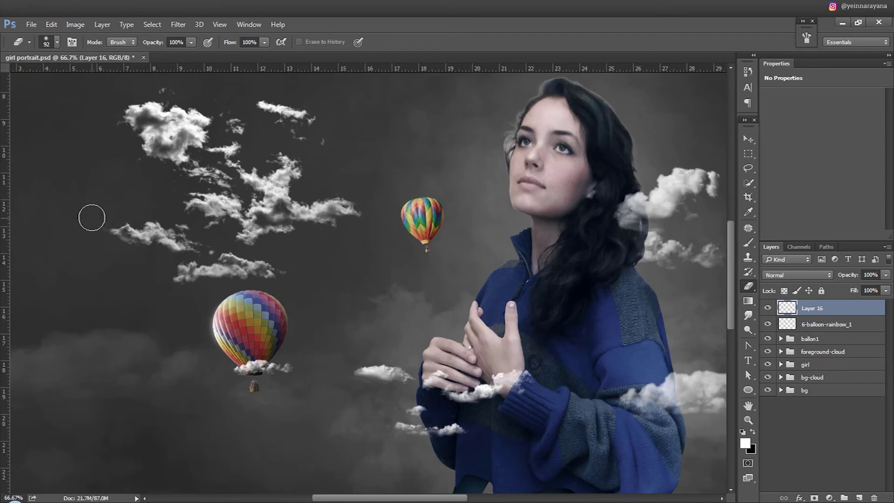
pyautogui.moveTo(205, 245)
pyautogui.mouseDown()
pyautogui.moveTo(265, 211)
pyautogui.moveTo(359, 104)
pyautogui.mouseUp()
pyautogui.press('v')
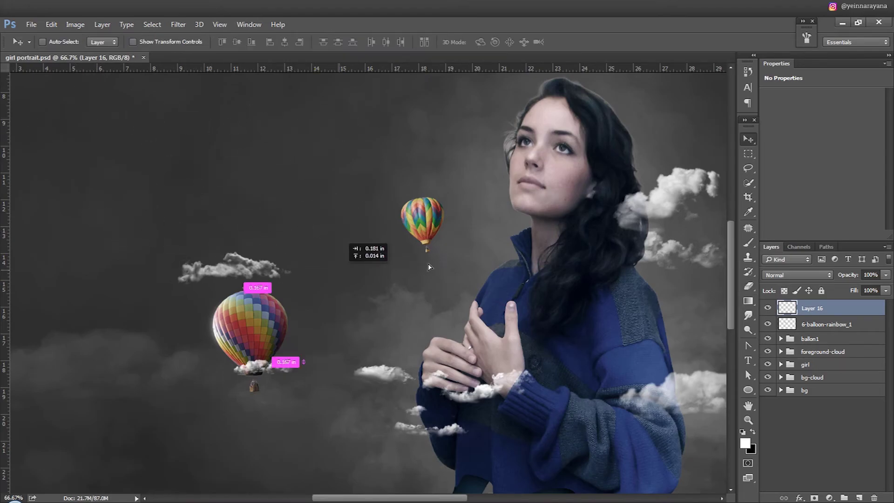
pyautogui.moveTo(228, 266); pyautogui.dragTo(414, 254)
pyautogui.hotkey('ctrl', 't')
pyautogui.scroll(3, 492, 187)
pyautogui.moveTo(530, 267)
pyautogui.mouseDown()
pyautogui.moveTo(449, 322)
pyautogui.moveTo(457, 333)
pyautogui.moveTo(482, 305)
pyautogui.mouseUp()
pyautogui.press('Return')
# Add a clipped paint layer with the brush at 65% opacity and 58% flow, undoing the wash
pyautogui.click(824, 324)
pyautogui.hotkey('ctrl', 'alt', 'shift', 'n')
pyautogui.press('b')
pyautogui.rightClick(449, 253)
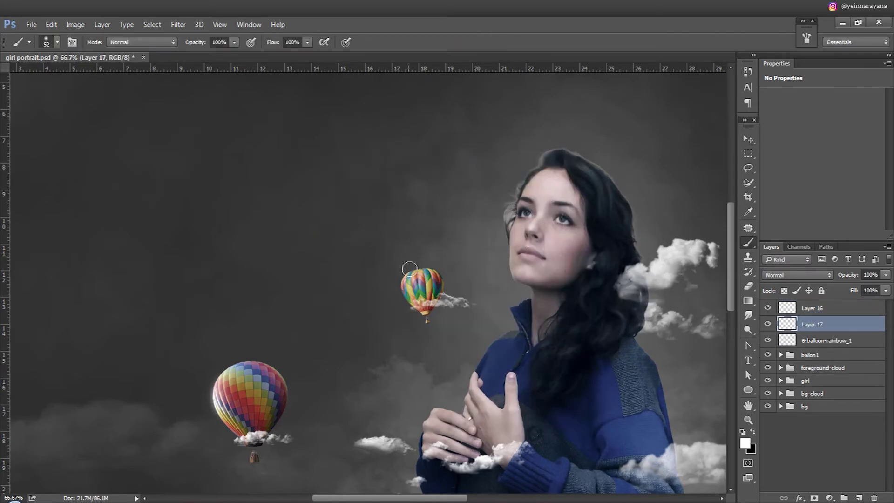
pyautogui.hotkey('ctrl', 'alt', 'g')
pyautogui.press('6')
pyautogui.press('5')
pyautogui.scroll(3, 393, 282)
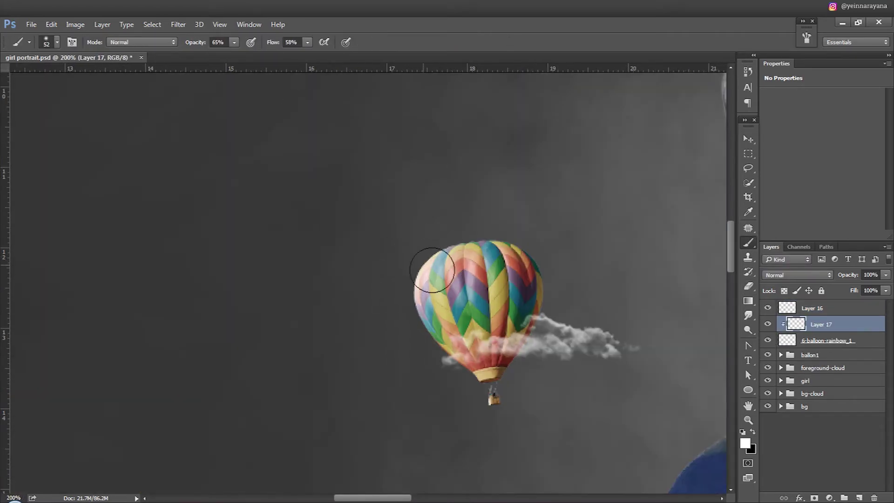
pyautogui.hotkey('ctrl', 'z')
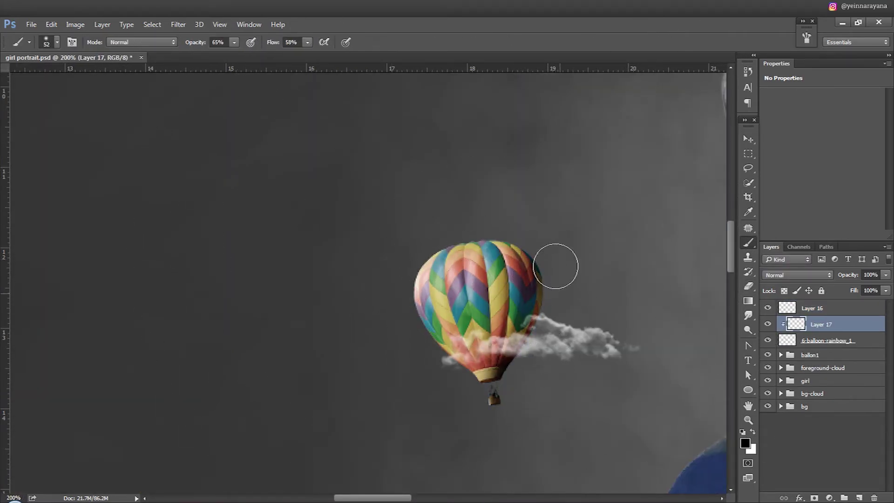
# Paint a white glow on a new layer beneath the balloon and group the layers as baloon2
pyautogui.hotkey('ctrl', 'alt', 'shift', 'n')
pyautogui.hotkey('ctrl', '[')
pyautogui.moveTo(409, 344); pyautogui.dragTo(459, 235)
pyautogui.press('v')
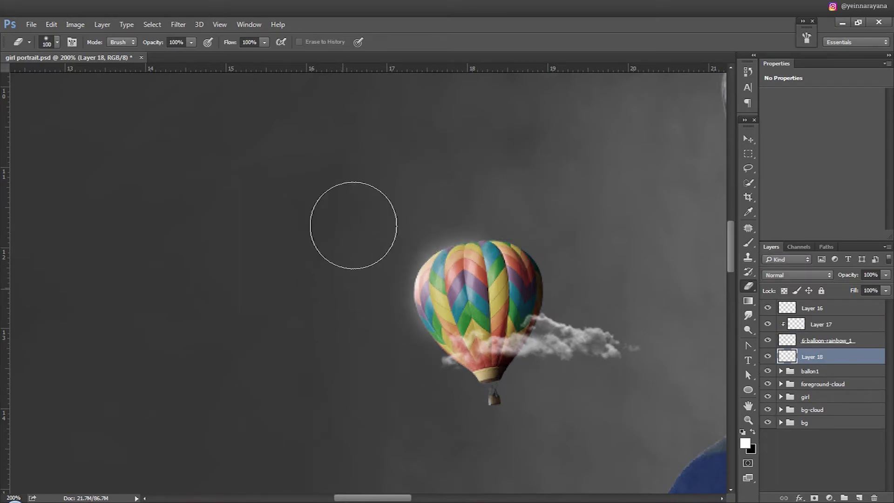
pyautogui.scroll(-1, 577, 231)
pyautogui.scroll(-2, 577, 231)
pyautogui.hotkey('ctrl', 'g')
# Place the striped balloon, transform it, and position it right of the girl
pyautogui.scroll(-2, 552, 273)
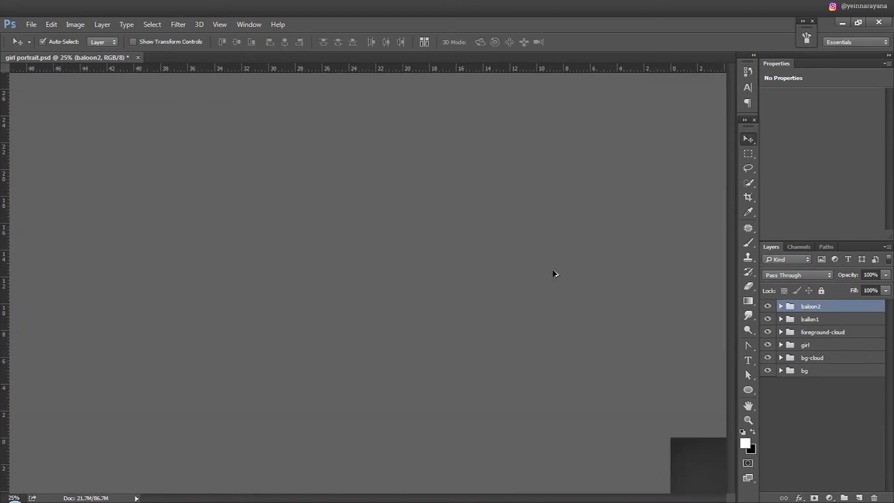
pyautogui.hotkey('ctrl', 't')
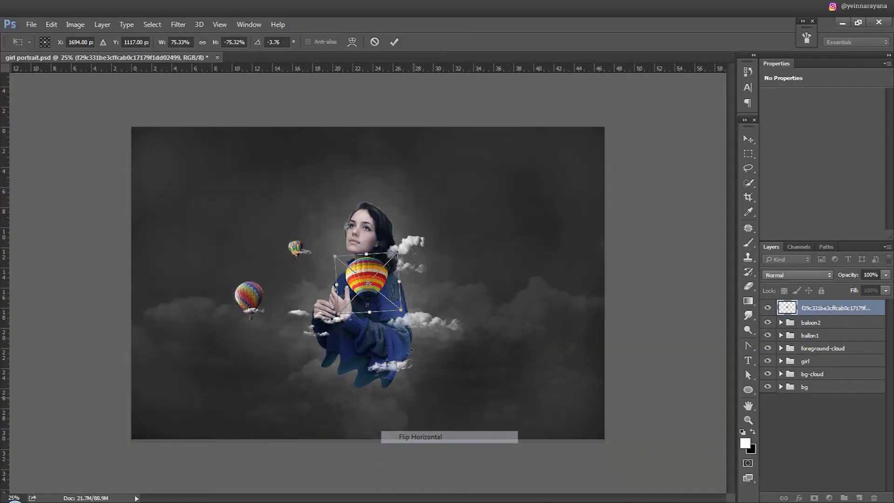
pyautogui.moveTo(547, 329); pyautogui.dragTo(538, 348)
pyautogui.press('Return')
pyautogui.keyDown('ctrl'); pyautogui.click(249, 296); pyautogui.keyUp('ctrl')
pyautogui.hotkey('ctrl', 't')
pyautogui.press('Return')
pyautogui.moveTo(476, 283); pyautogui.dragTo(474, 290)
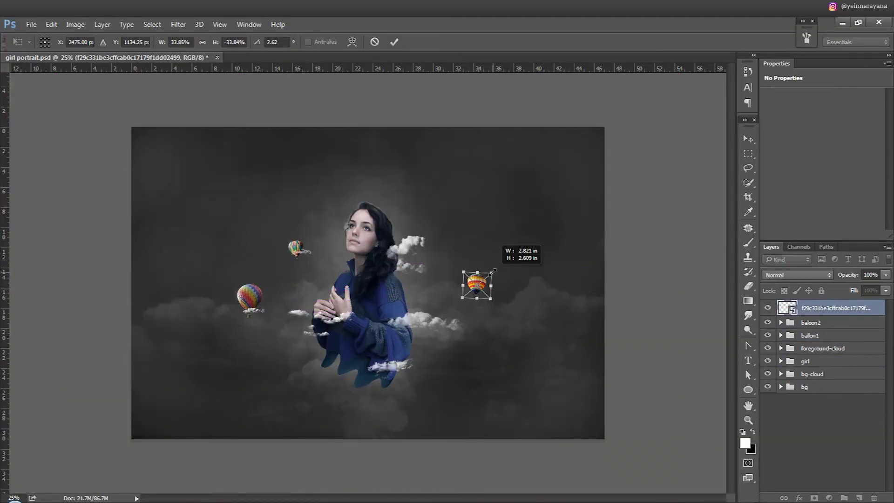
# Desaturate the striped balloon and paint a clipped pale wash on its upper-left at 83% opacity
pyautogui.scroll(3, 465, 293)
pyautogui.hotkey('ctrl', 'u')
pyautogui.press('Escape')
pyautogui.hotkey('ctrl', 'alt', 'shift', 'n')
pyautogui.hotkey('ctrl', 'alt', 'g')
pyautogui.press('b')
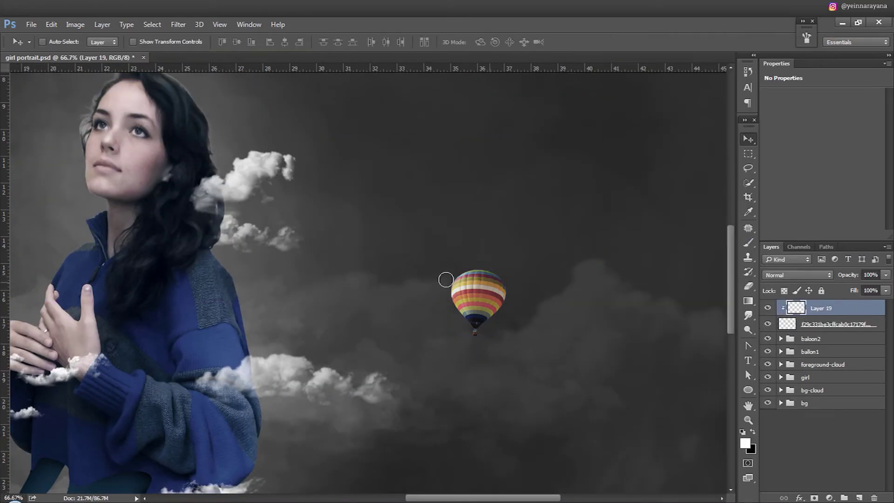
pyautogui.scroll(3, 479, 233)
pyautogui.moveTo(479, 233)
pyautogui.mouseDown()
pyautogui.moveTo(450, 298)
pyautogui.moveTo(439, 360)
pyautogui.mouseUp()
pyautogui.press('x')
# Paint a white glow on the balloon's left edge on a new layer beneath it
pyautogui.click(810, 339)
pyautogui.hotkey('ctrl', 'shift', 'alt', 'n')
pyautogui.press('x')
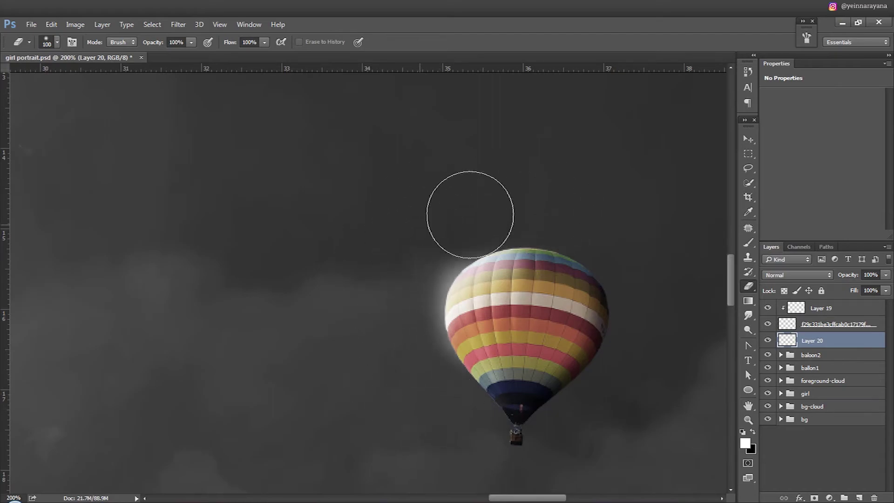
pyautogui.press('v')
pyautogui.click(814, 307)
# Stamp a cloud-brush cloud on a new layer, erase its left part, and shrink it onto the balloon
pyautogui.hotkey('ctrl', 'shift', 'alt', 'n')
pyautogui.rightClick(375, 268)
pyautogui.click(463, 349)
pyautogui.hotkey('ctrl', '-')
pyautogui.hotkey('ctrl', '-')
pyautogui.hotkey('ctrl', '-')
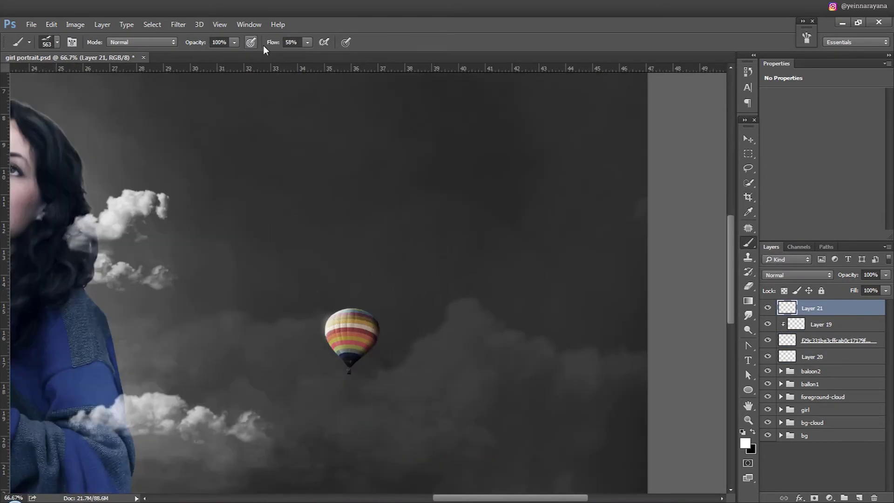
pyautogui.click(408, 148)
pyautogui.press('e')
pyautogui.moveTo(404, 188); pyautogui.dragTo(411, 185)
pyautogui.moveTo(458, 130); pyautogui.dragTo(354, 342)
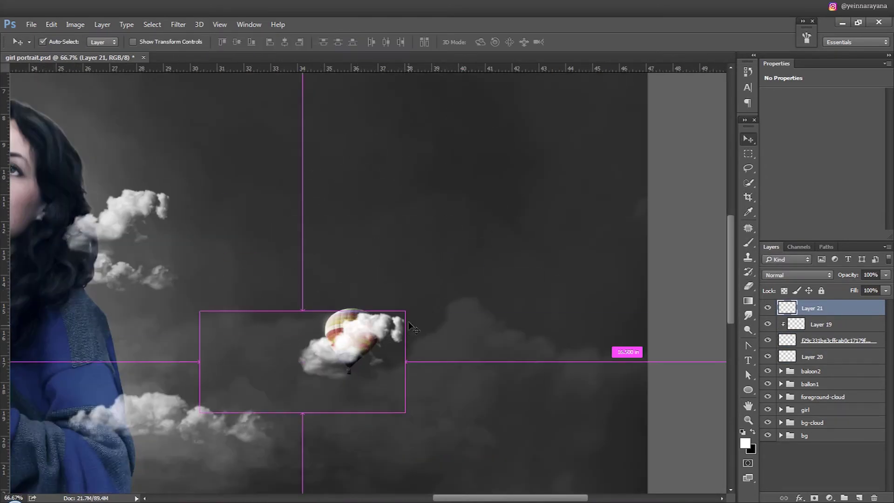
pyautogui.hotkey('ctrl', 't')
pyautogui.moveTo(405, 311)
pyautogui.mouseDown()
pyautogui.moveTo(358, 335)
pyautogui.moveTo(404, 329)
pyautogui.mouseUp()
pyautogui.press('Return')
# Select the four striped-balloon layers and group them as baloon3
pyautogui.press('e')
pyautogui.press('v')
pyautogui.hotkey('ctrl', '-')
pyautogui.hotkey('ctrl', '-')
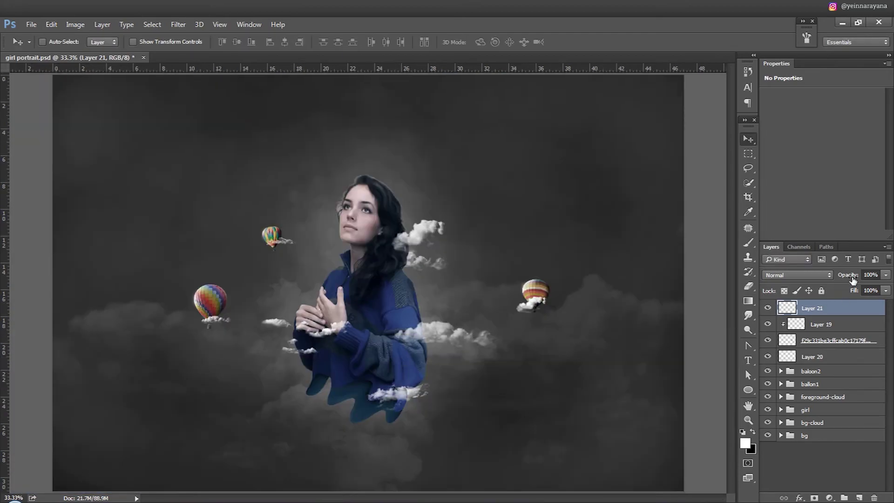
pyautogui.keyDown('shift'); pyautogui.click(812, 356); pyautogui.keyUp('shift')
pyautogui.hotkey('ctrl', 'g')
pyautogui.hotkey('ctrl', '-')
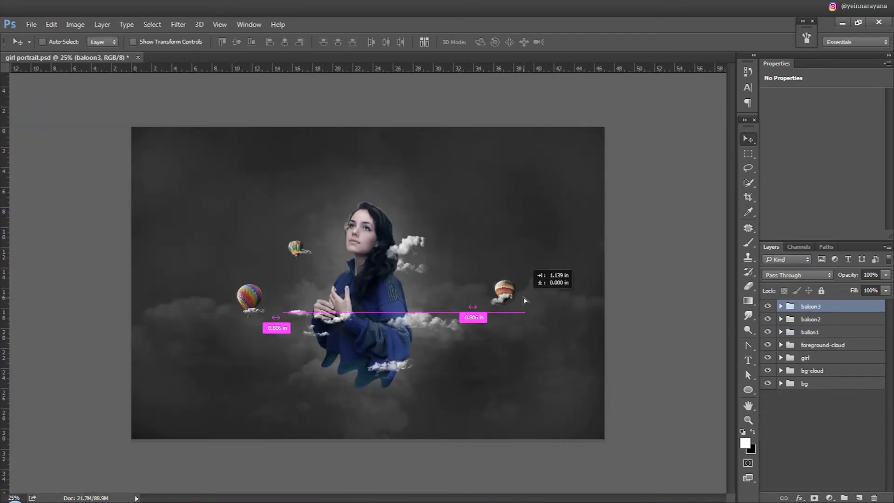
# Lower the striped balloon's saturation and move it to the composite's left edge
pyautogui.moveTo(494, 290); pyautogui.dragTo(506, 289)
pyautogui.click(798, 319)
pyautogui.hotkey('ctrl', 'u')
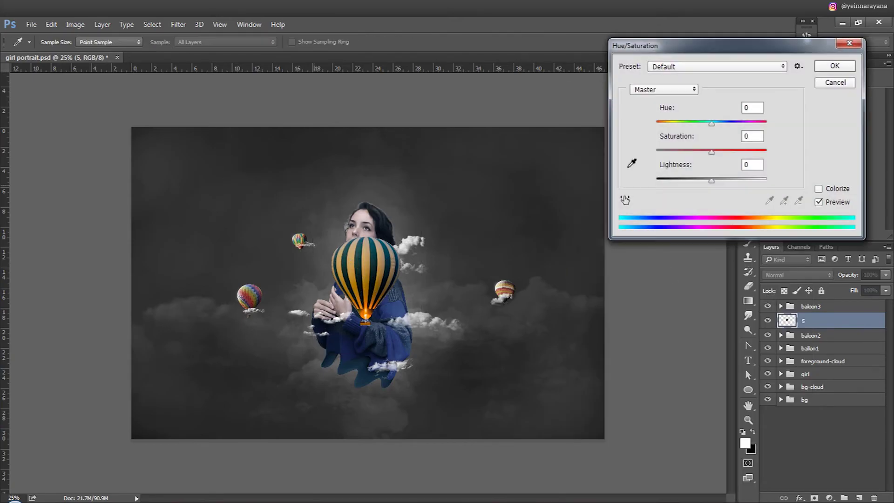
pyautogui.moveTo(712, 152); pyautogui.dragTo(687, 151)
pyautogui.press('Return')
pyautogui.press('v')
pyautogui.moveTo(365, 279); pyautogui.dragTo(144, 302)
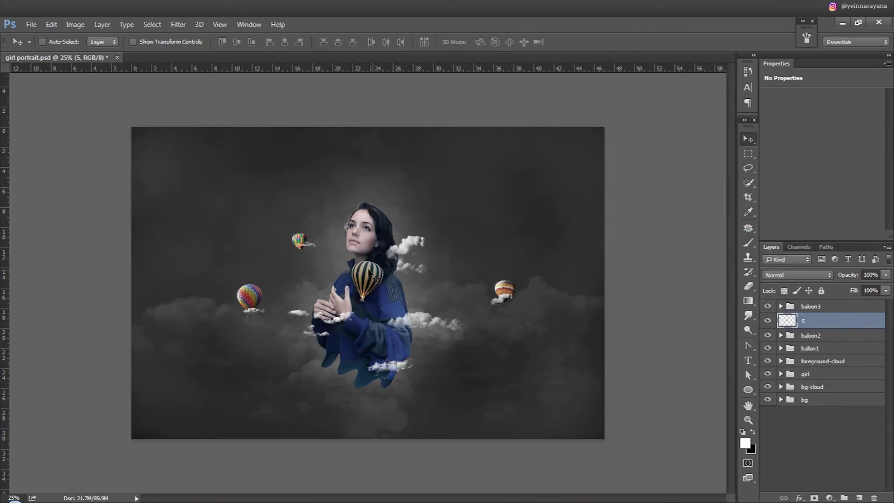
# Apply a 3.5-pixel Gaussian Blur to the striped balloon
pyautogui.hotkey('ctrl', '+')
pyautogui.click(178, 24)
pyautogui.click(195, 148)
pyautogui.click(354, 153)
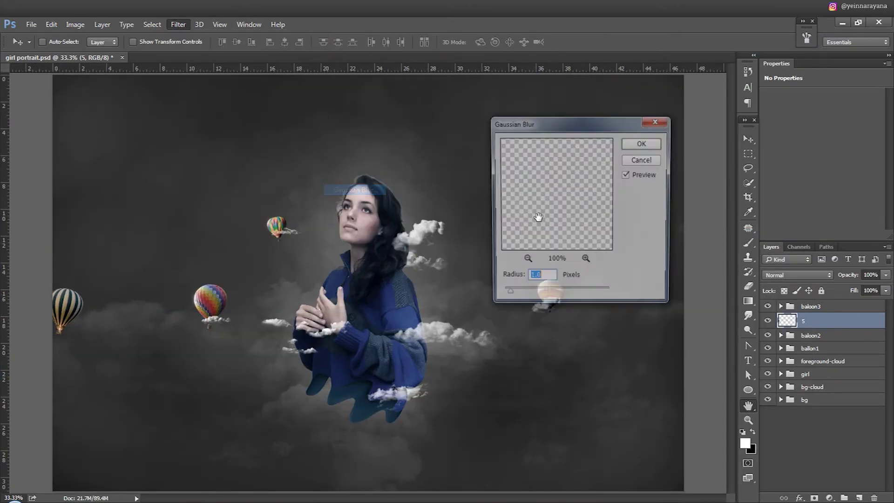
pyautogui.moveTo(508, 293); pyautogui.dragTo(522, 294)
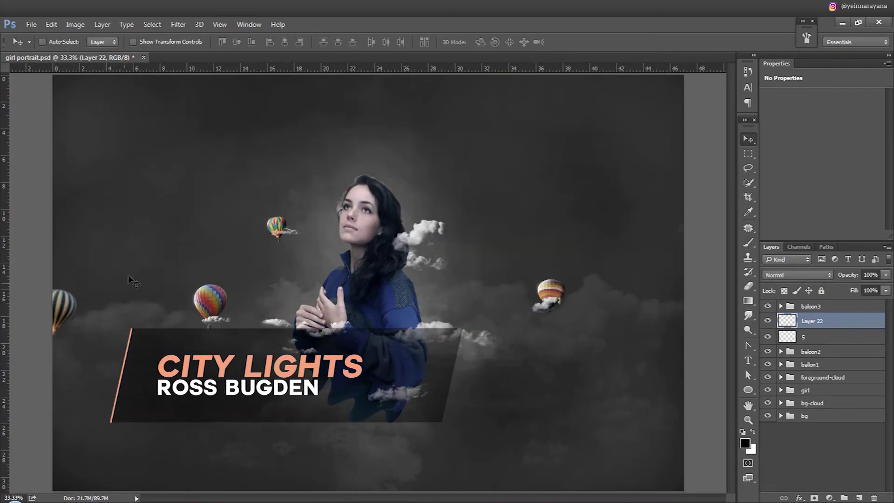
# Transform the cloud and move it beside the striped balloon at the left edge
pyautogui.hotkey('ctrl', 't')
pyautogui.rightClick(156, 269)
pyautogui.press('Return')
pyautogui.moveTo(177, 263); pyautogui.dragTo(89, 349)
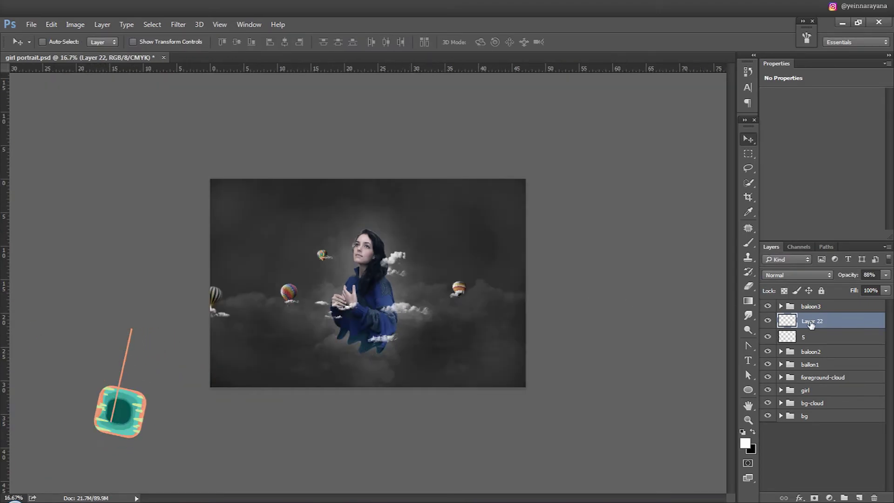
pyautogui.press('Return')
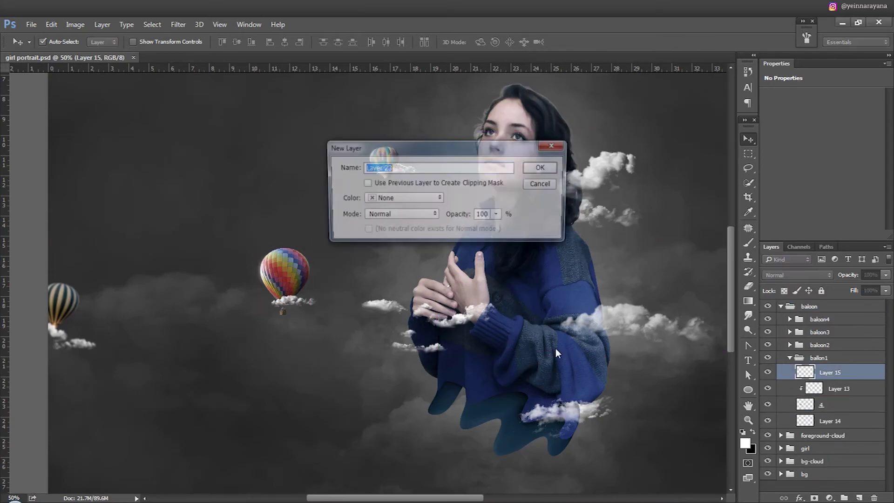
# Draw a white circle on the sky with the Ellipse tool
pyautogui.press('Return')
pyautogui.press('b')
pyautogui.rightClick(342, 379)
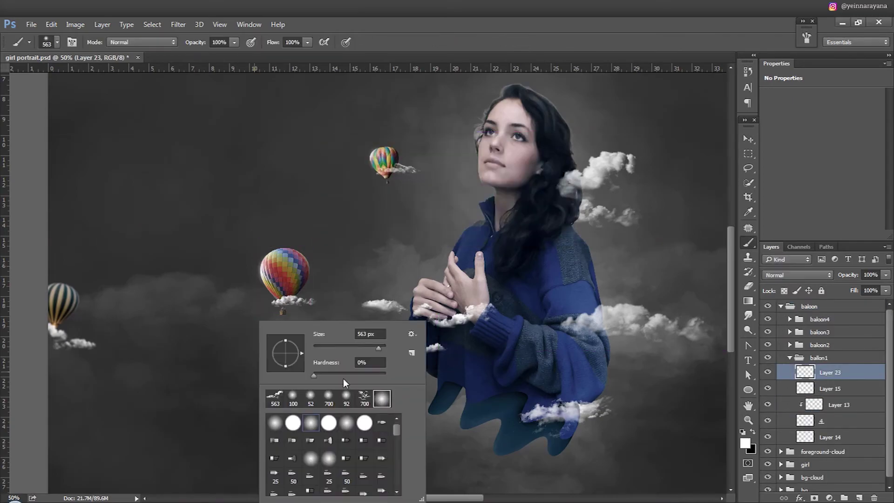
pyautogui.press('Escape')
pyautogui.press('u')
pyautogui.moveTo(277, 344)
pyautogui.mouseDown()
pyautogui.moveTo(326, 393)
pyautogui.moveTo(321, 388)
pyautogui.mouseUp()
# Duplicate the circle path at 78% and Subtract Front Shape to form a ring
pyautogui.press('a')
pyautogui.hotkey('ctrl', 't')
pyautogui.click(377, 42)
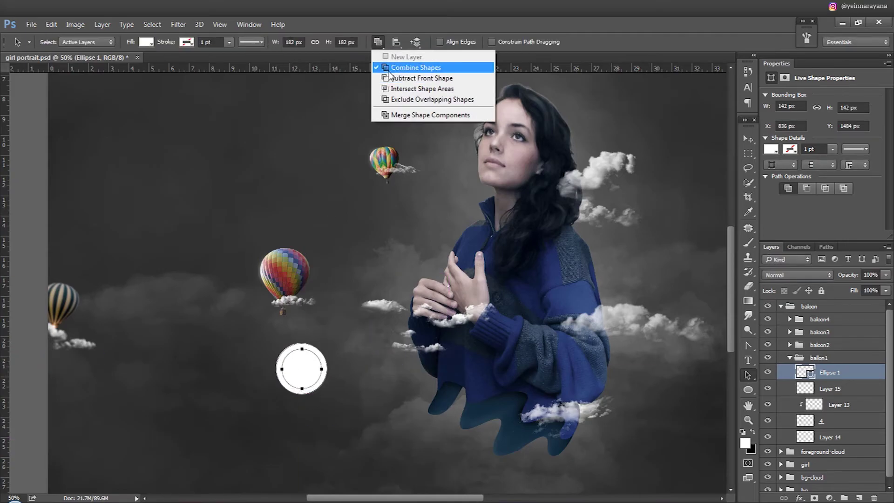
pyautogui.click(419, 72)
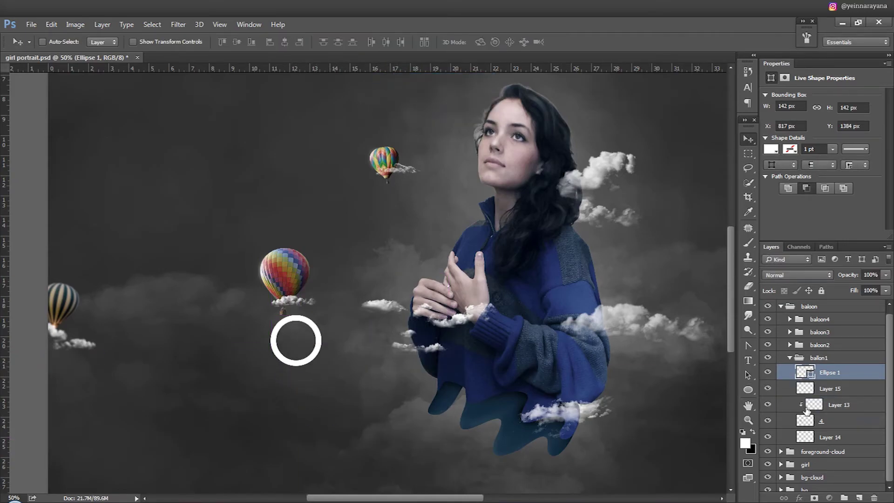
# Move Ellipse 1 below Layer 13, clip it, and place the ring on the rainbow balloon
pyautogui.moveTo(821, 377); pyautogui.dragTo(821, 412)
pyautogui.moveTo(302, 368); pyautogui.dragTo(299, 287)
pyautogui.hotkey('ctrl', 't')
pyautogui.scroll(1, 300, 287)
pyautogui.scroll(1, 299, 288)
pyautogui.press('Return')
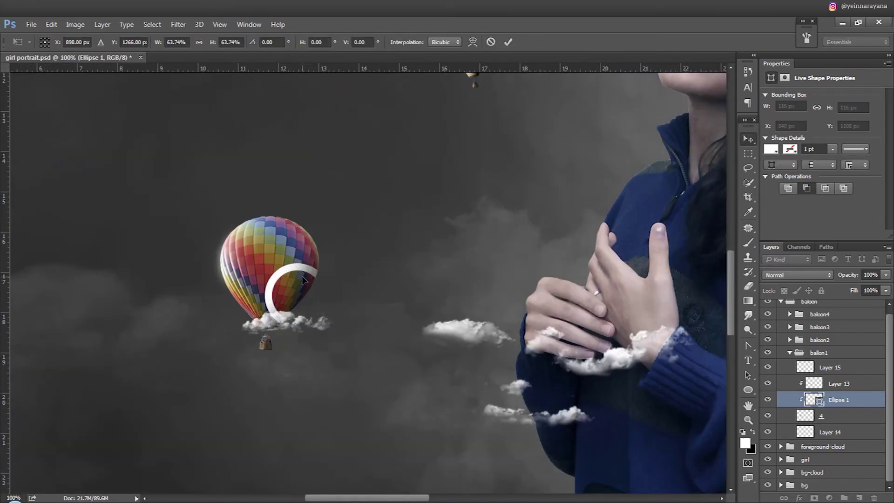
# Shrink the ring slightly and shift it up-left on the balloon
pyautogui.press('a')
pyautogui.hotkey('ctrl', 't')
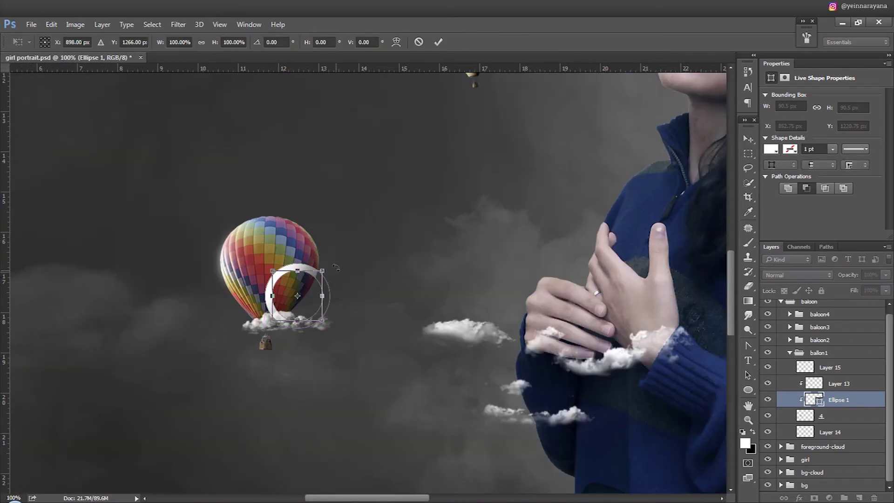
pyautogui.moveTo(329, 264); pyautogui.dragTo(321, 260)
pyautogui.press('Return')
pyautogui.press('v')
pyautogui.hotkey('ctrl', 't')
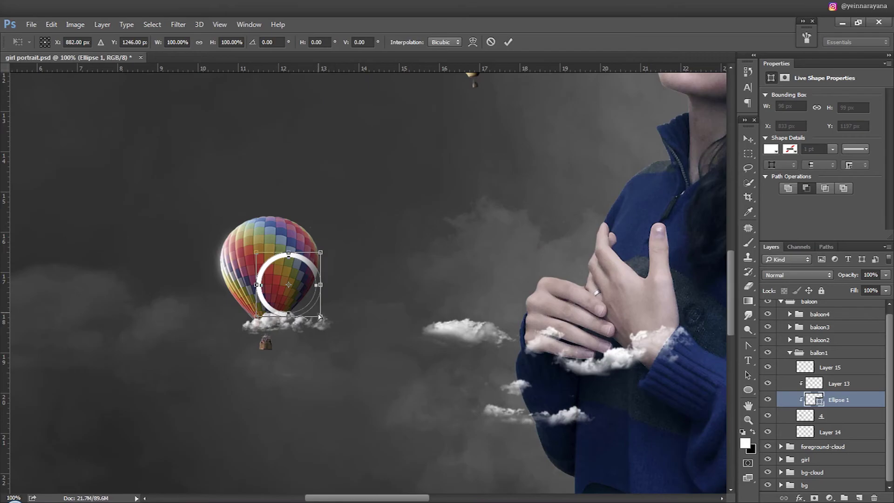
pyautogui.moveTo(319, 316); pyautogui.dragTo(322, 317)
pyautogui.press('Return')
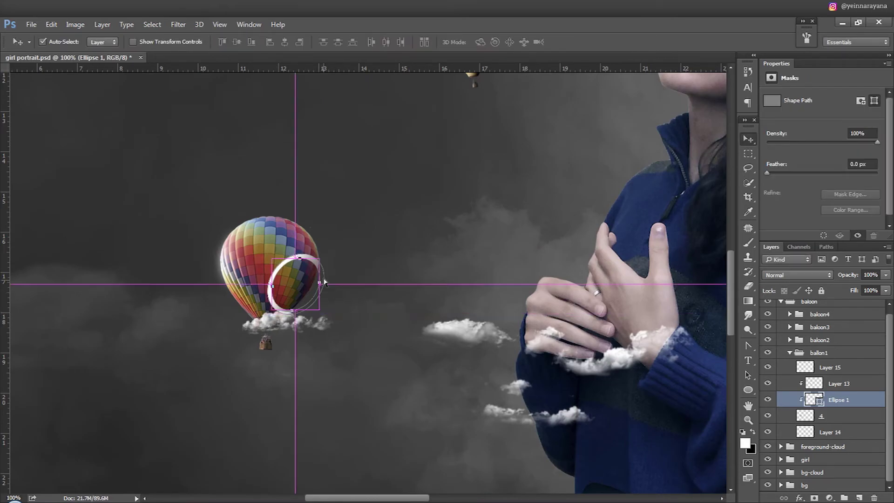
# Nudge the ring right and narrow it to about 78% width
pyautogui.hotkey('ctrl', 't')
pyautogui.press('Return')
pyautogui.moveTo(320, 256)
pyautogui.mouseDown()
pyautogui.moveTo(316, 266)
pyautogui.moveTo(330, 255)
pyautogui.moveTo(330, 273)
pyautogui.mouseUp()
pyautogui.hotkey('ctrl', 't')
pyautogui.press('Return')
pyautogui.hotkey('ctrl', 't')
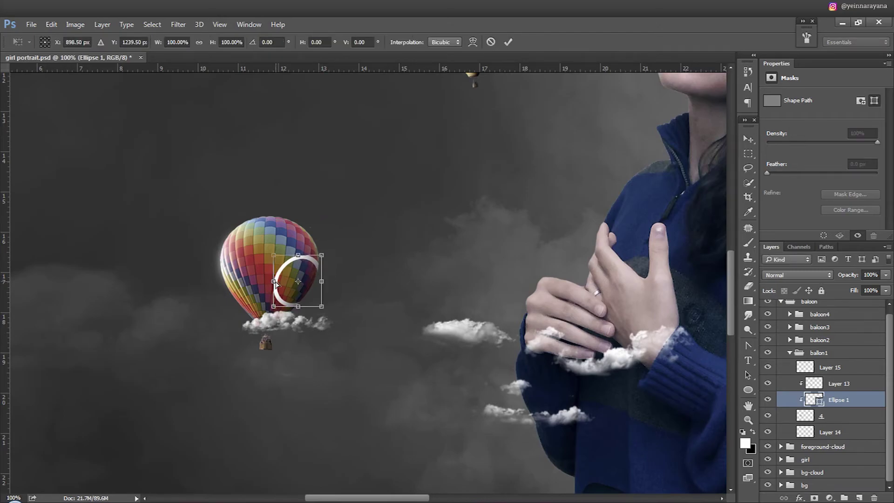
pyautogui.moveTo(275, 282); pyautogui.dragTo(302, 282)
pyautogui.press('Return')
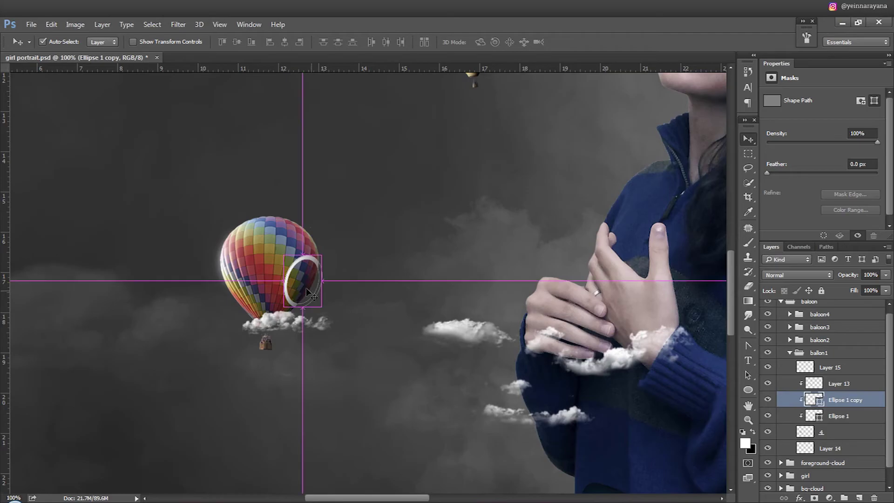
# Flip the copied ring horizontally and move it to the balloon's left side
pyautogui.hotkey('ctrl', 't')
pyautogui.rightClick(296, 284)
pyautogui.click(354, 456)
pyautogui.press('Return')
pyautogui.moveTo(289, 304); pyautogui.dragTo(219, 303)
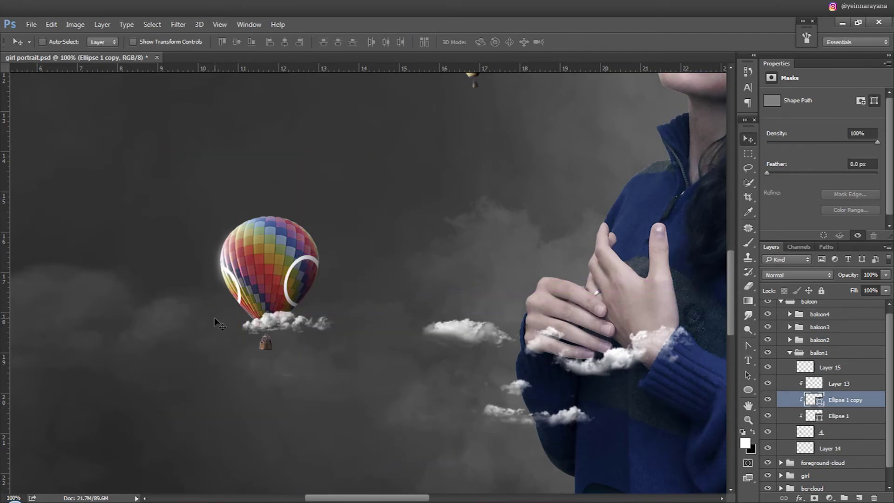
pyautogui.doubleClick(866, 416)
# Give Ellipse 1 a drop shadow (size 9 px, distance 2, 21% opacity) plus a satin effect
pyautogui.moveTo(326, 88); pyautogui.dragTo(534, 82)
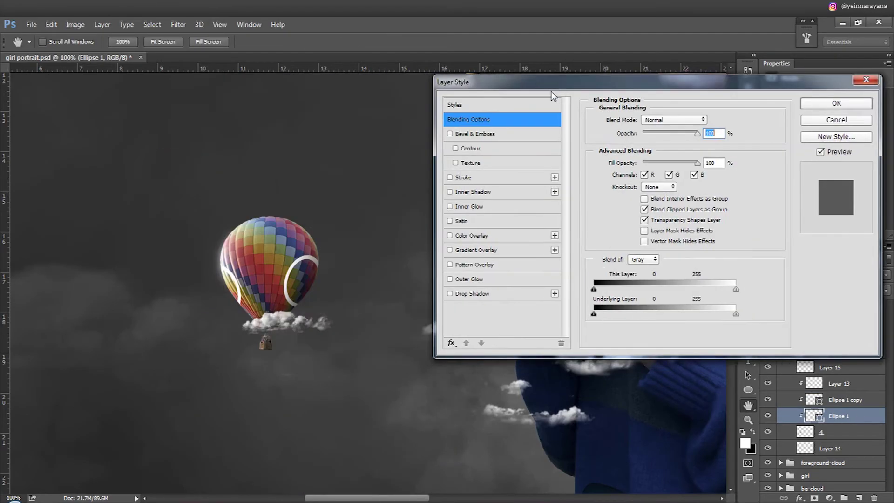
pyautogui.click(478, 294)
pyautogui.click(650, 233)
pyautogui.moveTo(645, 198); pyautogui.dragTo(631, 199)
pyautogui.click(639, 217)
pyautogui.moveTo(659, 171)
pyautogui.mouseDown()
pyautogui.moveTo(633, 170)
pyautogui.moveTo(635, 199)
pyautogui.mouseUp()
pyautogui.click(634, 185)
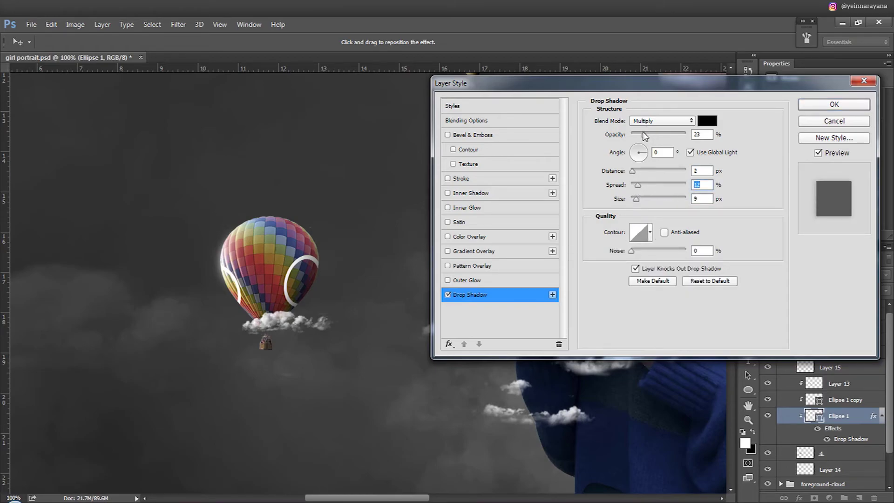
pyautogui.moveTo(643, 135); pyautogui.dragTo(640, 134)
pyautogui.click(459, 222)
pyautogui.moveTo(639, 184); pyautogui.dragTo(629, 172)
pyautogui.press('Return')
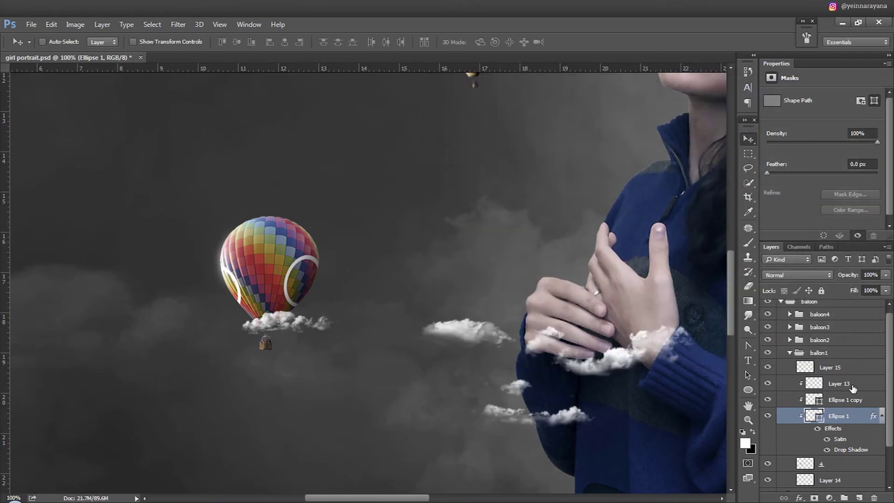
# Copy the ring effects onto Ellipse 1 copy, clip it to the balloon, and reposition it
pyautogui.click(882, 416)
pyautogui.moveTo(873, 415); pyautogui.dragTo(807, 408)
pyautogui.keyDown('alt'); pyautogui.click(807, 408); pyautogui.keyUp('alt')
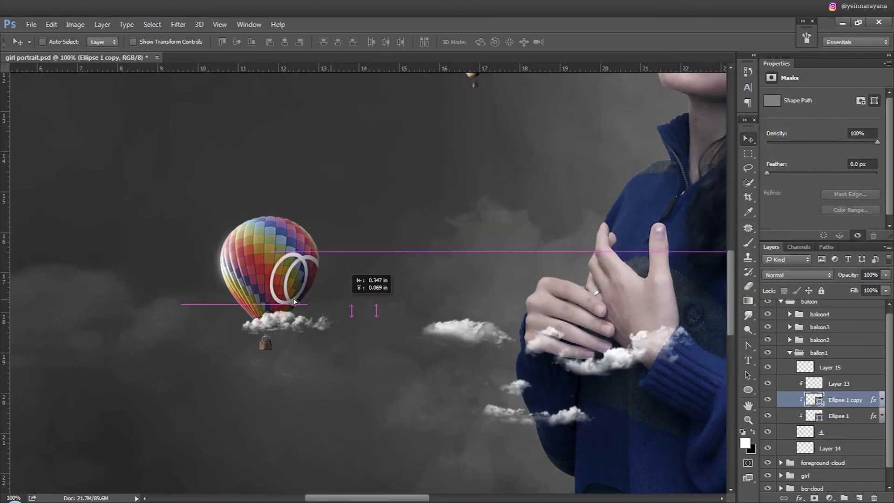
pyautogui.moveTo(303, 279); pyautogui.dragTo(316, 294)
pyautogui.scroll(-1, 315, 295)
pyautogui.scroll(-3, 316, 295)
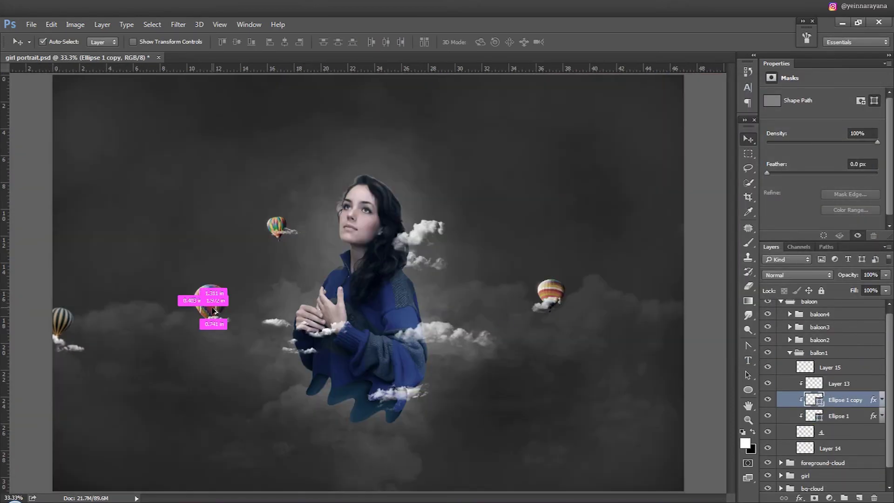
# Transform both rings together, then shift the copied ring slightly right against the balloon
pyautogui.hotkey('ctrl', 't')
pyautogui.rightClick(211, 307)
pyautogui.press('Escape')
pyautogui.press('Escape')
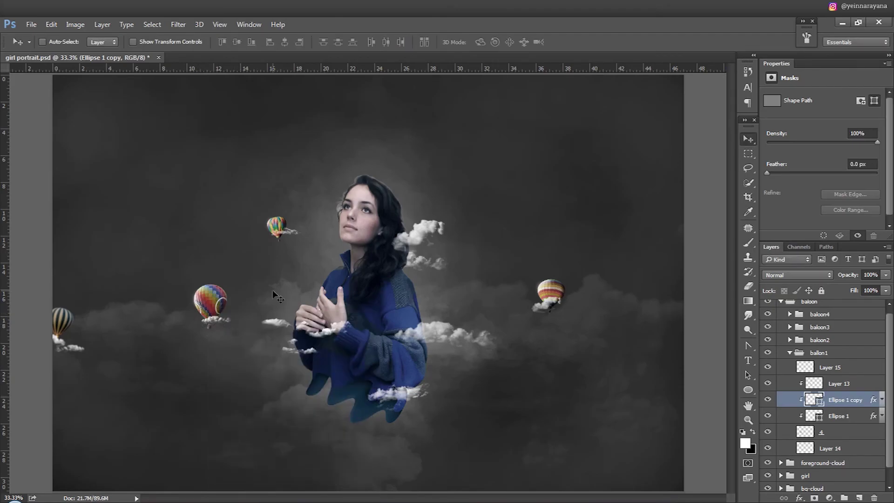
pyautogui.keyDown('shift'); pyautogui.click(838, 416); pyautogui.keyUp('shift')
pyautogui.hotkey('ctrl', 't')
pyautogui.press('Return')
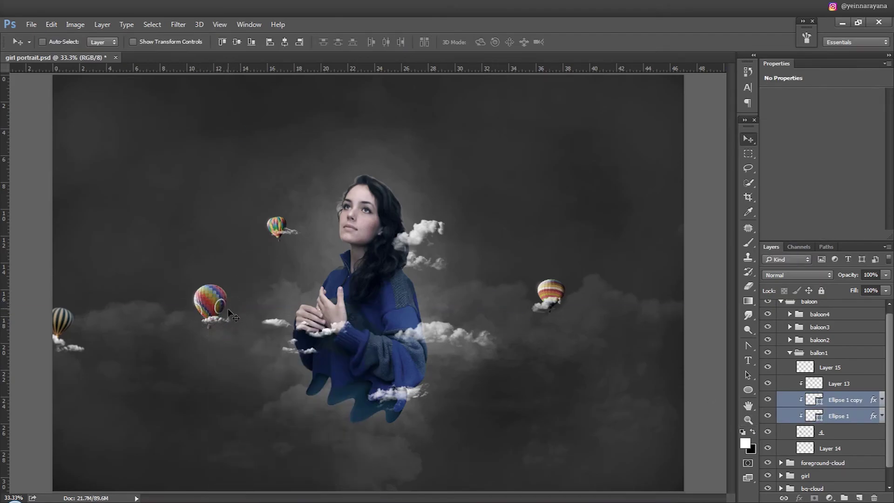
pyautogui.scroll(3, 282, 312)
pyautogui.click(834, 405)
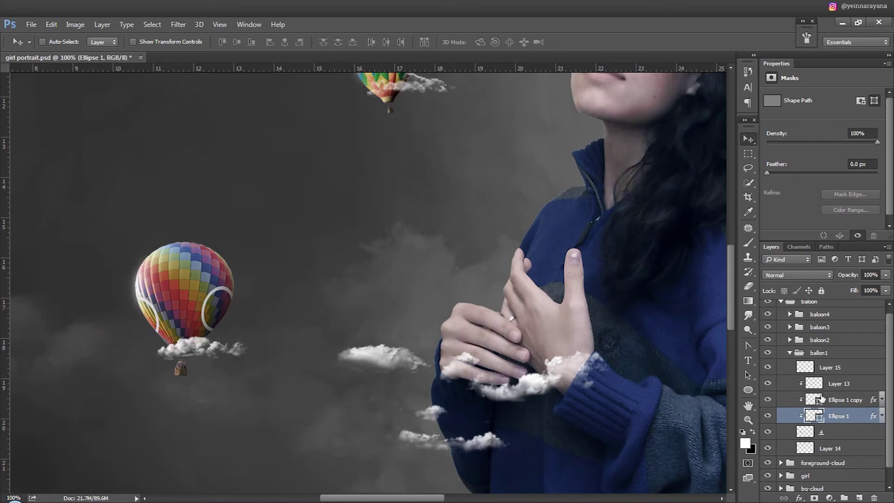
pyautogui.moveTo(443, 339); pyautogui.dragTo(448, 342)
# Collapse and select the baloon group
pyautogui.scroll(-2, 270, 298)
pyautogui.scroll(-1, 274, 295)
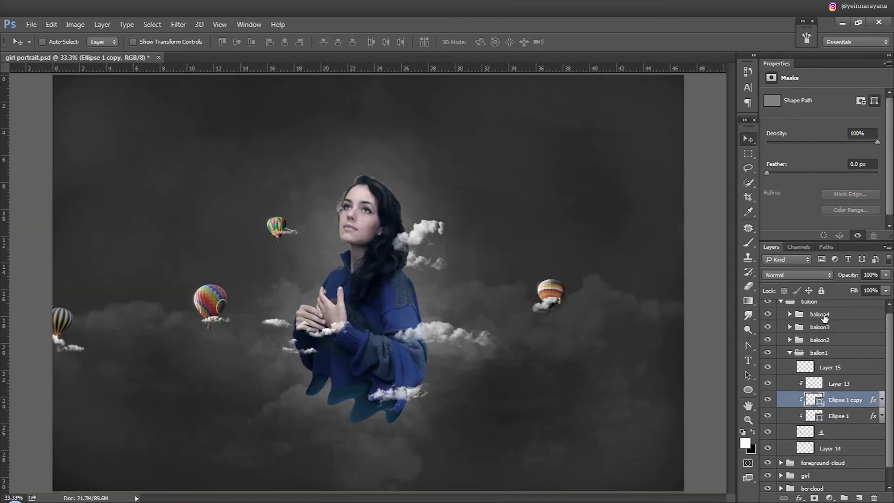
pyautogui.click(809, 306)
pyautogui.click(781, 305)
pyautogui.scroll(-1, 367, 307)
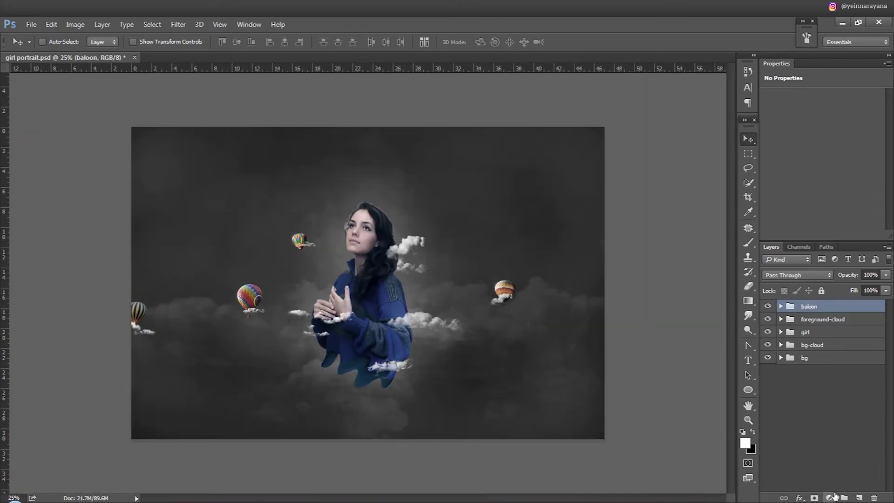
# Add a Curves adjustment layer that darkens the midtones of the whole image
pyautogui.click(829, 497)
pyautogui.click(801, 314)
pyautogui.moveTo(835, 163); pyautogui.dragTo(834, 172)
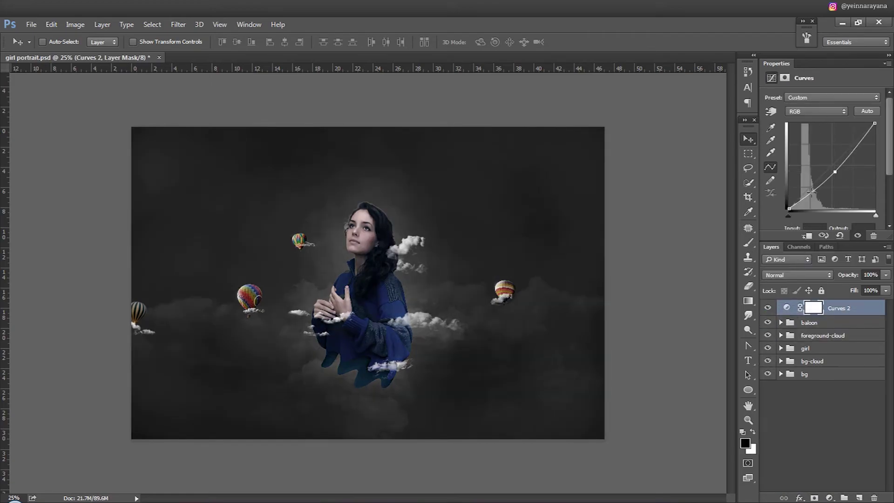
# Add a Hue/Saturation adjustment layer with Saturation -10, then select Layer 2 in the girl group
pyautogui.click(829, 497)
pyautogui.click(791, 357)
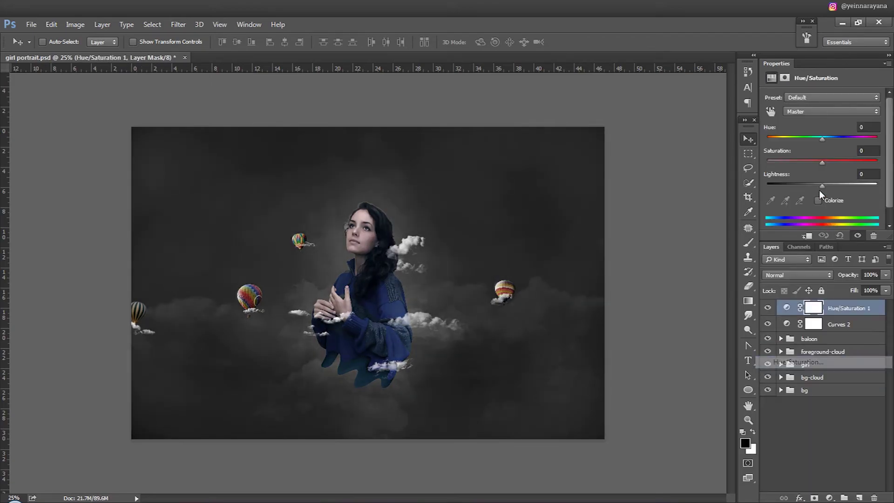
pyautogui.moveTo(810, 163); pyautogui.dragTo(816, 161)
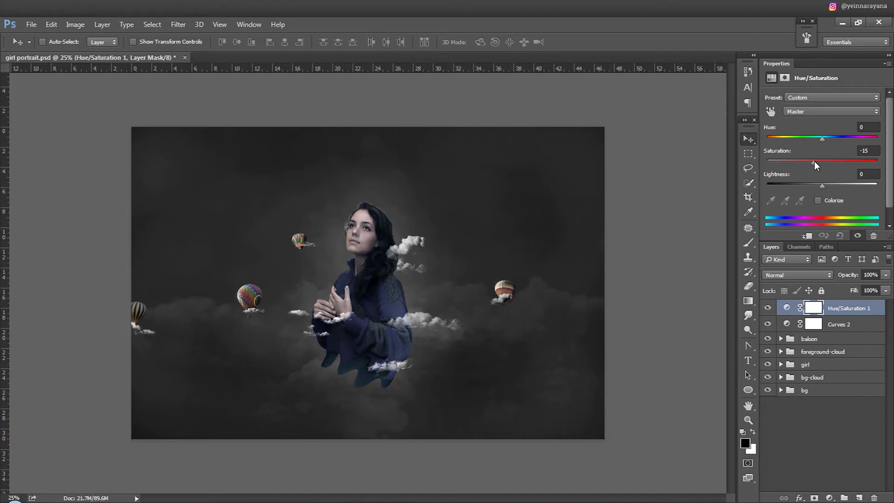
pyautogui.click(355, 231)
pyautogui.scroll(4, 354, 231)
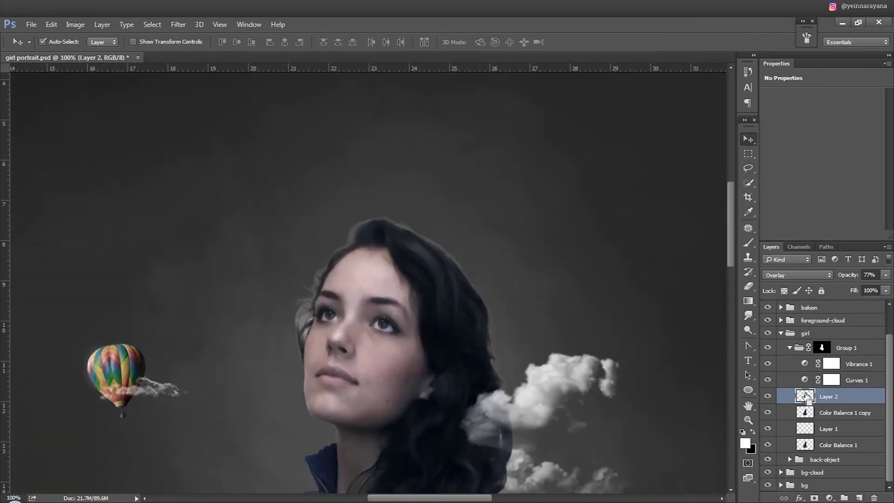
# Create Layer 23 and blend it into the face using a split Blend If Underlying Layer slider (~236)
pyautogui.hotkey('ctrl', 'shift', 'n')
pyautogui.press('Return')
pyautogui.press('b')
pyautogui.press('x')
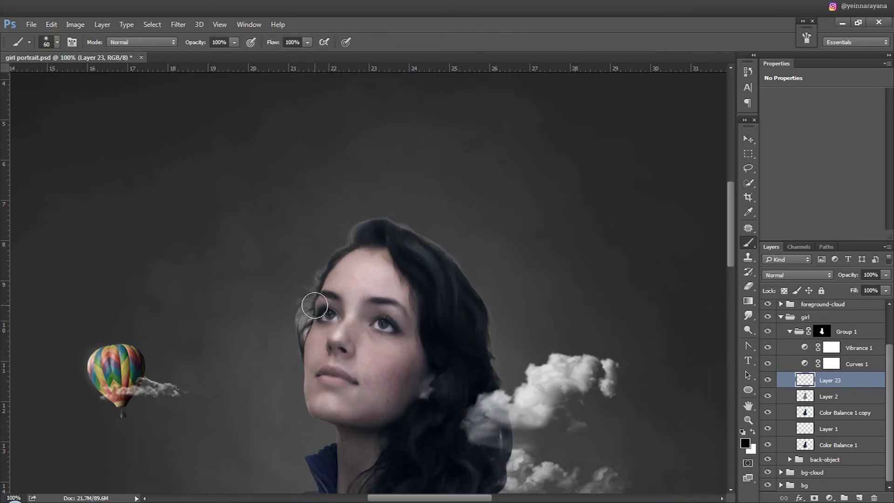
pyautogui.press('e')
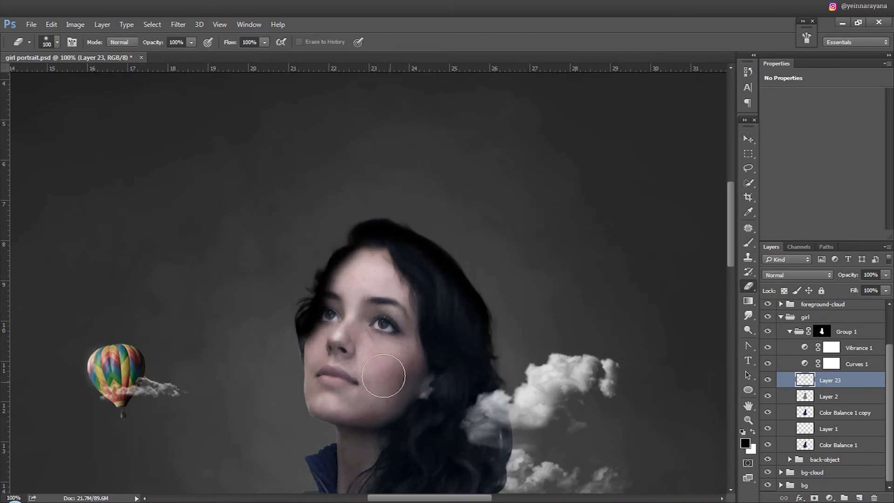
pyautogui.press('h')
pyautogui.doubleClick(871, 384)
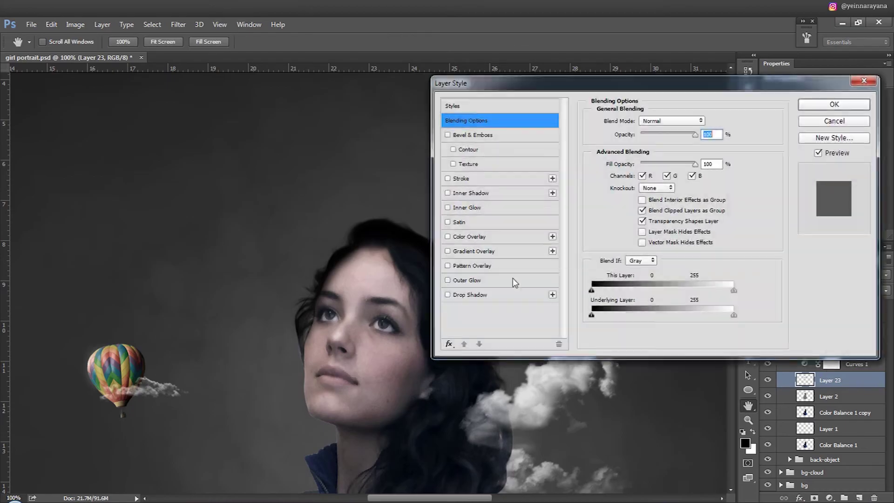
pyautogui.moveTo(666, 315); pyautogui.dragTo(721, 316)
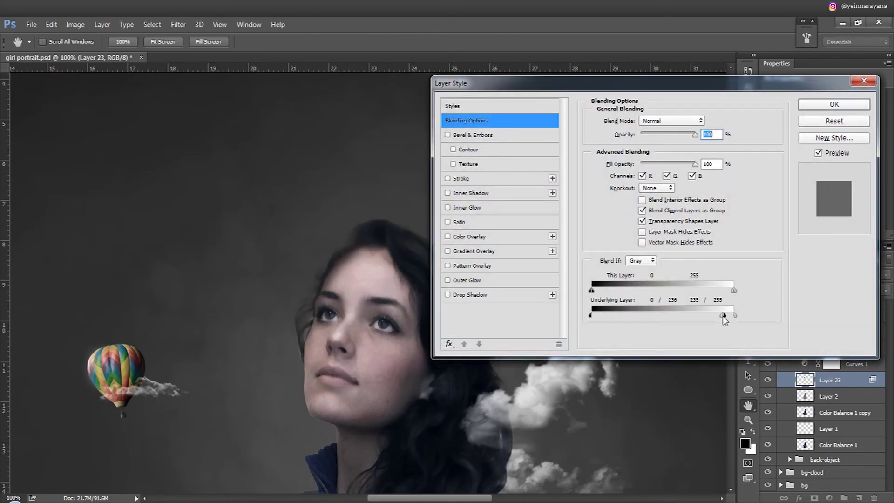
pyautogui.press('Return')
pyautogui.press('v')
# Zoom in and erase Layer 23 over the forehead with a smaller eraser
pyautogui.press('e')
pyautogui.hotkey('ctrl', '+')
pyautogui.hotkey('ctrl', '+')
pyautogui.hotkey('ctrl', '+')
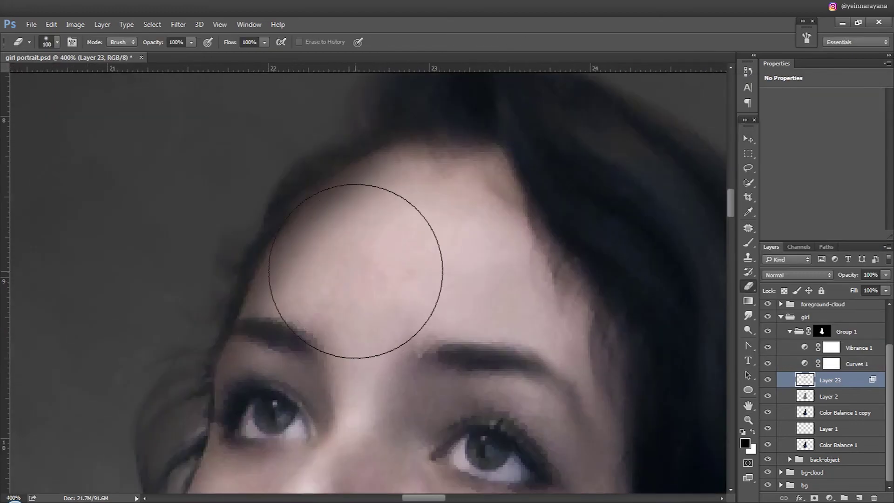
pyautogui.press('[')
pyautogui.press('[')
pyautogui.press('[')
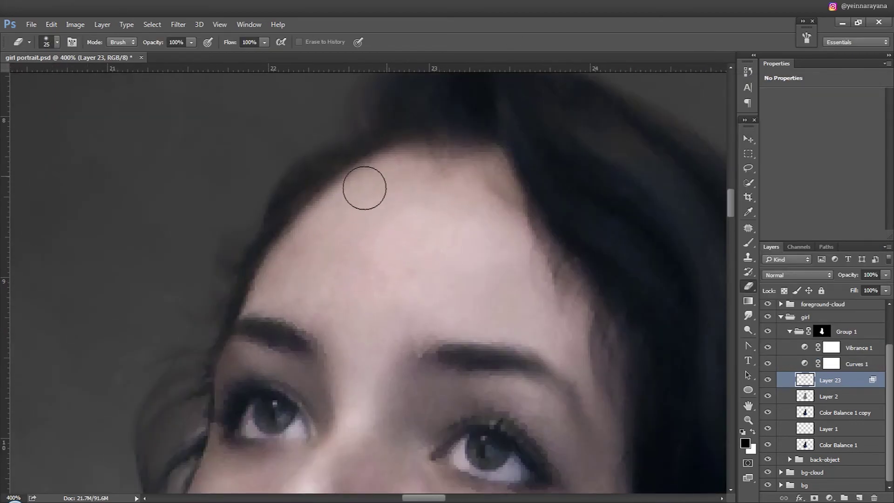
pyautogui.moveTo(363, 188)
pyautogui.mouseDown()
pyautogui.moveTo(403, 239)
pyautogui.moveTo(503, 125)
pyautogui.moveTo(492, 138)
pyautogui.mouseUp()
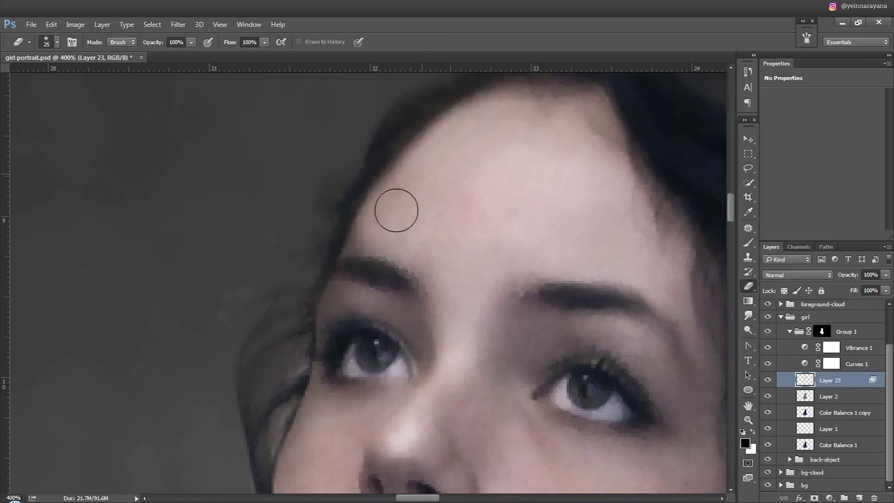
pyautogui.moveTo(334, 435); pyautogui.dragTo(373, 280)
# Paint fine dark hair strands beside the eye and soften their edge with the eraser
pyautogui.press('b')
pyautogui.press('[')
pyautogui.press('[')
pyautogui.press('[')
pyautogui.moveTo(331, 224)
pyautogui.mouseDown()
pyautogui.moveTo(361, 220)
pyautogui.moveTo(355, 251)
pyautogui.moveTo(369, 187)
pyautogui.mouseUp()
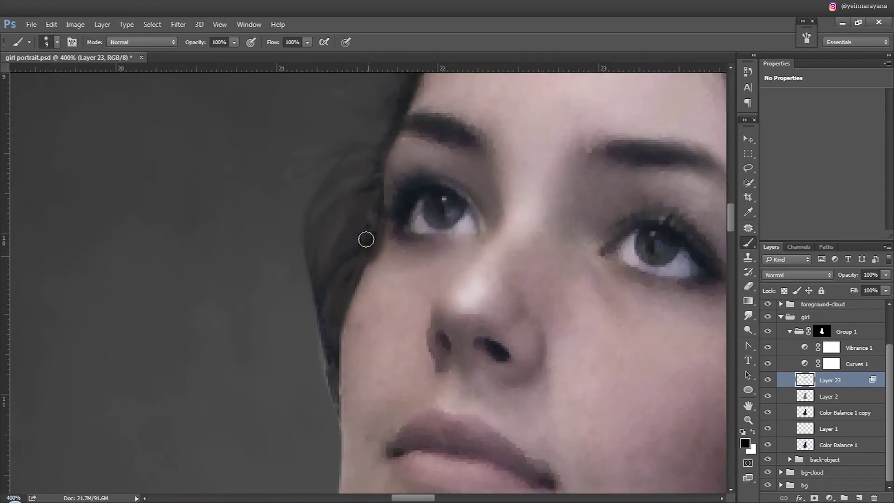
pyautogui.press('e')
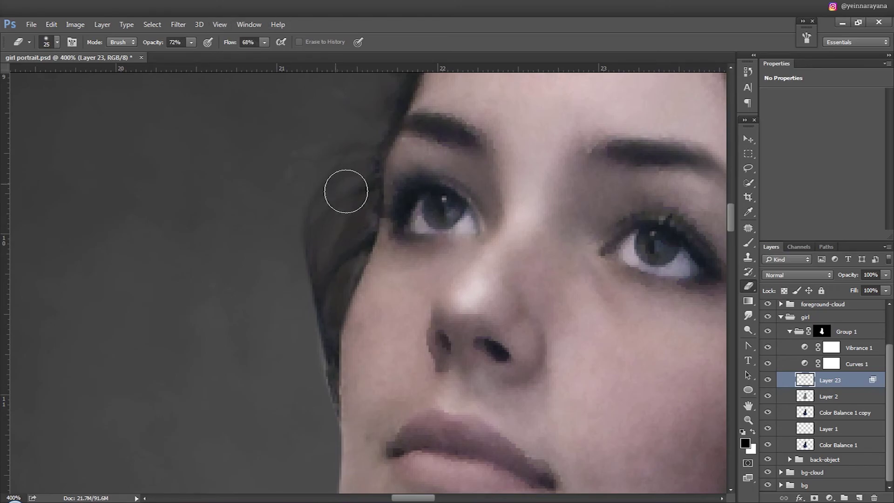
pyautogui.moveTo(346, 192)
pyautogui.mouseDown()
pyautogui.moveTo(355, 214)
pyautogui.moveTo(329, 247)
pyautogui.mouseUp()
pyautogui.press('[')
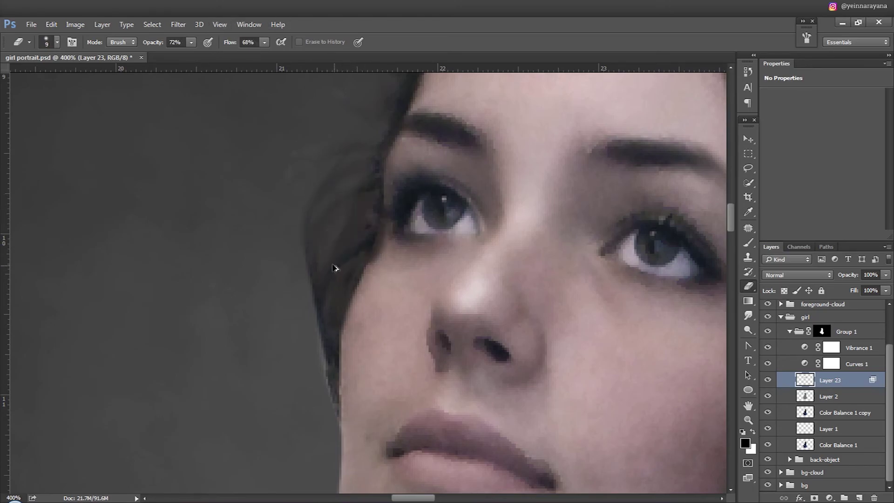
pyautogui.hotkey('ctrl', '-')
pyautogui.hotkey('ctrl', '-')
pyautogui.hotkey('ctrl', '-')
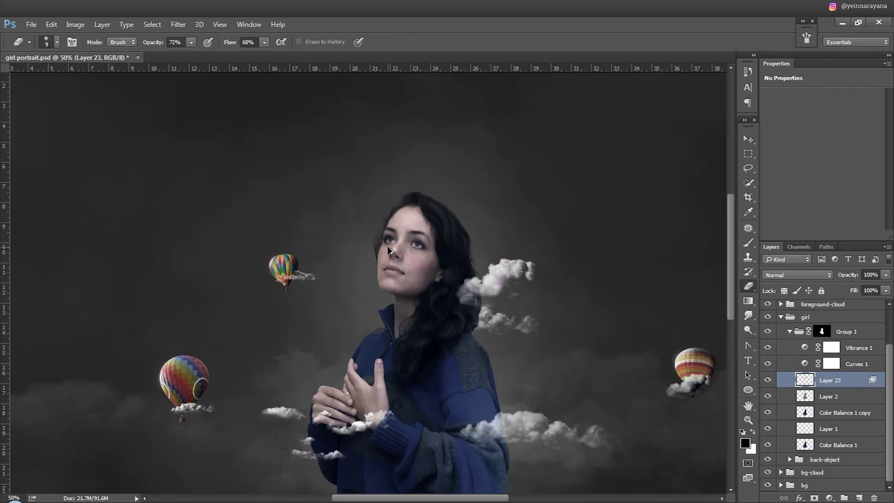
pyautogui.press('b')
pyautogui.press('v')
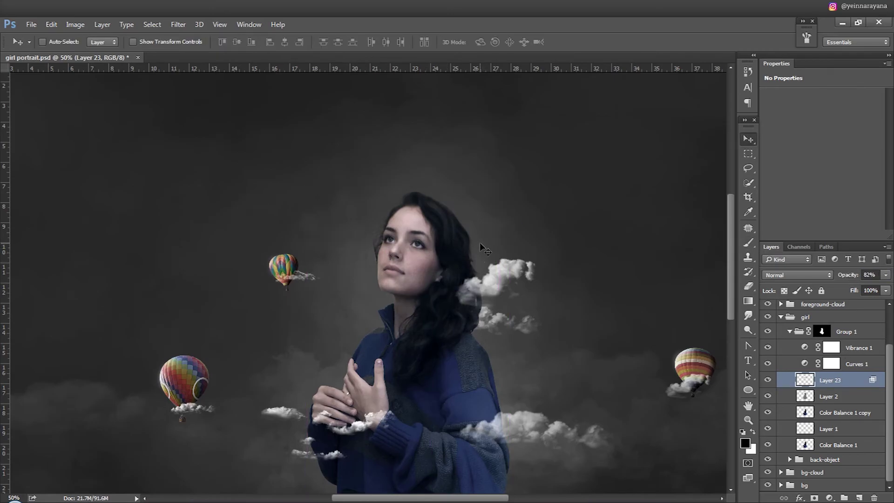
# Add Layer 24 above Color Balance 1 and paint a 1400 px soft white glow over the girl
pyautogui.click(816, 446)
pyautogui.hotkey('ctrl', 'shift', 'alt', 'n')
pyautogui.press('b')
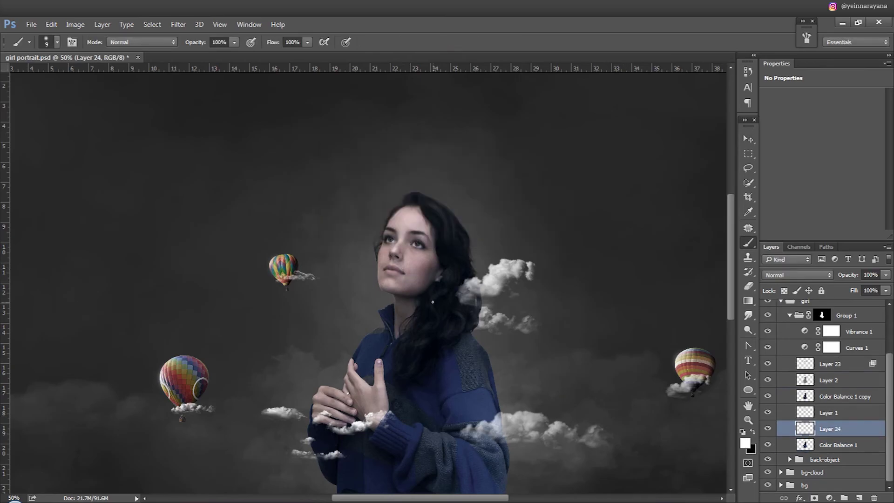
pyautogui.press(']')
pyautogui.press(']')
pyautogui.press(']')
pyautogui.click(431, 207)
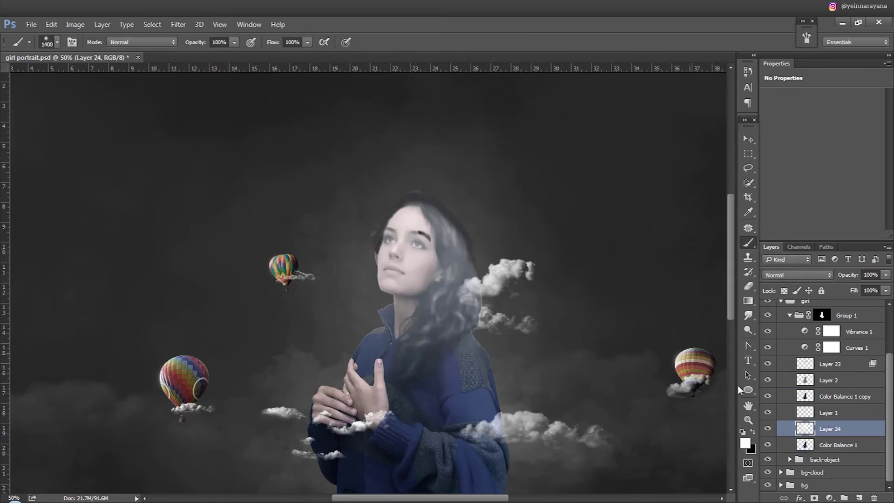
# Dim the glow to 17% opacity, move Layer 24 below the bg-cloud group, and nudge it
pyautogui.moveTo(829, 428); pyautogui.dragTo(795, 465)
pyautogui.press('v')
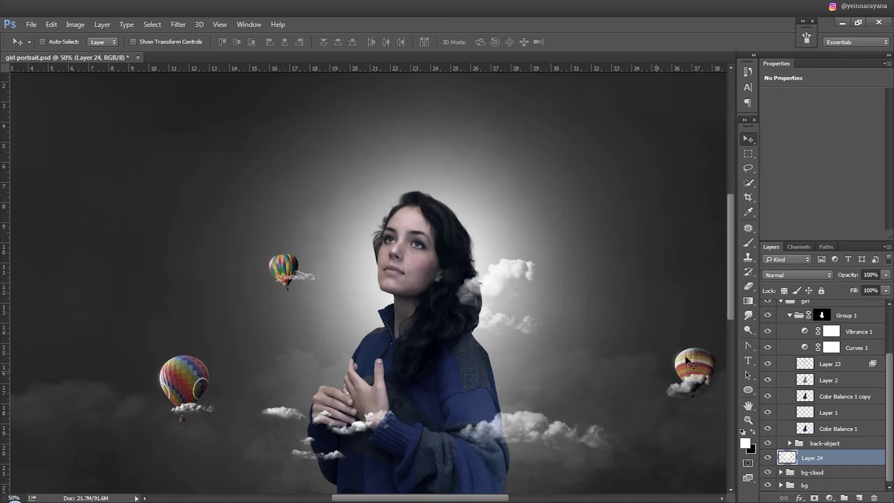
pyautogui.moveTo(827, 275); pyautogui.dragTo(807, 276)
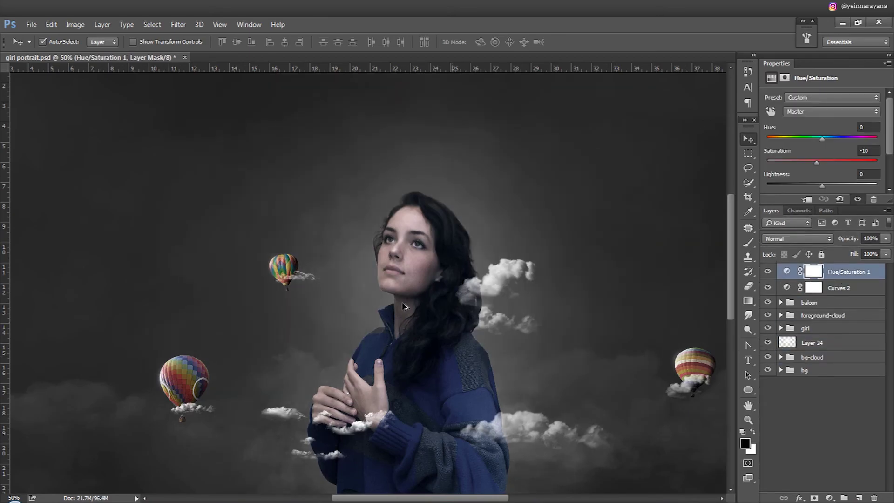
pyautogui.hotkey('ctrl', '-')
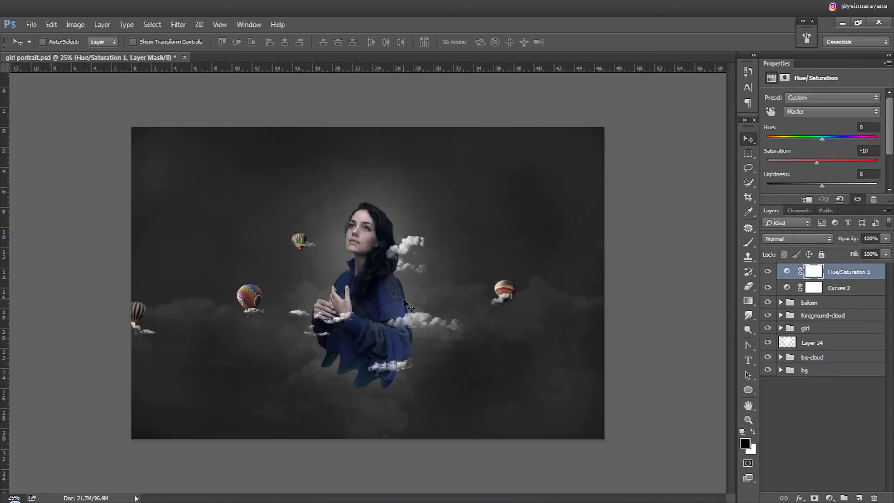
pyautogui.click(813, 342)
pyautogui.hotkey('ctrl', '[')
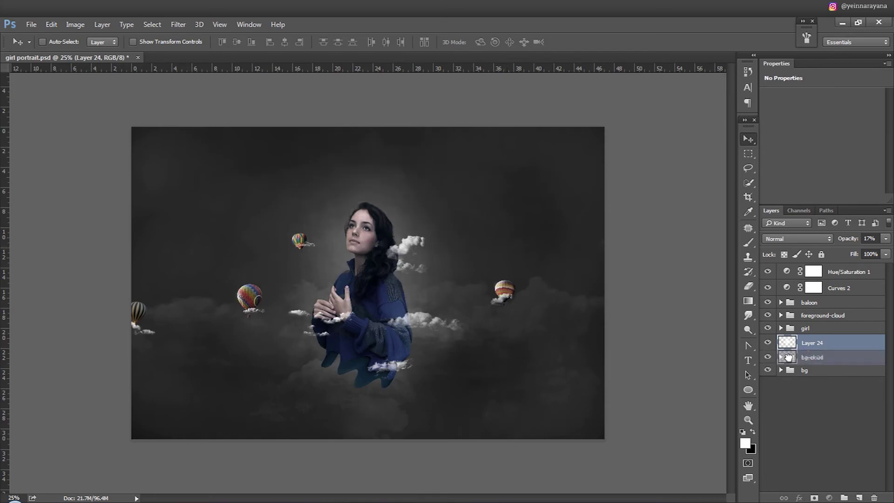
pyautogui.moveTo(372, 222); pyautogui.dragTo(395, 269)
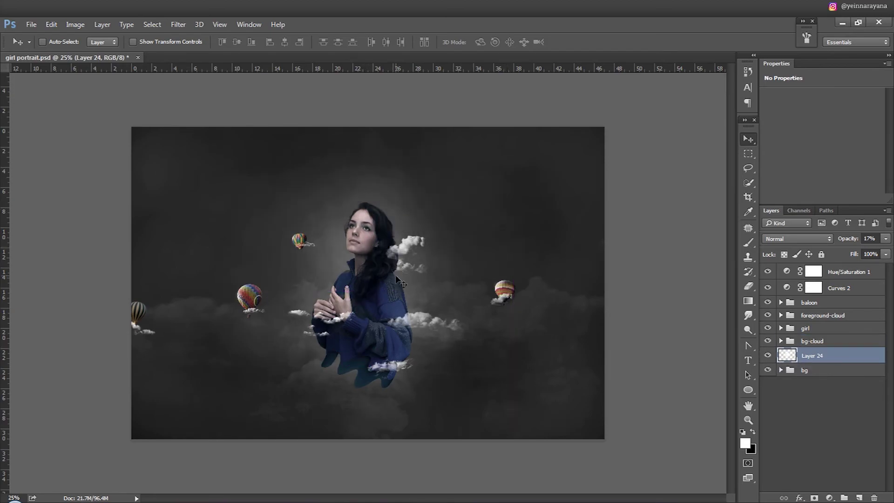
# Check the bg-cloud group, then reselect the Color Balance 1 layer
pyautogui.hotkey('alt', ']')
pyautogui.scroll(2, 241, 280)
pyautogui.click(781, 328)
pyautogui.scroll(-3, 827, 444)
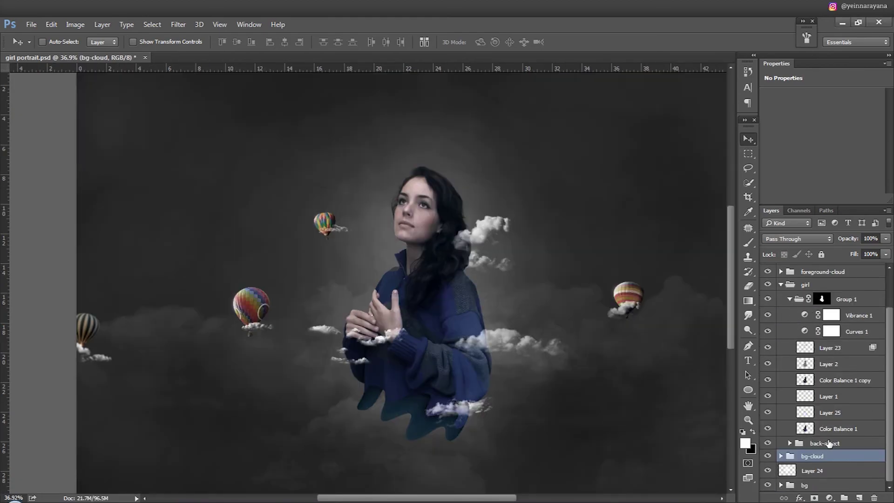
pyautogui.click(821, 430)
# Collapse Group 1 and create the new Layer 26 with the brush ready
pyautogui.scroll(2, 820, 434)
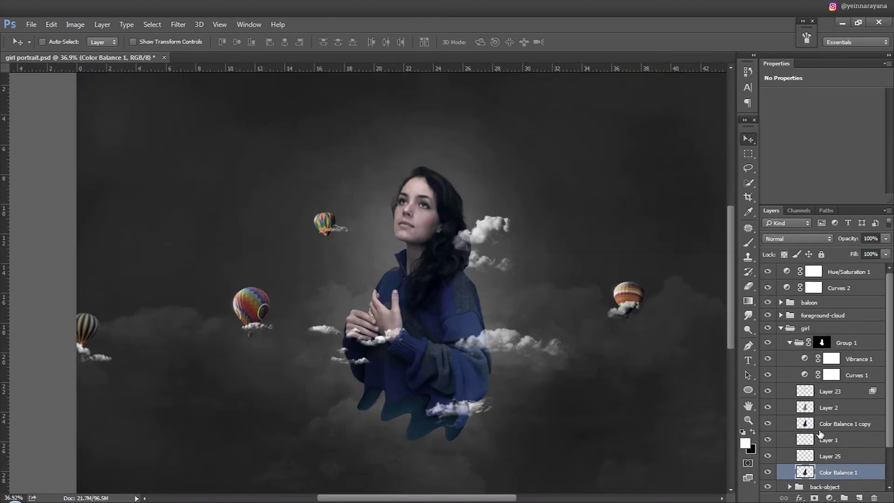
pyautogui.click(790, 345)
pyautogui.hotkey('ctrl', 'shift', 'n')
pyautogui.press('Return')
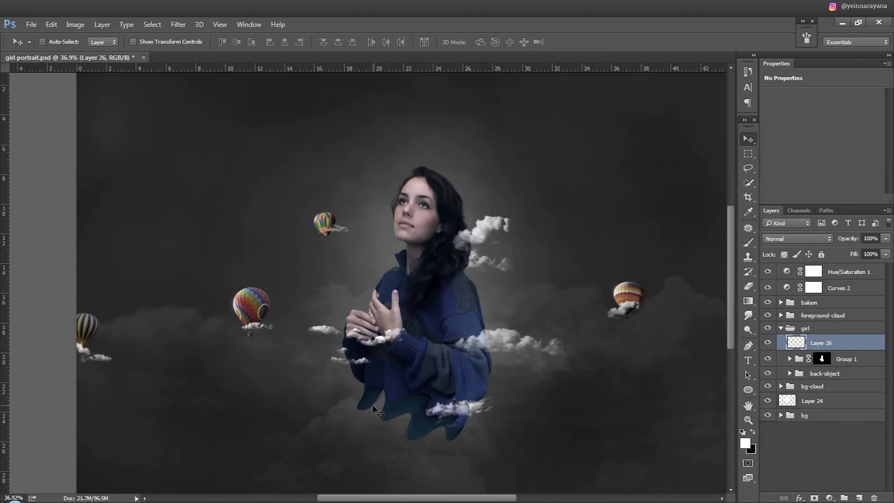
pyautogui.press('b')
pyautogui.rightClick(415, 349)
pyautogui.press('Escape')
# Draw a curved pen path along the left tongue shape's lower edge and stroke it with the brush
pyautogui.press('p')
pyautogui.scroll(4, 361, 425)
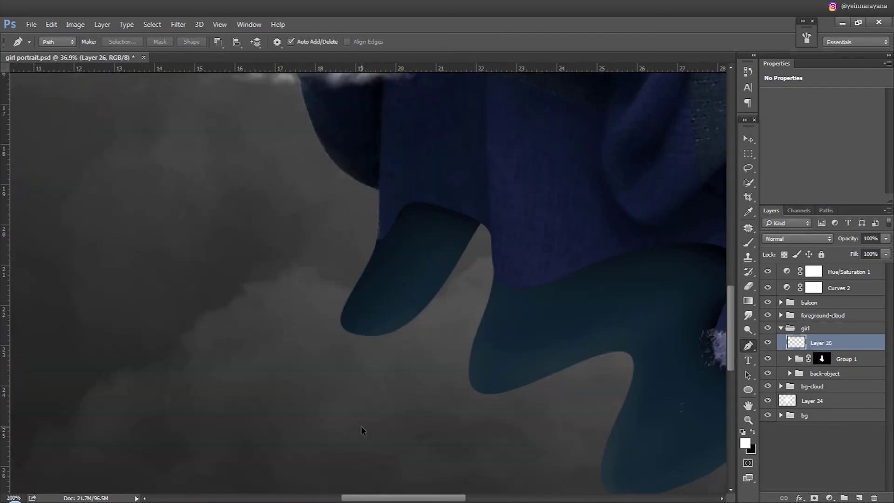
pyautogui.scroll(3, 372, 409)
pyautogui.scroll(1, 353, 401)
pyautogui.click(343, 402)
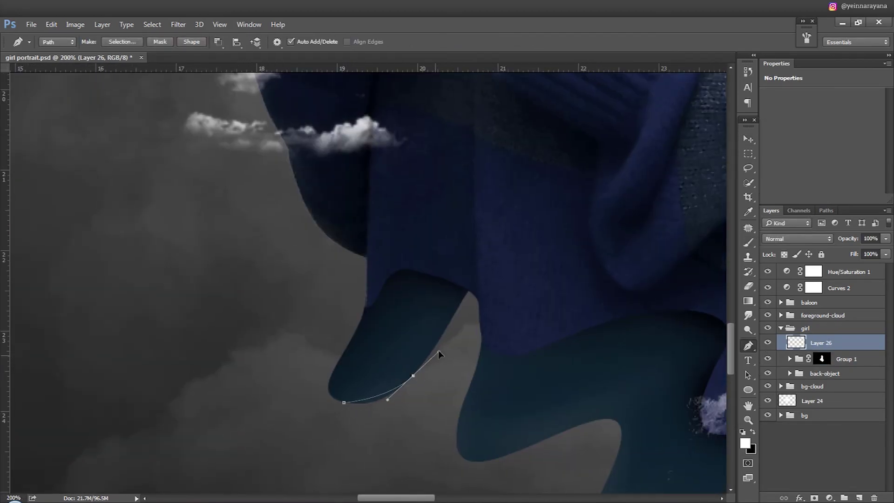
pyautogui.scroll(3, 374, 395)
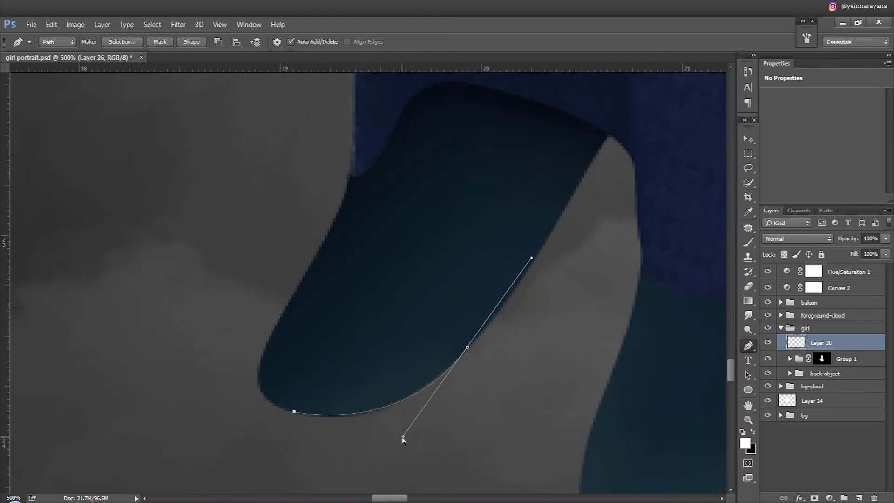
pyautogui.moveTo(403, 437); pyautogui.dragTo(390, 439)
pyautogui.rightClick(404, 376)
pyautogui.click(458, 172)
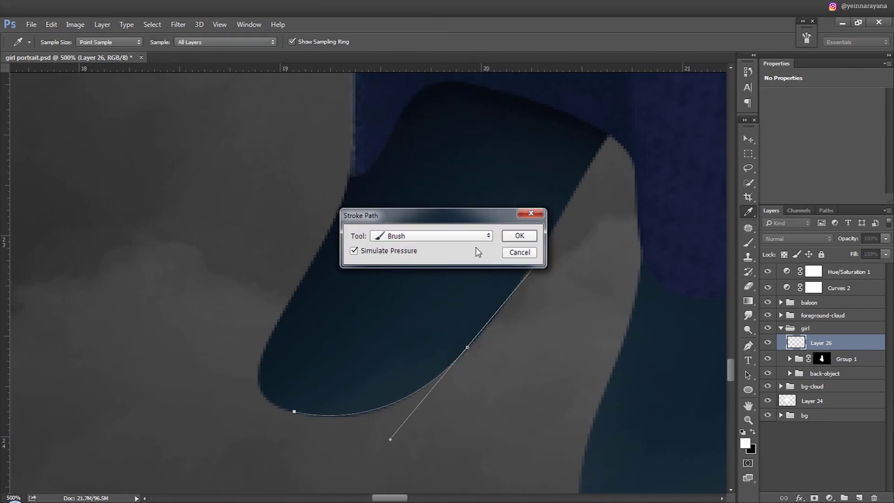
pyautogui.click(516, 345)
# Review the stroke in the layer stack and expand the bg-cloud group
pyautogui.press('v')
pyautogui.scroll(-5, 404, 396)
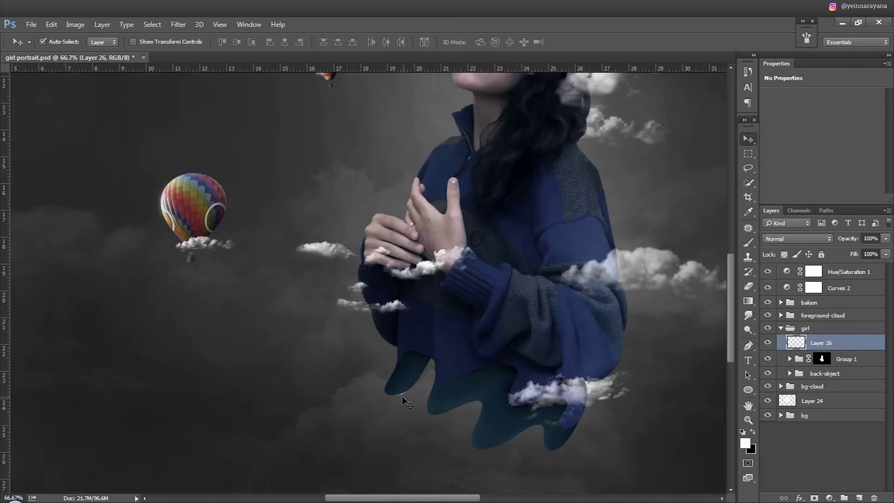
pyautogui.scroll(3, 480, 379)
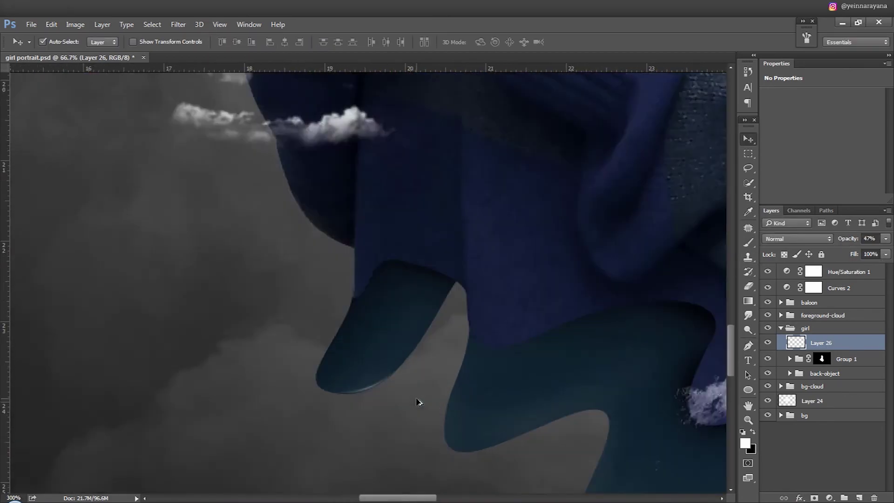
pyautogui.scroll(2, 419, 400)
pyautogui.scroll(-5, 403, 377)
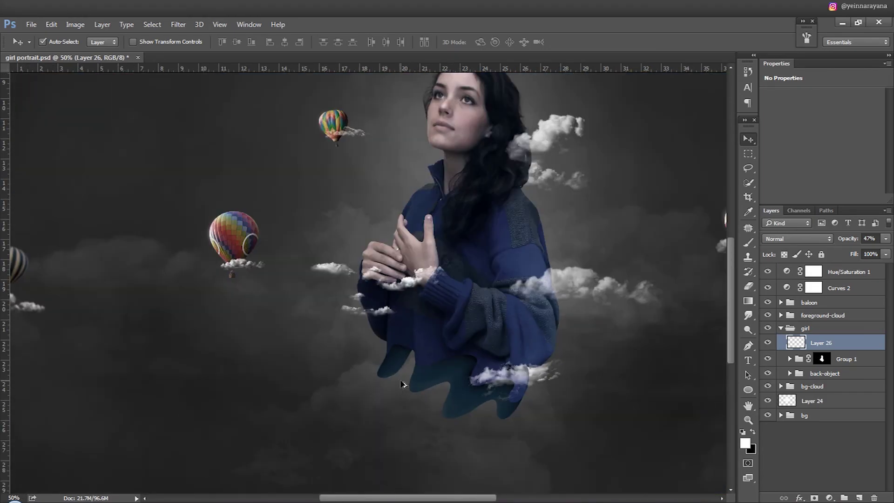
pyautogui.keyDown('shift'); pyautogui.click(437, 401); pyautogui.keyUp('shift')
# Create Layer 27 and trace a curved pen path along the middle curl's lower edge
pyautogui.scroll(5, 410, 400)
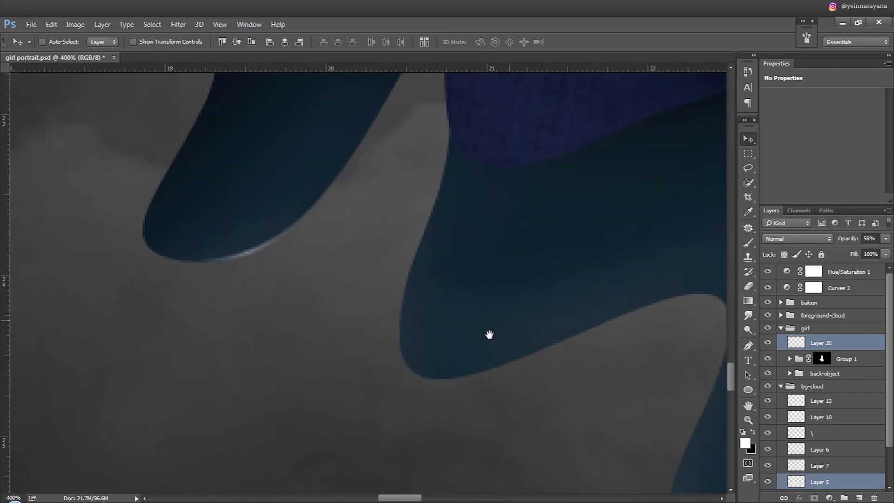
pyautogui.press('p')
pyautogui.hotkey('ctrl', 'shift', 'n')
pyautogui.press('Return')
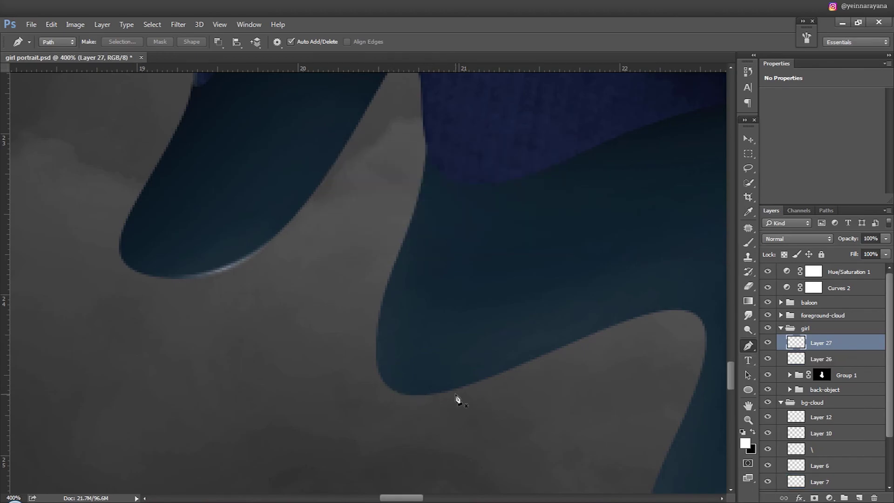
pyautogui.moveTo(457, 399); pyautogui.dragTo(334, 388)
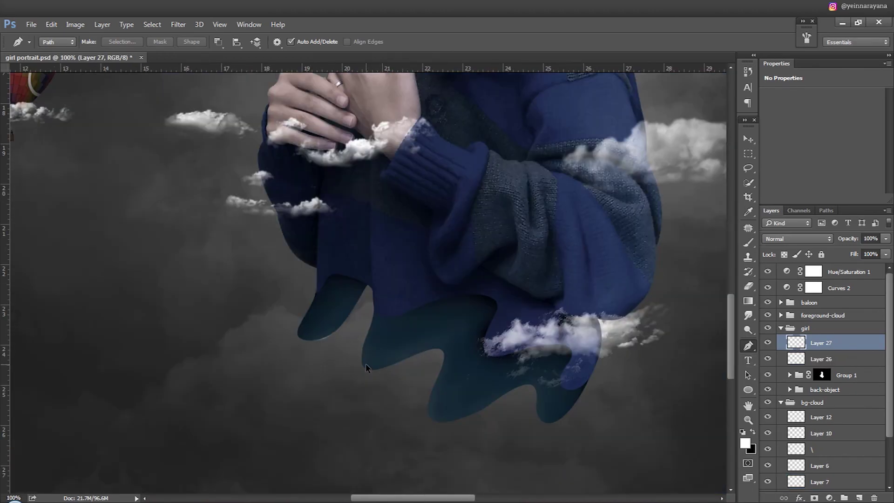
pyautogui.click(355, 373)
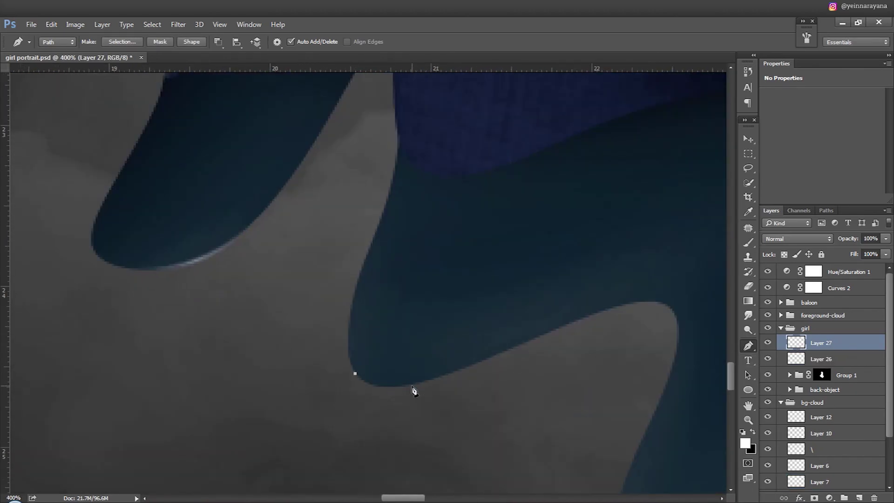
pyautogui.moveTo(406, 385); pyautogui.dragTo(445, 374)
pyautogui.click(507, 353)
pyautogui.moveTo(630, 302)
pyautogui.mouseDown()
pyautogui.moveTo(665, 299)
pyautogui.moveTo(682, 330)
pyautogui.mouseUp()
# Set the eraser brush to 60 px, then delete Layer 27
pyautogui.rightClick(682, 329)
pyautogui.press('e')
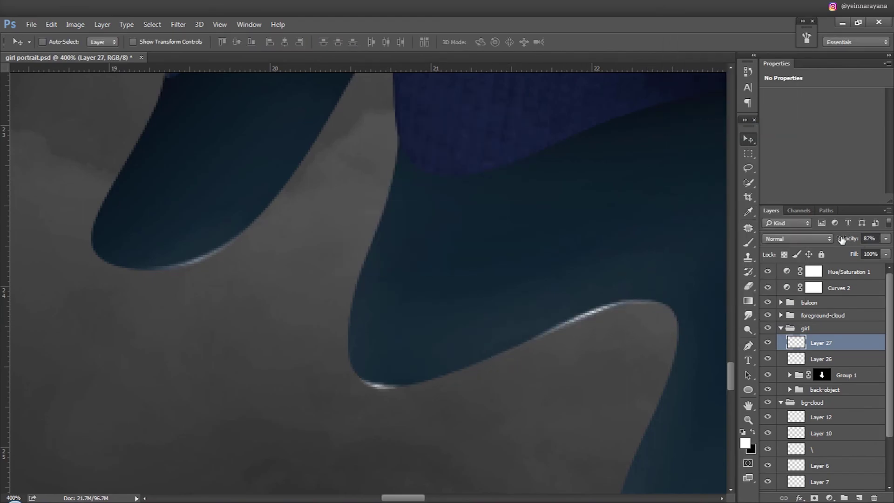
pyautogui.hotkey('ctrl', '1')
pyautogui.rightClick(535, 332)
pyautogui.moveTo(545, 346); pyautogui.dragTo(552, 346)
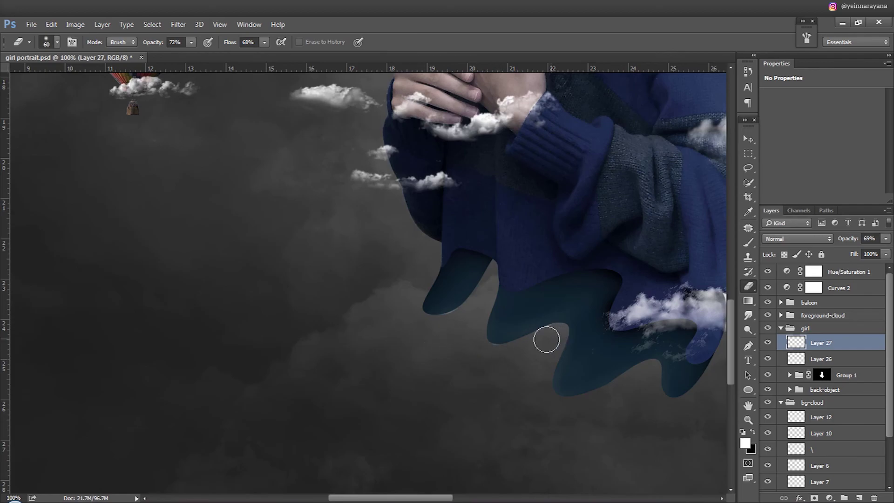
pyautogui.press('Delete')
# Trace a curved pen path along the right hem edge, then discard it
pyautogui.press('p')
pyautogui.scroll(5, 539, 354)
pyautogui.click(525, 287)
pyautogui.moveTo(506, 401); pyautogui.dragTo(519, 436)
pyautogui.moveTo(618, 434); pyautogui.dragTo(658, 428)
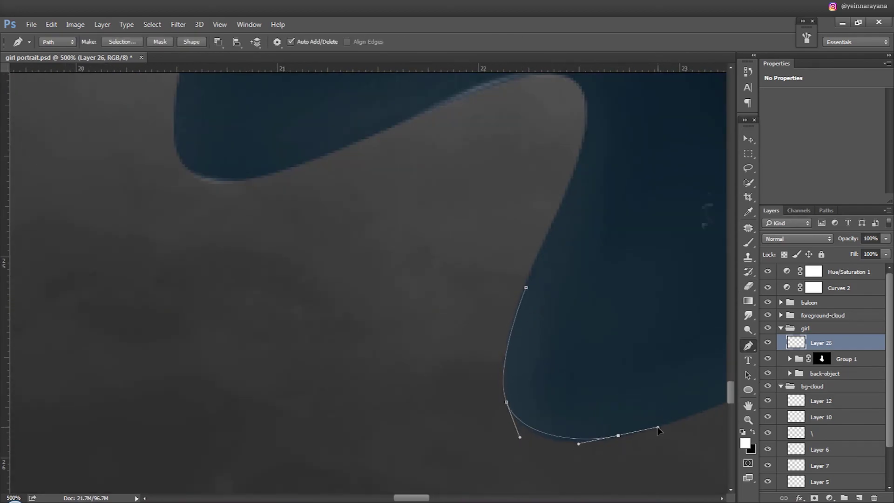
pyautogui.rightClick(582, 317)
pyautogui.click(592, 312)
pyautogui.press('e')
# Start a new path on the hem edge, adjust its anchors, and discard it
pyautogui.hotkey('ctrl', '-')
pyautogui.hotkey('ctrl', '-')
pyautogui.hotkey('ctrl', '-')
pyautogui.press('p')
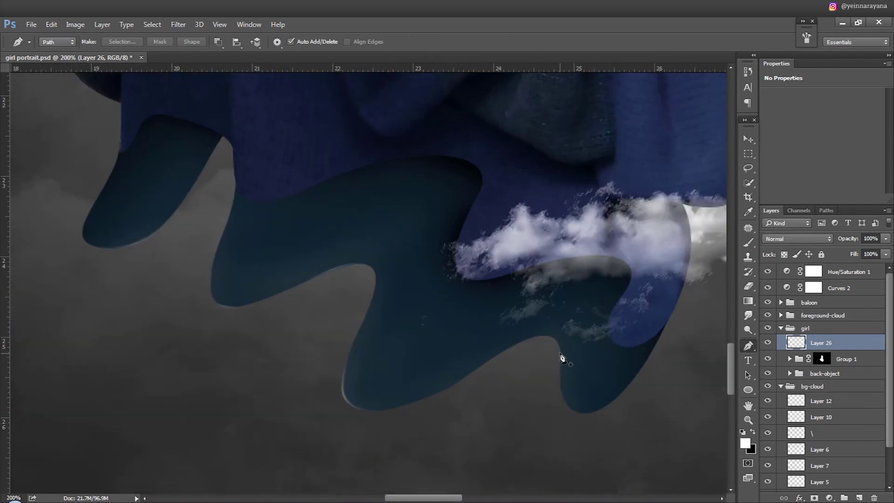
pyautogui.click(562, 364)
pyautogui.rightClick(598, 374)
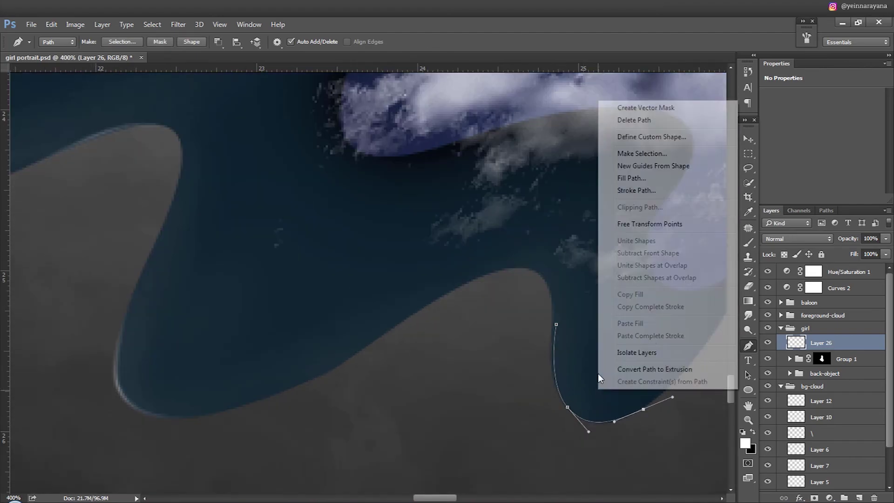
pyautogui.press('Escape')
pyautogui.press('a')
pyautogui.scroll(4, 571, 393)
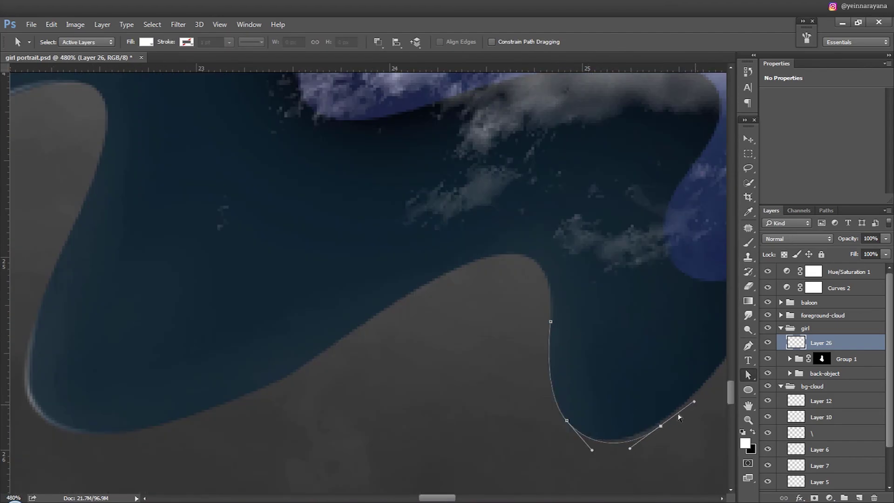
pyautogui.hotkey('ctrl', 'Return')
# Zoom out to show the full composite of the girl among clouds and balloons
pyautogui.press('e')
pyautogui.press('v')
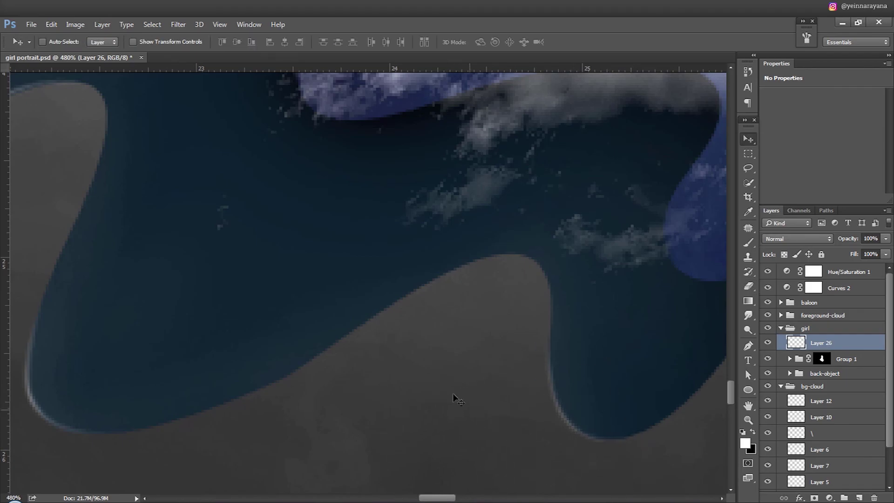
pyautogui.scroll(-6, 454, 391)
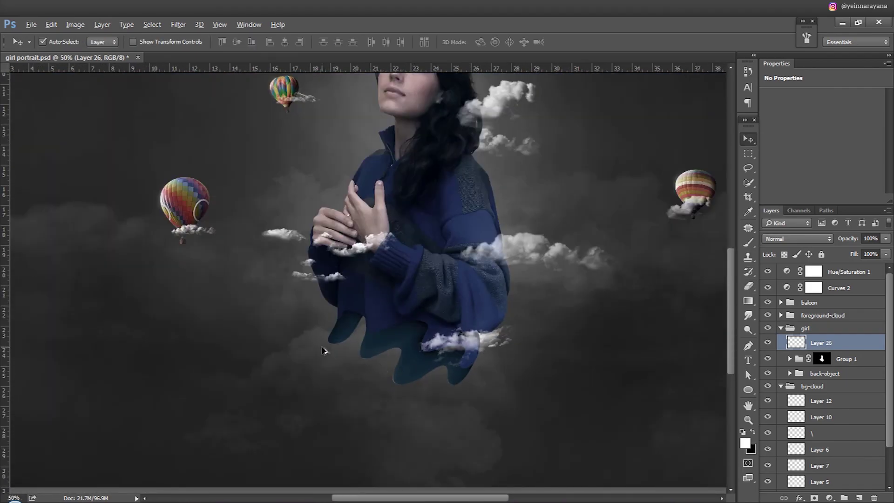
pyautogui.scroll(-3, 325, 351)
pyautogui.scroll(1, 369, 265)
# Add a #3278c7 solid colour fill layer above Hue/Saturation 1
pyautogui.click(814, 272)
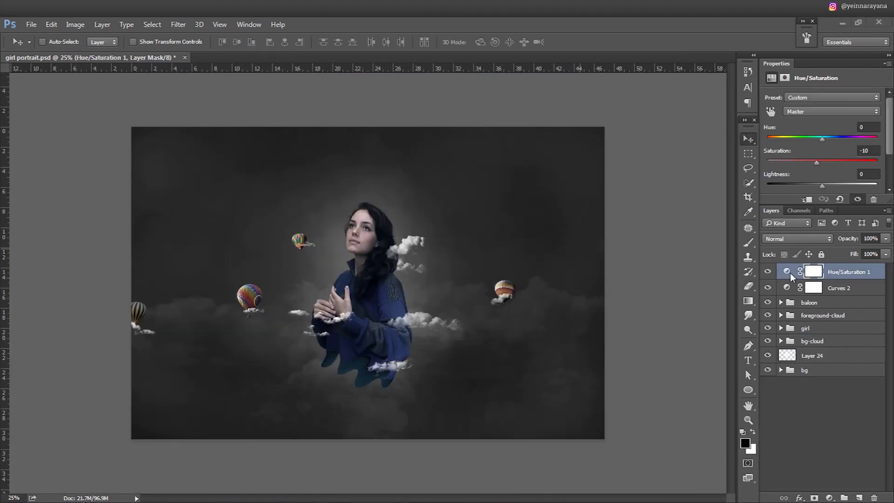
pyautogui.click(829, 498)
pyautogui.click(782, 254)
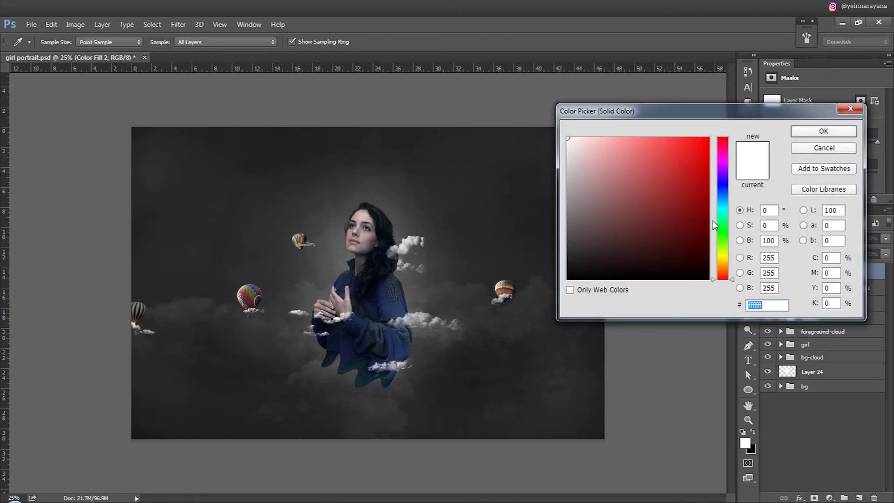
pyautogui.write('3278c7')
pyautogui.press('Return')
# Set the blue fill layer to Overlay blend mode at 17% opacity
pyautogui.click(796, 239)
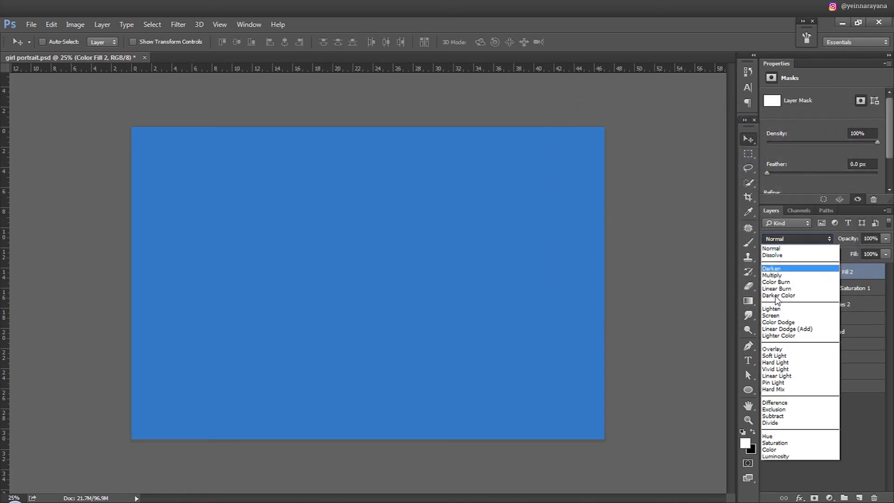
pyautogui.click(792, 349)
pyautogui.write('2617')
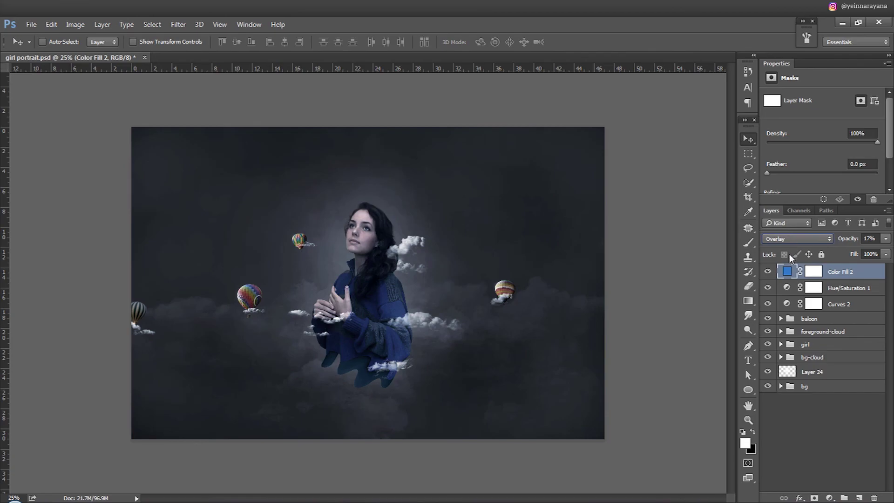
pyautogui.press('Return')
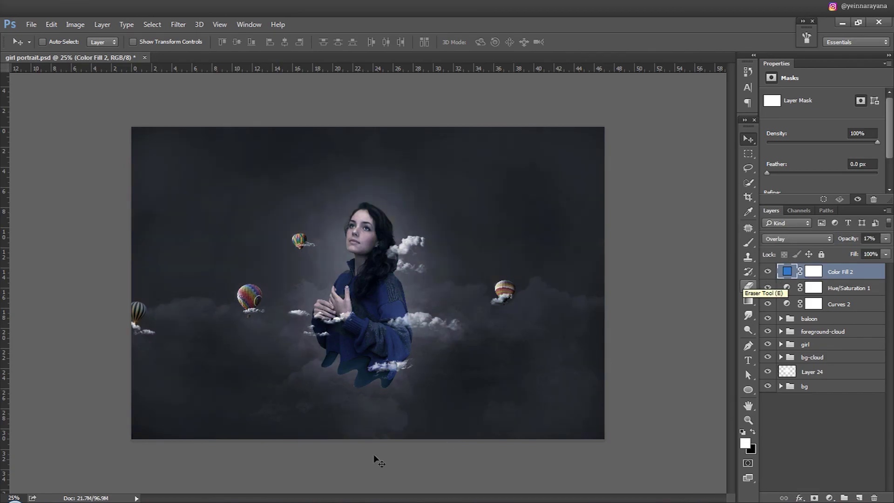
pyautogui.hotkey('ctrl', '+')
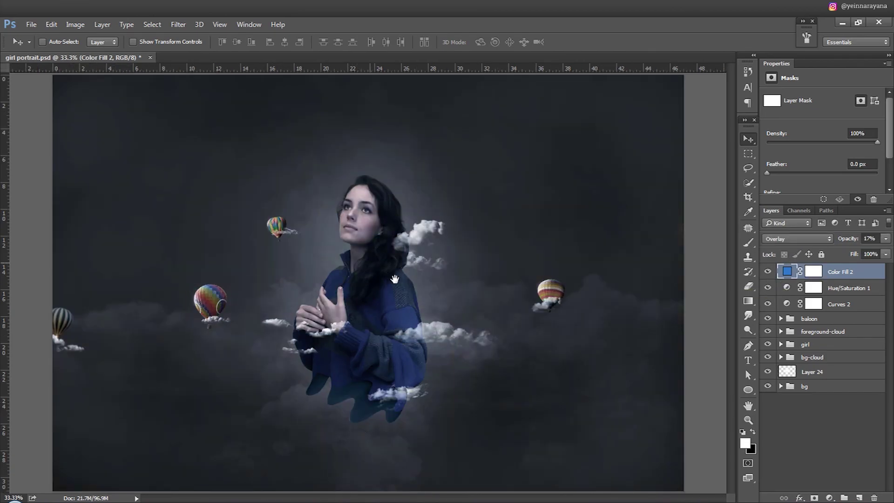
# Darken the first balloon (layer 4 in ballon1) with Hue/Saturation
pyautogui.click(781, 318)
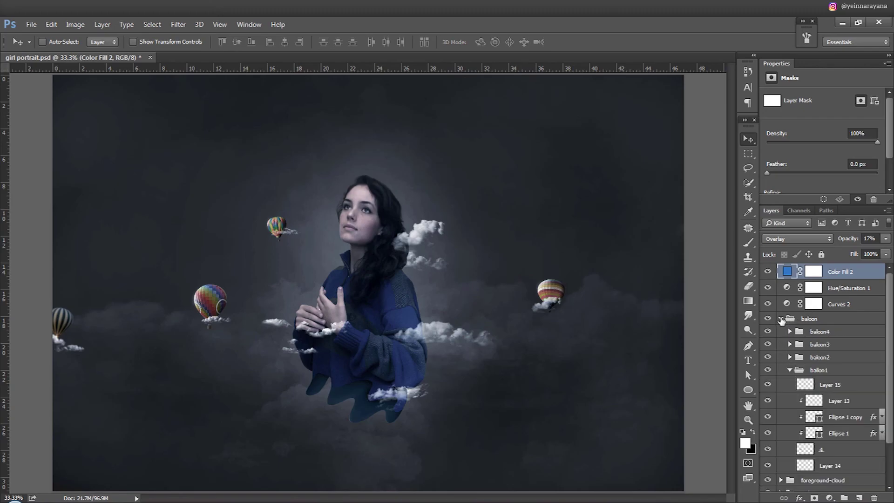
pyautogui.click(820, 448)
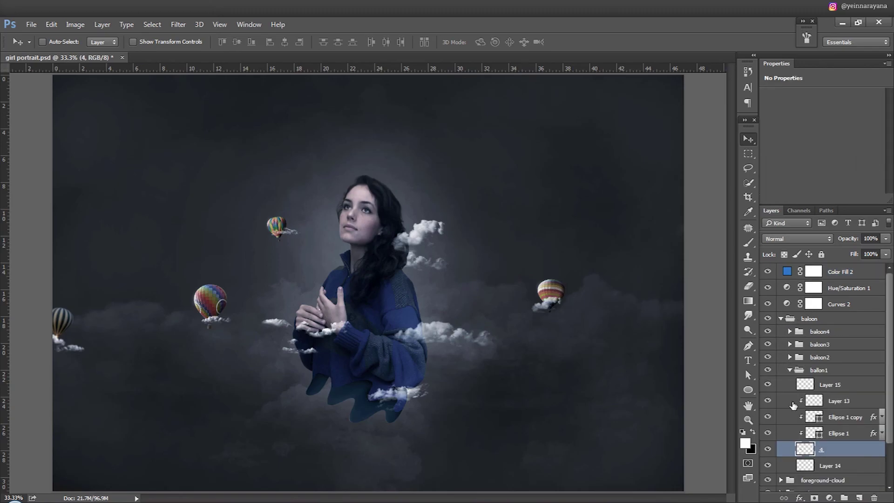
pyautogui.hotkey('ctrl', 'u')
pyautogui.moveTo(712, 180)
pyautogui.mouseDown()
pyautogui.moveTo(681, 182)
pyautogui.moveTo(696, 184)
pyautogui.mouseUp()
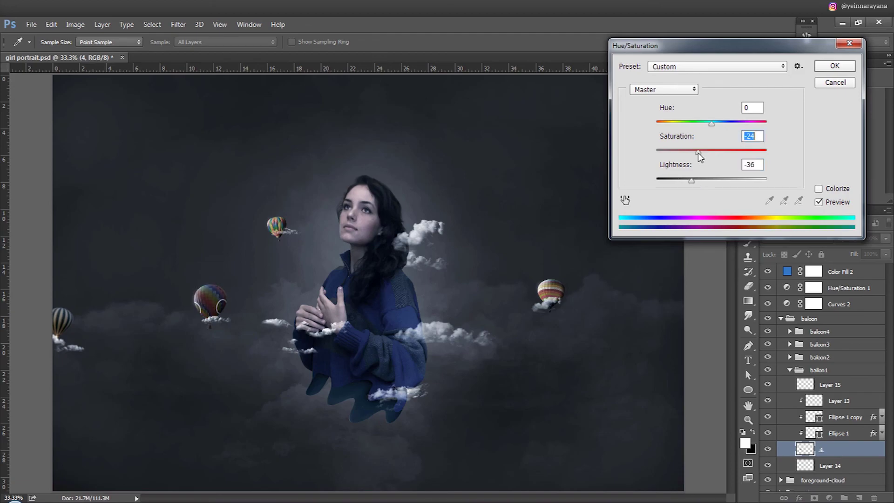
pyautogui.press('Return')
pyautogui.press('v')
# Desaturate the rainbow balloon in baloon2 to saturation -26
pyautogui.click(797, 370)
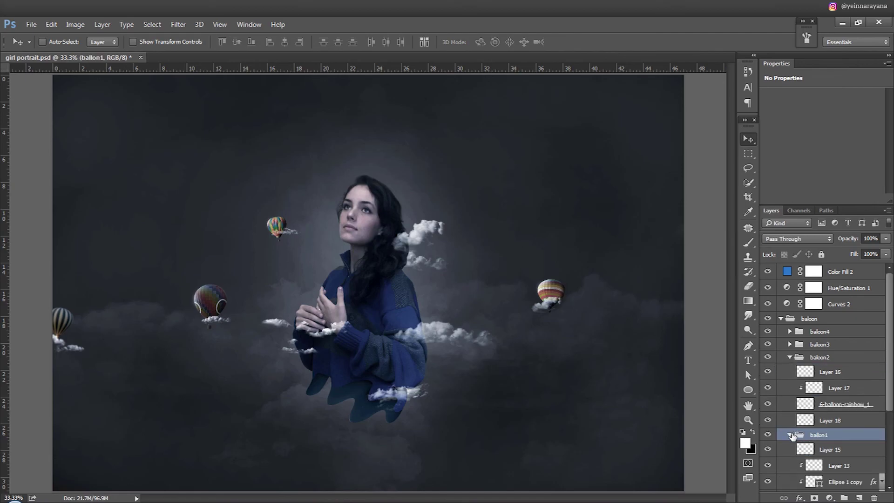
pyautogui.click(791, 435)
pyautogui.click(798, 404)
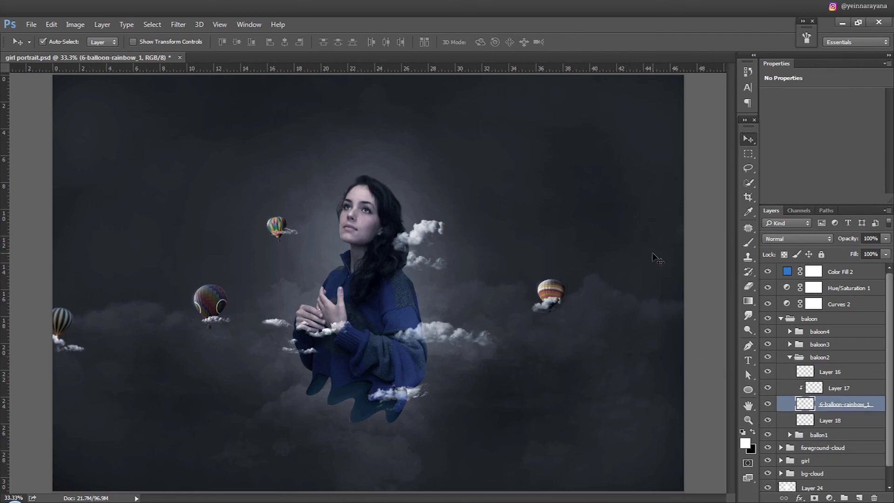
pyautogui.hotkey('ctrl', 'u')
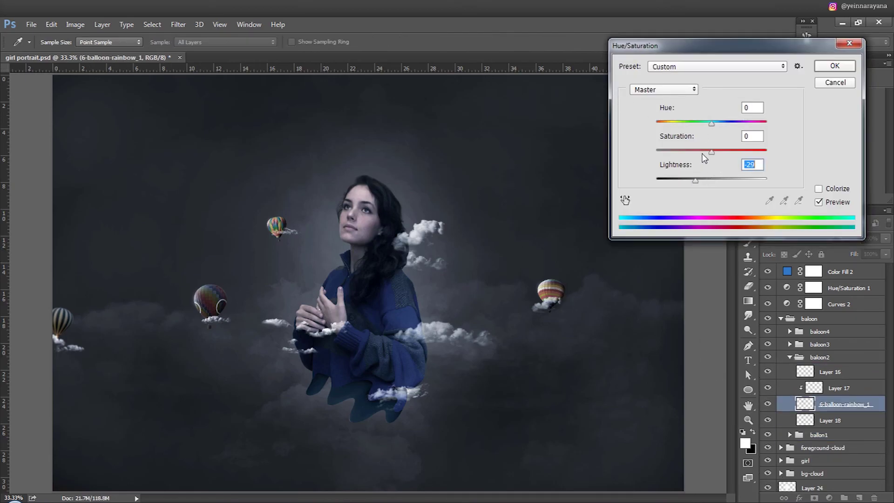
pyautogui.moveTo(702, 154); pyautogui.dragTo(697, 152)
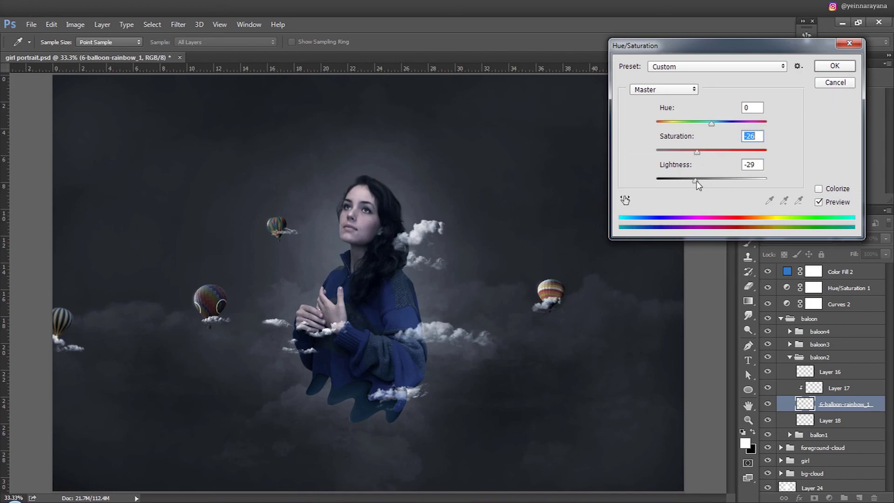
pyautogui.click(834, 66)
# Desaturate and darken the third balloon in baloon3 with Hue/Saturation
pyautogui.click(789, 357)
pyautogui.click(790, 344)
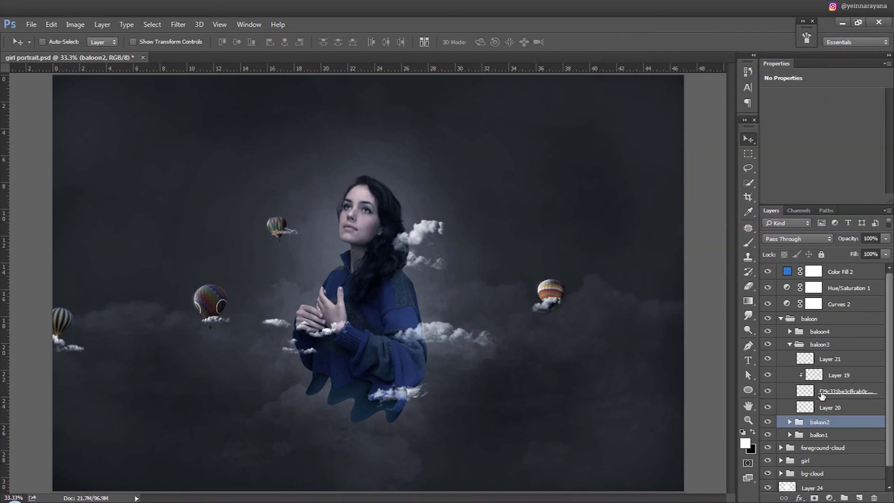
pyautogui.click(822, 395)
pyautogui.hotkey('ctrl', 'u')
pyautogui.moveTo(712, 151); pyautogui.dragTo(698, 153)
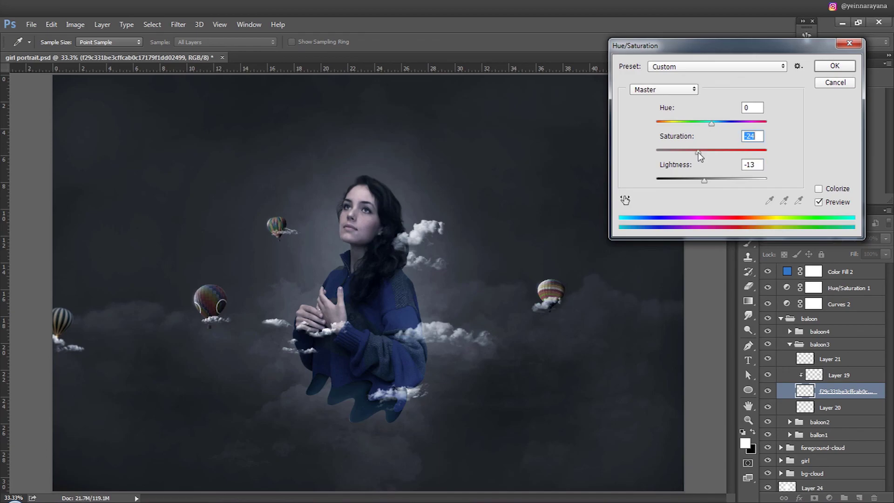
pyautogui.press('Return')
# Desaturate and darken the fourth balloon (layer 5 in baloon4)
pyautogui.click(790, 344)
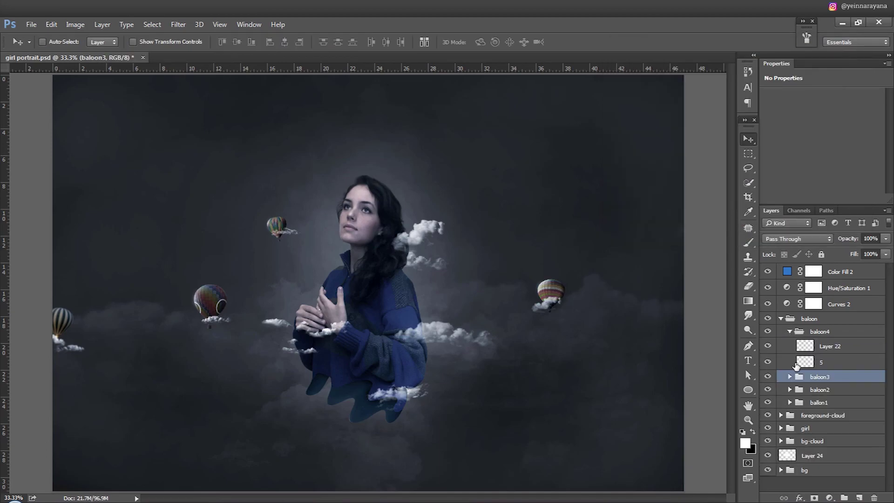
pyautogui.click(828, 362)
pyautogui.hotkey('ctrl', 'u')
pyautogui.moveTo(712, 178)
pyautogui.mouseDown()
pyautogui.moveTo(697, 179)
pyautogui.moveTo(698, 154)
pyautogui.mouseUp()
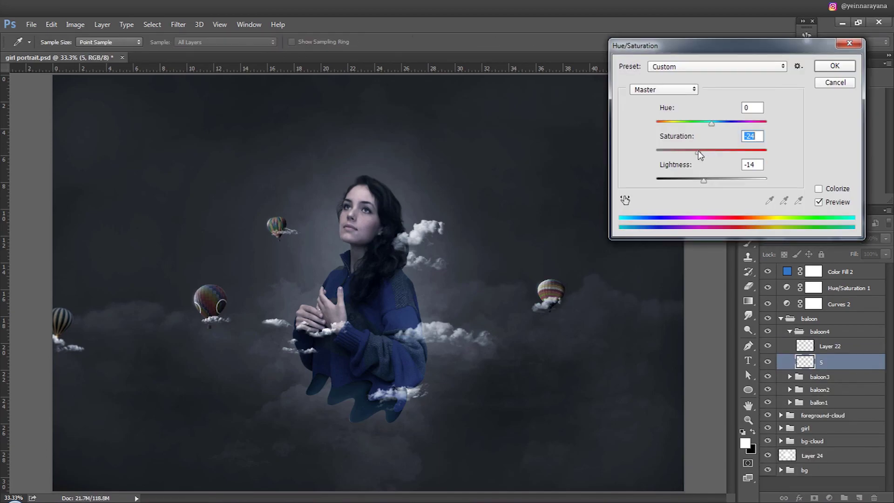
pyautogui.press('Return')
# Select the blue tint layer, collapse the baloon group, and save the PSD
pyautogui.click(787, 272)
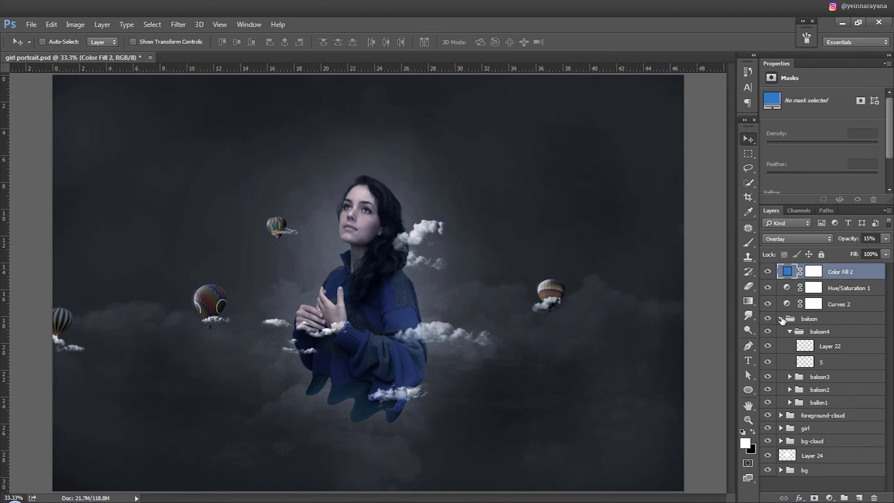
pyautogui.click(781, 318)
pyautogui.hotkey('ctrl', '-')
pyautogui.hotkey('ctrl', 's')
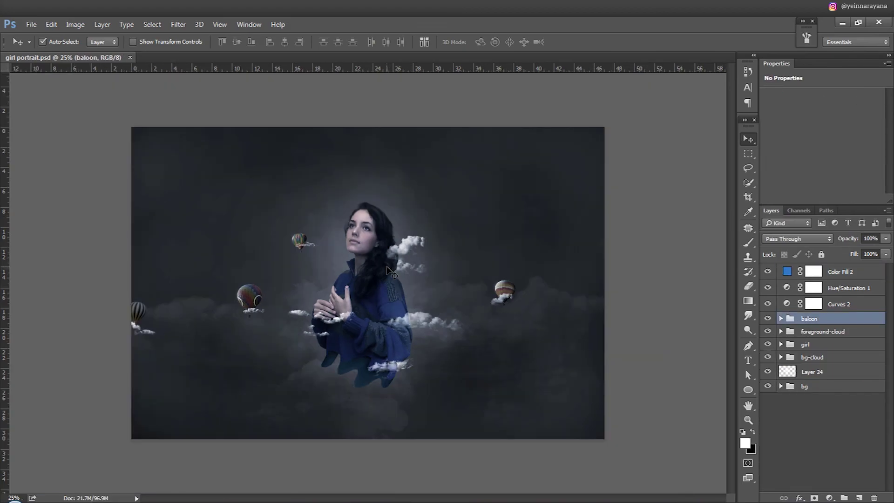
# Save a copy as girl portrait.jpg in JPEG format at maximum quality 11
pyautogui.hotkey('ctrl', 'shift', 's')
pyautogui.press('Return')
pyautogui.click(515, 267)
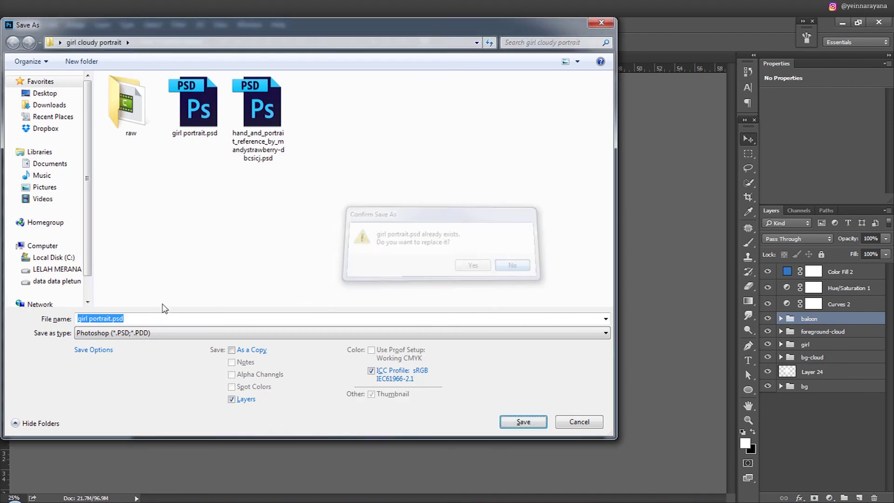
pyautogui.click(154, 332)
pyautogui.click(154, 227)
pyautogui.click(522, 424)
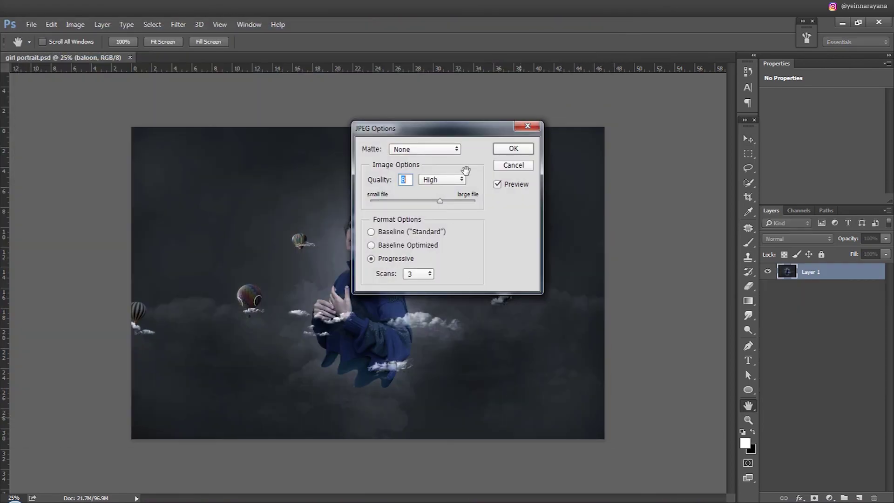
pyautogui.moveTo(440, 201); pyautogui.dragTo(465, 204)
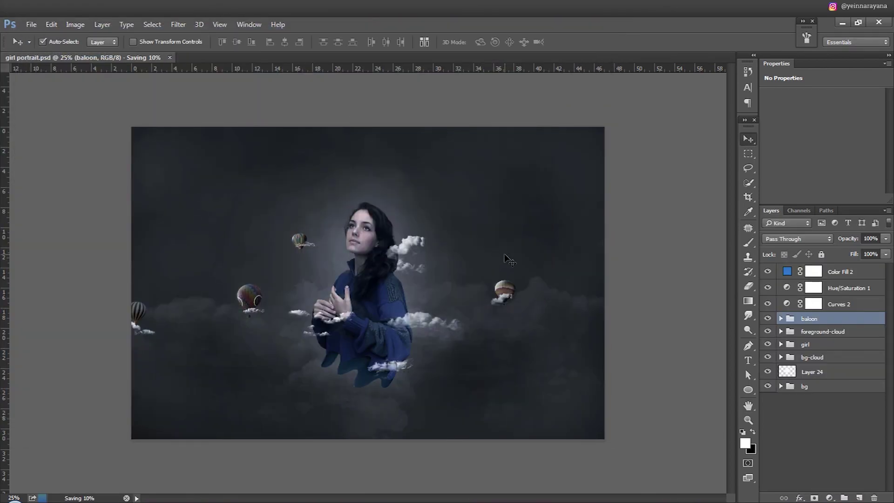